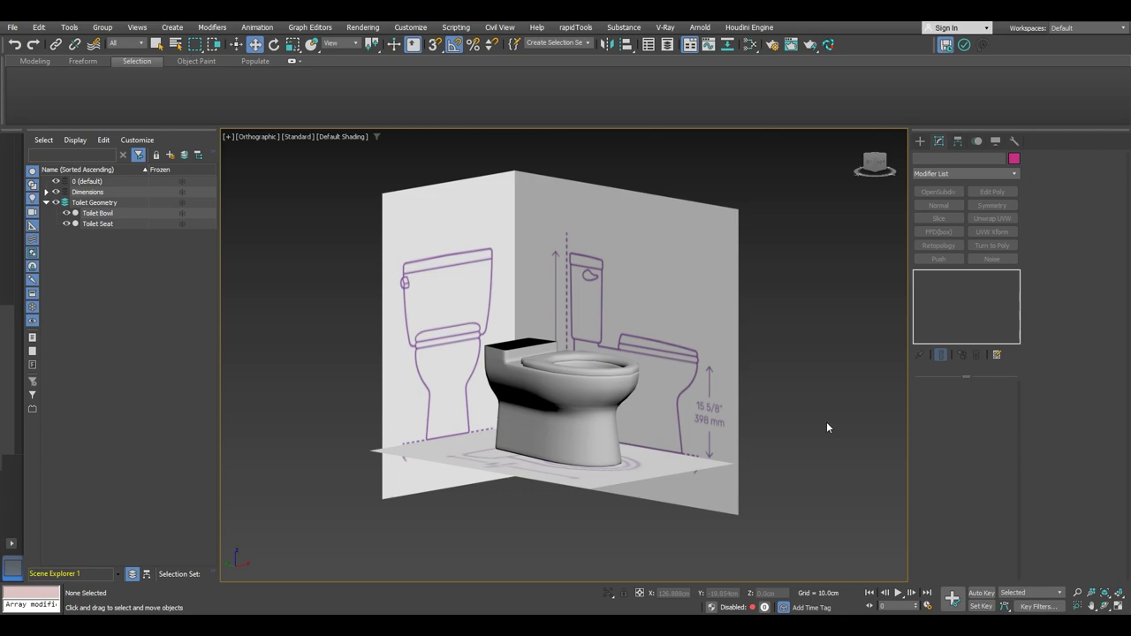
- Hide the Toilet Seat and select the Toilet Bowl
click(658, 346)
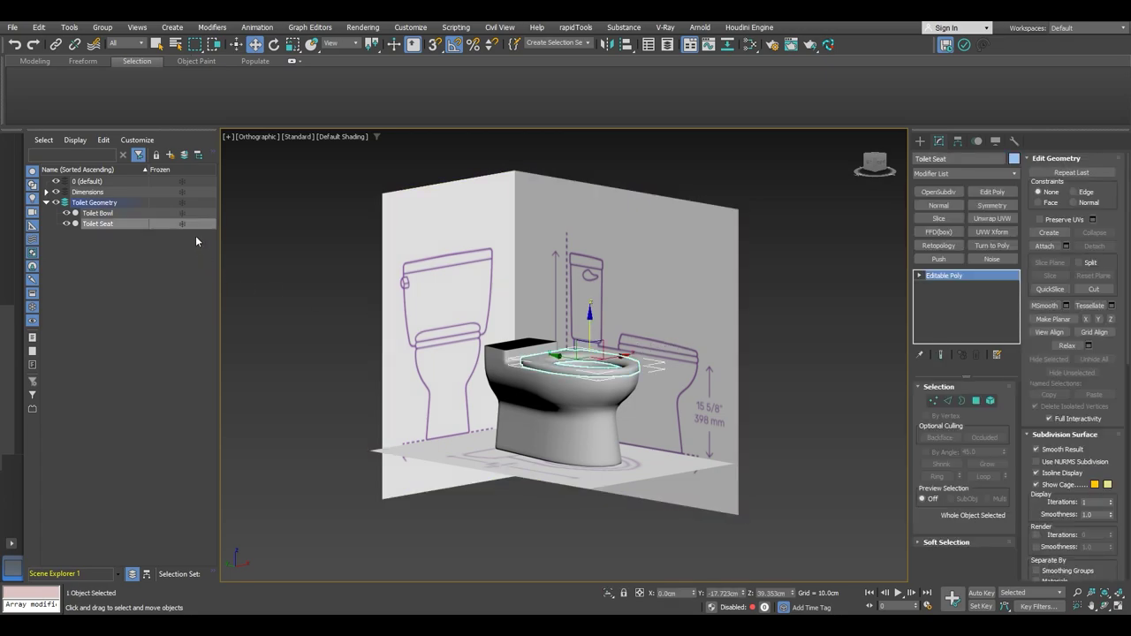
click(66, 225)
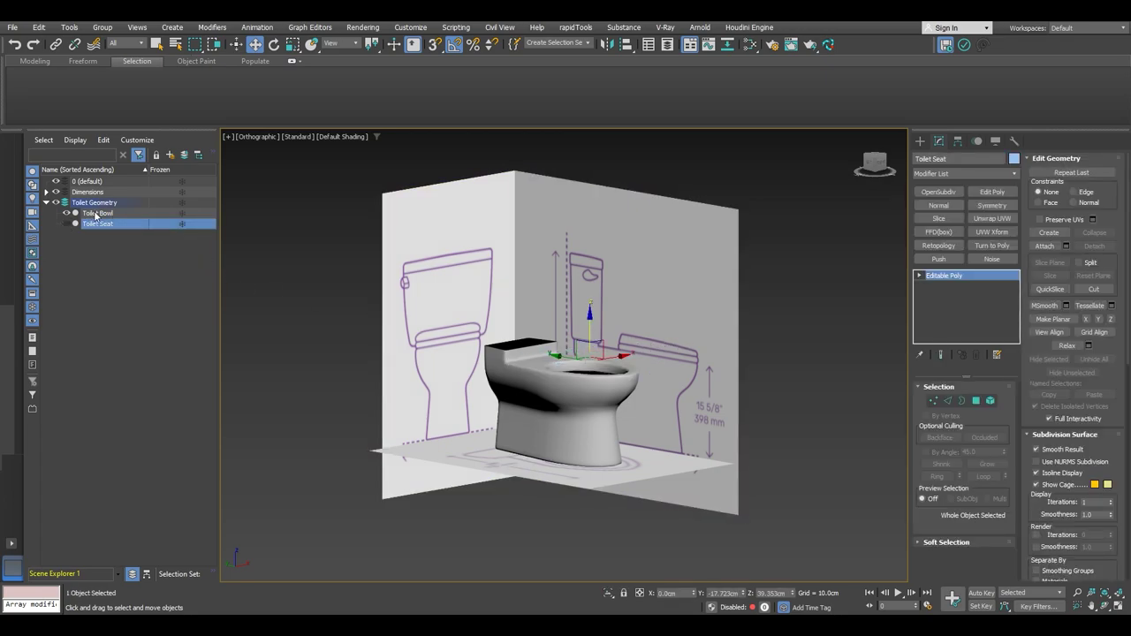
click(95, 215)
- Show edged faces and select the outer strip of 12 top rim polygons running around the bowl's front
alt+middle_drag(575, 366, 529, 408)
click(976, 401)
alt+middle_drag(647, 407, 458, 353)
key(F4)
scroll(482, 366, up, 5)
click(437, 339)
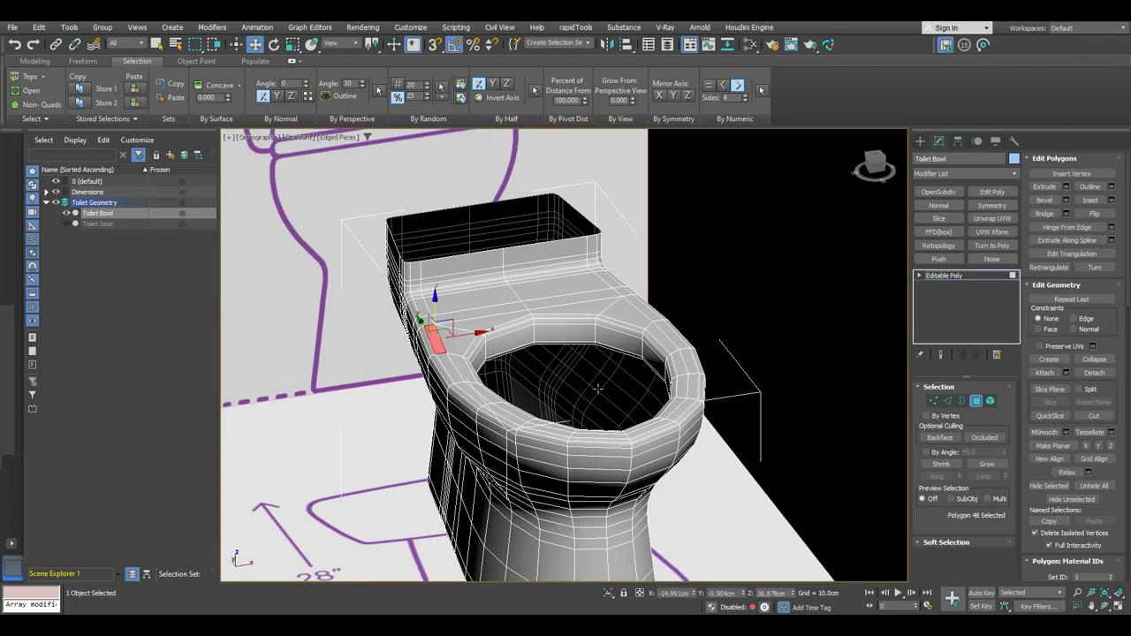
shift+click(641, 316)
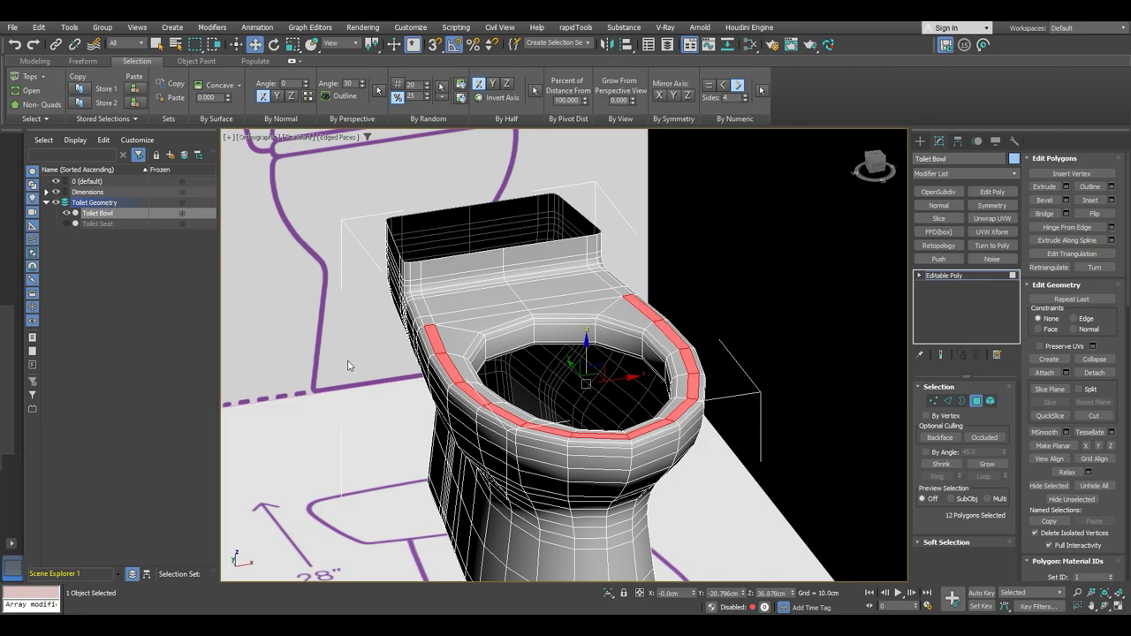
- Detach the selected rim polygons as a clone named Toilet Lid and hide the Toilet Bowl
click(1094, 373)
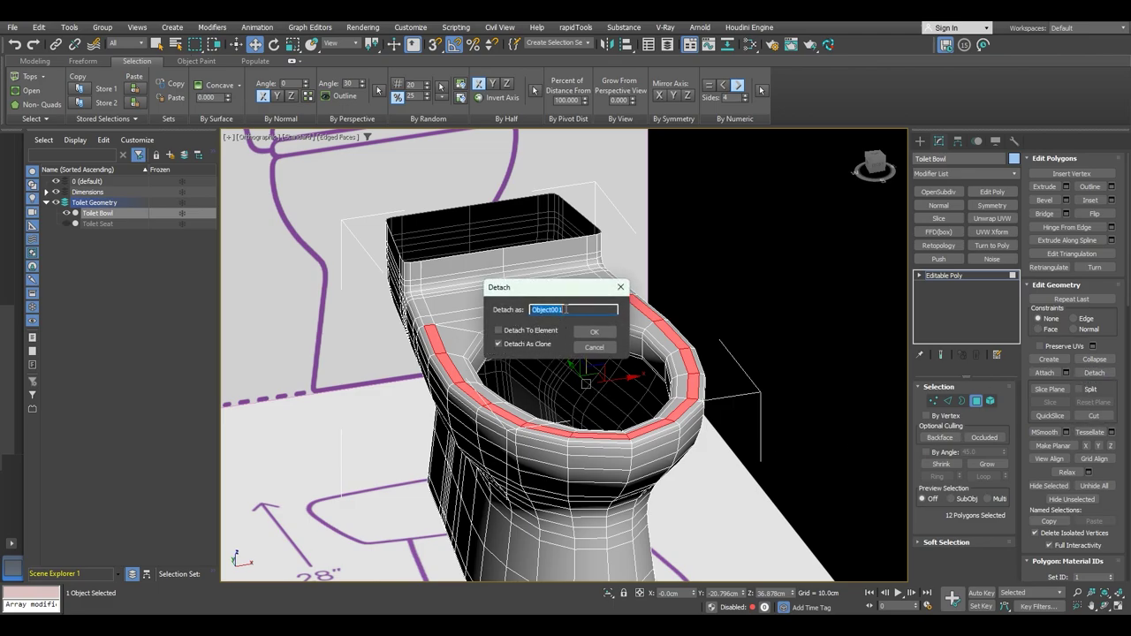
text(Toilet Lid)
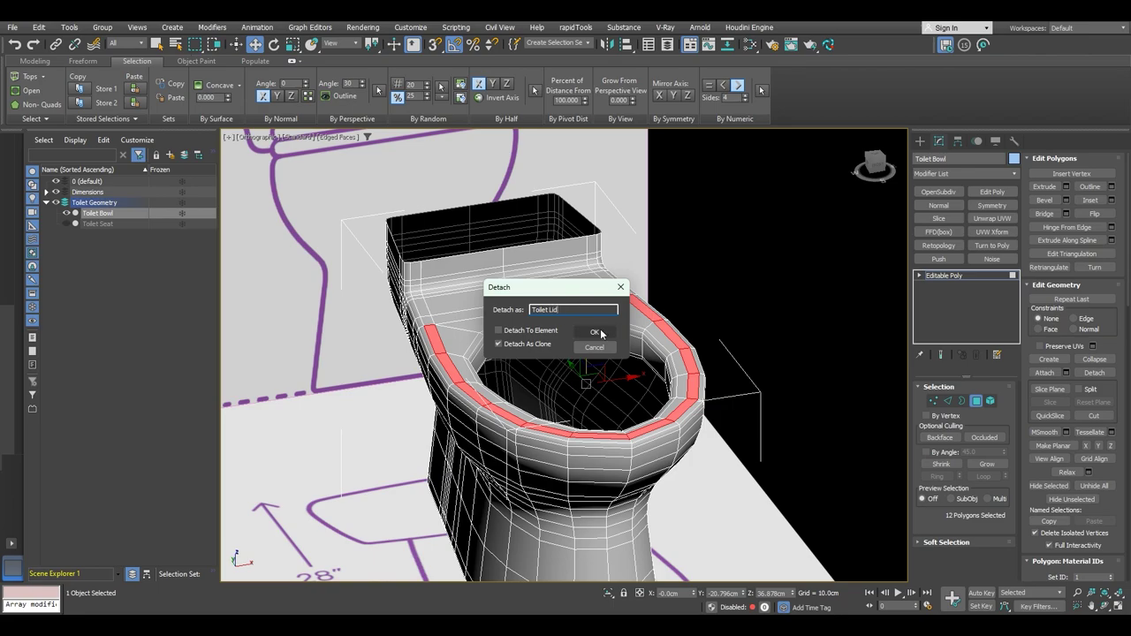
click(594, 331)
click(67, 214)
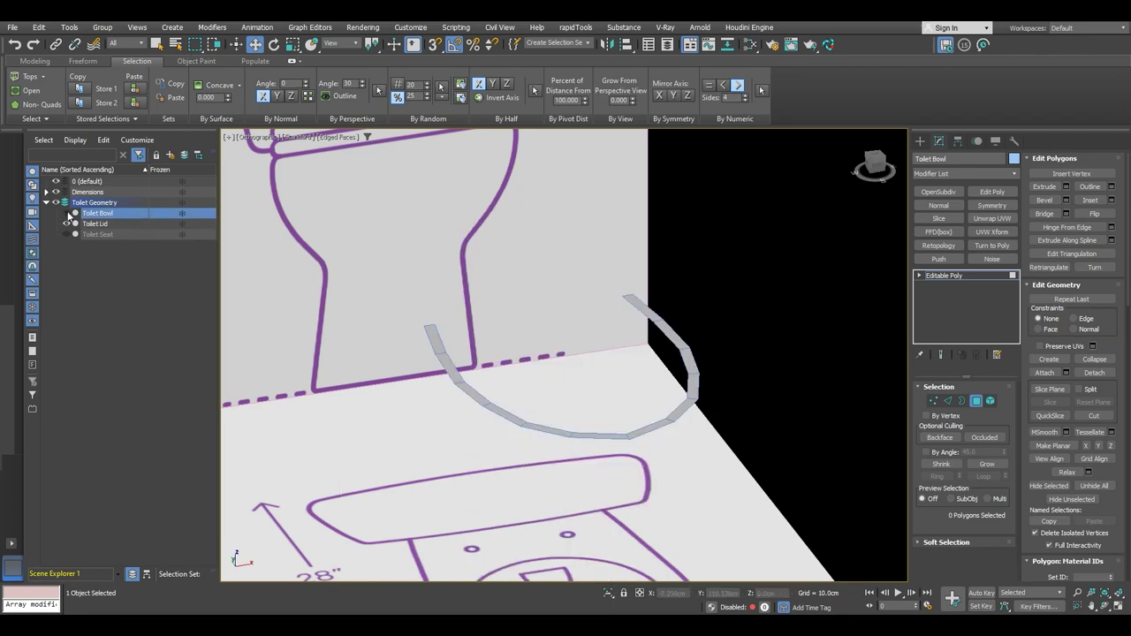
- Center the Toilet Lid's pivot on the object and raise the lid to about Z 43.5 cm, the lid's top in the side drawing
click(100, 226)
alt+middle_drag(564, 374, 636, 363)
click(874, 166)
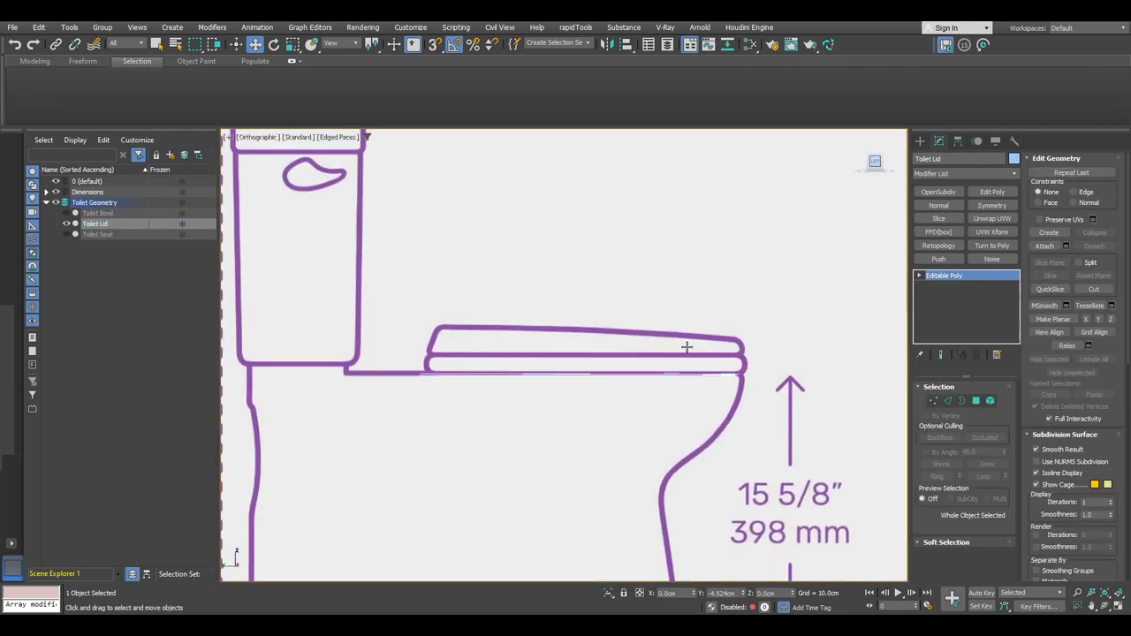
key(1)
key(1)
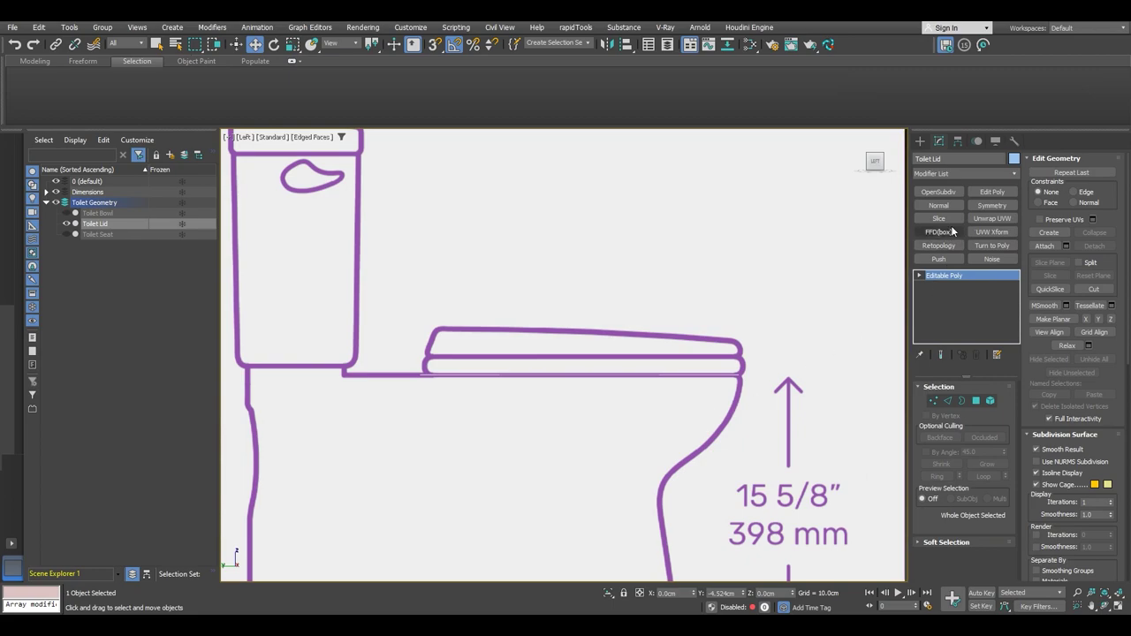
click(959, 142)
click(970, 223)
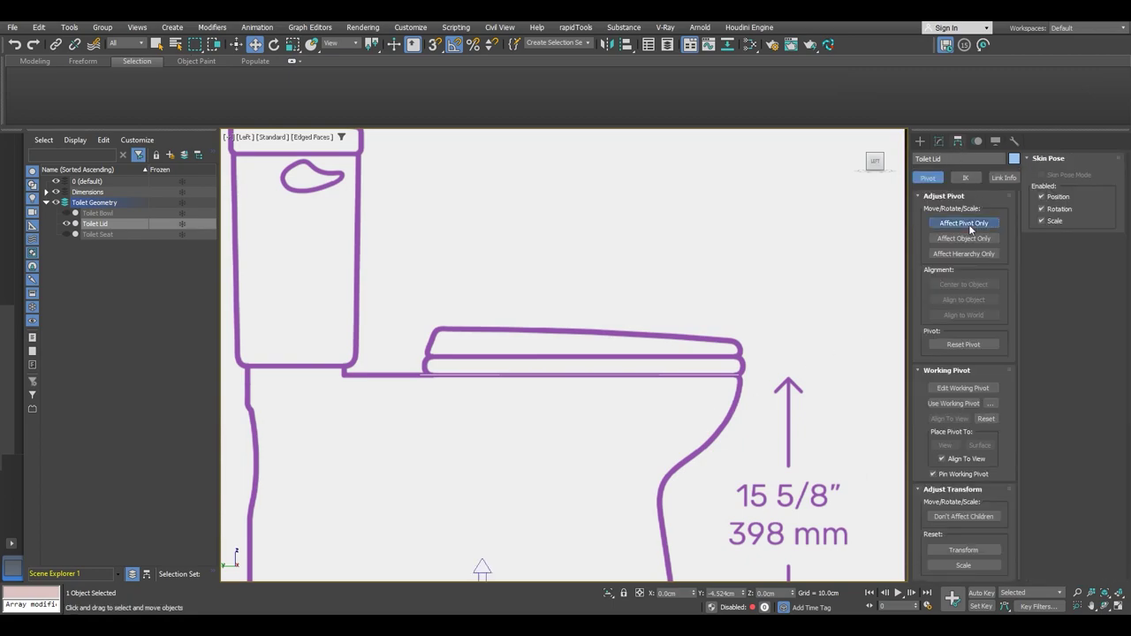
click(962, 286)
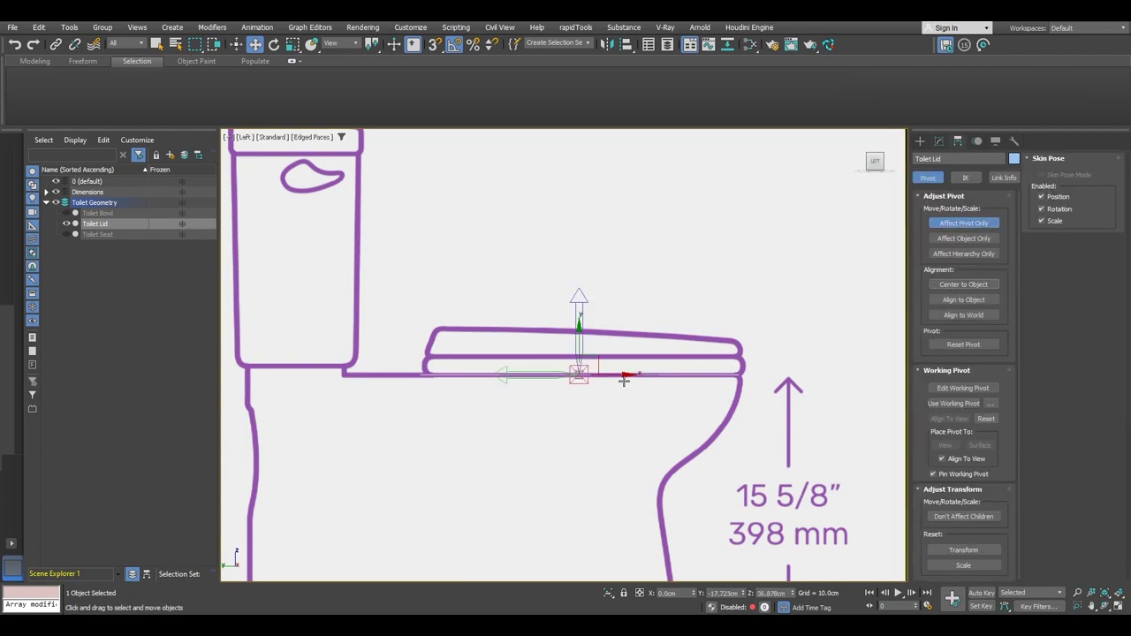
click(966, 226)
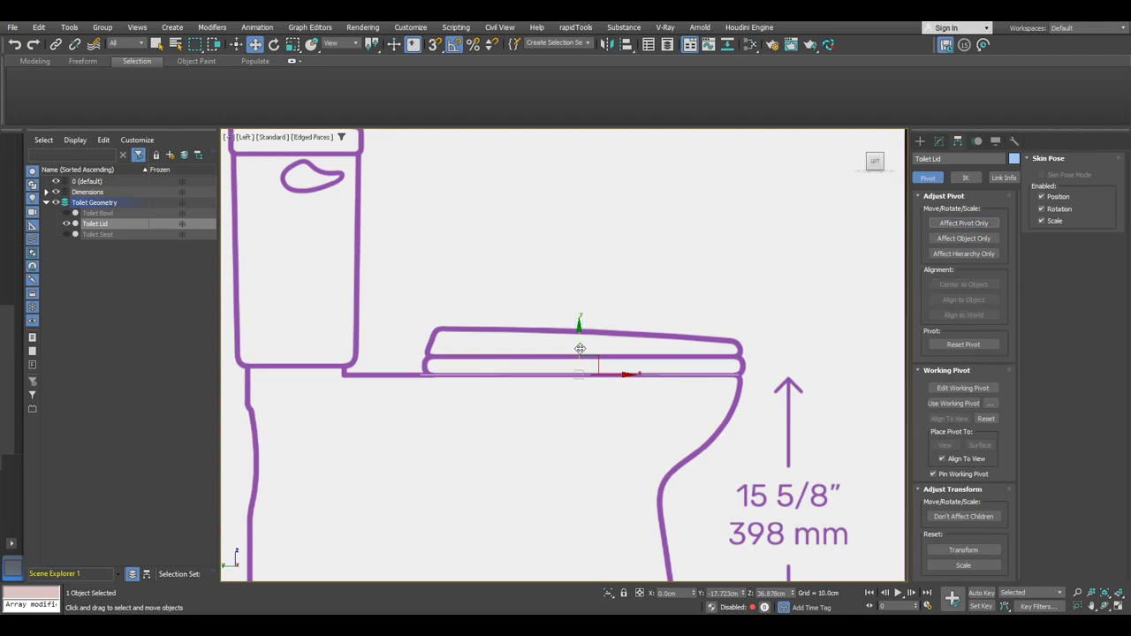
drag(578, 320, 581, 305)
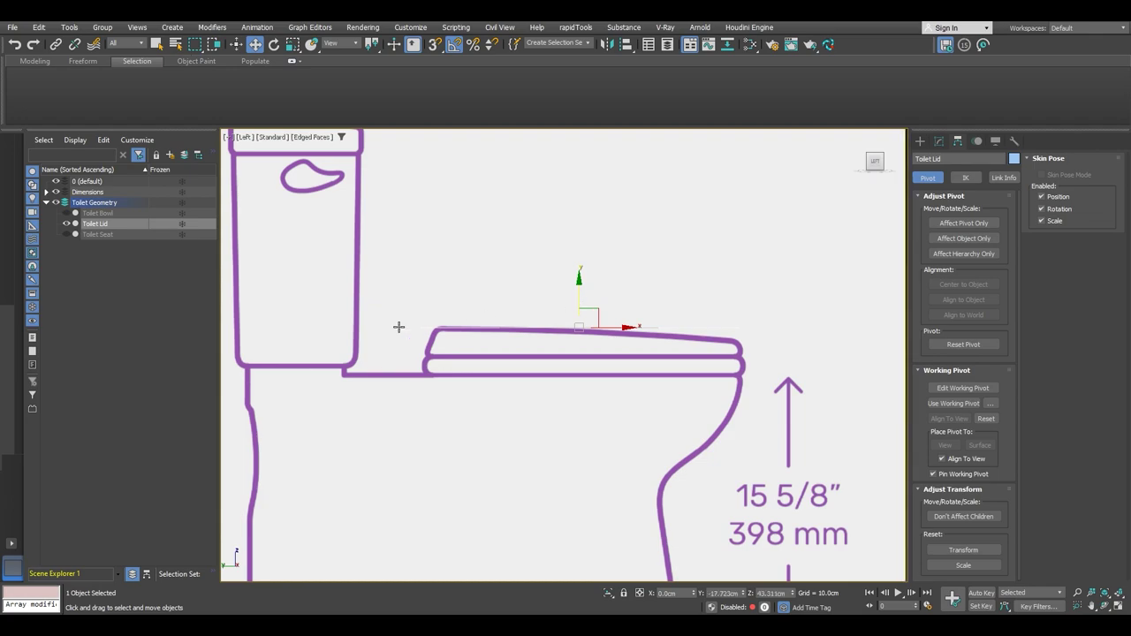
drag(581, 303, 580, 297)
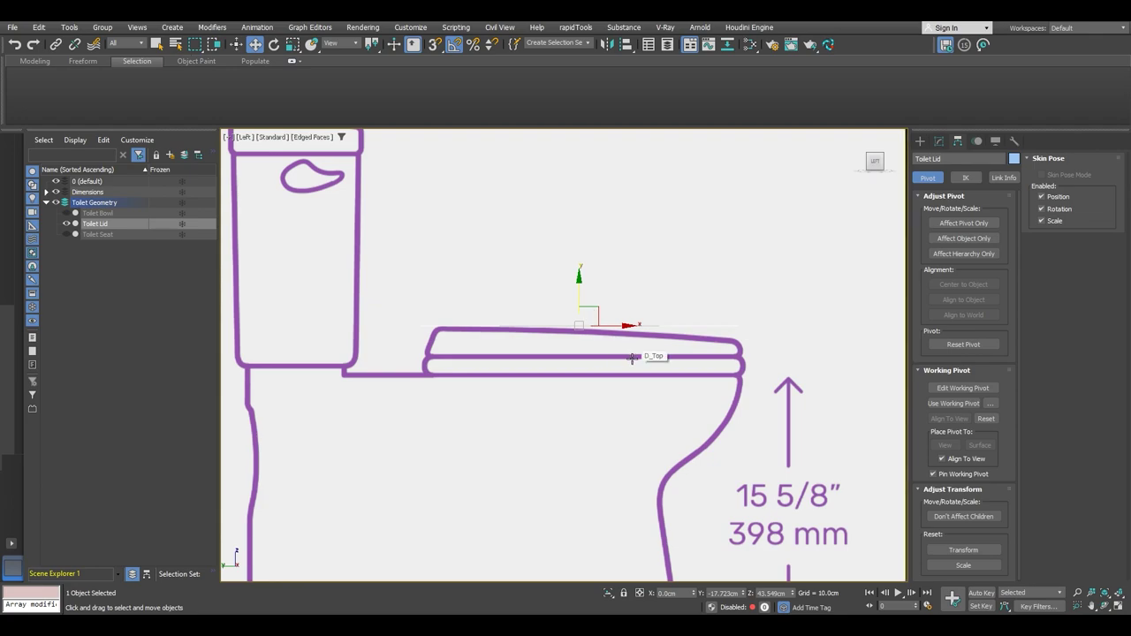
- Bridge the four inner edges on one side of the lid strip with the four opposite inner edges
alt+middle_drag(658, 361, 597, 329)
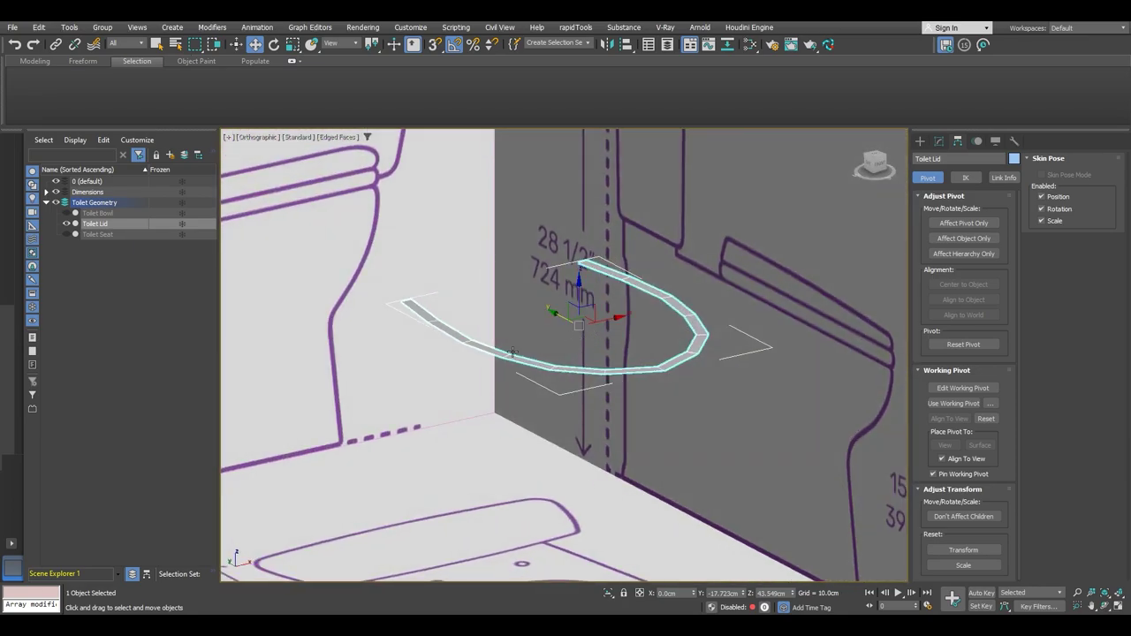
key(3)
alt+middle_drag(637, 320, 697, 337)
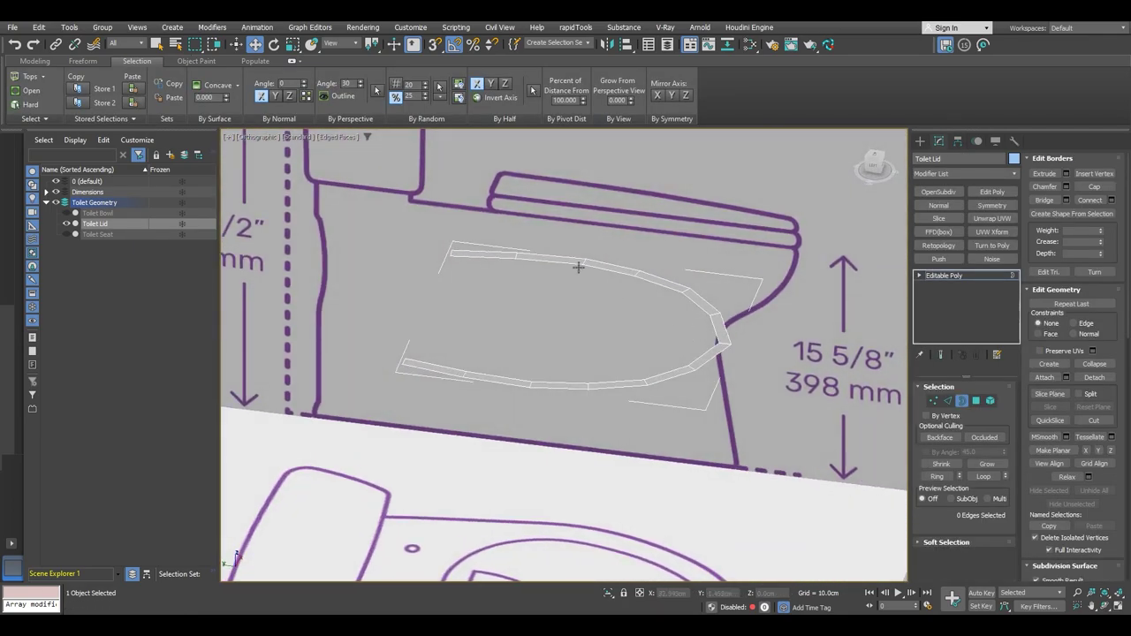
key(2)
click(495, 254)
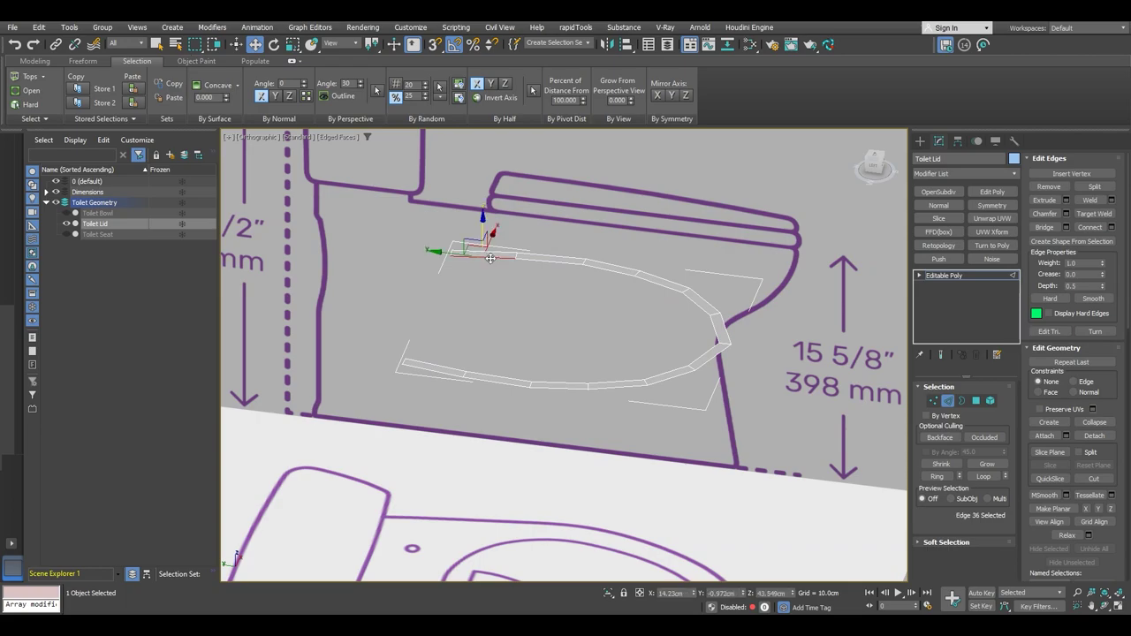
shift+click(652, 282)
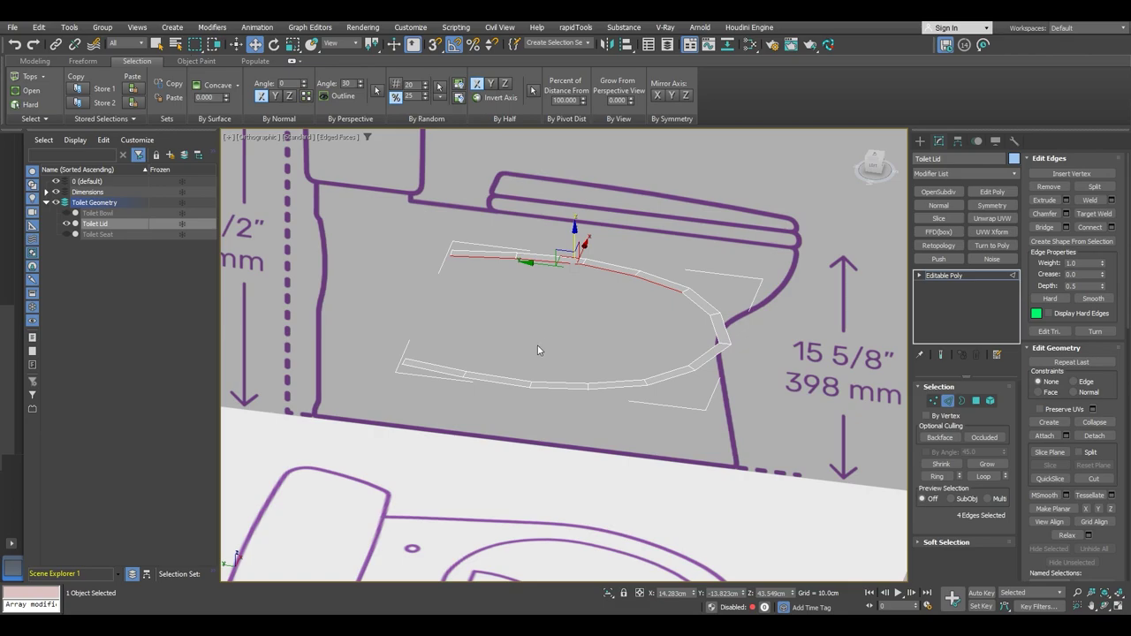
ctrl+click(456, 366)
shift+click(616, 382)
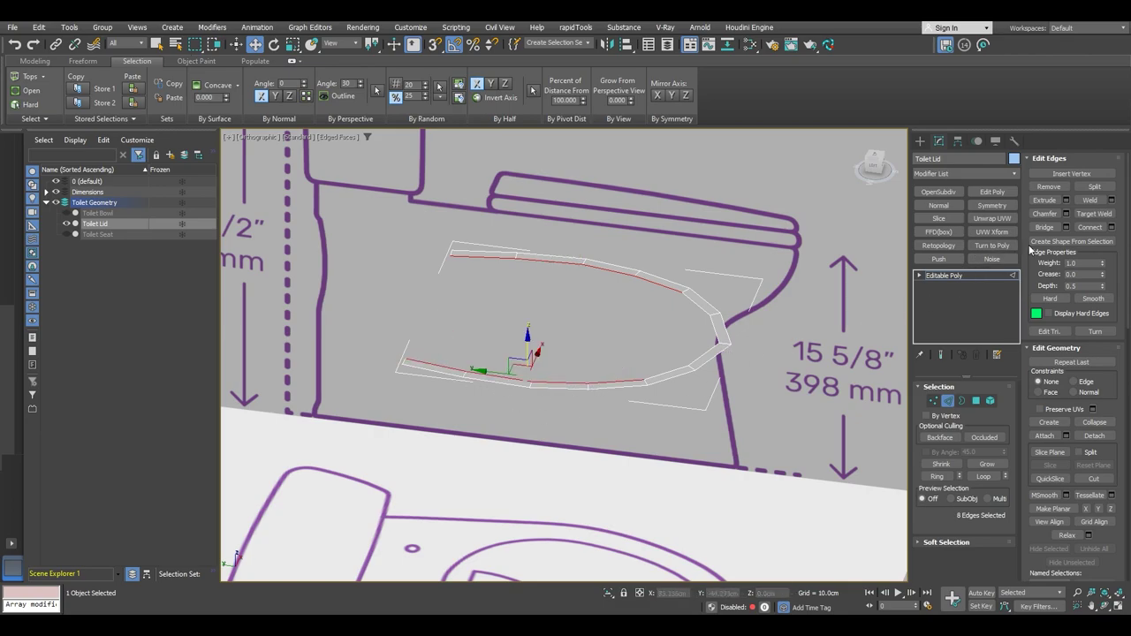
click(1045, 227)
- Connect the lid's five crosswise edges with a lengthwise edge line down the middle
alt+middle_drag(654, 336, 578, 316)
key(2)
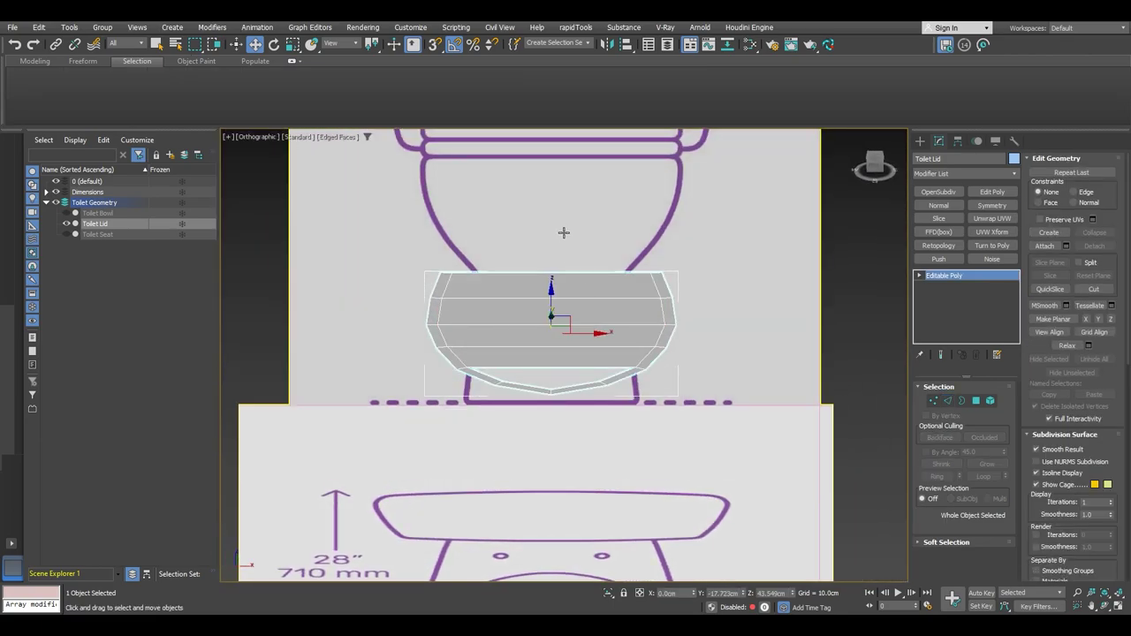
key(2)
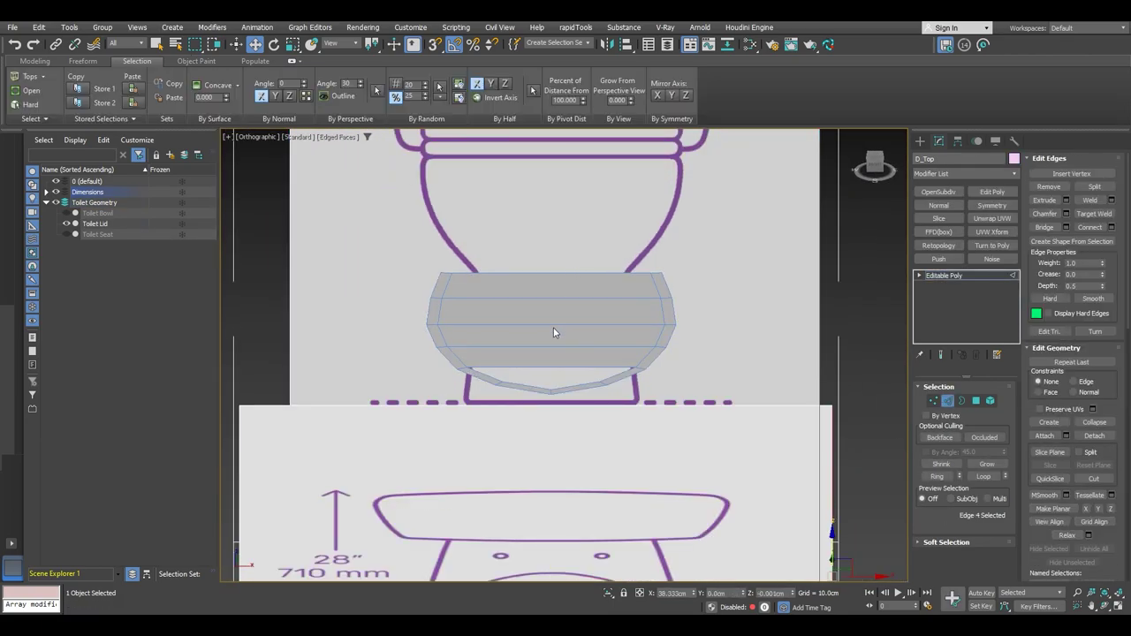
key(2)
click(554, 324)
key(2)
drag(563, 199, 545, 271)
drag(548, 389, 550, 386)
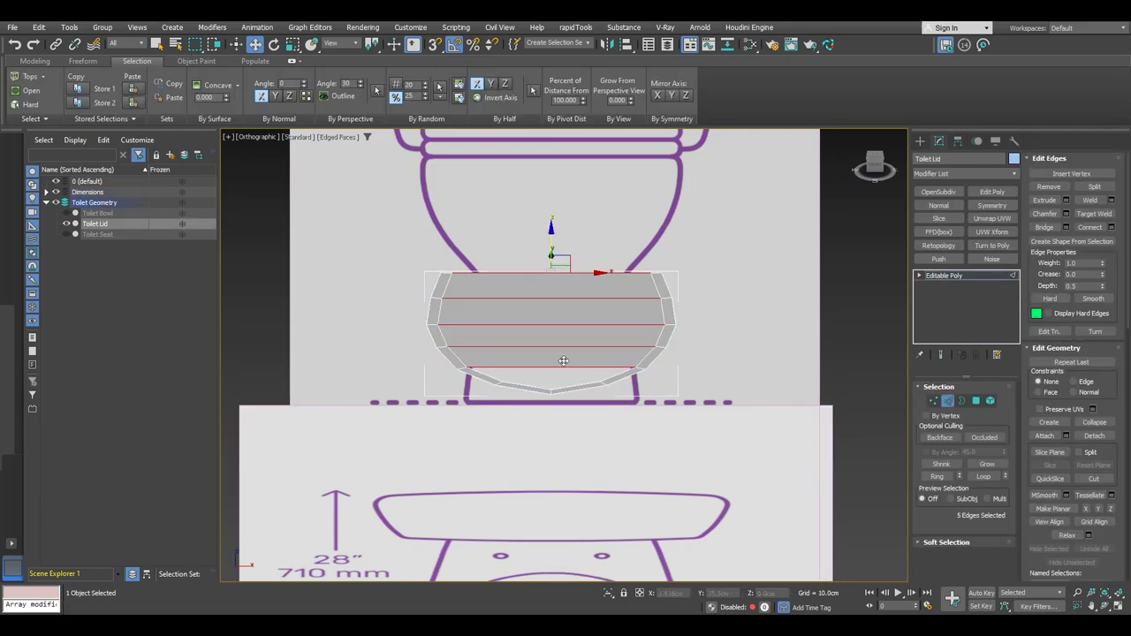
click(1112, 227)
click(569, 412)
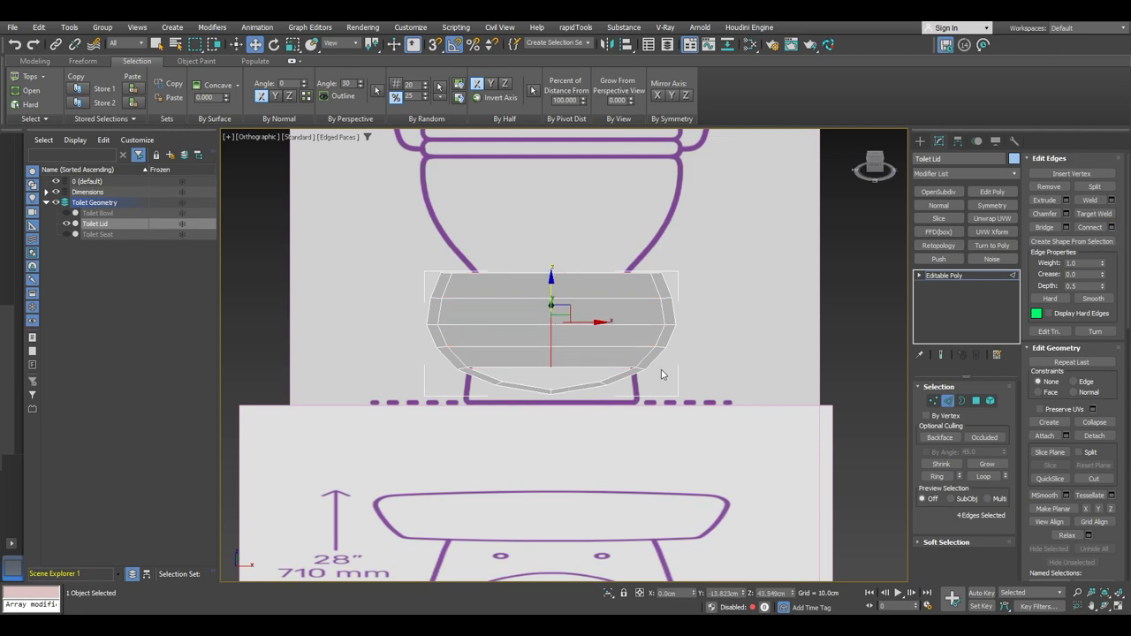
- Cap the open border at the front of the lid
click(964, 403)
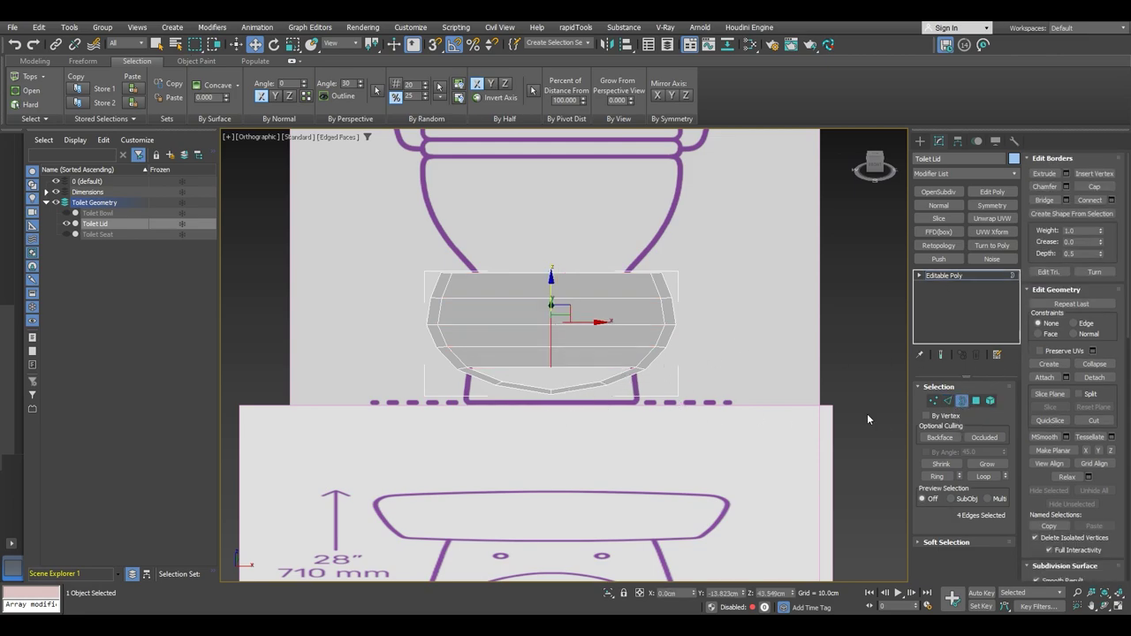
click(601, 367)
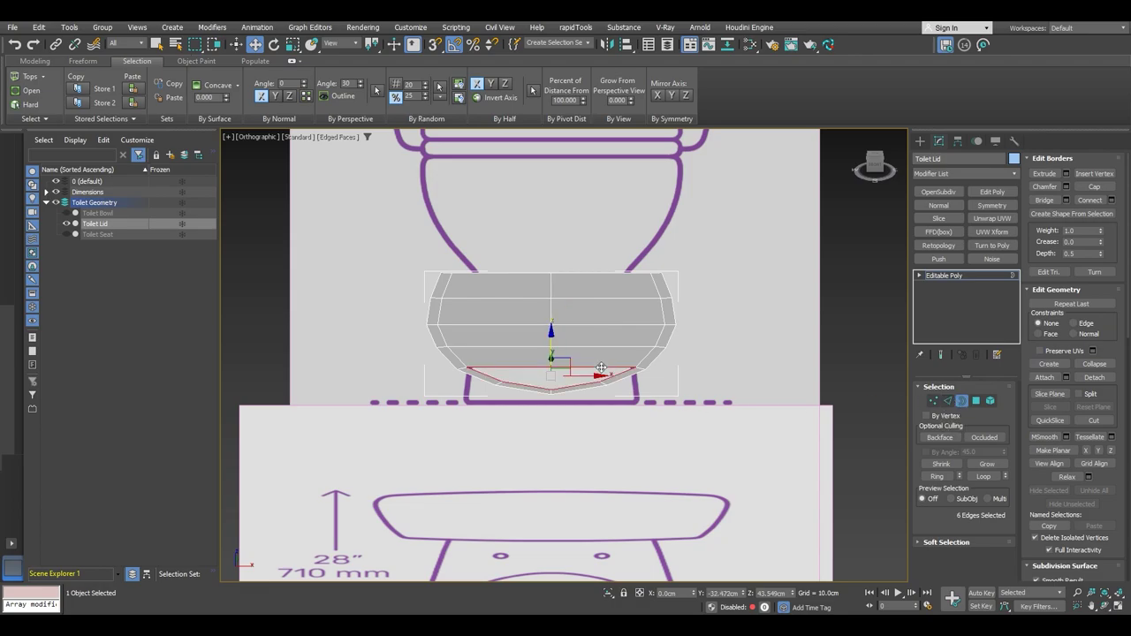
click(1094, 188)
- Examine the capped lid from several angles and compare its height with the front reference drawing
alt+middle_drag(628, 364, 620, 441)
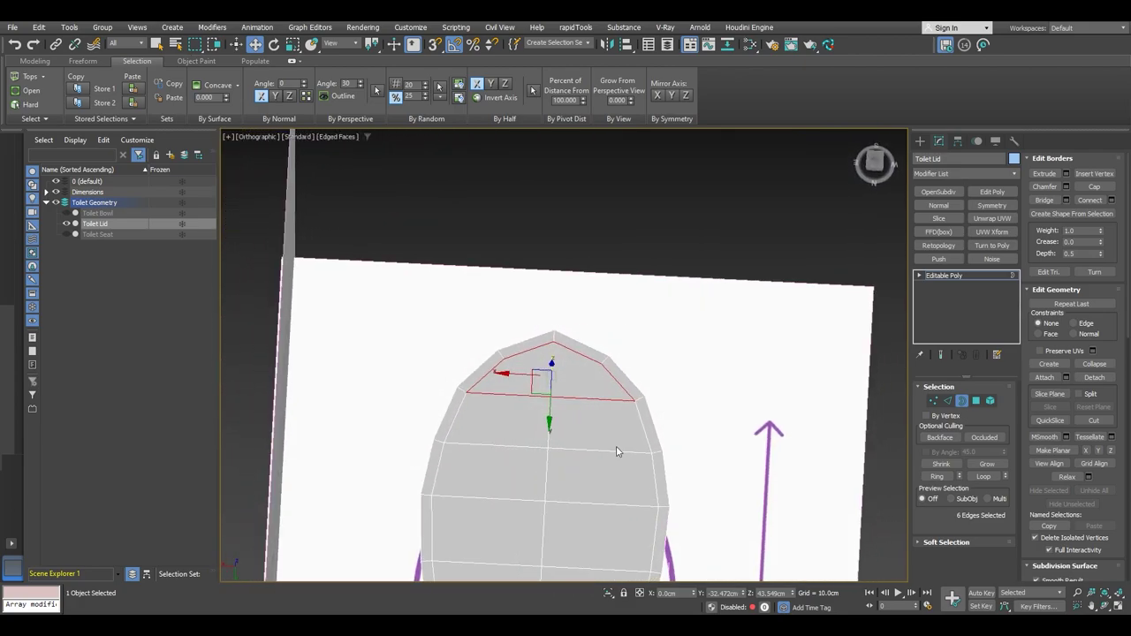
alt+middle_drag(618, 452, 474, 323)
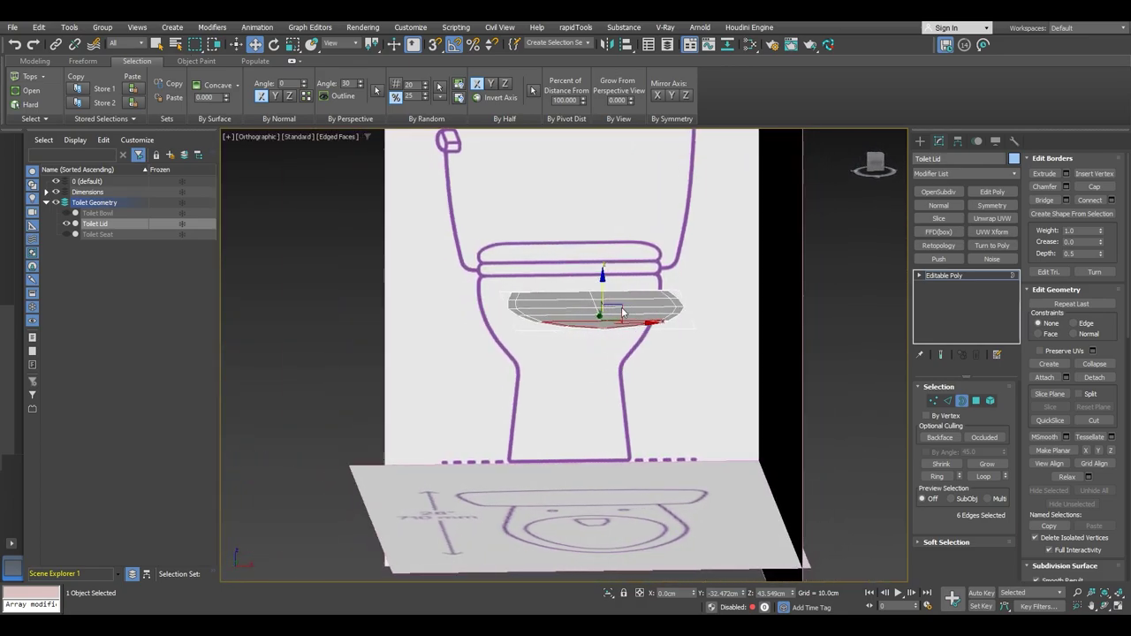
click(871, 163)
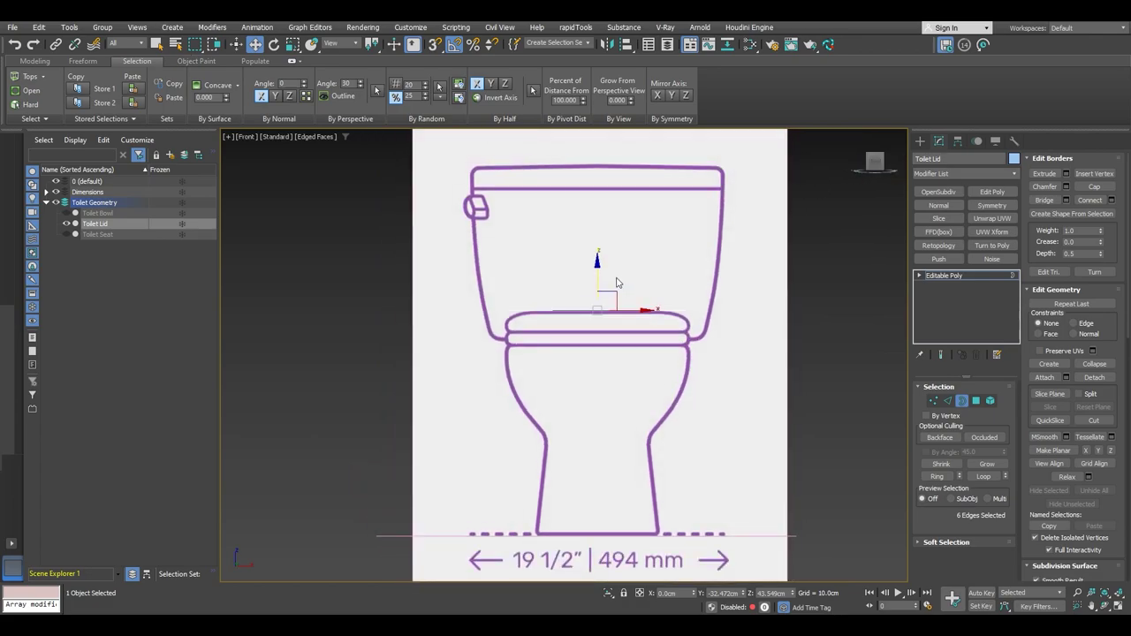
scroll(515, 314, up, 5)
click(515, 311)
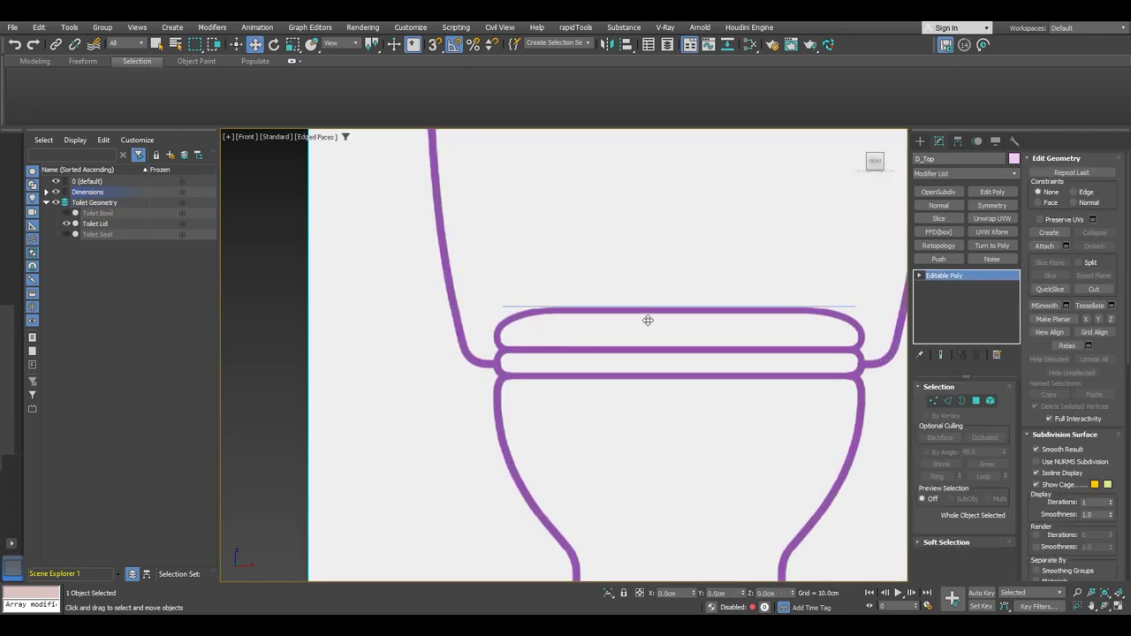
alt+middle_drag(648, 320, 642, 348)
click(580, 384)
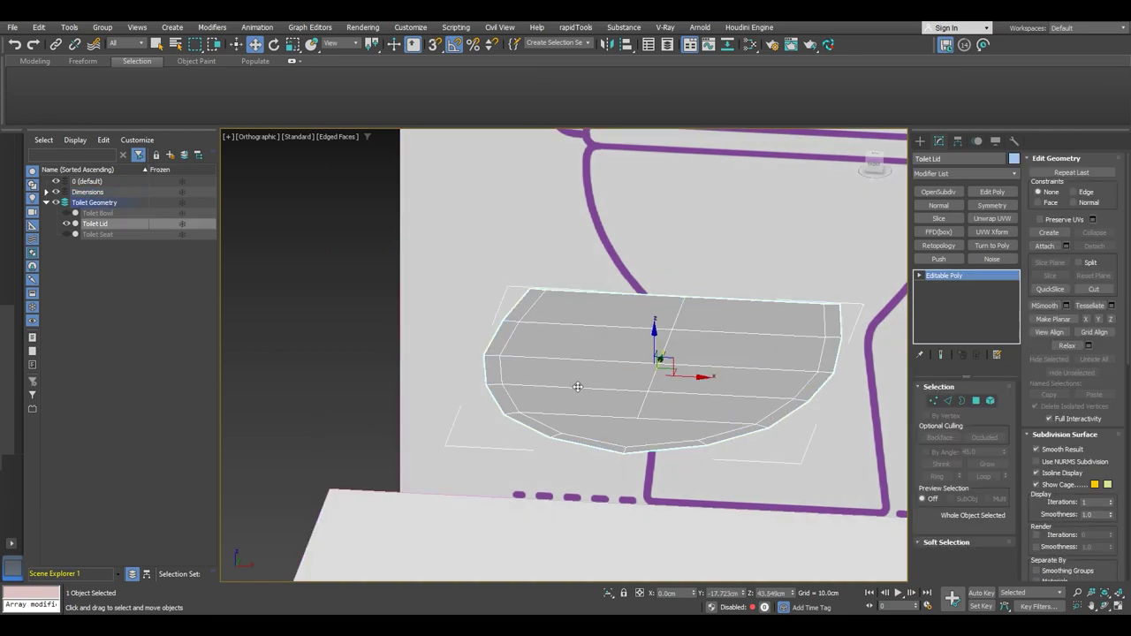
key(3)
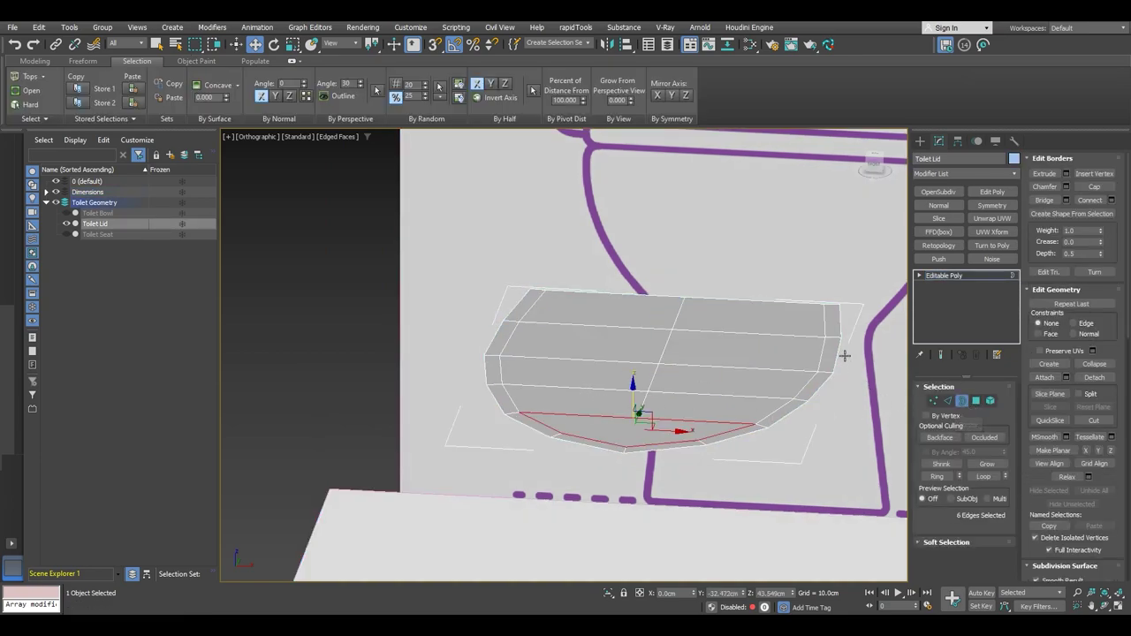
- Make the lid's four rear edges planar in Y and extend them backward about 3.5 cm as a new polygon row
alt+middle_drag(838, 352, 730, 346)
key(2)
double_click(740, 322)
alt+middle_drag(753, 404, 705, 376)
scroll(774, 387, up, 2)
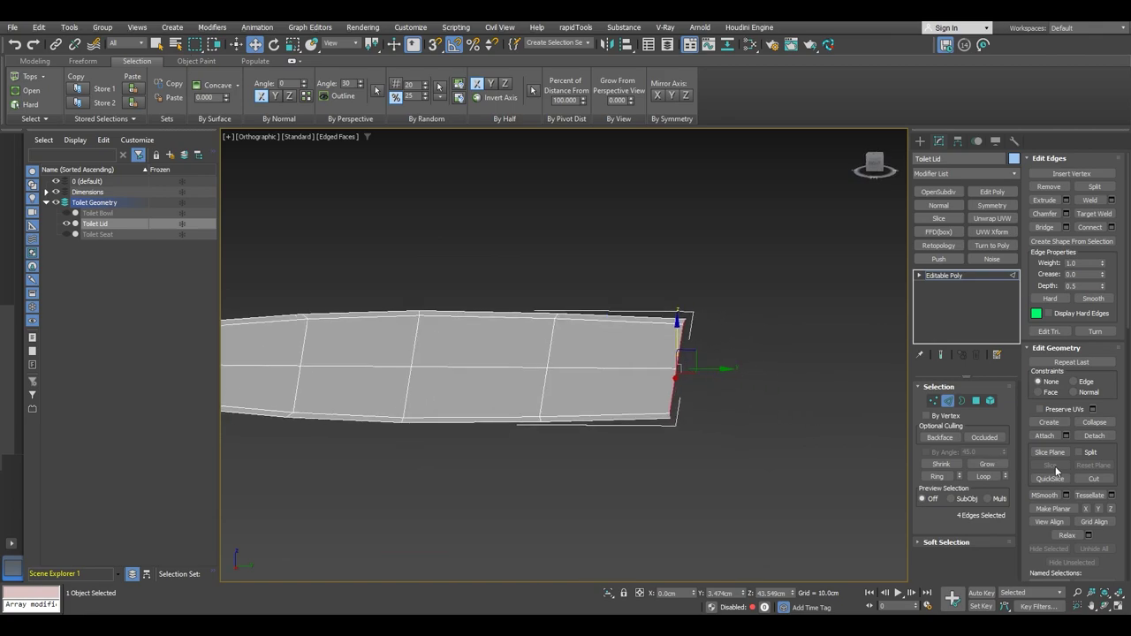
click(1099, 510)
drag(715, 369, 743, 382)
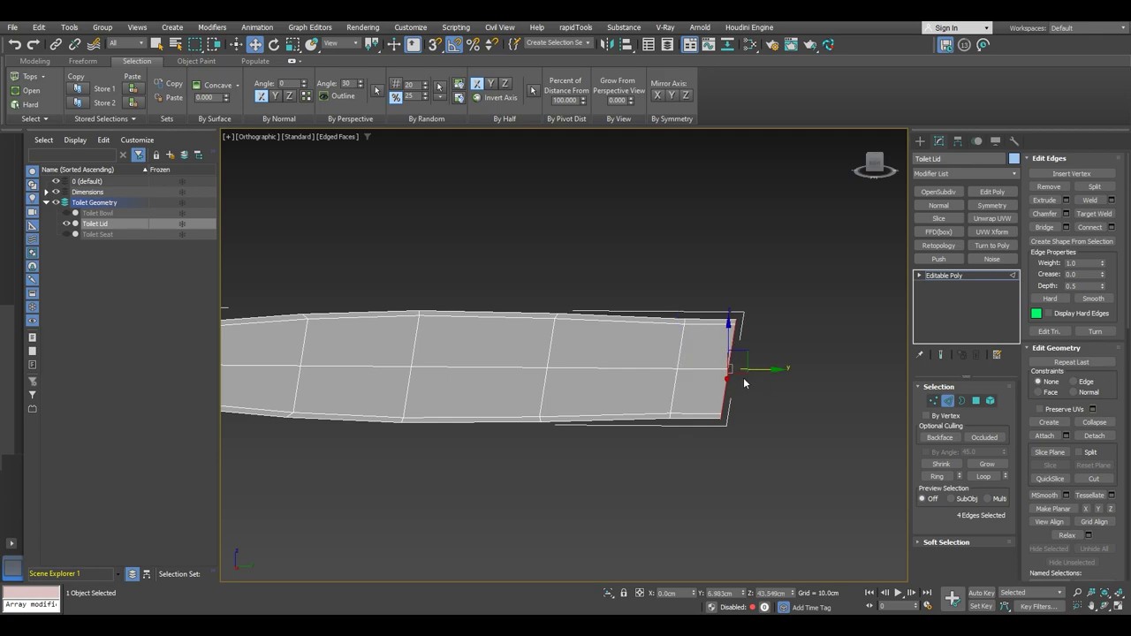
- Unhide the Toilet Seat and compare the lid's rear outline with it in the Top view
click(66, 234)
alt+middle_drag(570, 415, 531, 386)
key(t)
scroll(544, 392, down, 2)
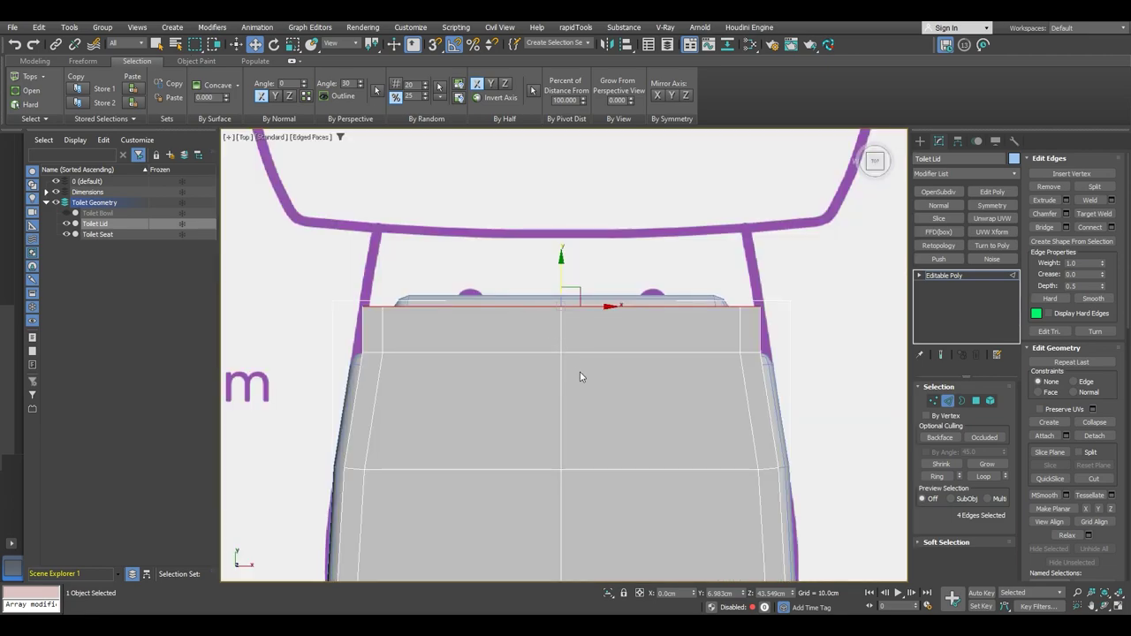
middle_drag(580, 377, 521, 382)
scroll(583, 356, down, 2)
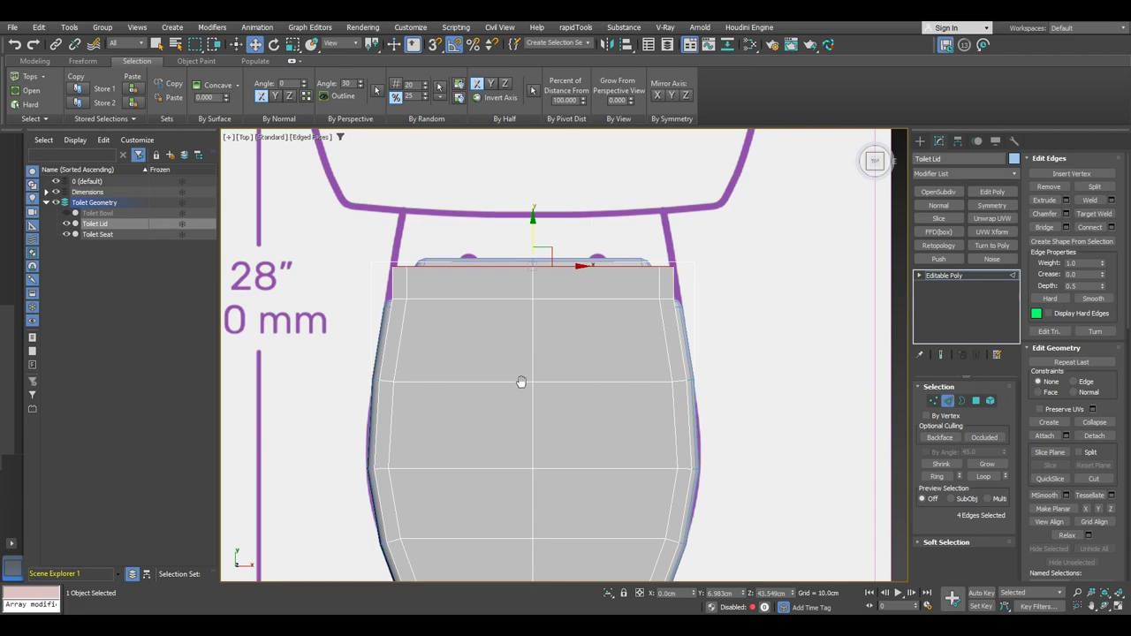
- Move the lid's four rear edges back to about Y 8.55 cm and narrow them along X to match the drawing's taper
drag(532, 236, 533, 221)
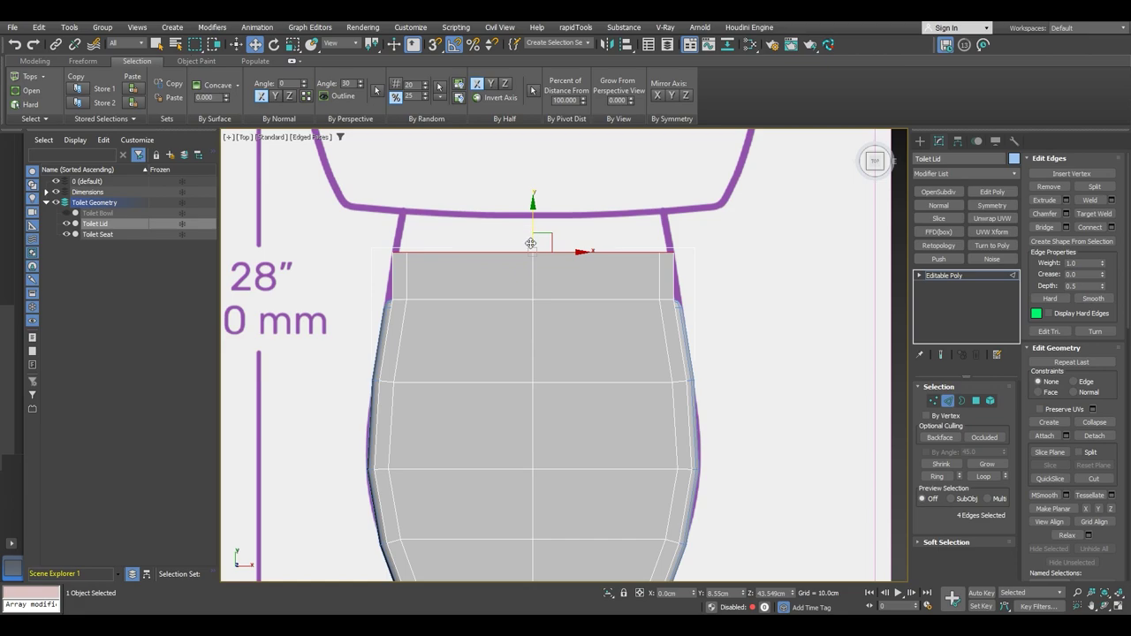
key(q)
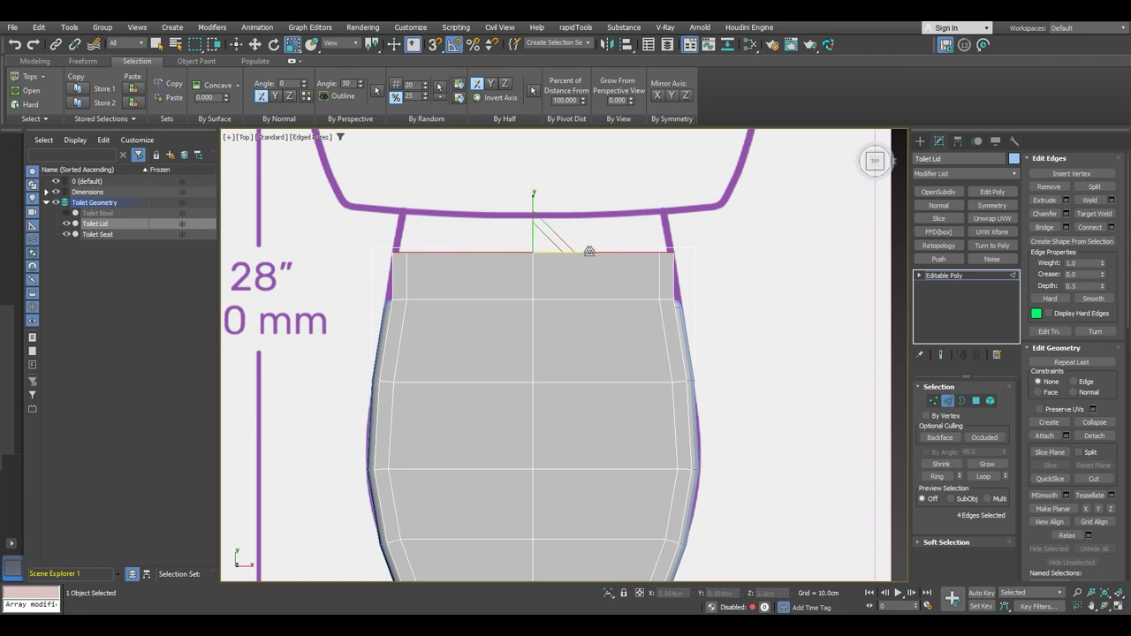
drag(583, 251, 583, 251)
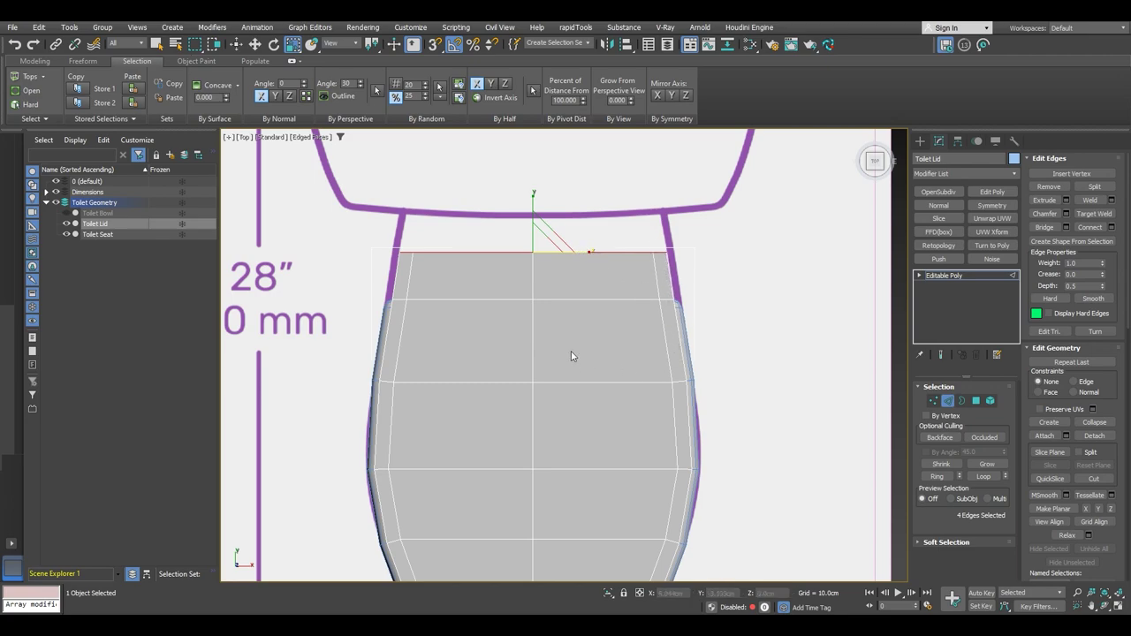
- Extrude the lid's open outer border slightly outward by uniform scaling as a new row of polygons
key(3)
click(398, 268)
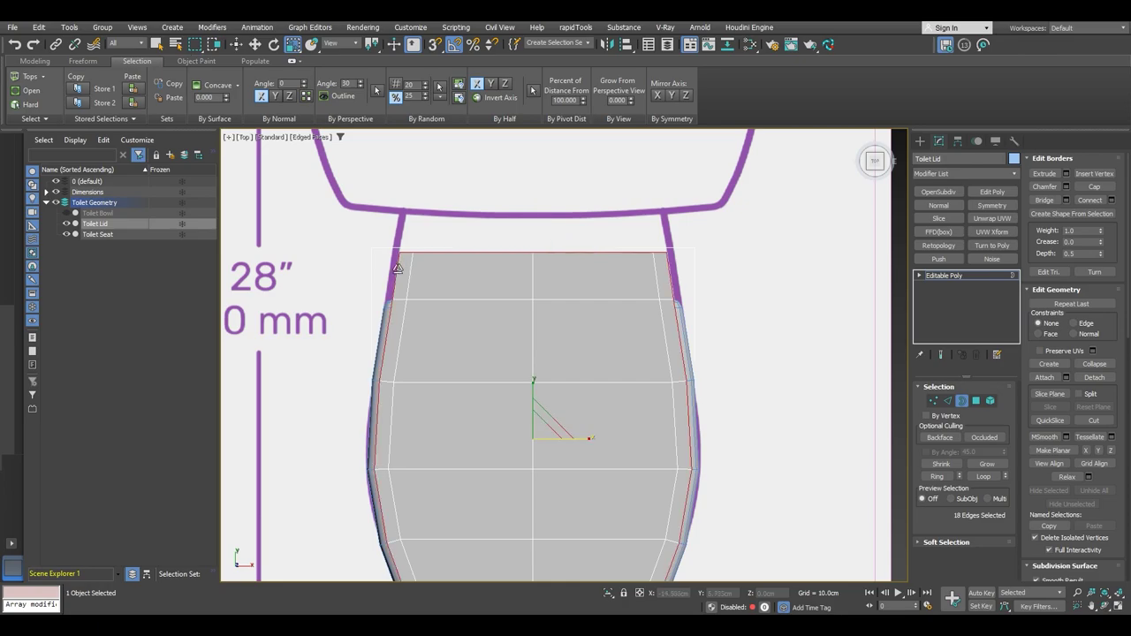
alt+middle_drag(419, 307, 542, 356)
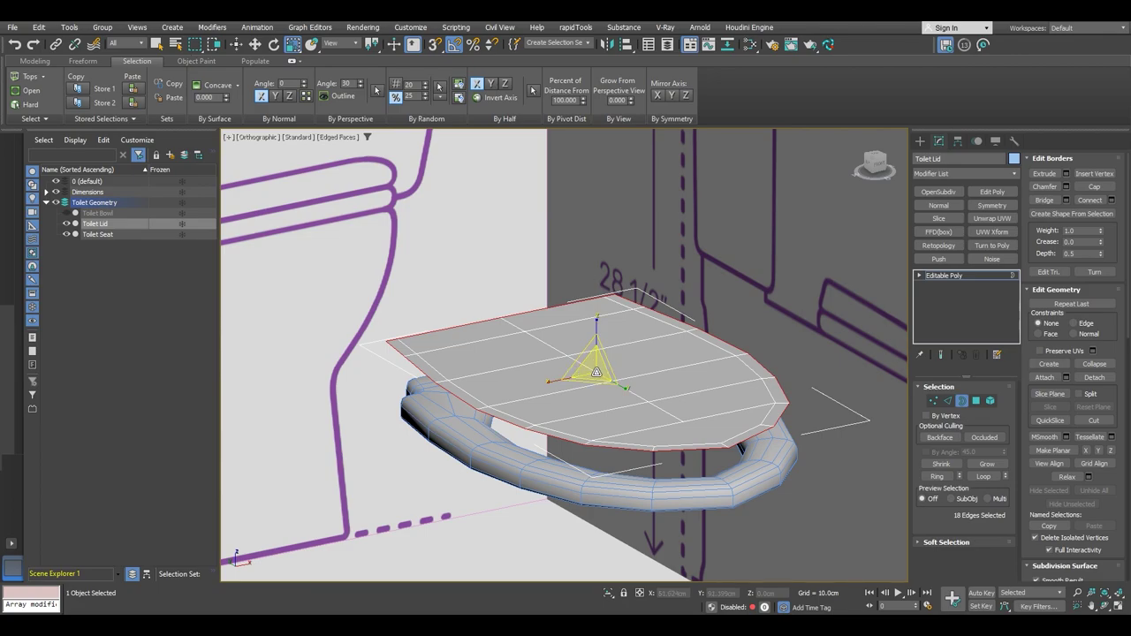
shift+drag(594, 369, 594, 363)
key(w)
key(t)
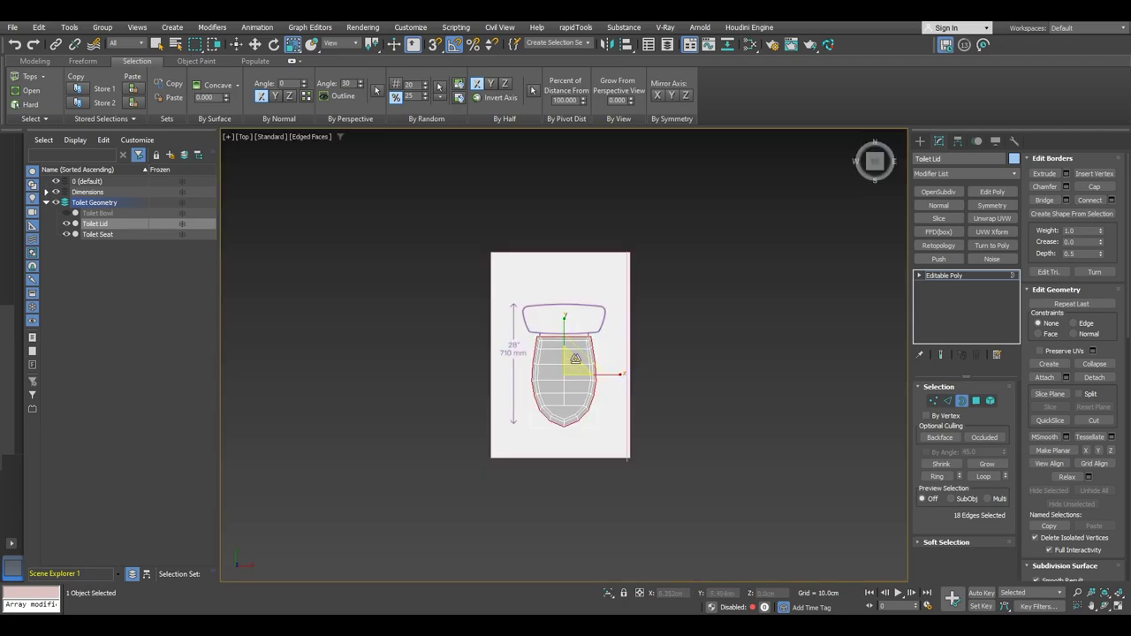
scroll(541, 346, up, 4)
scroll(541, 346, up, 3)
scroll(541, 347, down, 5)
- Lower the lid's outer border about 2 cm so the new row forms sloped side walls
alt+middle_drag(540, 346, 582, 416)
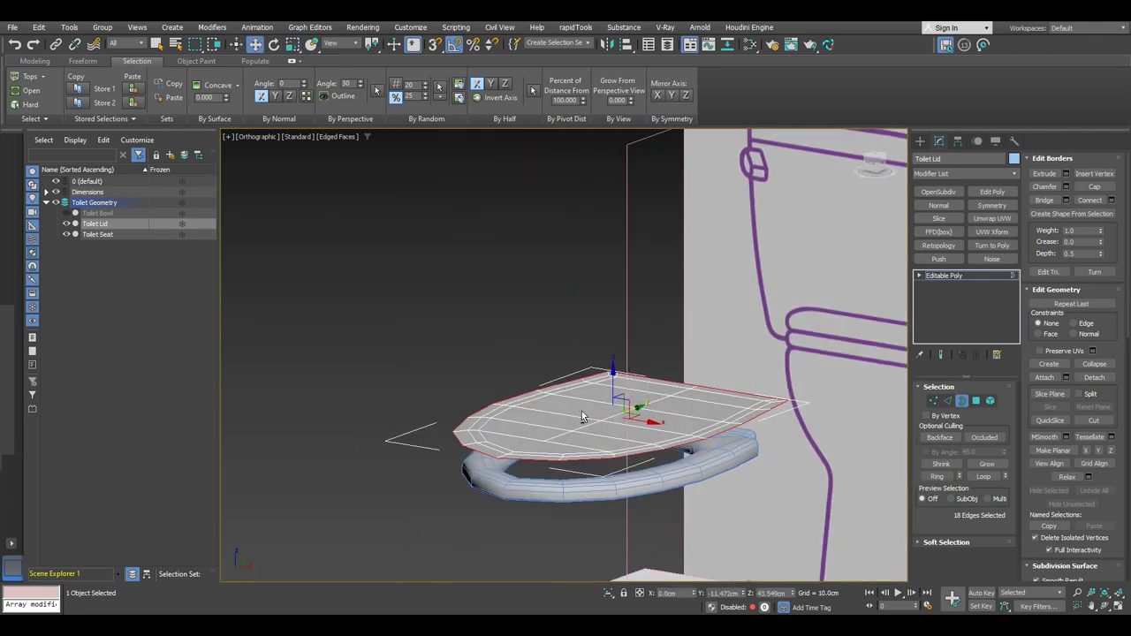
shift+drag(614, 385, 614, 398)
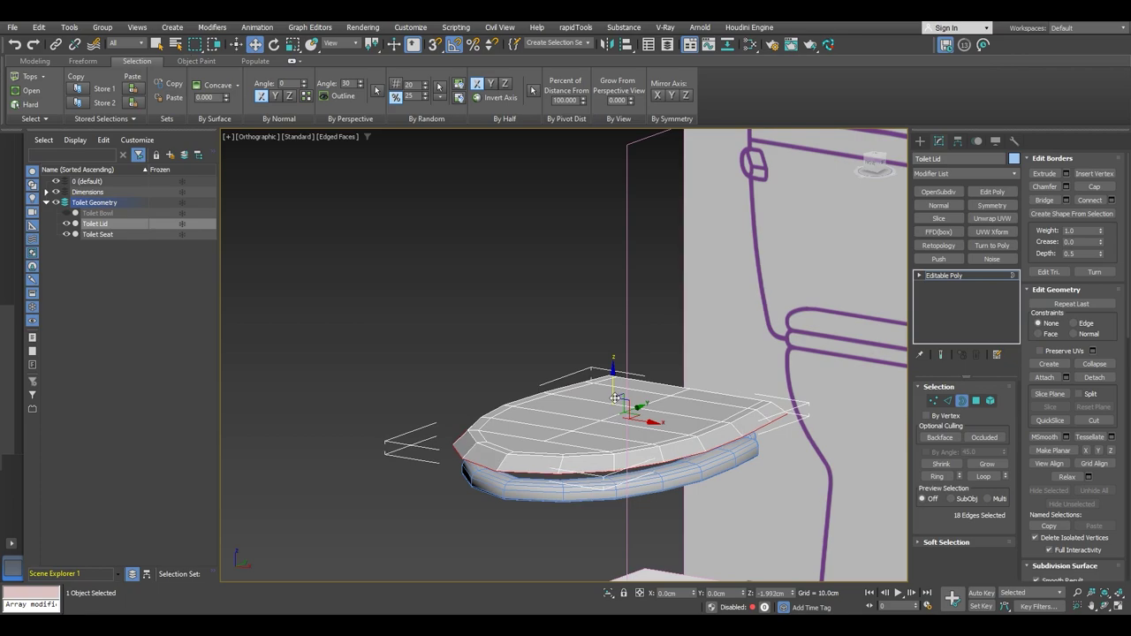
alt+middle_drag(617, 414, 598, 428)
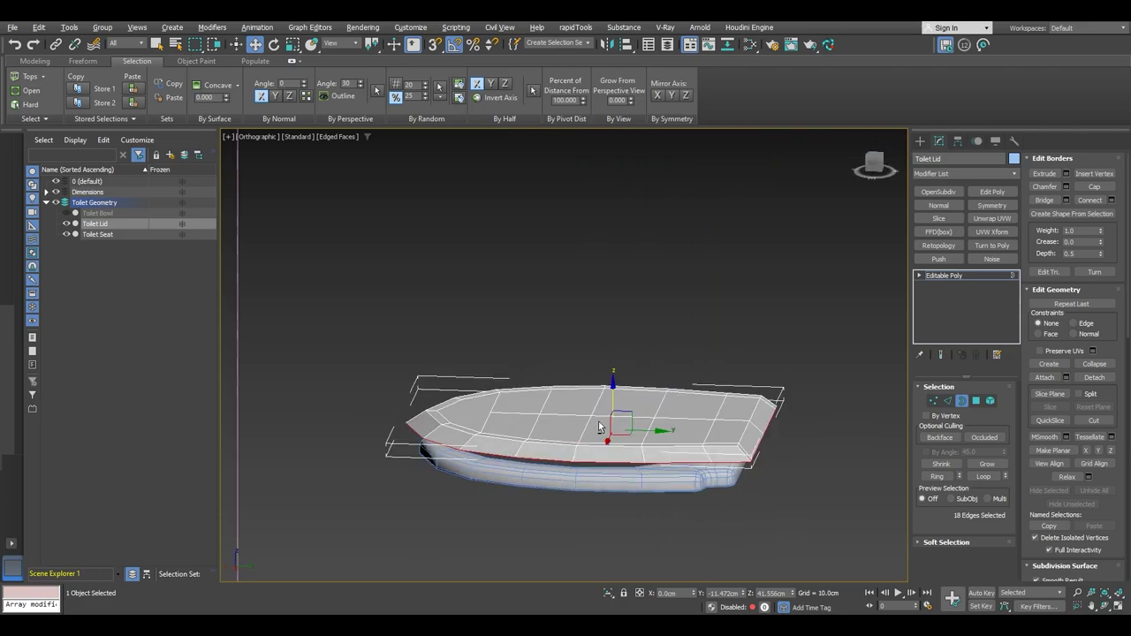
alt+middle_drag(751, 368, 583, 352)
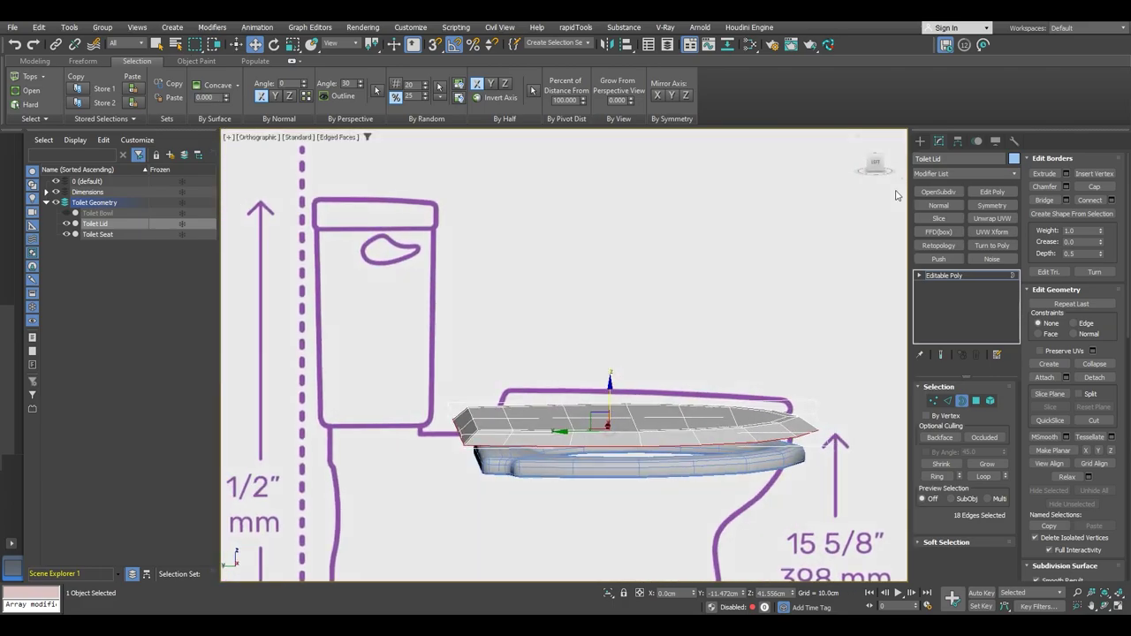
- Lower the lid's border further to about Z 40.79 cm, checking it against the seat and side drawing in the Left view
click(876, 165)
key(F3)
key(F3)
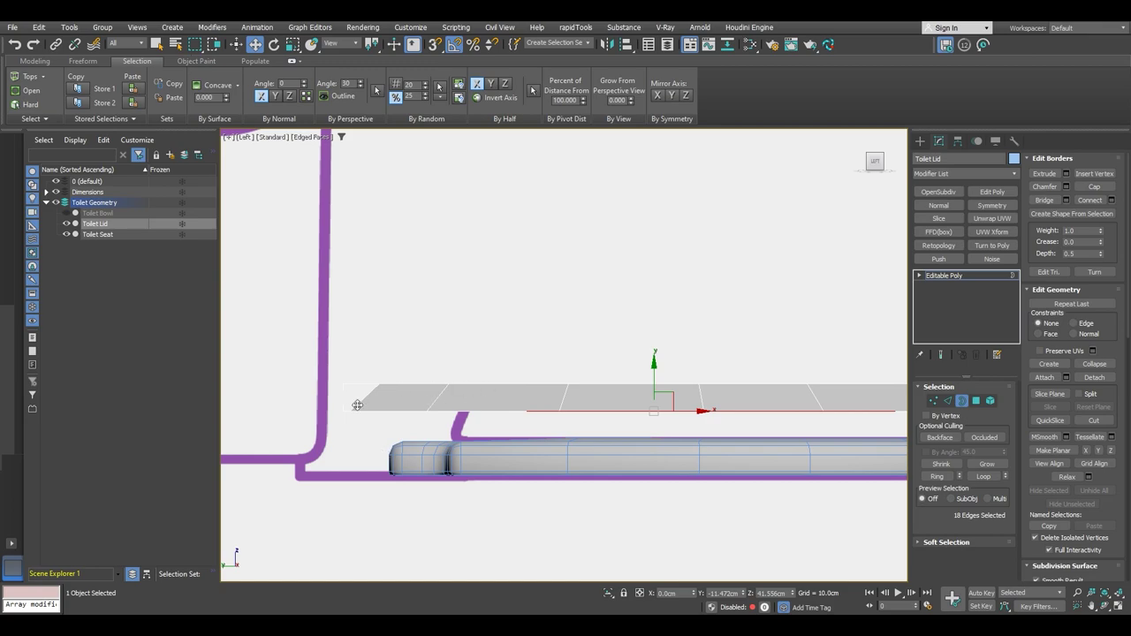
middle_drag(414, 419, 362, 414)
scroll(429, 419, down, 1)
key(F3)
scroll(418, 409, up, 2)
scroll(418, 409, down, 1)
mouse_move(516, 404)
middle_down()
mouse_move(349, 384)
mouse_move(485, 397)
middle_up()
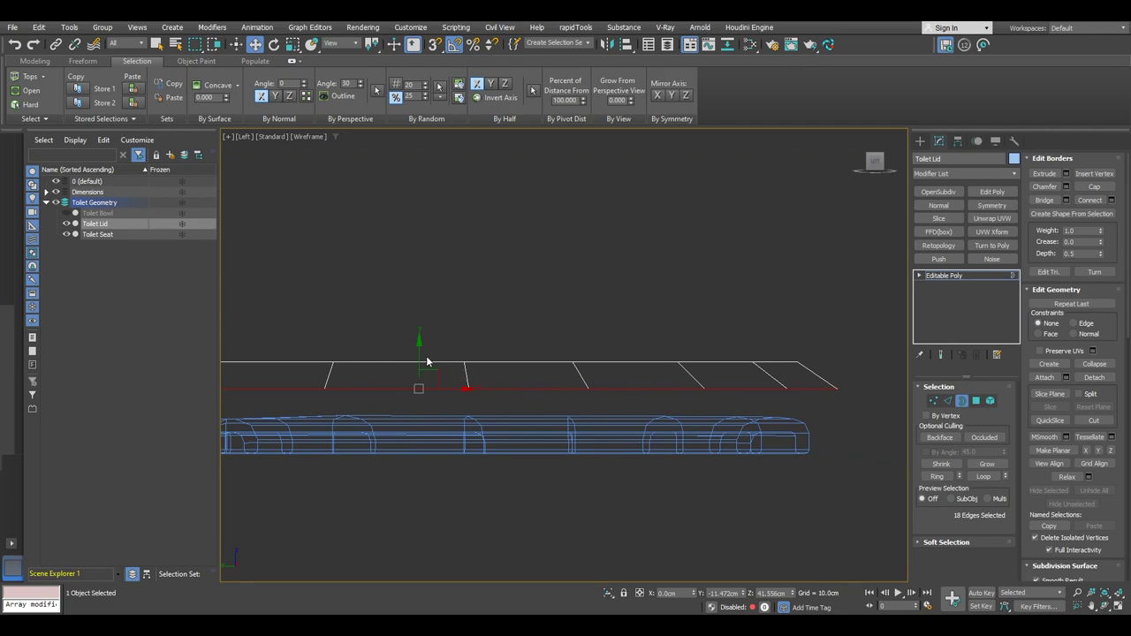
drag(417, 348, 419, 359)
scroll(396, 395, down, 2)
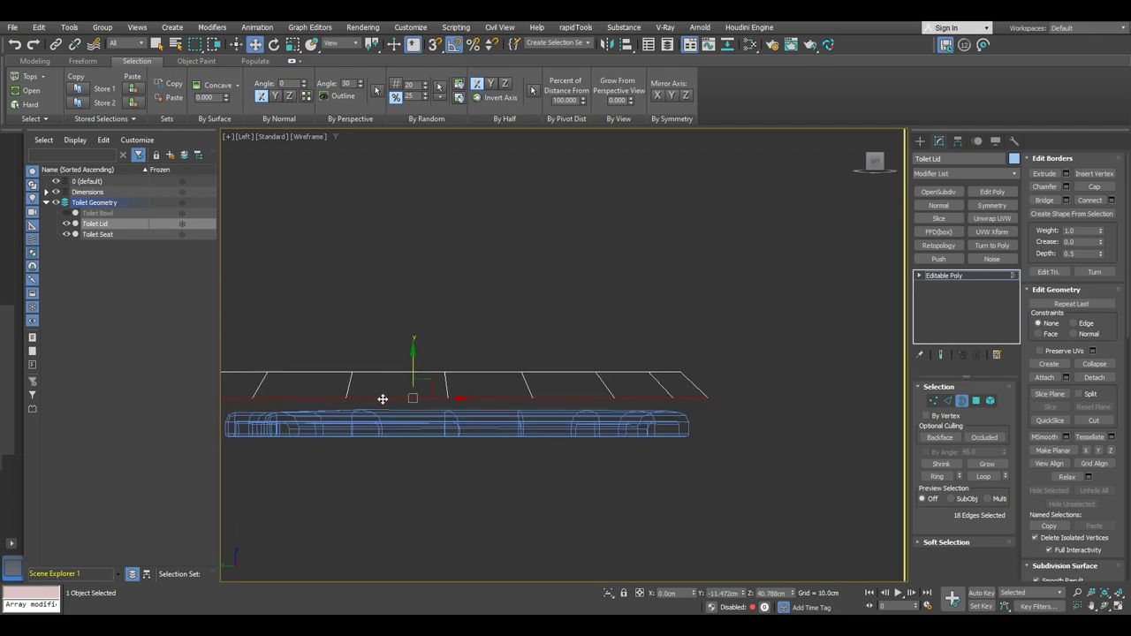
- Scale the lid's lower border slightly inward and compare its profile with the toilet seat and side drawing
middle_drag(382, 399, 502, 390)
scroll(457, 401, up, 2)
key(r)
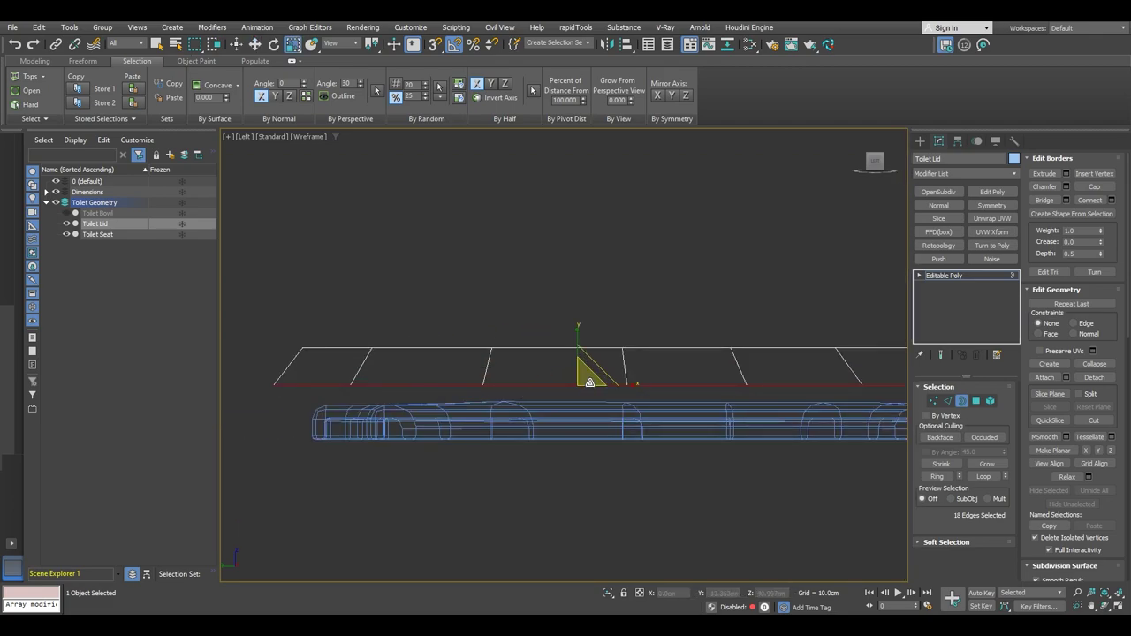
drag(586, 380, 586, 382)
middle_drag(744, 407, 521, 383)
scroll(521, 383, down, 2)
scroll(509, 393, up, 2)
key(F3)
middle_drag(454, 398, 597, 381)
key(F3)
key(F3)
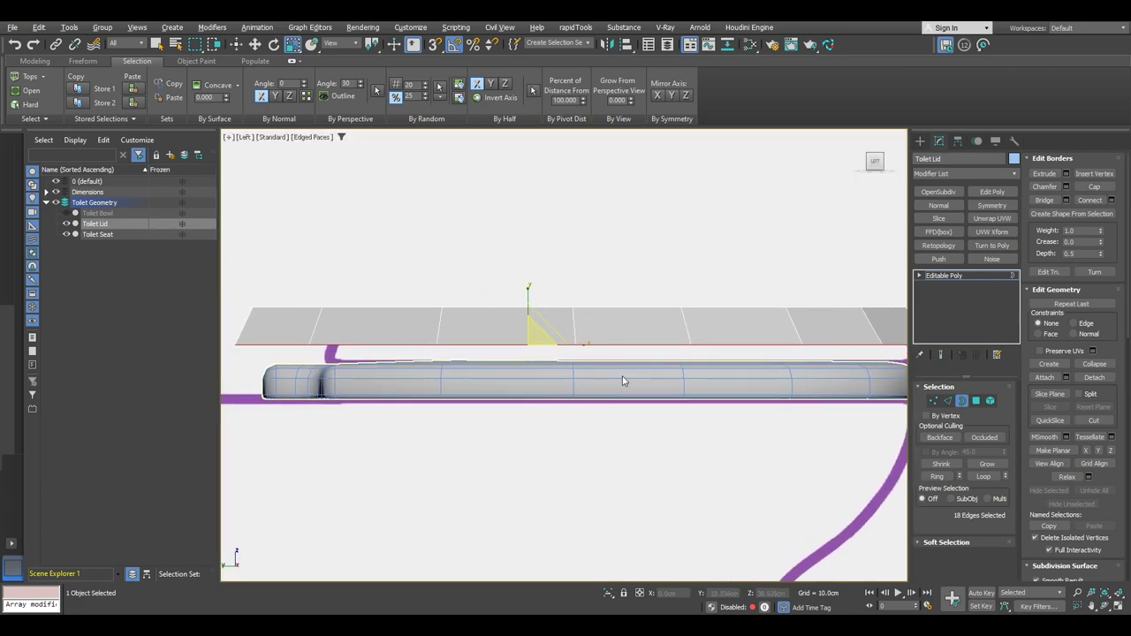
scroll(580, 371, down, 4)
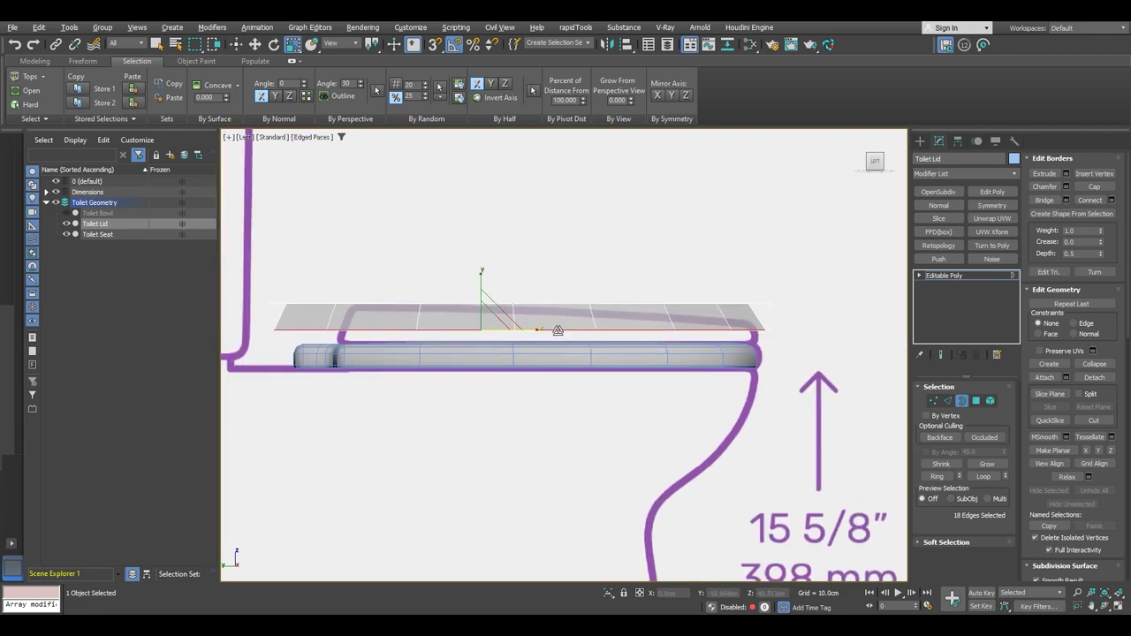
- Lower the five vertices of the lid's middle top row to about Z 43.33 cm, following the drawn top line
scroll(522, 323, up, 3)
key(1)
drag(483, 268, 536, 311)
key(w)
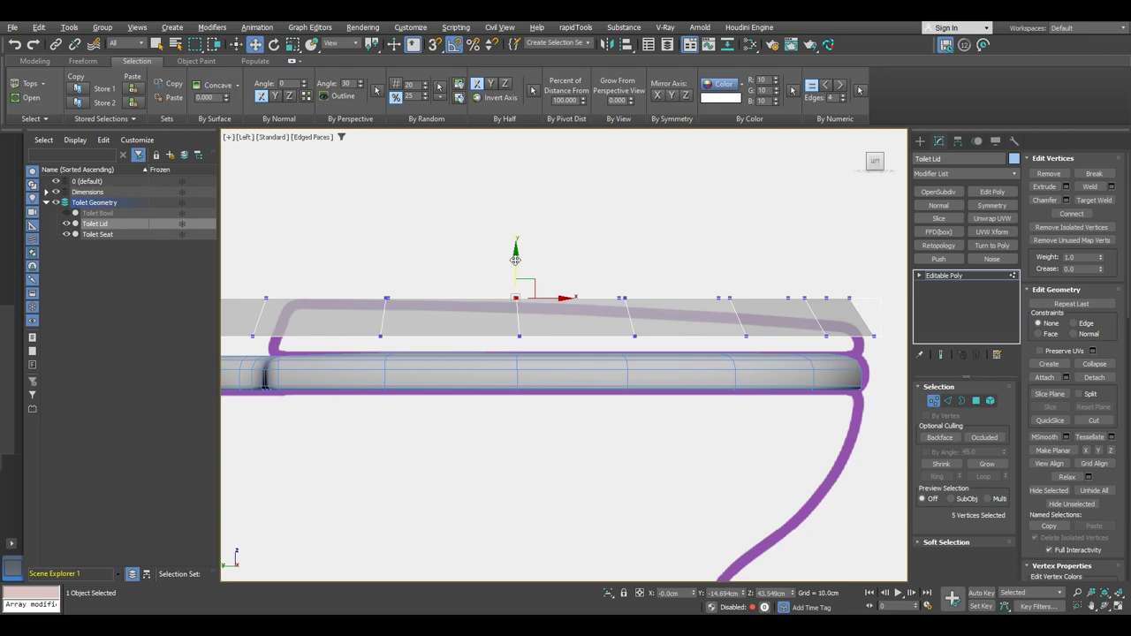
scroll(509, 285, down, 2)
drag(739, 307, 790, 343)
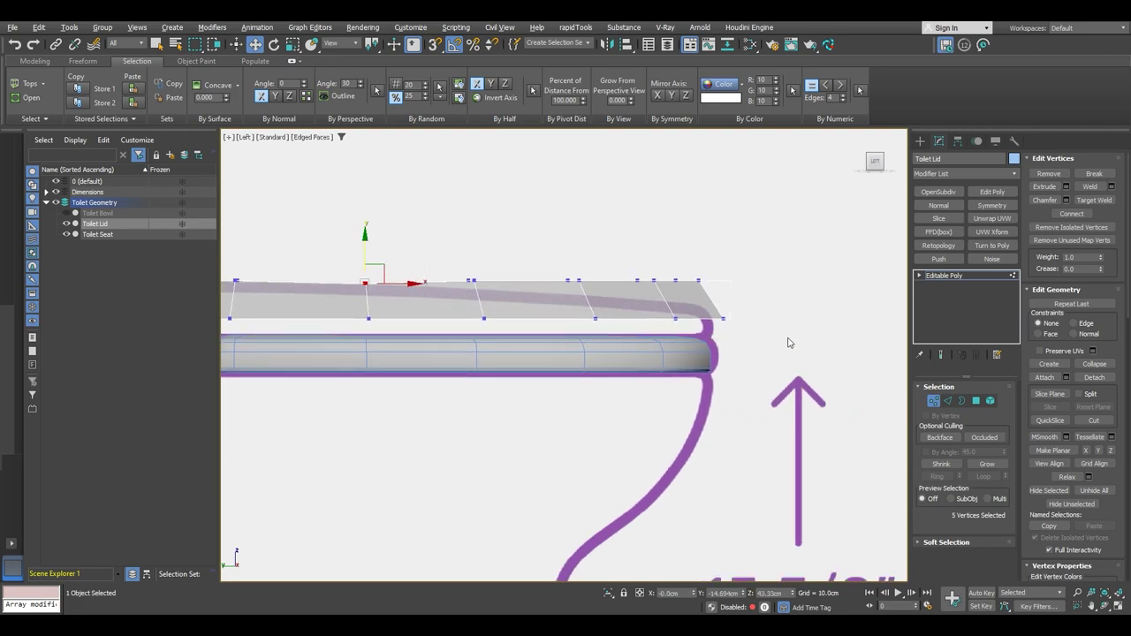
- Snap the lid's 18 lower rim vertices down to a vertex of the Toilet Seat at Z 38.353 cm
scroll(741, 355, down, 1)
drag(246, 325, 229, 323)
key(s)
drag(440, 299, 477, 348)
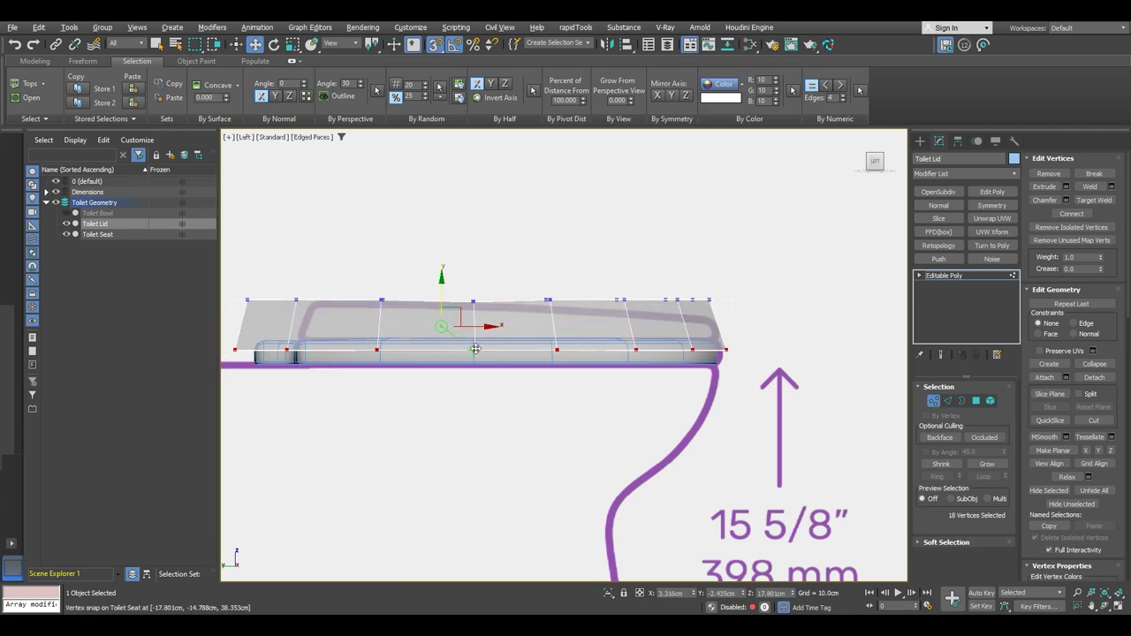
- With snapping off, lower the 16 top vertices in front of the middle row to about Z 42.99 cm
scroll(571, 329, up, 3)
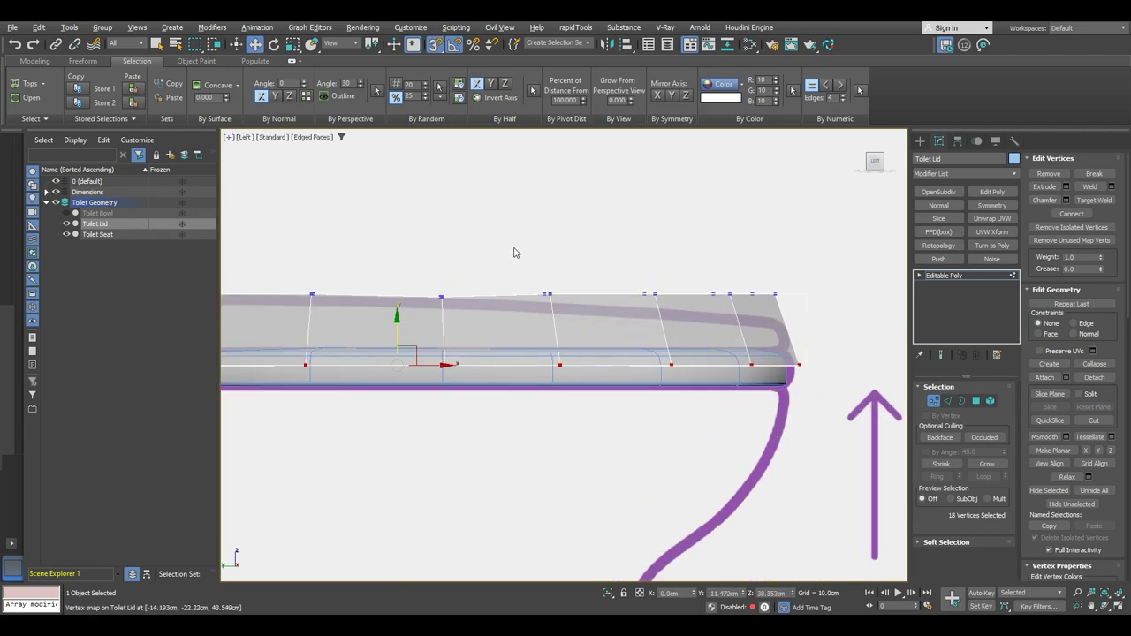
drag(806, 326, 806, 327)
scroll(549, 309, up, 3)
key(s)
drag(751, 244, 754, 261)
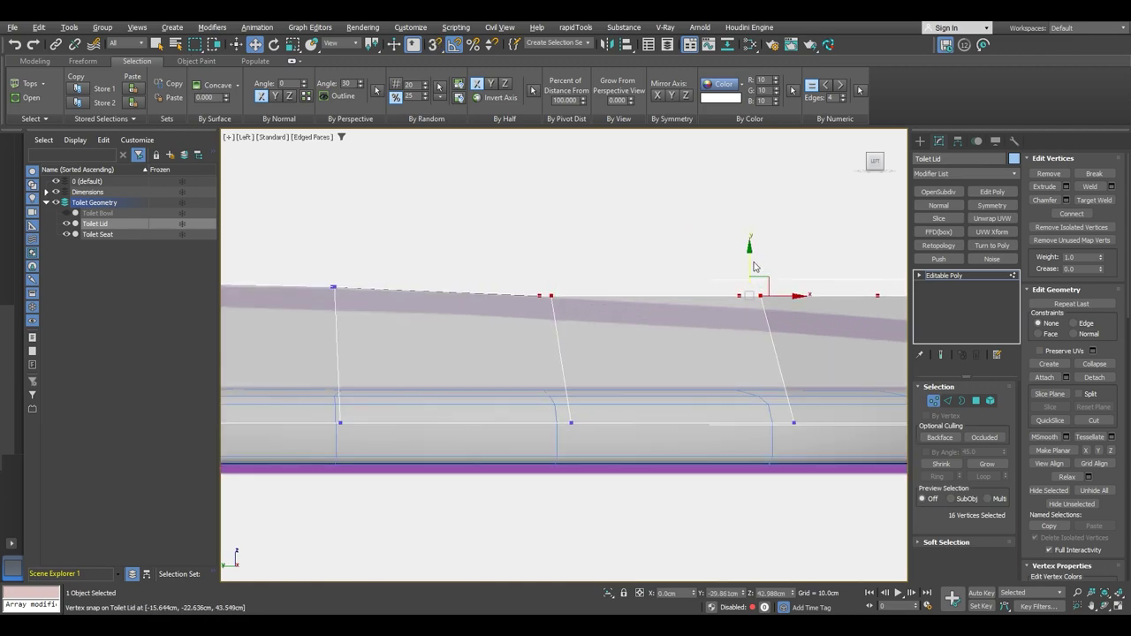
- Lower the remaining top vertex rows progressively toward the lid's front tip to follow the side drawing's sloped line
middle_drag(771, 325, 594, 292)
alt+drag(314, 221, 313, 219)
drag(665, 232, 667, 240)
alt+drag(557, 267, 557, 267)
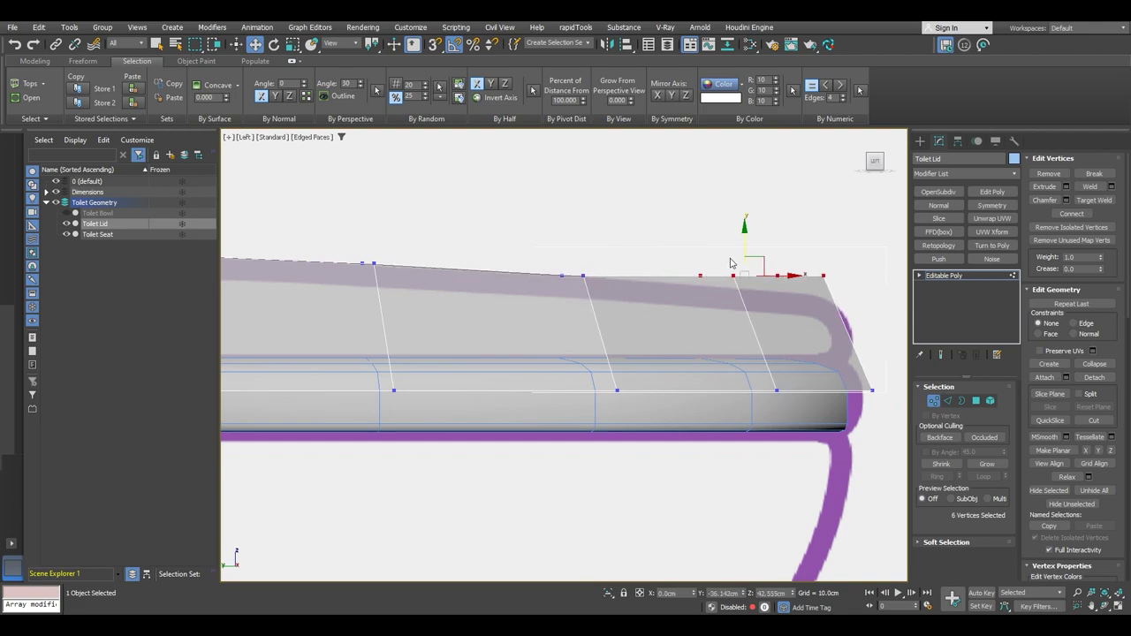
drag(745, 243, 745, 252)
alt+drag(650, 239, 650, 239)
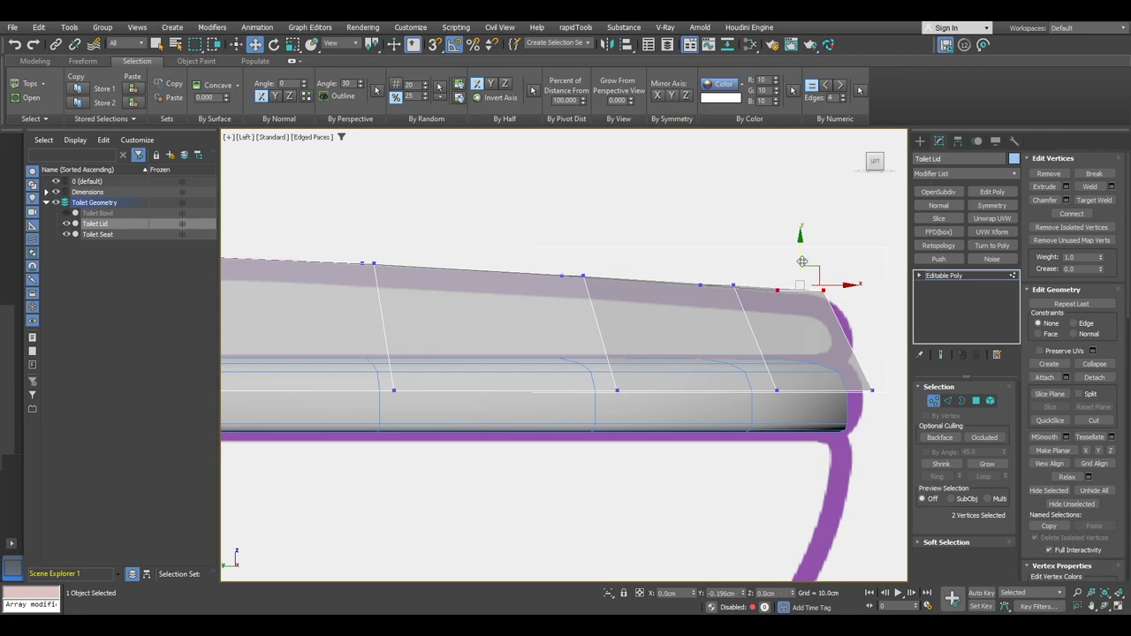
middle_drag(756, 296, 674, 276)
scroll(675, 276, up, 5)
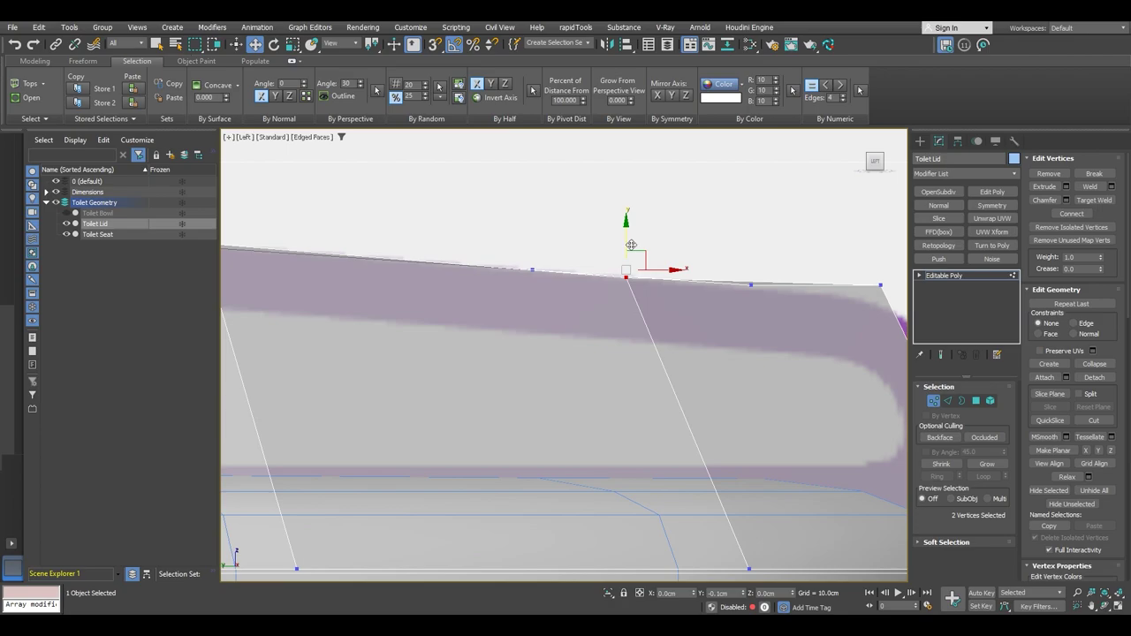
drag(632, 245, 631, 246)
scroll(640, 248, down, 8)
- Delete the lid's top polygons, both the narrow rim ring and the inner faces, keeping only the sloped side walls
alt+middle_drag(641, 248, 544, 303)
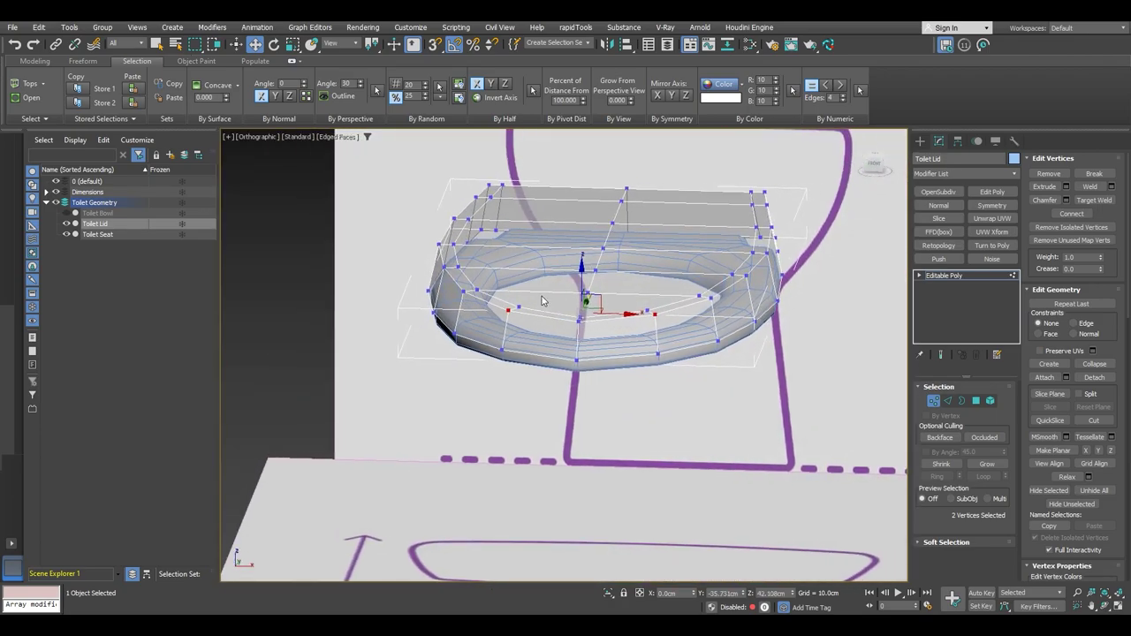
key(4)
click(495, 191)
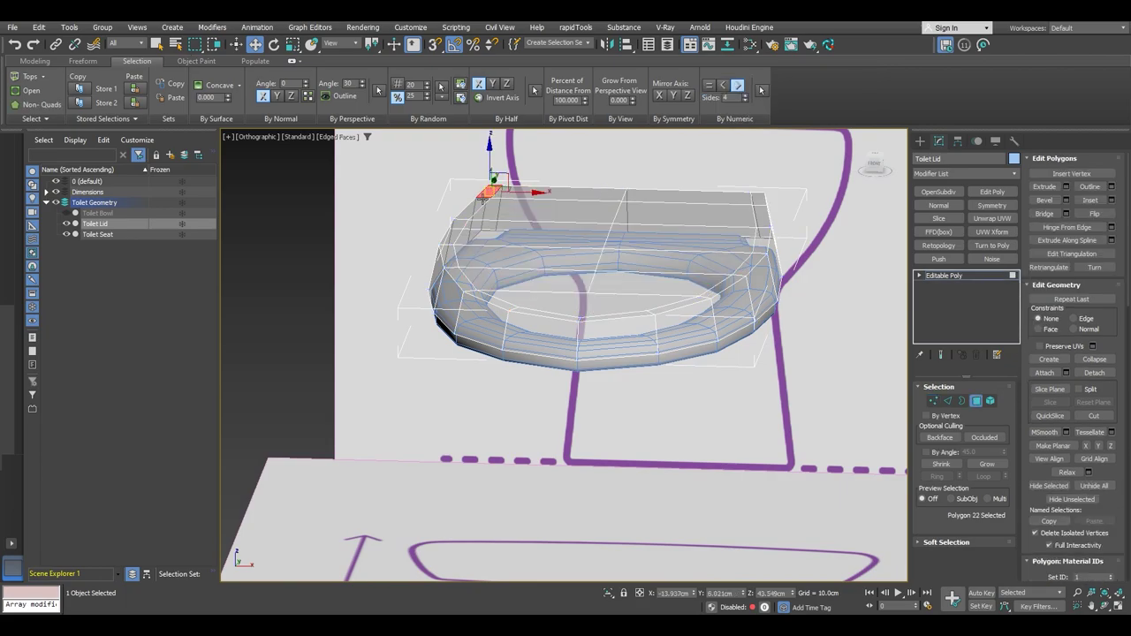
shift+click(762, 198)
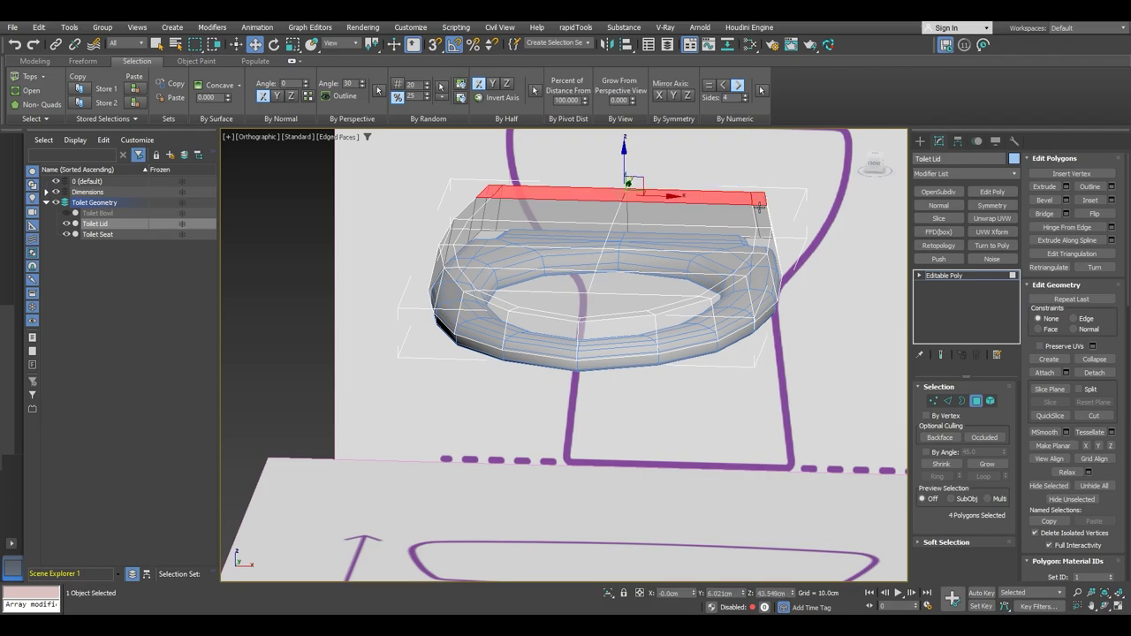
alt+middle_drag(655, 225, 700, 262)
click(526, 271)
click(519, 262)
ctrl+click(545, 309)
shift+click(547, 307)
alt+middle_drag(624, 206, 696, 224)
alt+click(593, 383)
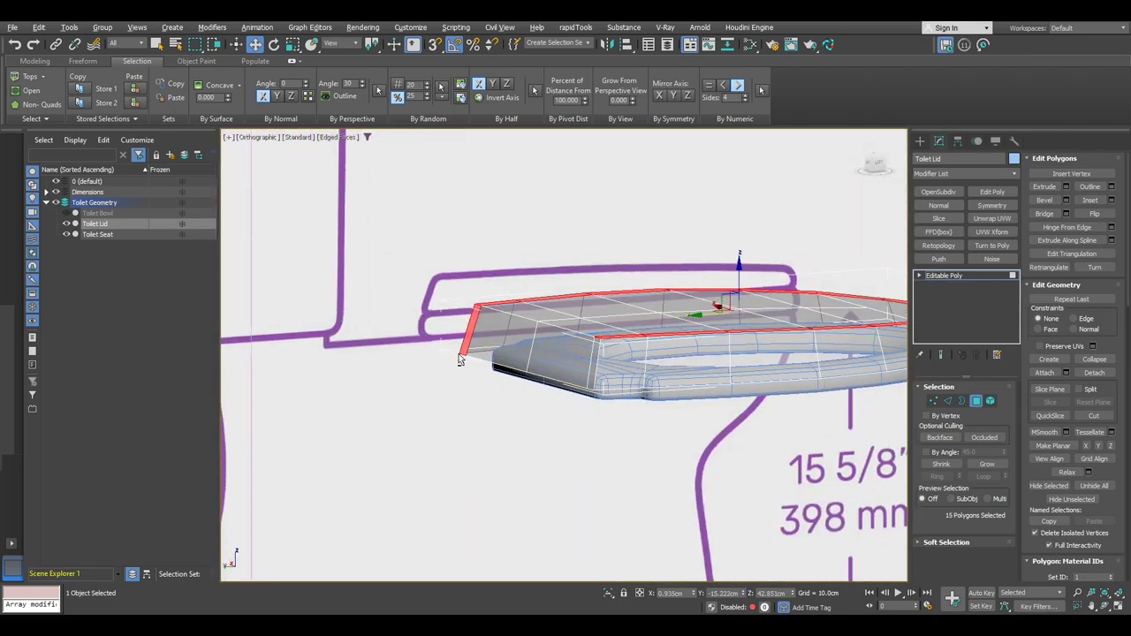
alt+click(451, 347)
alt+middle_drag(451, 346, 579, 332)
key(ctrl+d)
click(627, 235)
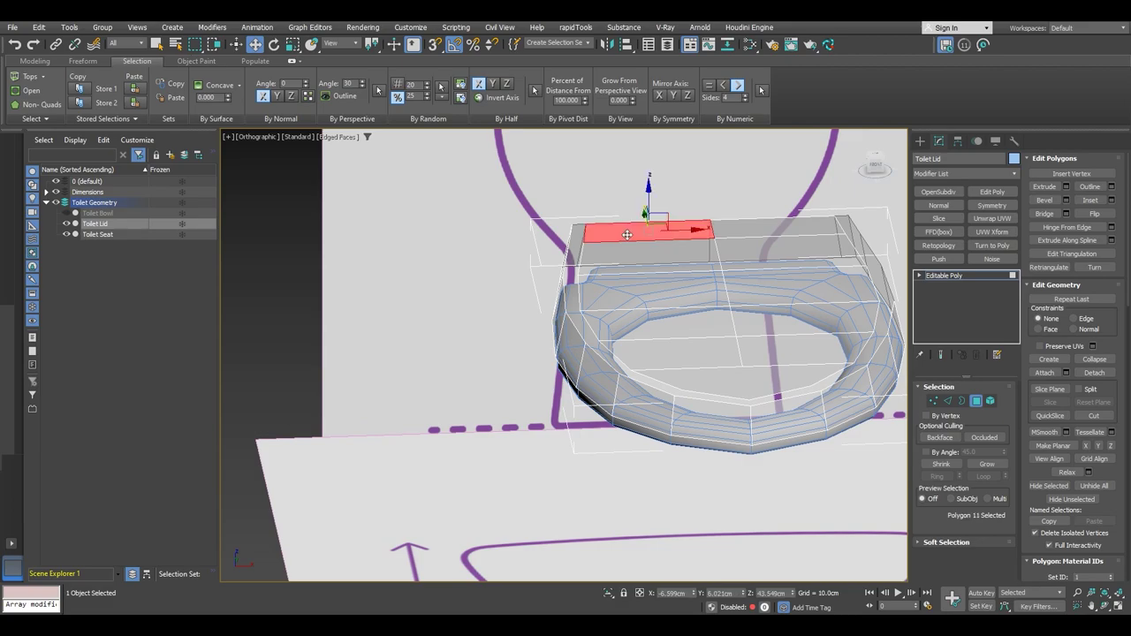
ctrl+click(756, 233)
key(Delete)
double_click(742, 256)
key(Delete)
- Lower the upper vertex at the lid's front tip to about Z 41.81 cm to match the side drawing
scroll(724, 320, down, 3)
middle_drag(685, 309, 704, 284)
click(874, 166)
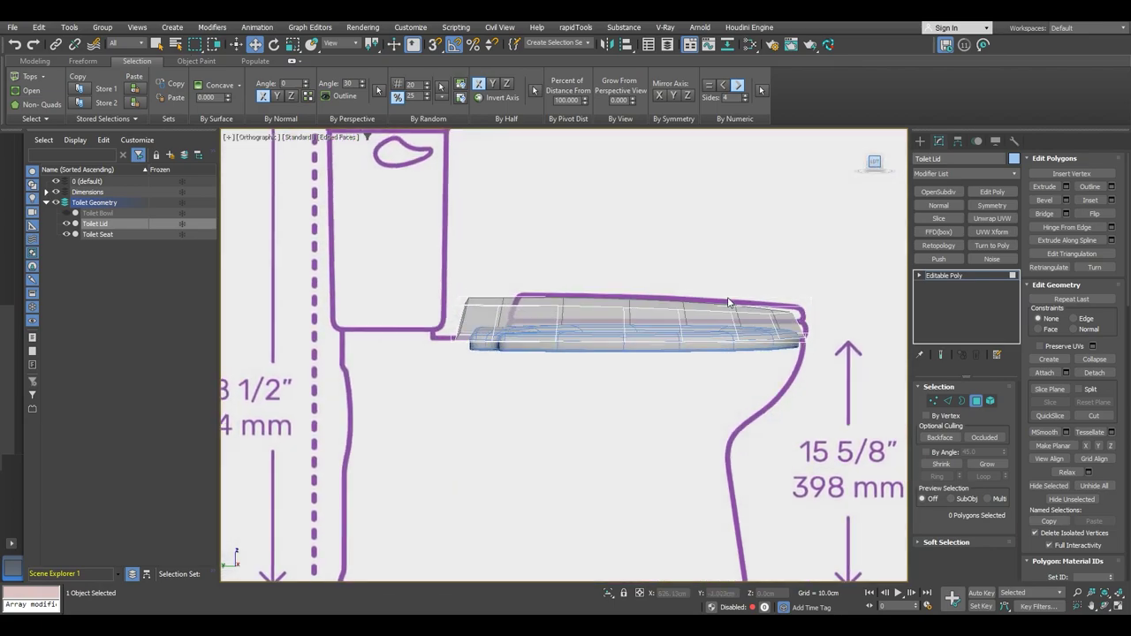
scroll(771, 309, up, 5)
middle_drag(804, 323, 718, 289)
key(1)
drag(672, 243, 747, 314)
scroll(711, 297, up, 5)
key(s)
mouse_move(759, 267)
mouse_down()
mouse_move(808, 268)
mouse_move(747, 252)
mouse_up()
key(ctrl+z)
key(s)
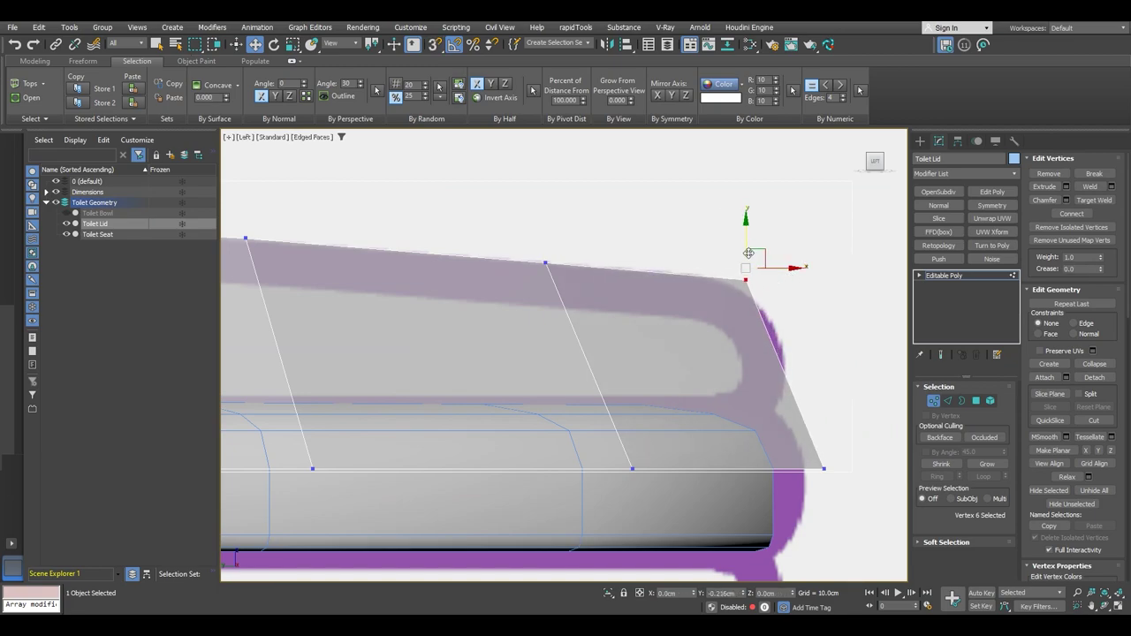
scroll(749, 254, down, 5)
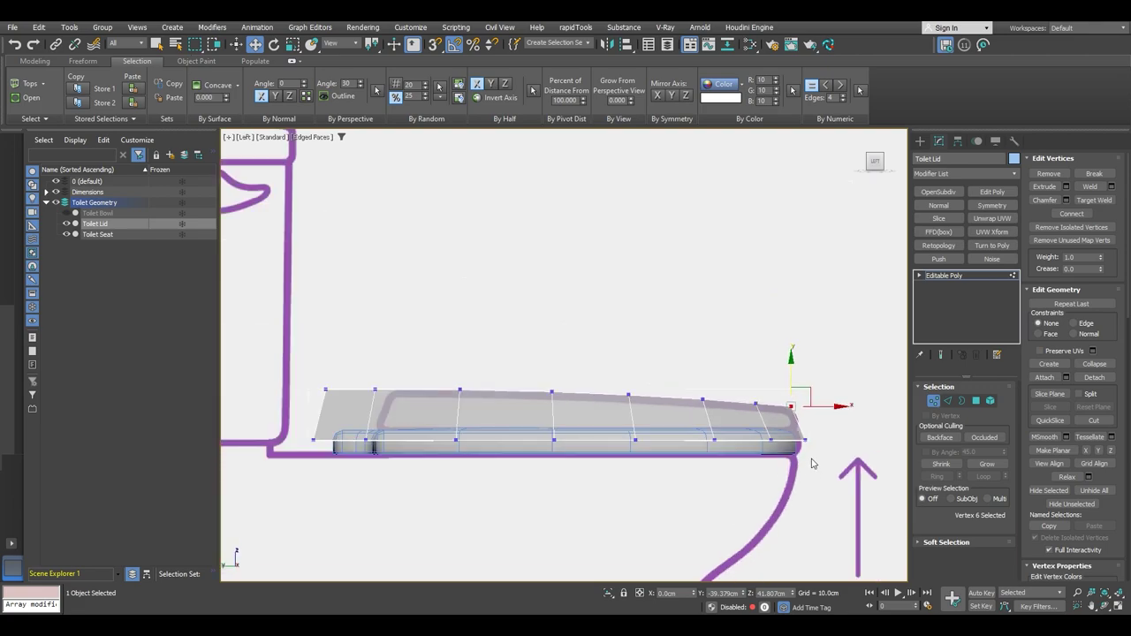
- Raise the lid's 18 lower rim vertices to the top of the toilet seat and scale them to about 97%
drag(509, 425, 835, 402)
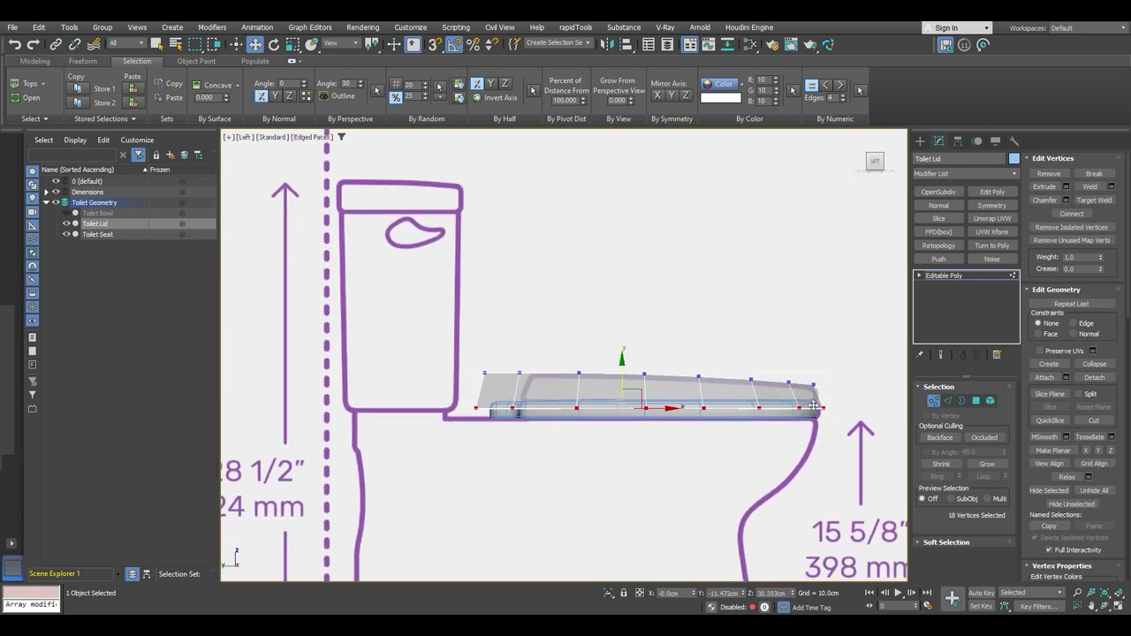
scroll(632, 402, up, 3)
drag(604, 389, 606, 372)
middle_drag(775, 401, 560, 374)
key(r)
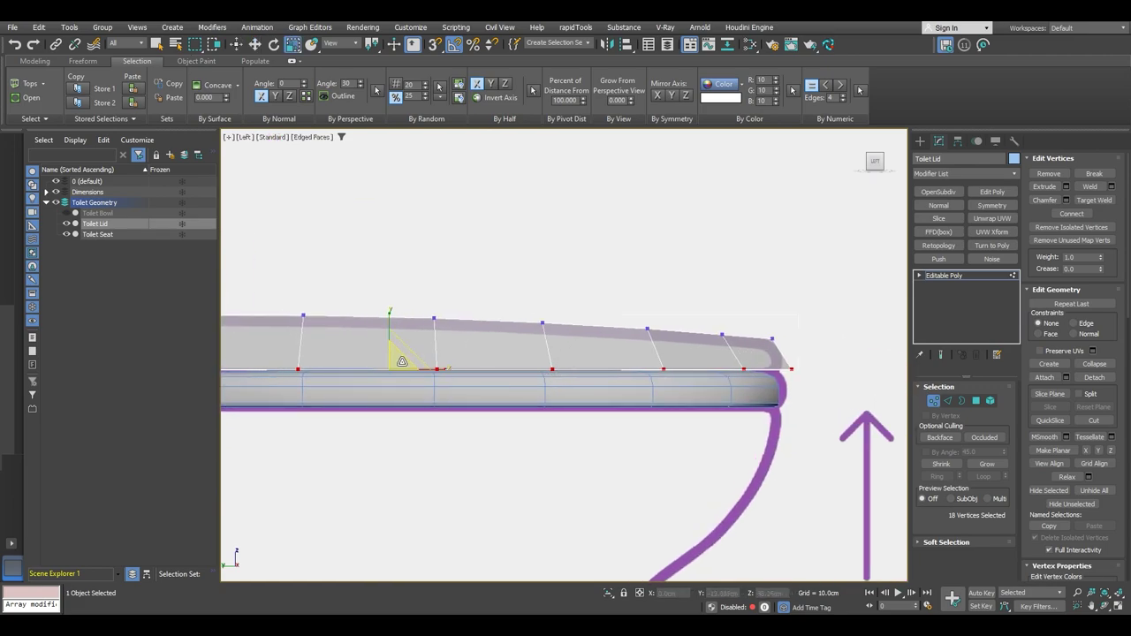
drag(400, 362, 401, 364)
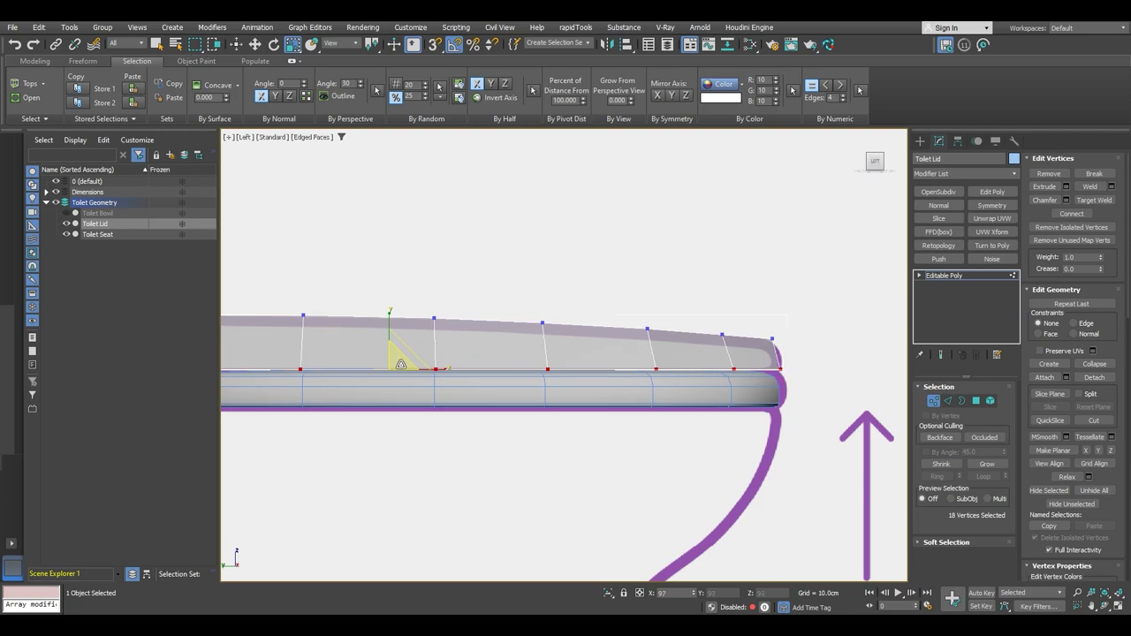
- Move the lid's upper rear vertices horizontally so its rear end follows the slanted line in the side drawing
scroll(401, 364, down, 2)
middle_drag(375, 377, 705, 387)
scroll(575, 385, up, 6)
middle_drag(608, 378, 587, 378)
drag(398, 211, 398, 211)
key(w)
drag(513, 304, 525, 312)
drag(424, 211, 564, 252)
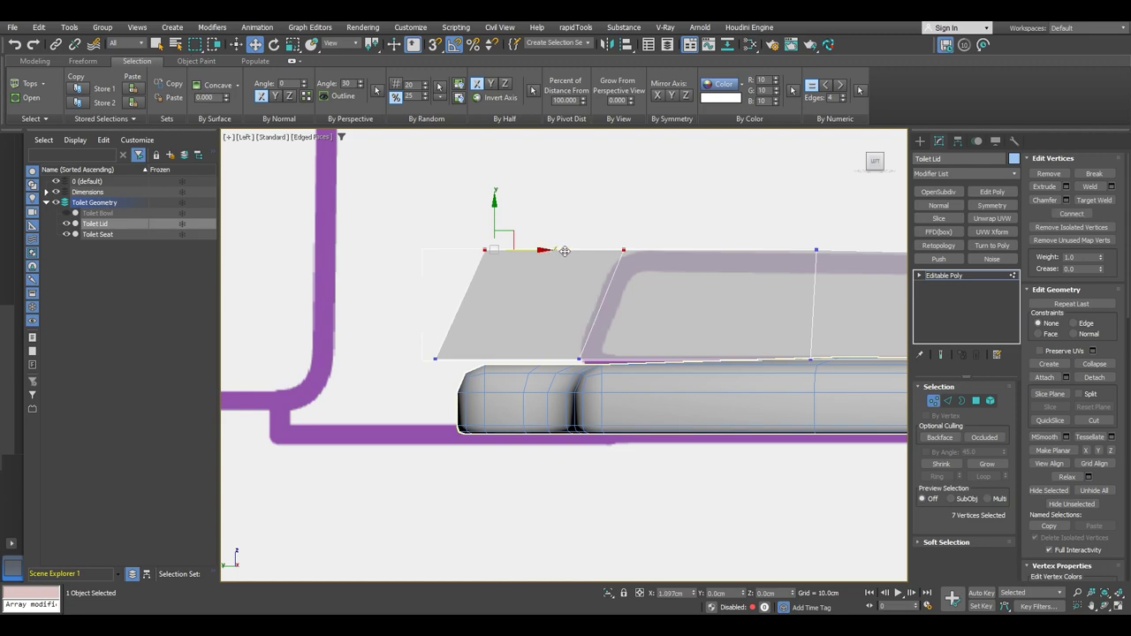
drag(564, 252, 561, 261)
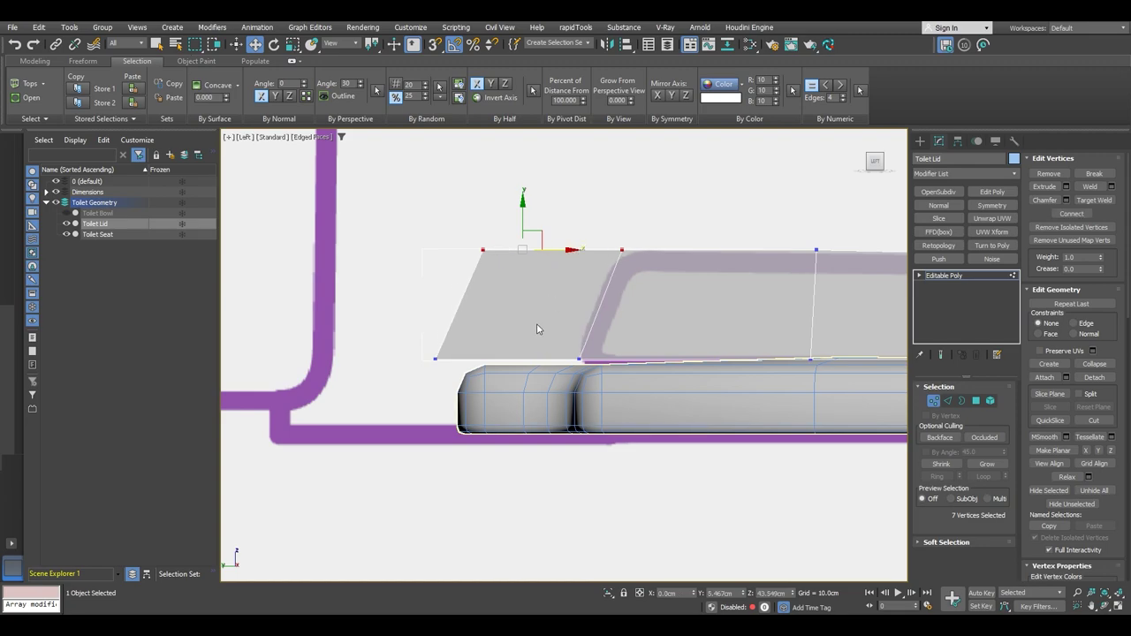
- Delete the lid's rear polygons that extend behind the slanted line of the side drawing
key(4)
click(551, 243)
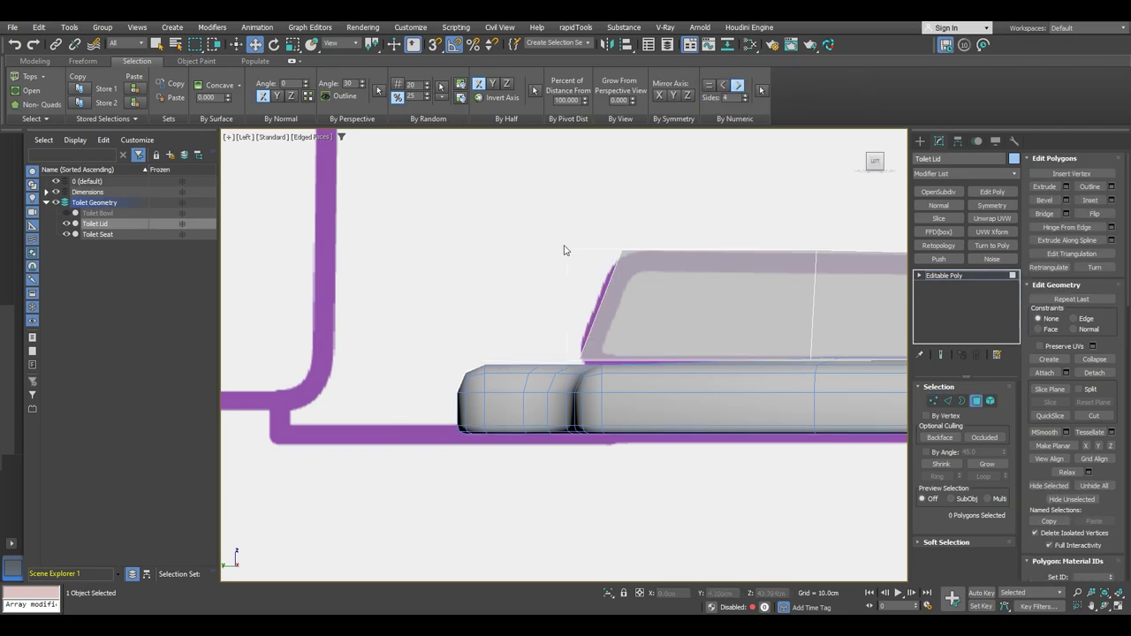
scroll(586, 271, down, 5)
alt+middle_drag(575, 278, 621, 306)
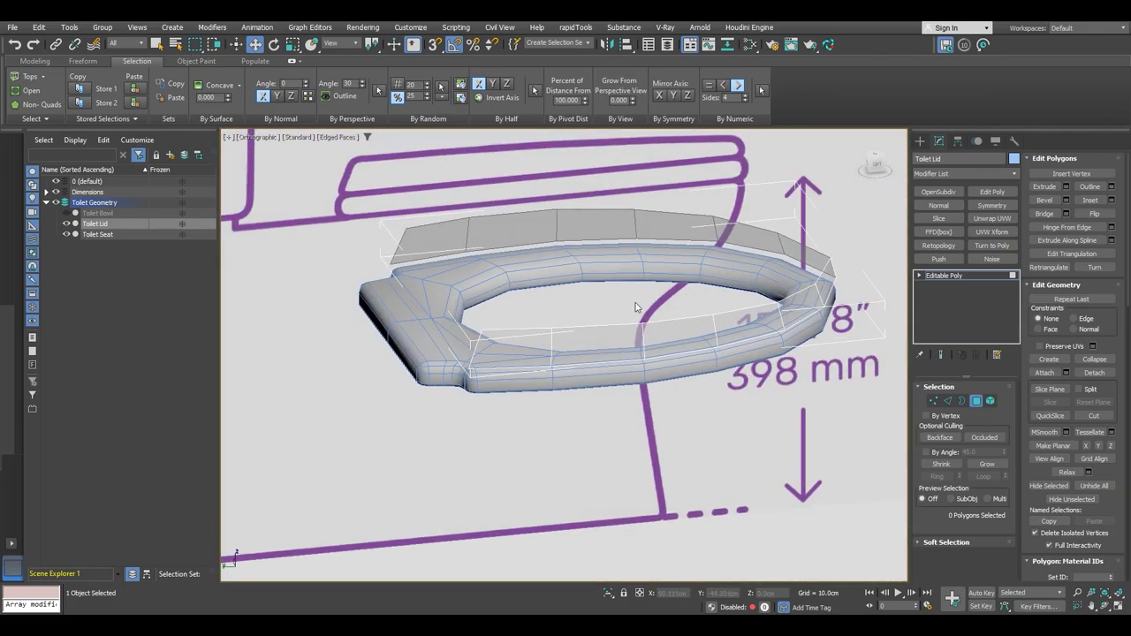
- Bridge the two open vertical edges at the lid's rear to close the back with a wall
alt+middle_drag(636, 307, 617, 286)
key(2)
key(2)
key(2)
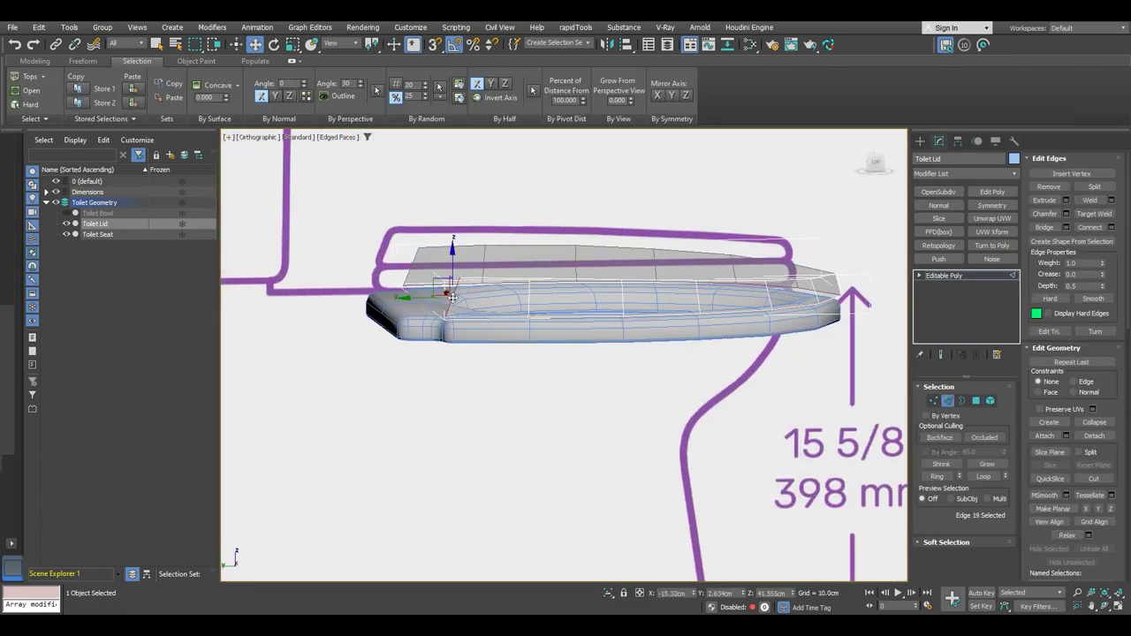
alt+middle_drag(471, 311, 493, 330)
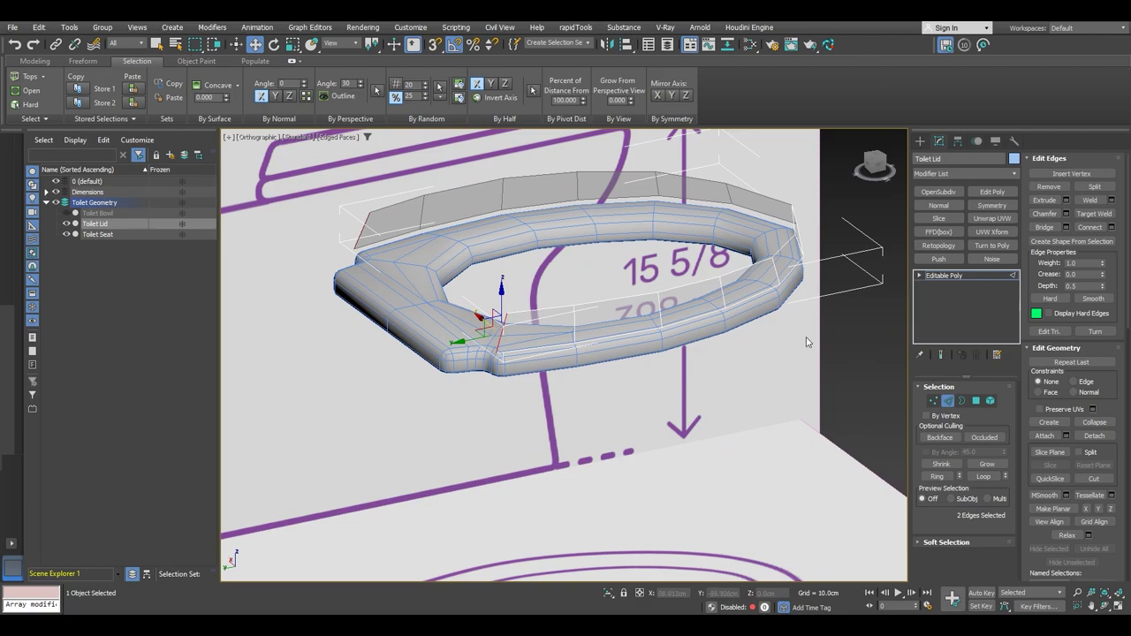
click(1043, 228)
- Connect the upper and lower edges of the lid's back wall with 1 segment down its centre
mouse_move(546, 304)
alt+middle_down()
mouse_move(517, 349)
mouse_move(444, 316)
mouse_move(523, 314)
mouse_move(510, 322)
alt+middle_up()
key(2)
key(2)
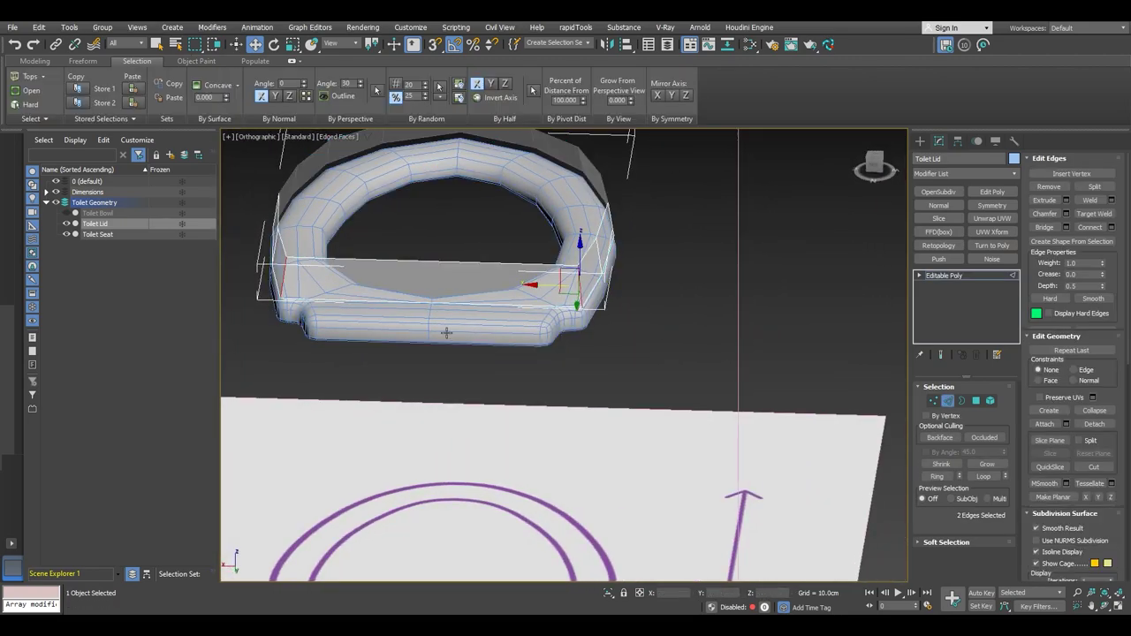
click(415, 327)
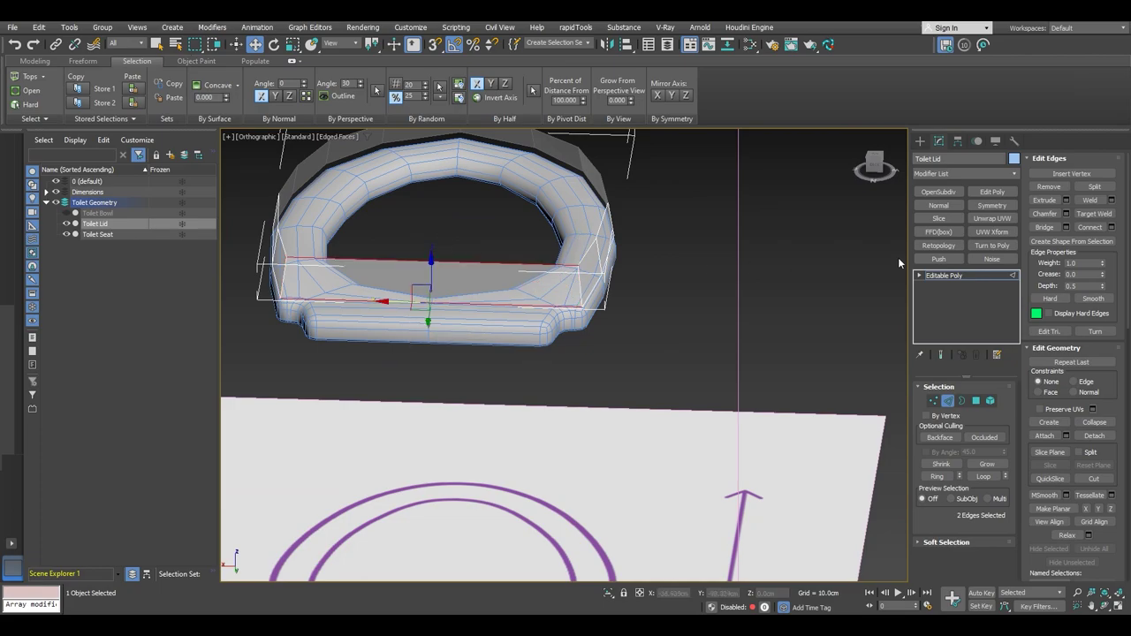
click(1112, 229)
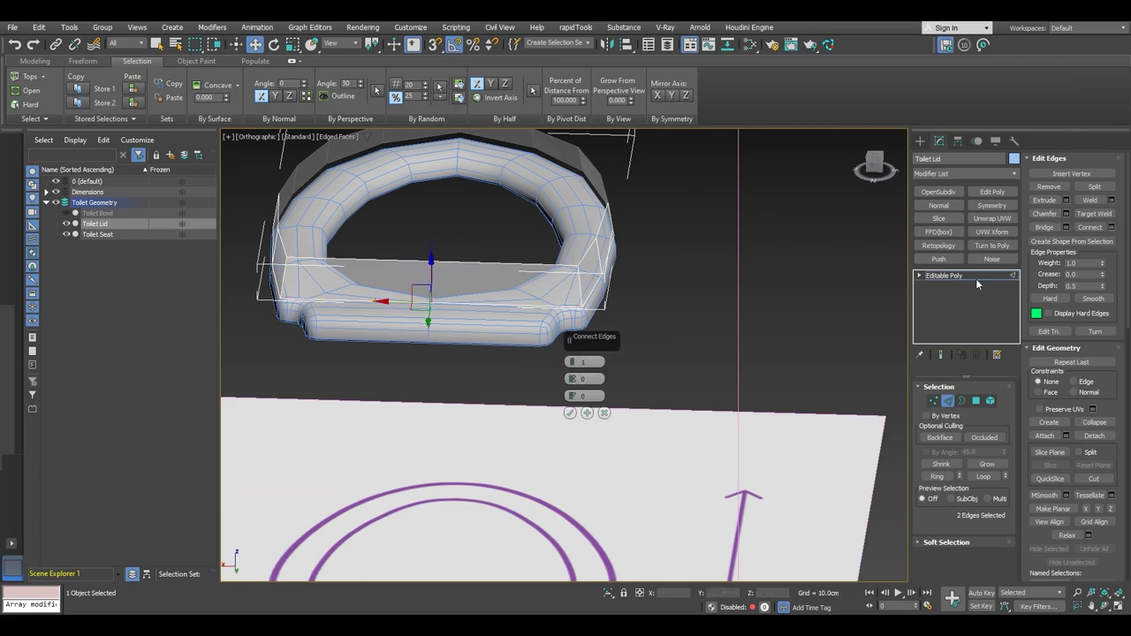
alt+middle_drag(539, 362, 515, 295)
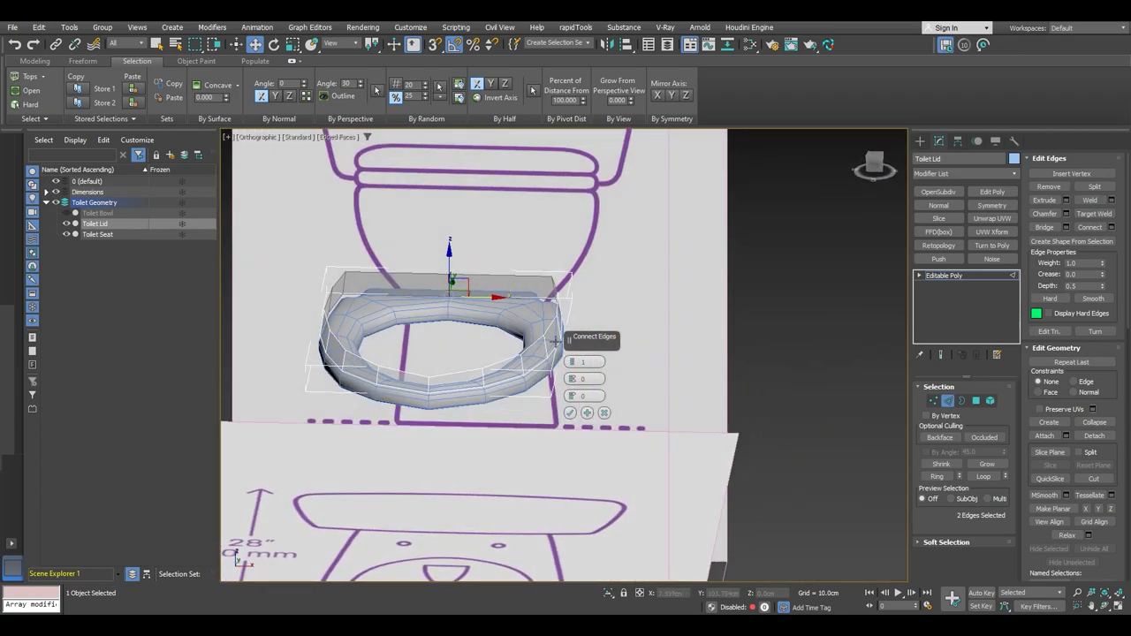
click(570, 412)
- Delete the polygons of one half of the lid, up to the centre edge of the back wall
key(4)
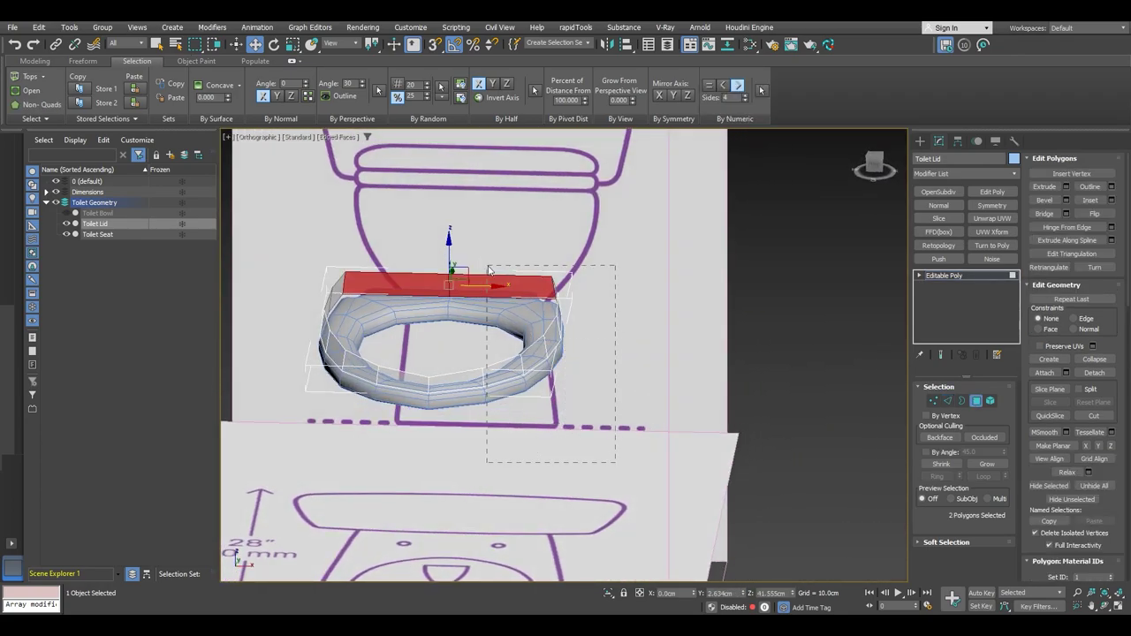
drag(489, 269, 474, 258)
key(Delete)
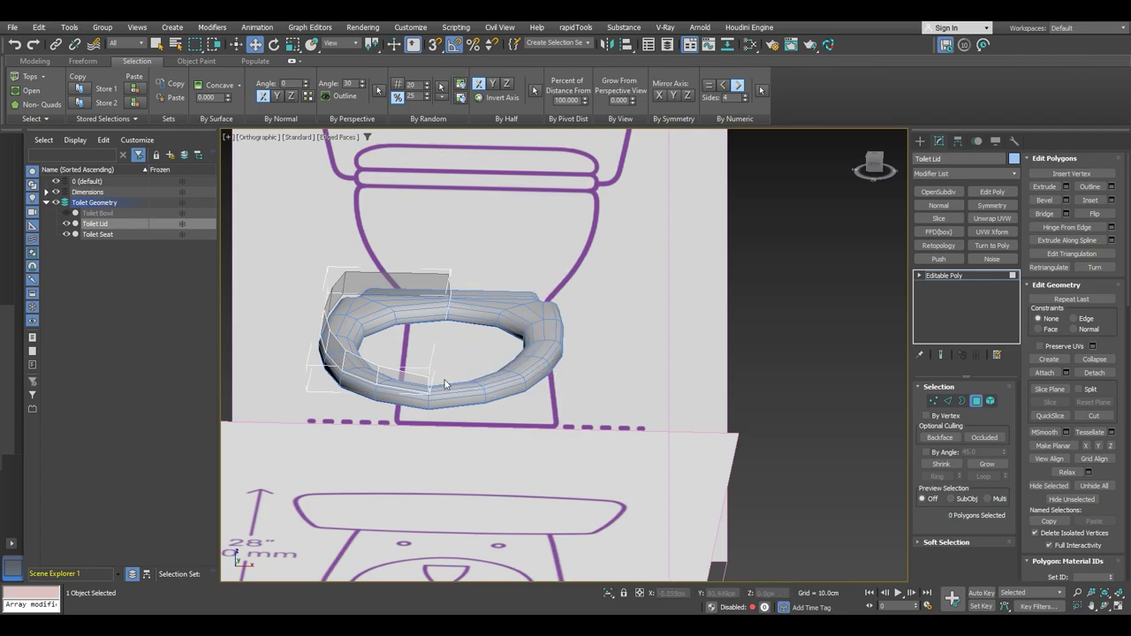
- Add a vertical edge loop with Swift Loop near the outer end of the remaining half of the back wall
scroll(356, 308, up, 5)
alt+middle_drag(413, 319, 500, 260)
scroll(555, 253, down, 4)
click(34, 61)
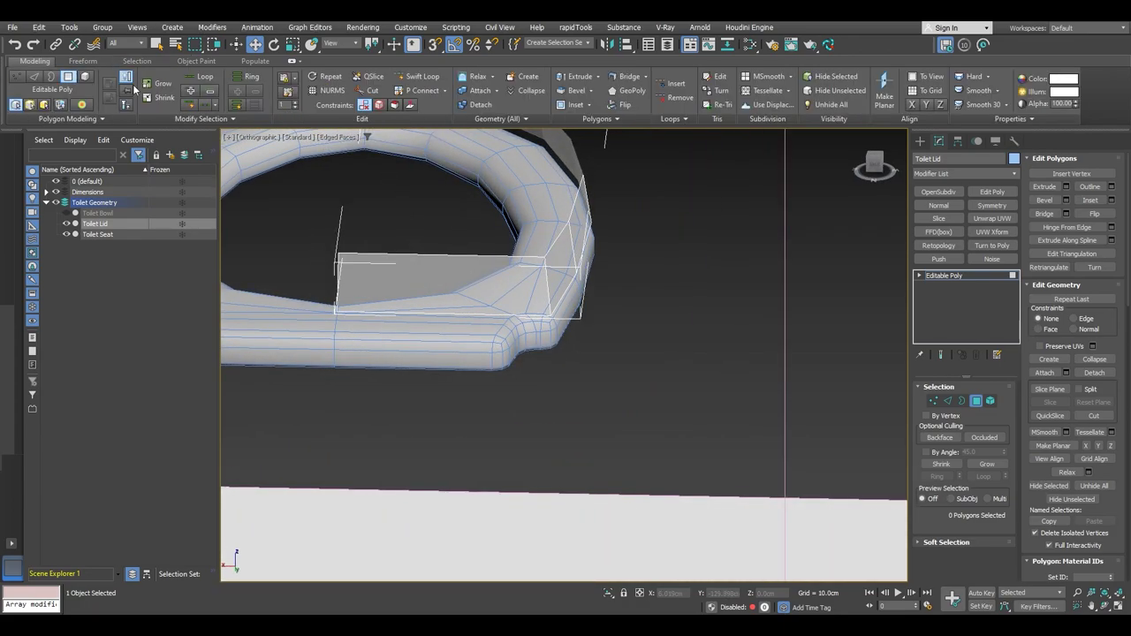
click(432, 80)
click(512, 267)
right_click(549, 297)
- Extrude the narrow outer polygon of the lid's back wall backward to form a rear corner block
alt+middle_drag(549, 297, 594, 235)
key(4)
key(4)
click(496, 271)
alt+middle_drag(651, 271, 572, 235)
drag(565, 233, 492, 227)
alt+middle_drag(493, 227, 535, 241)
- Extrude the rear corner block's underside polygon downward to about Z 37.05 cm
click(543, 262)
drag(552, 234, 556, 272)
alt+middle_drag(519, 264, 535, 192)
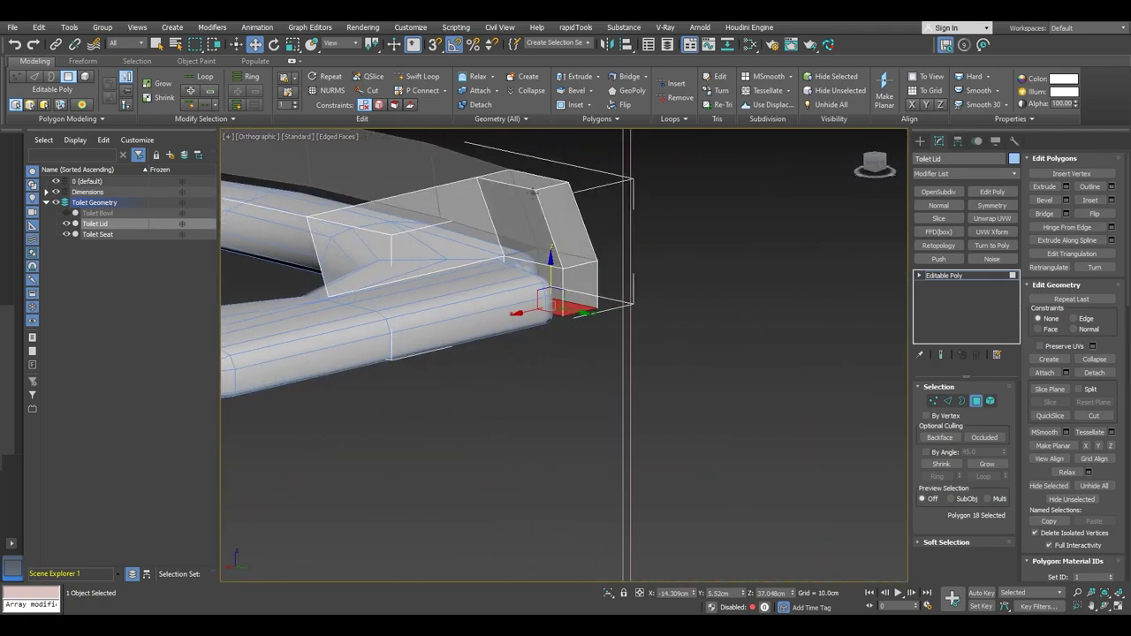
scroll(535, 252, down, 5)
middle_drag(535, 252, 597, 299)
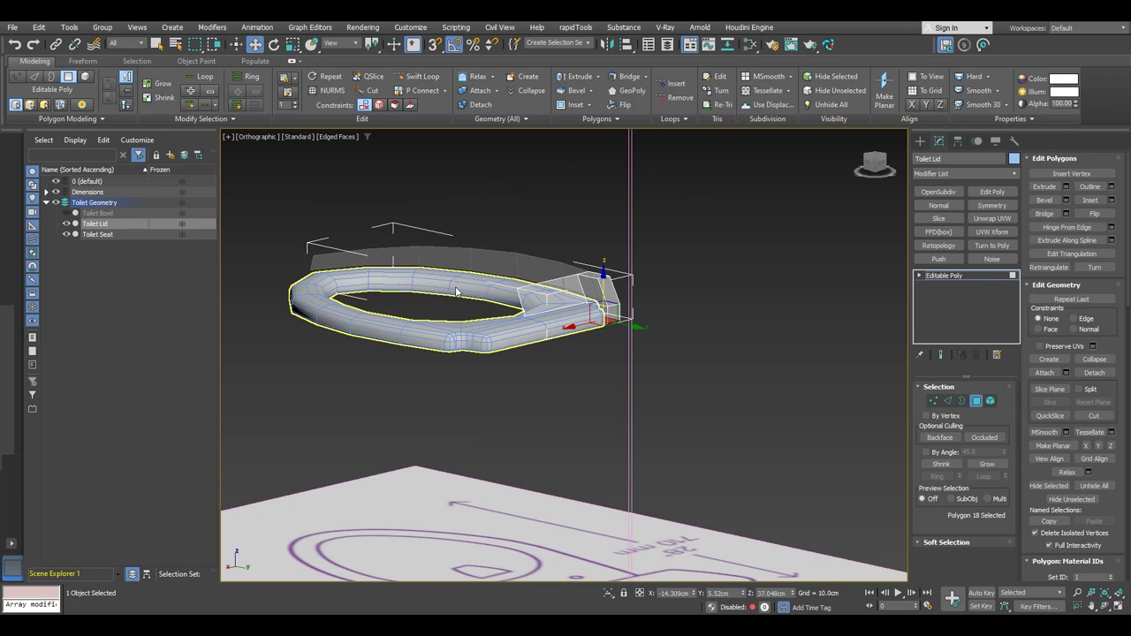
- Delete the old back wall polygon and the inner side polygon of the rear corner block
scroll(550, 307, up, 6)
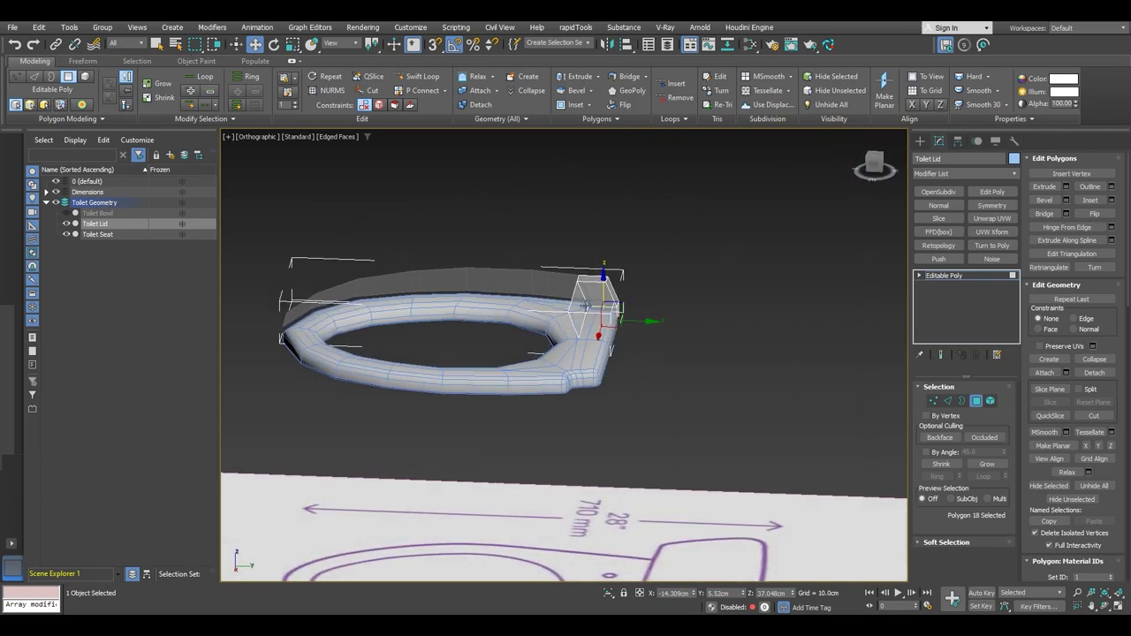
key(4)
key(4)
click(568, 301)
ctrl+click(582, 283)
key(Delete)
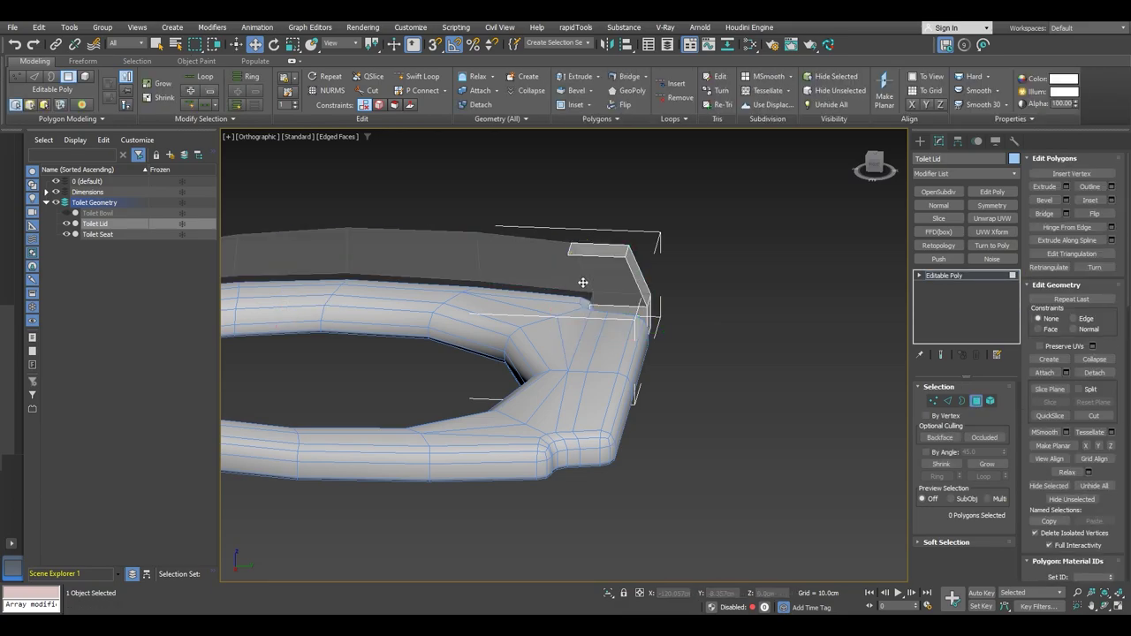
- Extend the rear corner block's inner vertical edge into a new back wall, snapping it to the lid's centreline at X 0
click(634, 271)
alt+middle_drag(650, 299, 616, 310)
key(2)
click(617, 291)
scroll(612, 311, down, 4)
scroll(611, 308, up, 1)
scroll(544, 270, up, 4)
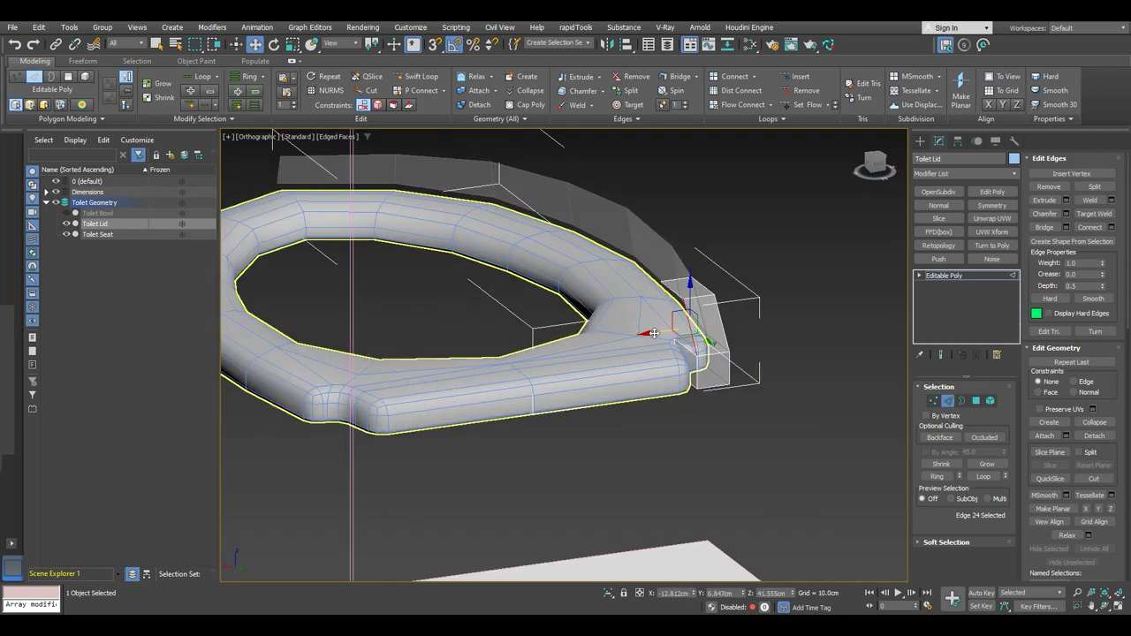
key(s)
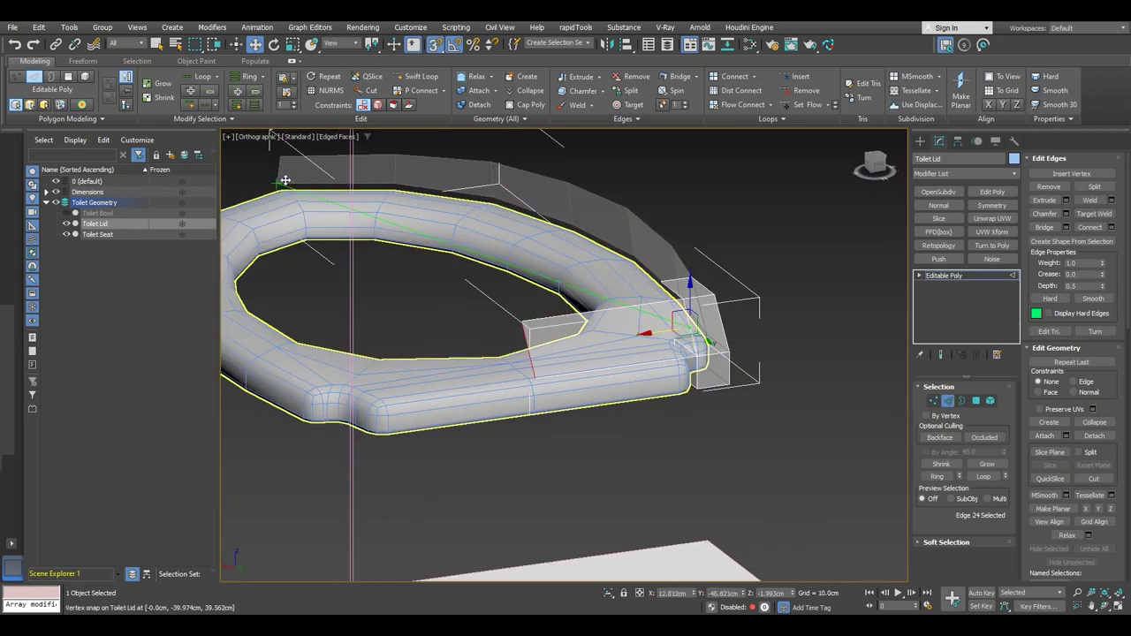
alt+middle_drag(538, 359, 677, 338)
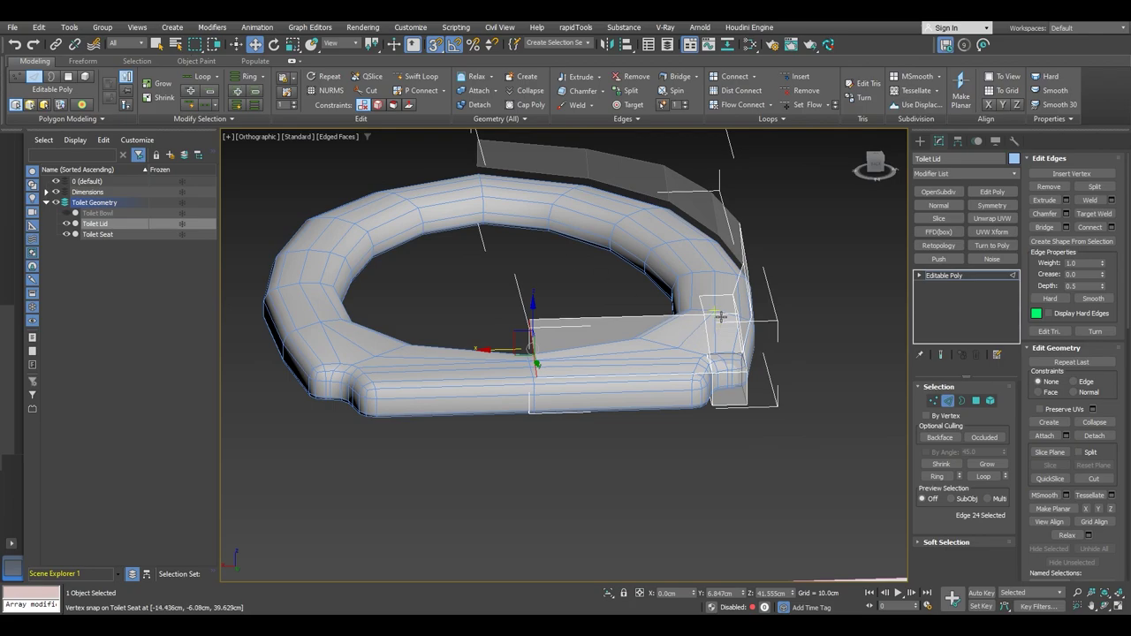
- Delete the leftover interior polygon inside the lid's rear corner block
key(4)
alt+middle_drag(712, 307, 705, 309)
key(Delete)
scroll(726, 304, down, 4)
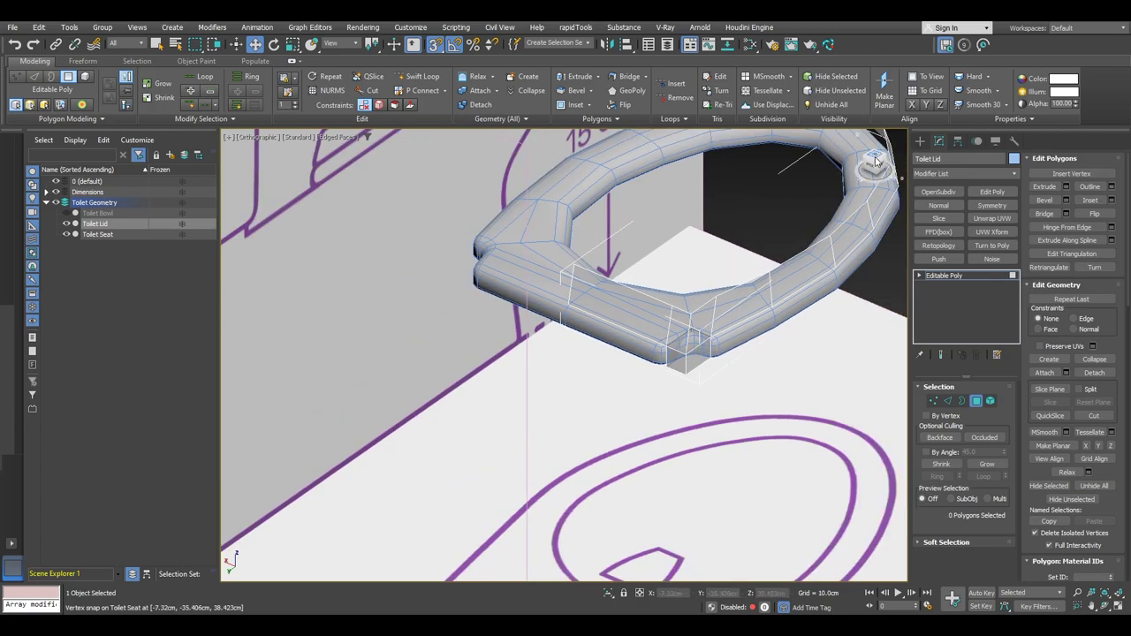
- Shift the rear corner block's vertices sideways to fit the drawing's outline and the toilet seat's notch
click(875, 160)
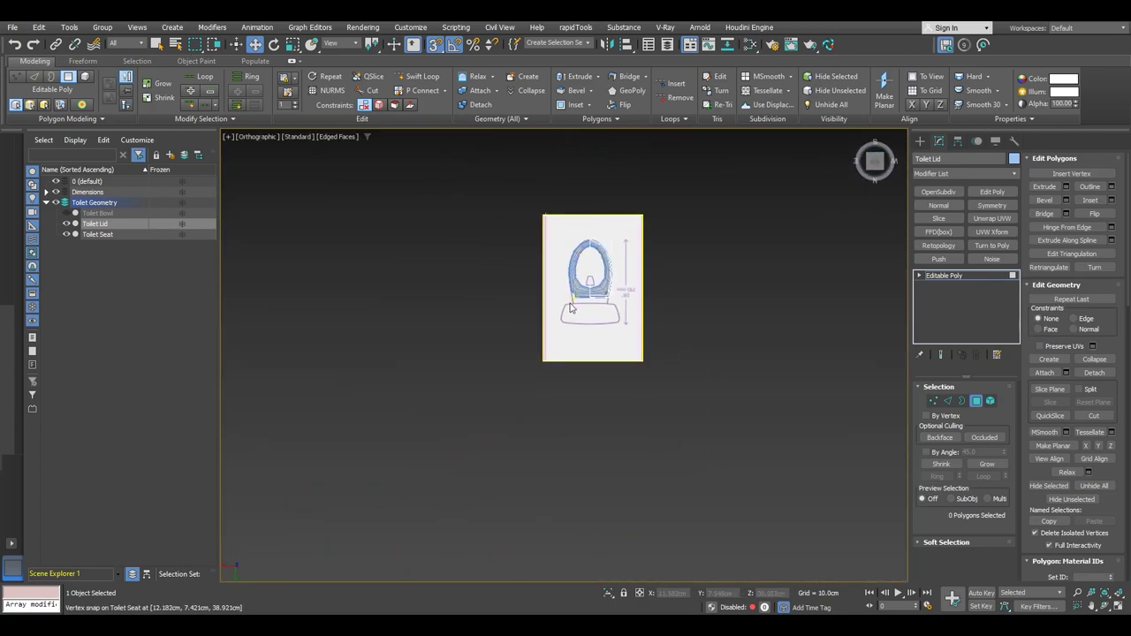
scroll(570, 307, up, 10)
key(1)
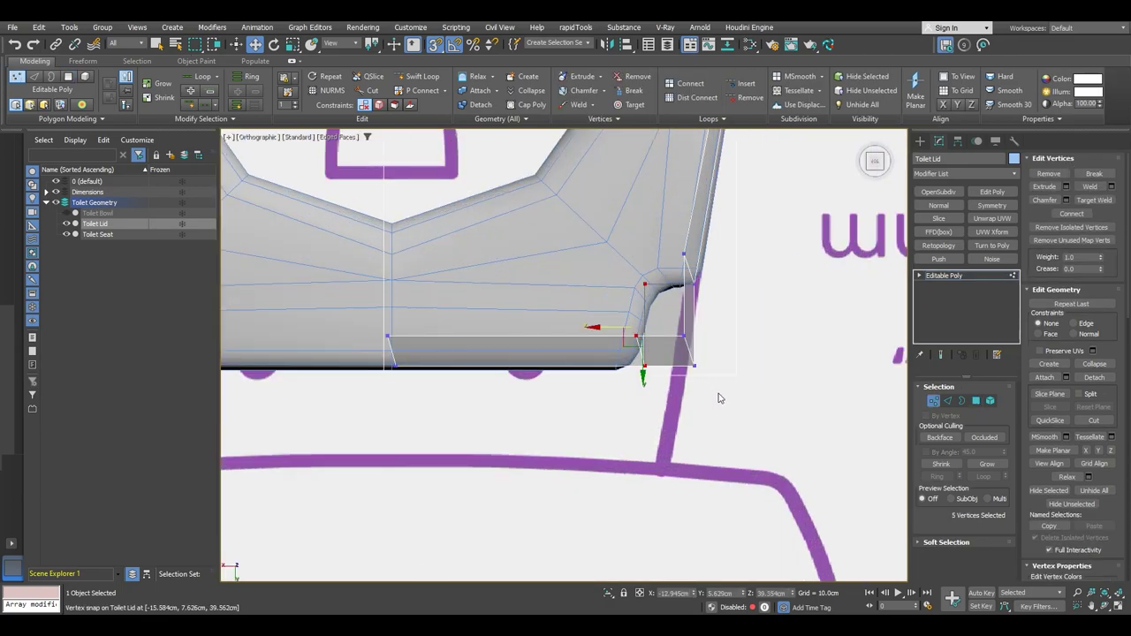
drag(672, 345, 608, 357)
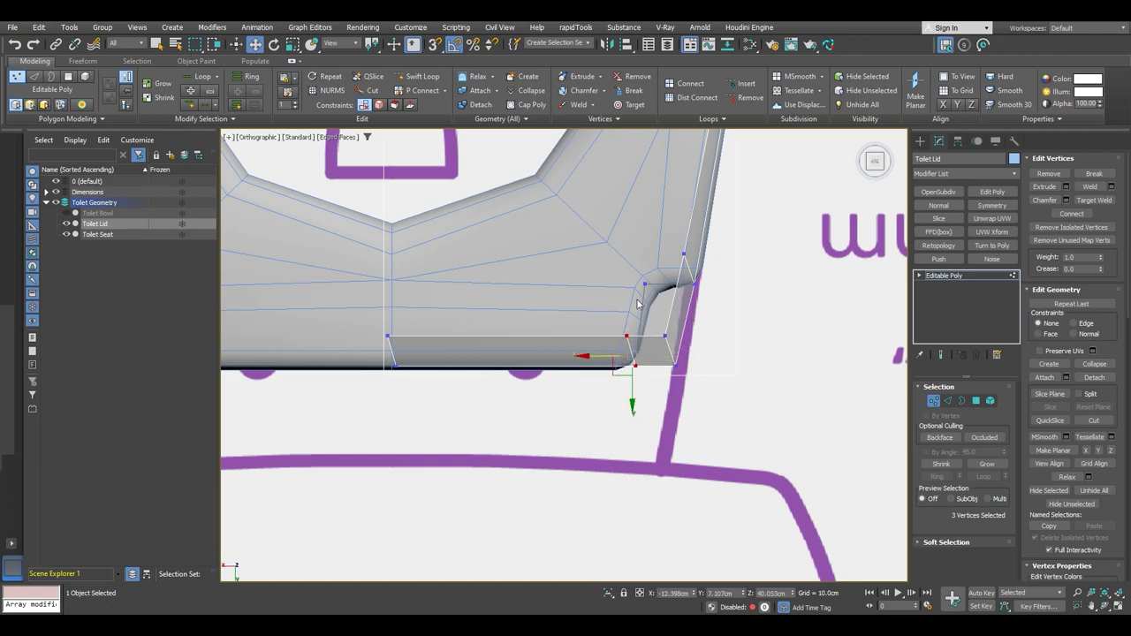
drag(648, 289, 625, 284)
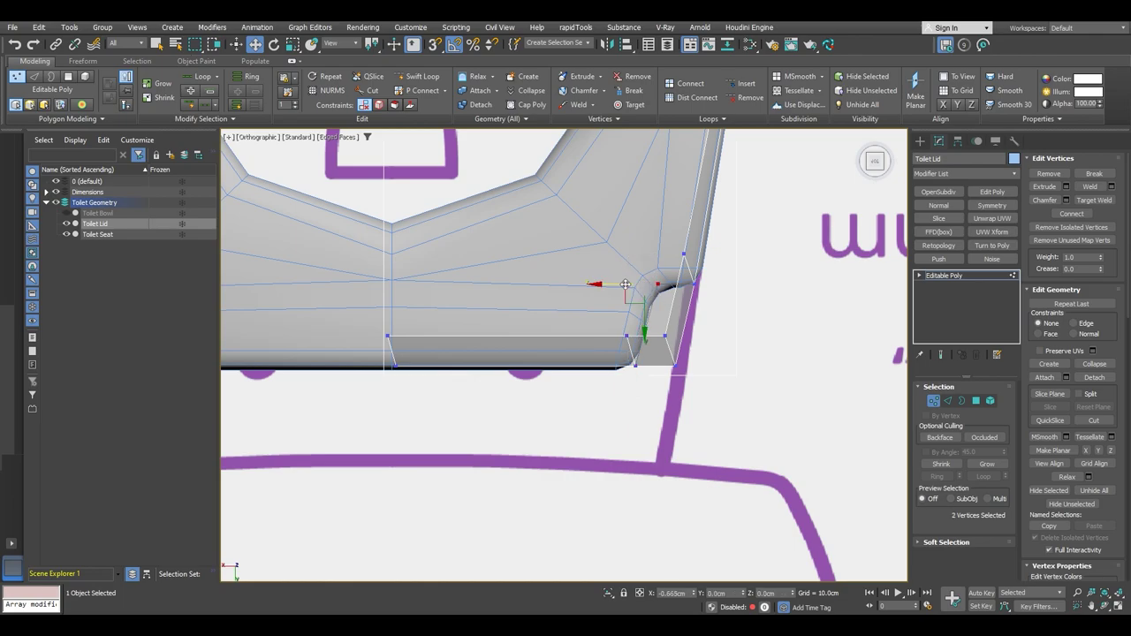
- Apply a Symmetry modifier to the lid with the X mirror axis and Flip enabled, and inspect the centre seam
scroll(625, 285, down, 4)
middle_drag(633, 301, 756, 326)
scroll(660, 290, up, 6)
scroll(661, 290, down, 3)
scroll(633, 346, down, 3)
scroll(622, 330, up, 1)
click(1012, 277)
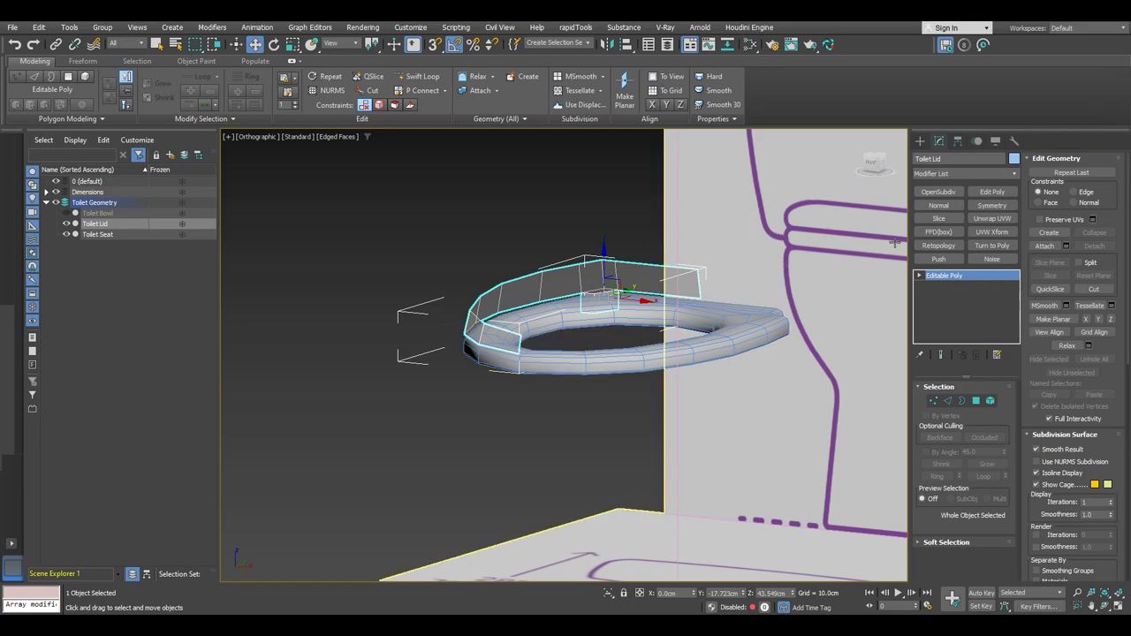
click(992, 205)
alt+middle_drag(751, 334, 773, 337)
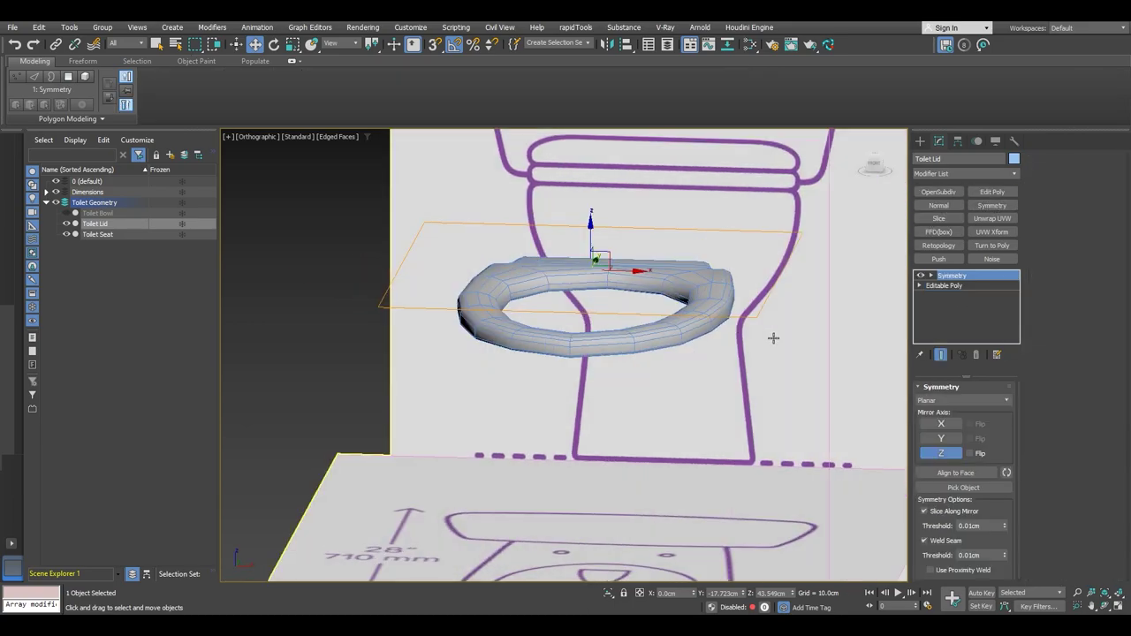
click(941, 438)
click(945, 425)
click(976, 426)
alt+middle_drag(605, 334, 641, 350)
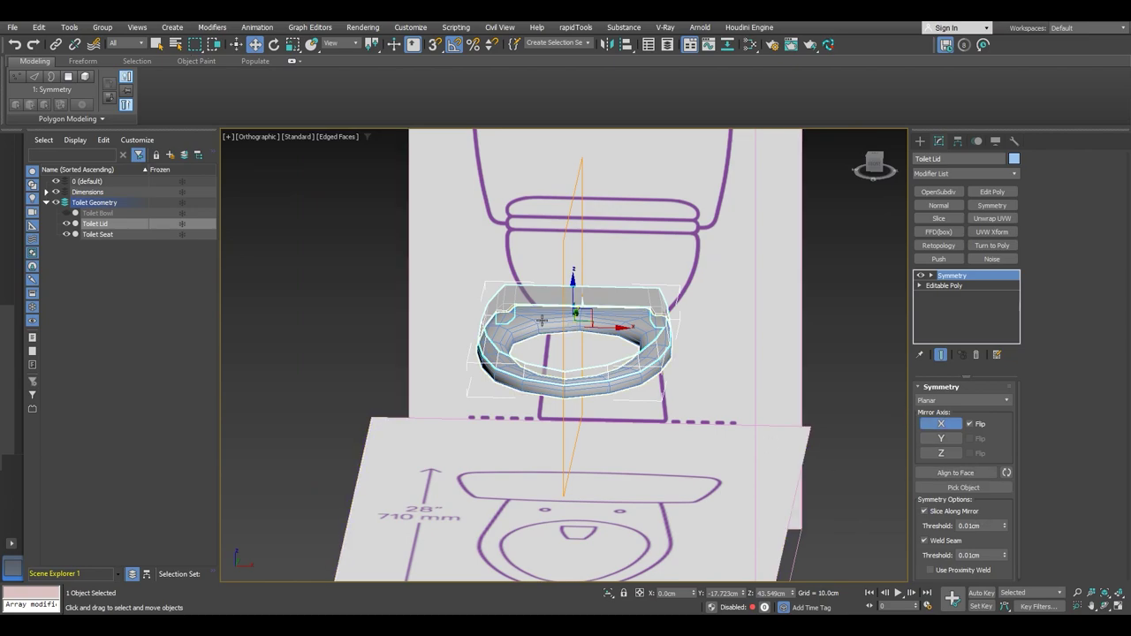
scroll(584, 304, up, 6)
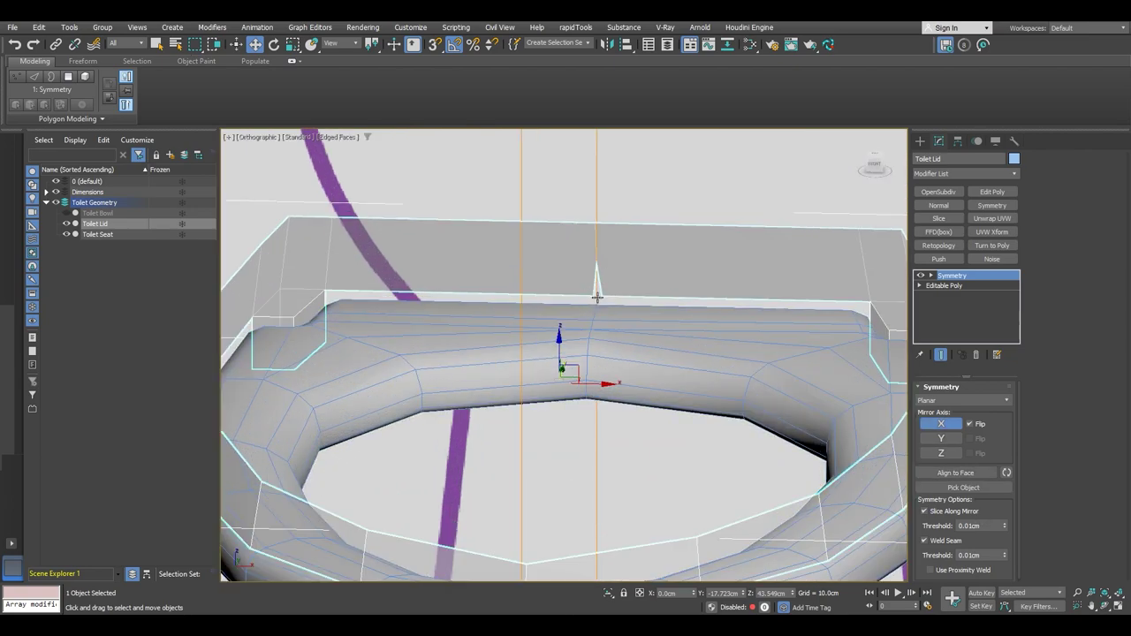
- Delete the Symmetry modifier from the lid
scroll(597, 297, down, 5)
right_click(977, 279)
click(987, 297)
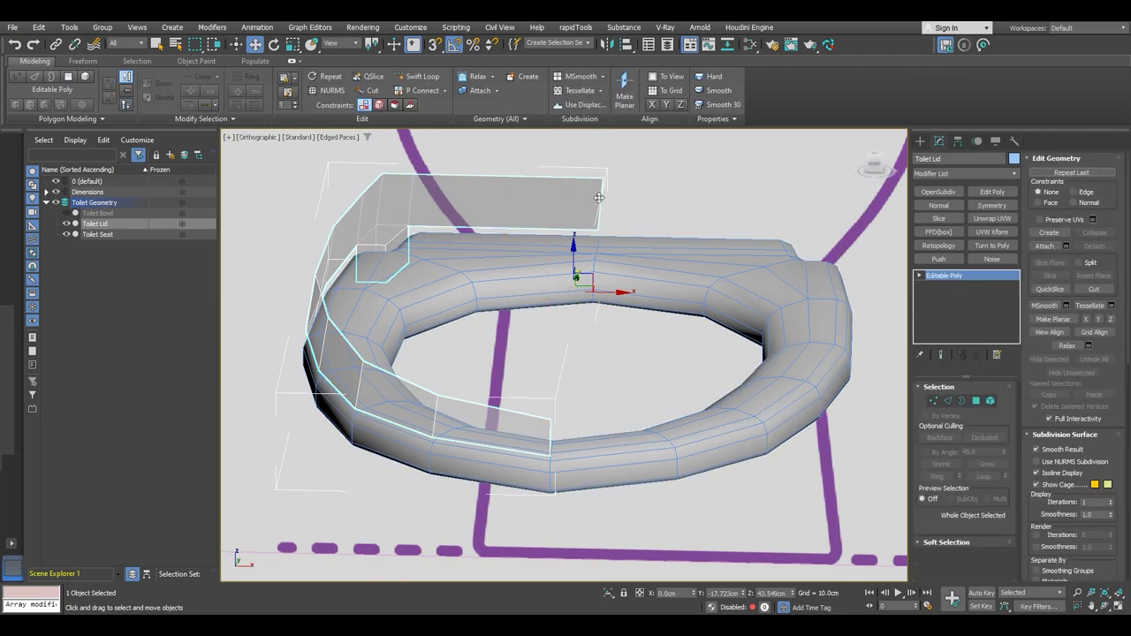
- Set the X position of the lower and upper rear centreline vertices to 0 cm
key(1)
click(598, 231)
alt+middle_drag(569, 225, 577, 273)
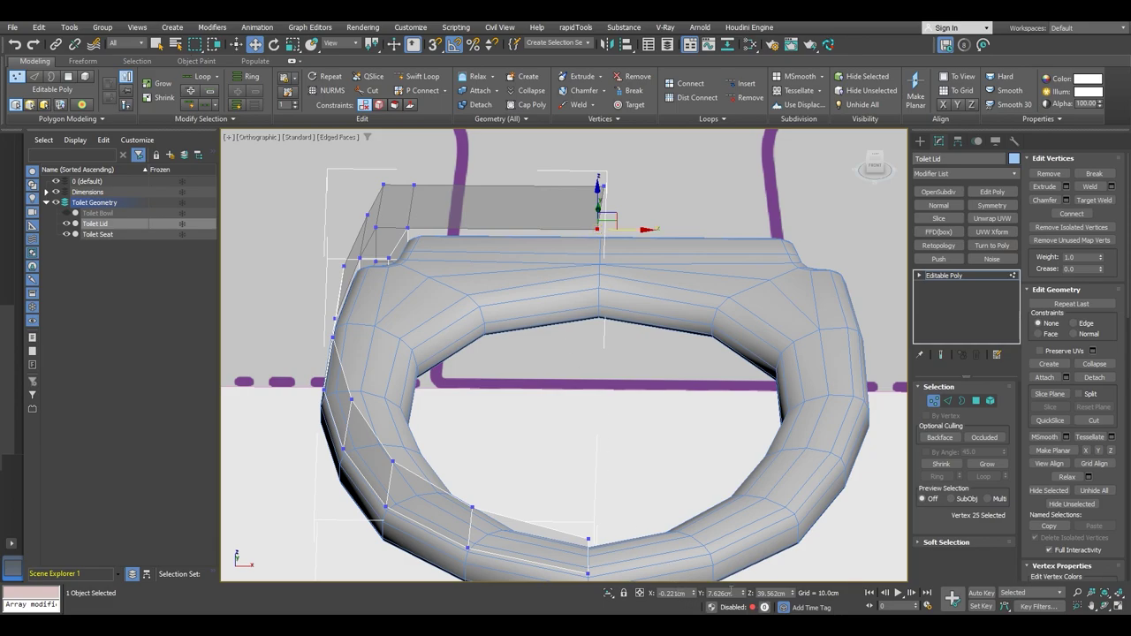
right_click(693, 598)
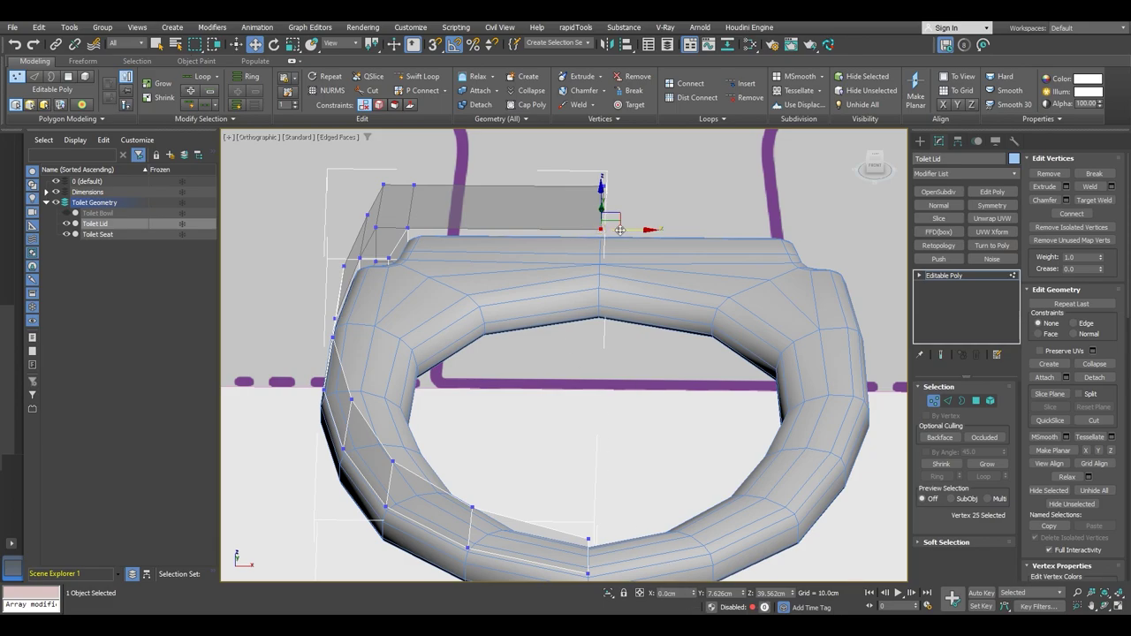
alt+drag(586, 201, 586, 200)
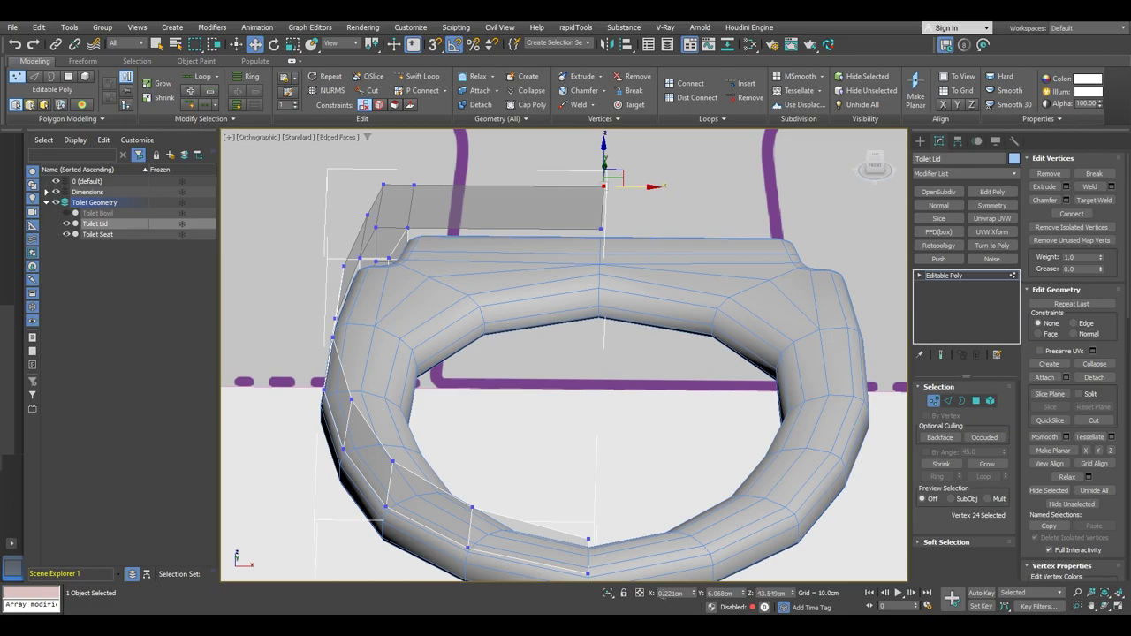
right_click(695, 595)
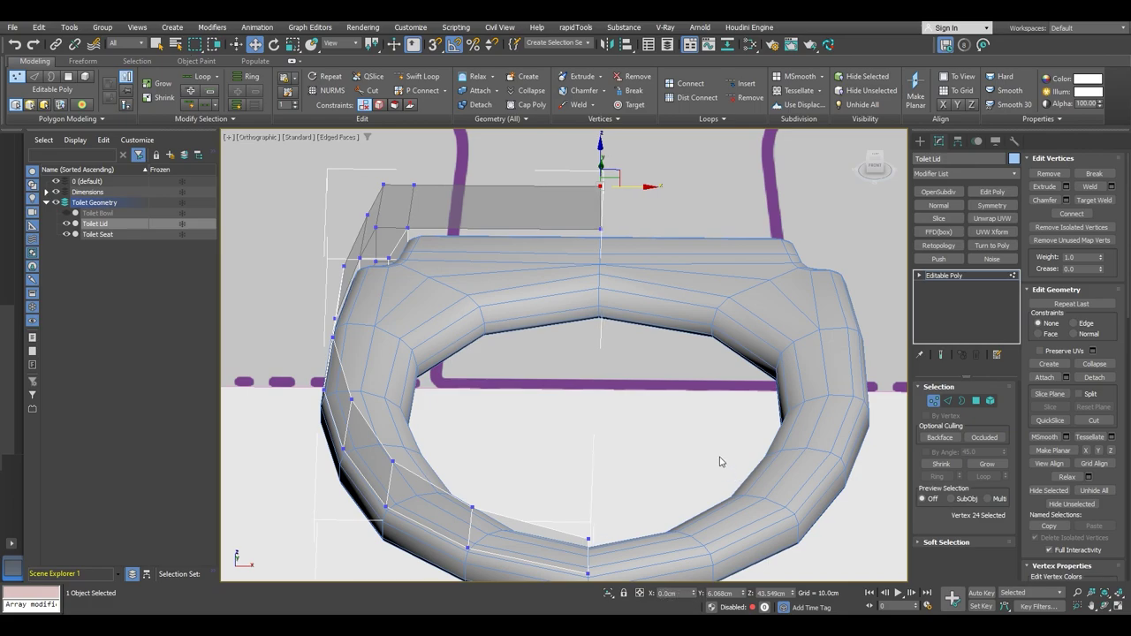
alt+middle_drag(660, 388, 733, 367)
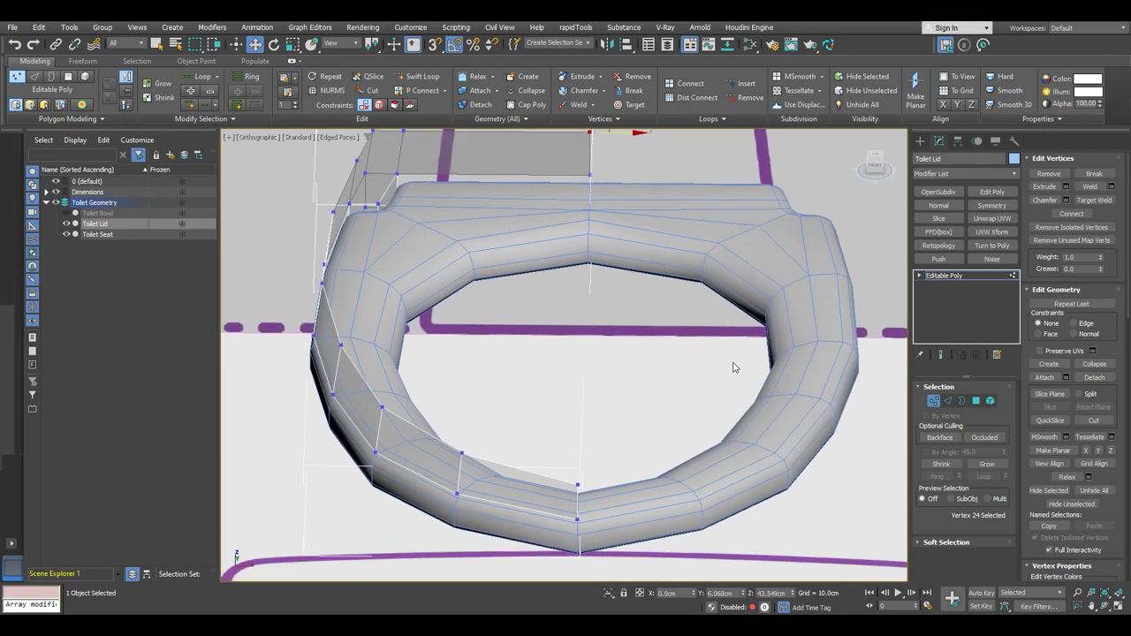
- Apply a Symmetry modifier to the lid half with the X mirror axis and Flip enabled, and check the centre seam
click(992, 206)
click(942, 425)
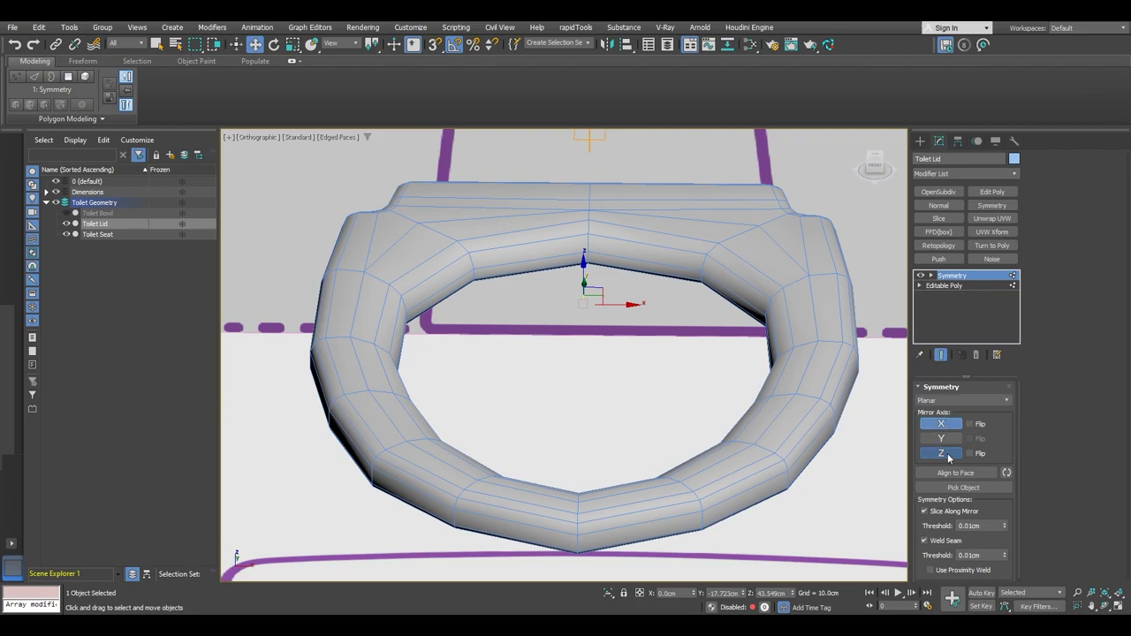
scroll(614, 278, down, 4)
click(969, 424)
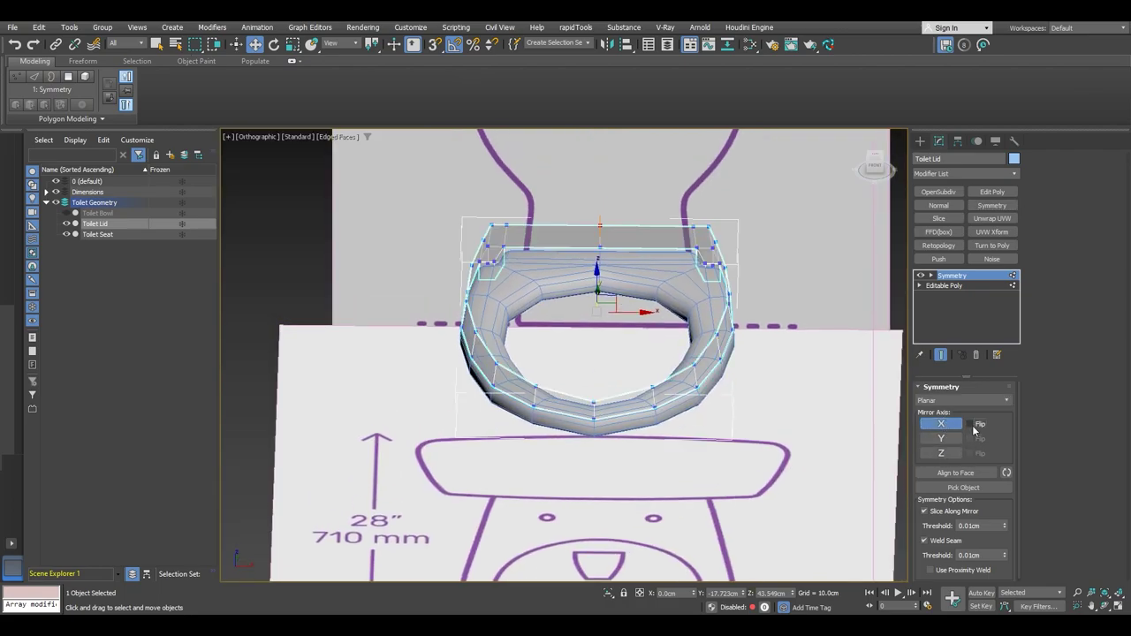
scroll(606, 256, up, 6)
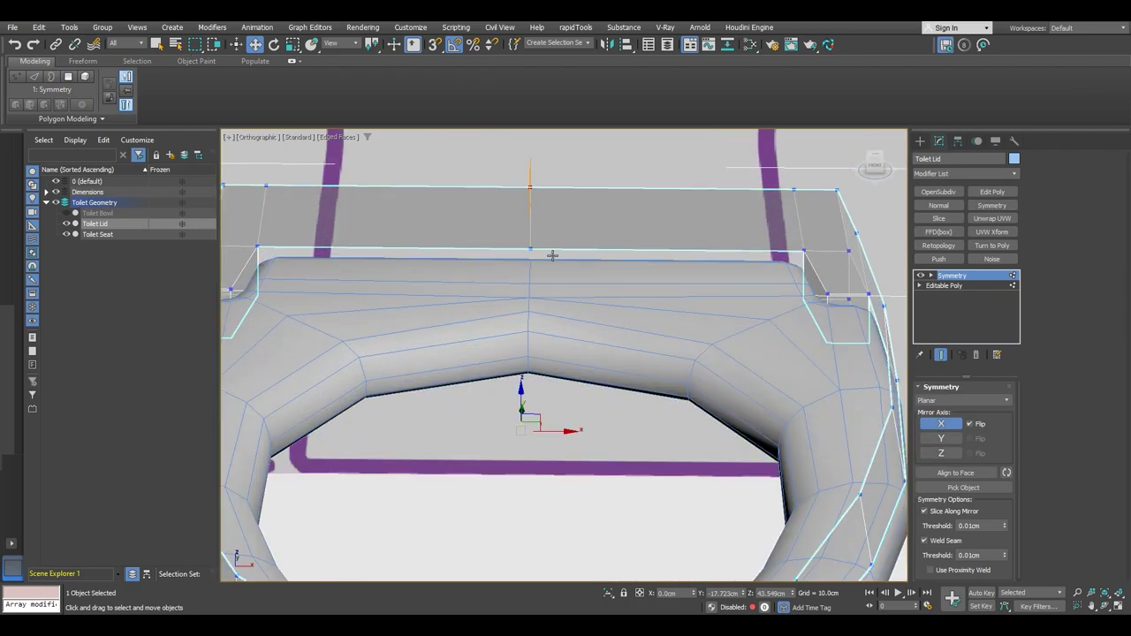
scroll(612, 265, down, 4)
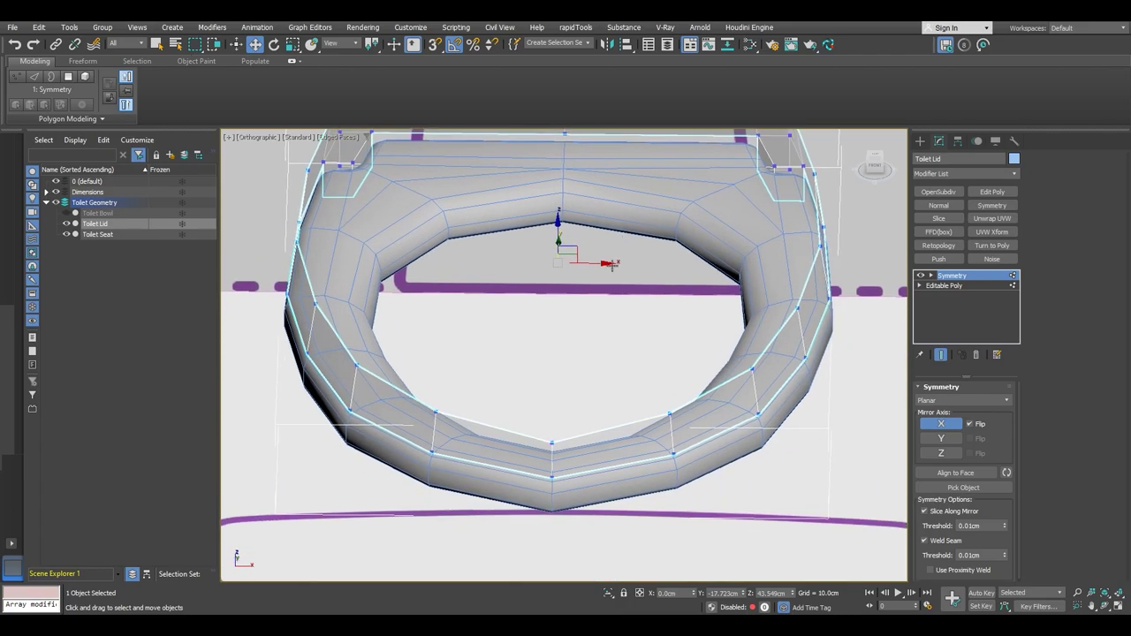
- Convert the mirrored lid to a single Editable Poly
click(1016, 286)
click(1014, 276)
right_click(490, 259)
mouse_move(548, 405)
click(631, 413)
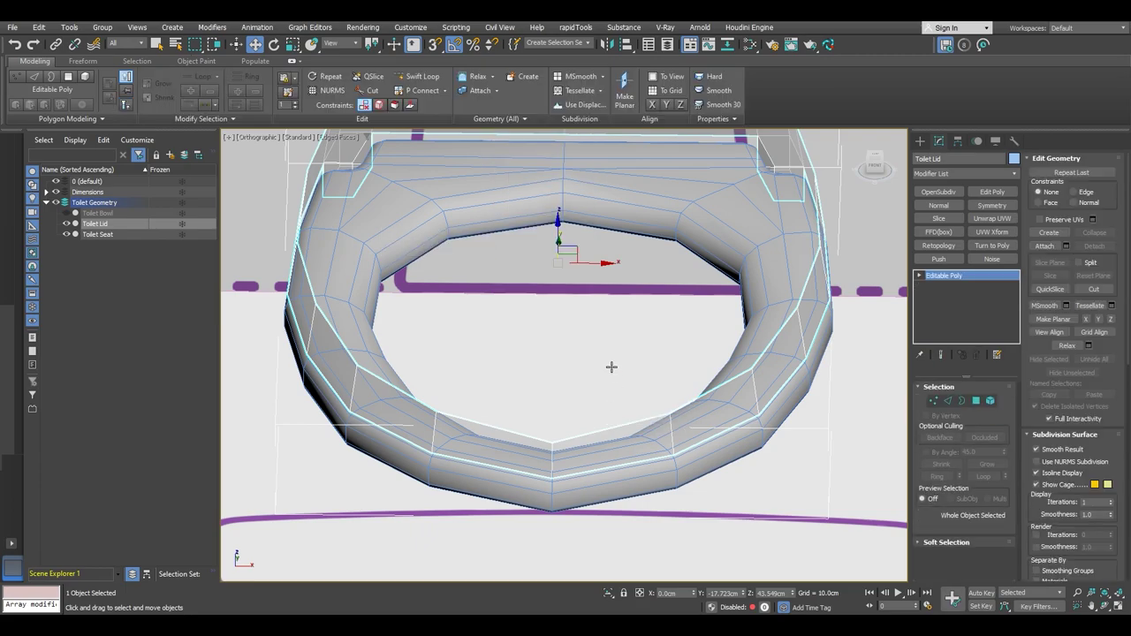
- Examine the mirrored lid from several angles in shaded and wireframe display
scroll(611, 366, down, 4)
alt+middle_drag(610, 366, 589, 358)
key(F3)
key(F3)
key(F4)
key(F4)
scroll(618, 351, up, 3)
alt+middle_drag(617, 351, 653, 331)
- Cap the open border along the top of the lid's wall
key(2)
click(621, 315)
scroll(622, 316, down, 3)
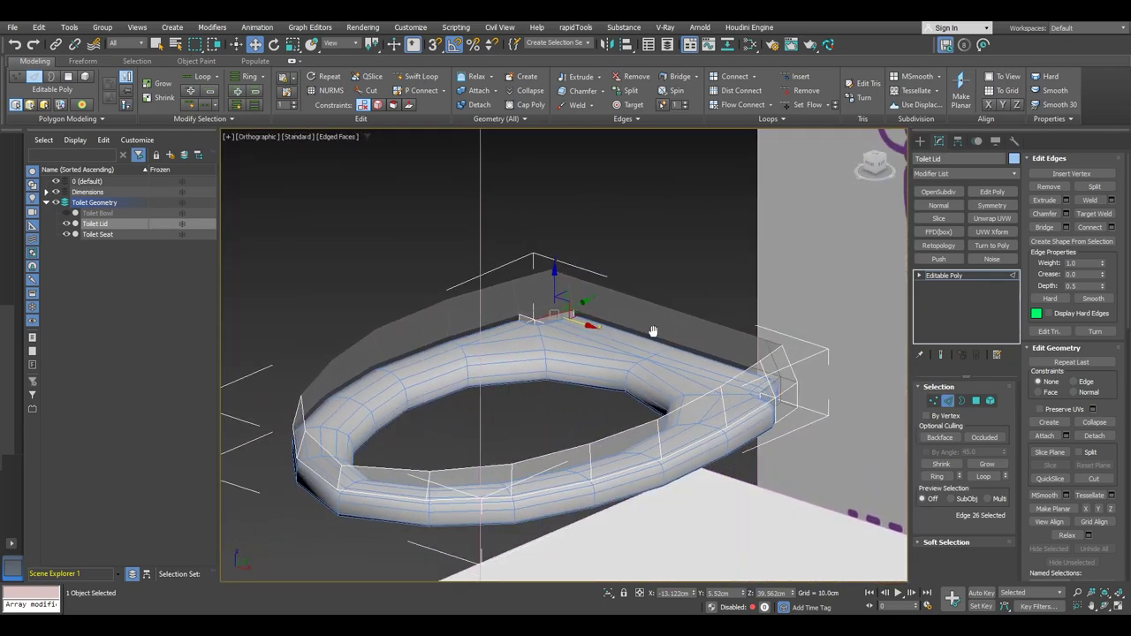
key(3)
click(610, 290)
alt+middle_drag(572, 346, 668, 341)
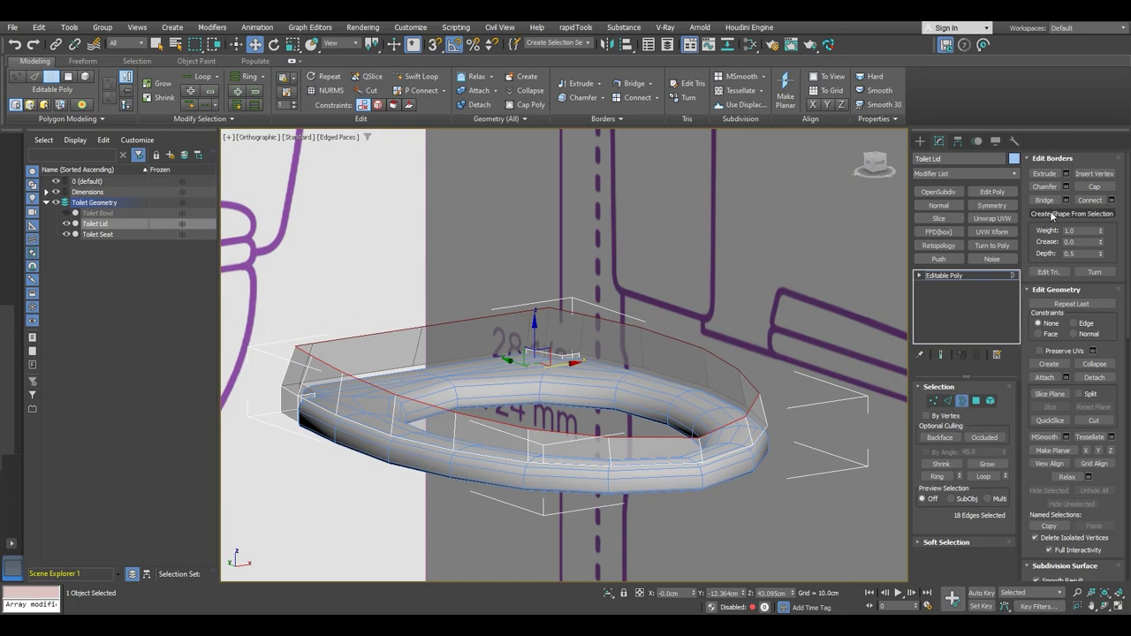
click(1094, 186)
- Isolate the capped lid in the viewport, leave sub-object editing and show its edges on the shaded faces
mouse_move(519, 342)
alt+middle_down()
mouse_move(543, 336)
mouse_move(654, 394)
mouse_move(660, 356)
mouse_move(632, 390)
mouse_move(638, 342)
mouse_move(616, 338)
alt+middle_up()
key(F3)
key(F3)
right_click(616, 338)
click(643, 222)
alt+middle_drag(644, 222, 679, 403)
click(1013, 274)
alt+middle_drag(655, 289, 583, 314)
key(F4)
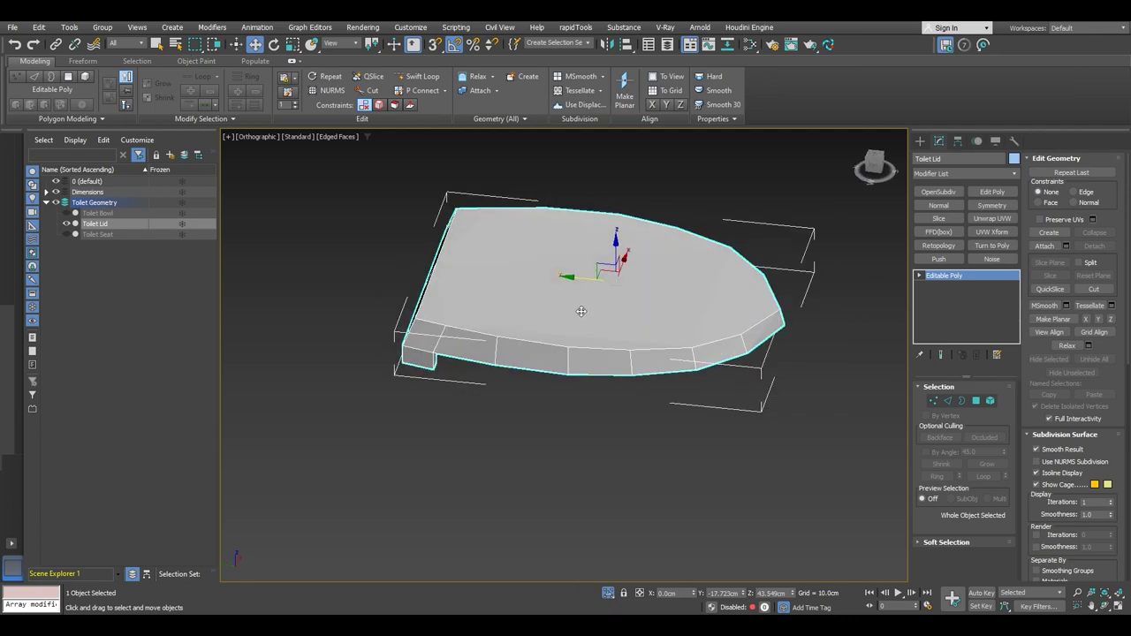
- Inset the lid's large top polygon by 2 cm
key(4)
click(660, 286)
alt+middle_drag(688, 305, 638, 305)
click(1111, 201)
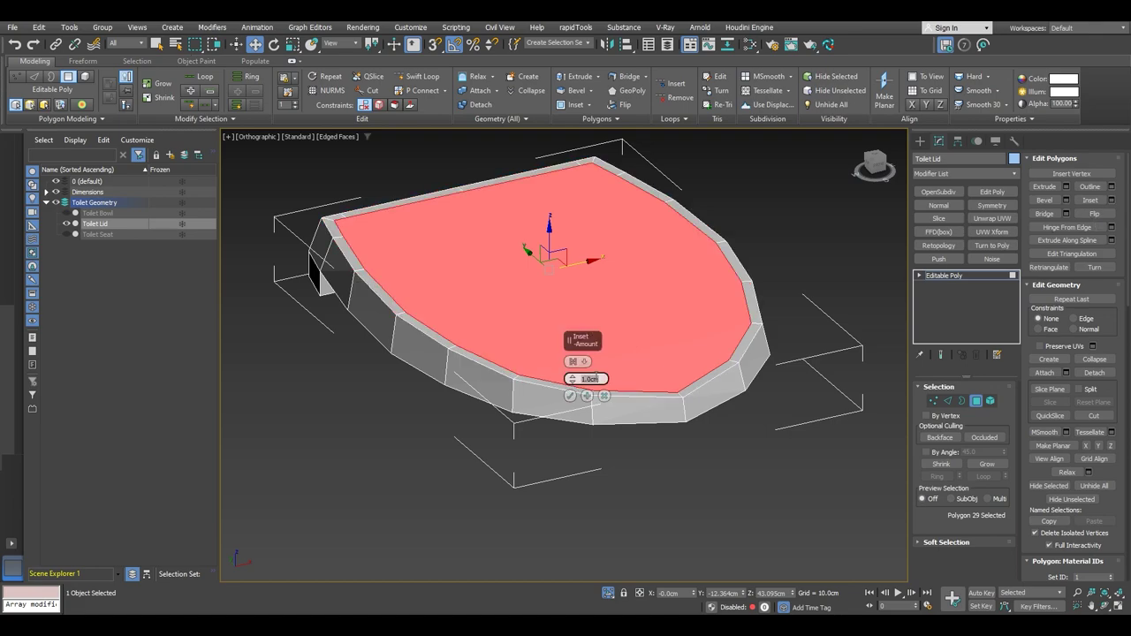
text(2)
key(Return)
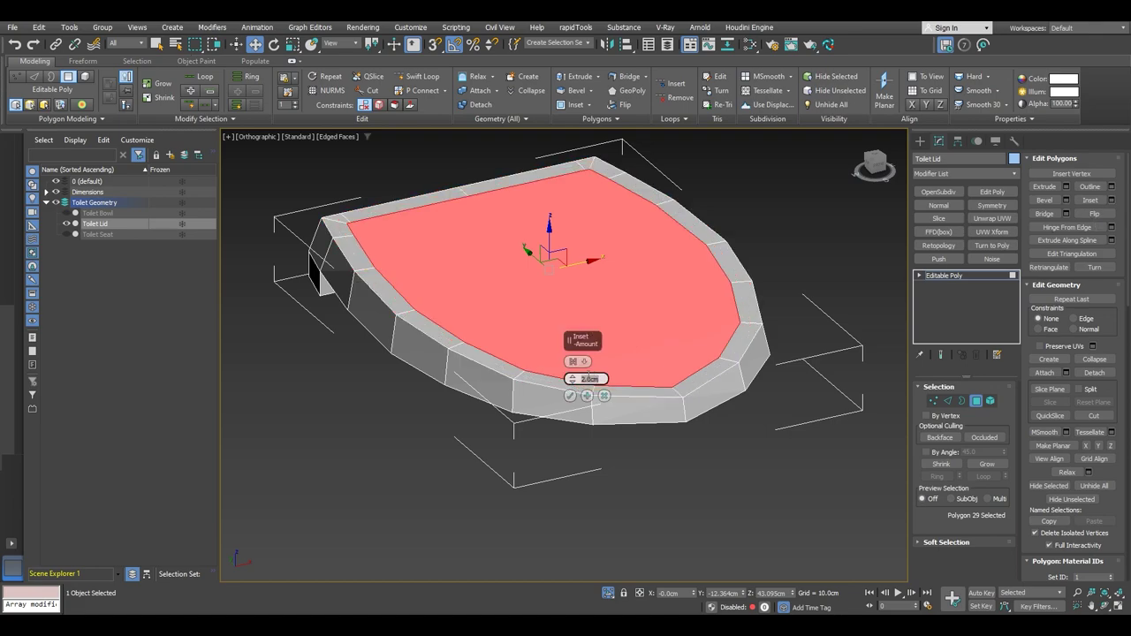
click(570, 396)
- Scale the inset's two rear corner vertices closer together to 97% along X
alt+middle_drag(561, 399, 488, 322)
key(1)
click(355, 230)
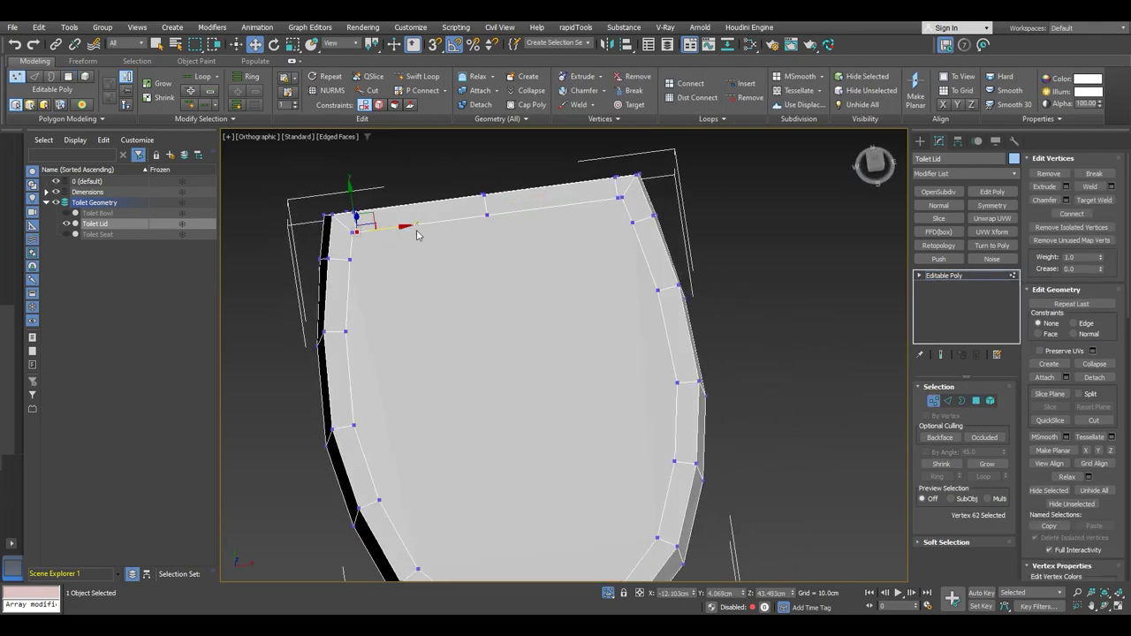
ctrl+click(618, 197)
key(r)
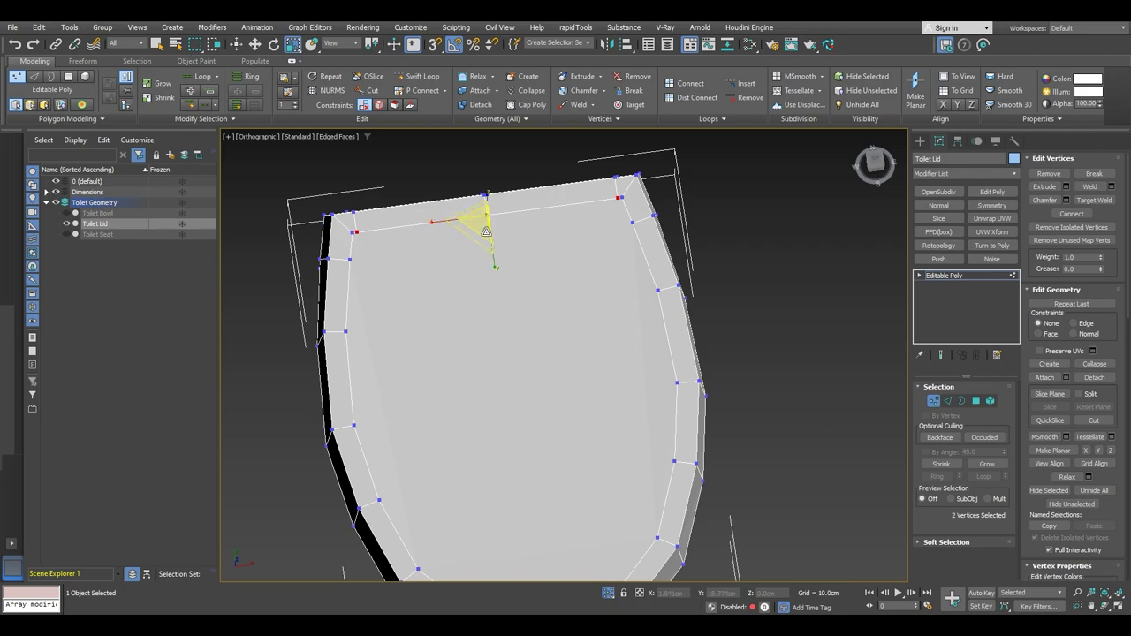
drag(450, 218, 440, 222)
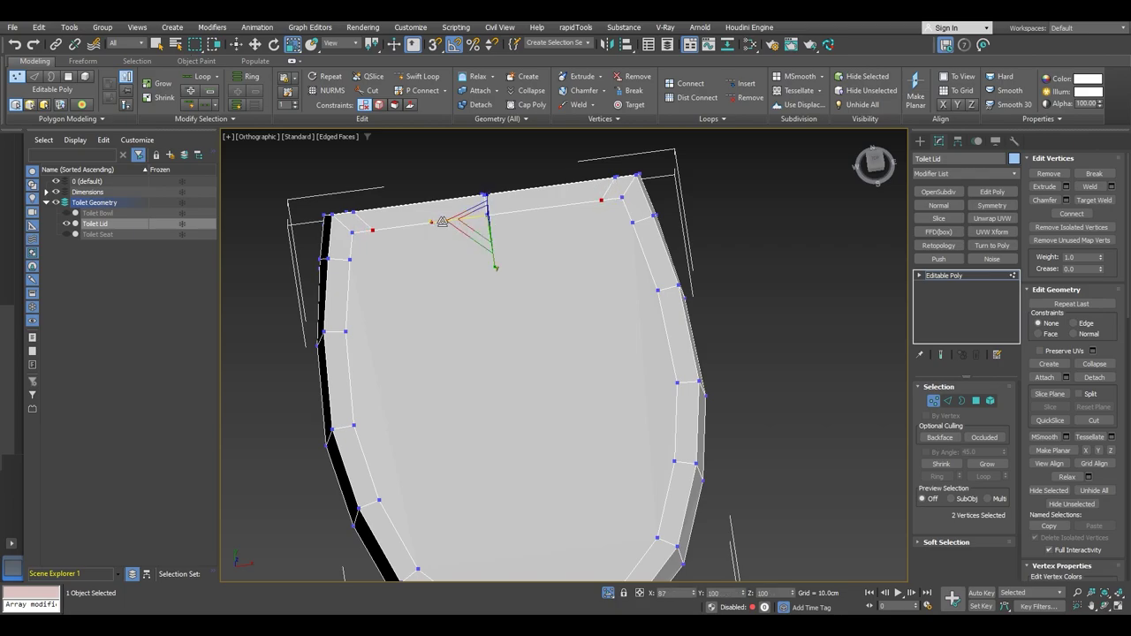
- Connect five opposite vertex pairs of the inset with crosswise edges over the lid's top, from rear to front
alt+middle_drag(442, 221, 517, 318)
click(483, 211)
ctrl+click(414, 335)
click(1066, 216)
click(560, 206)
ctrl+click(483, 351)
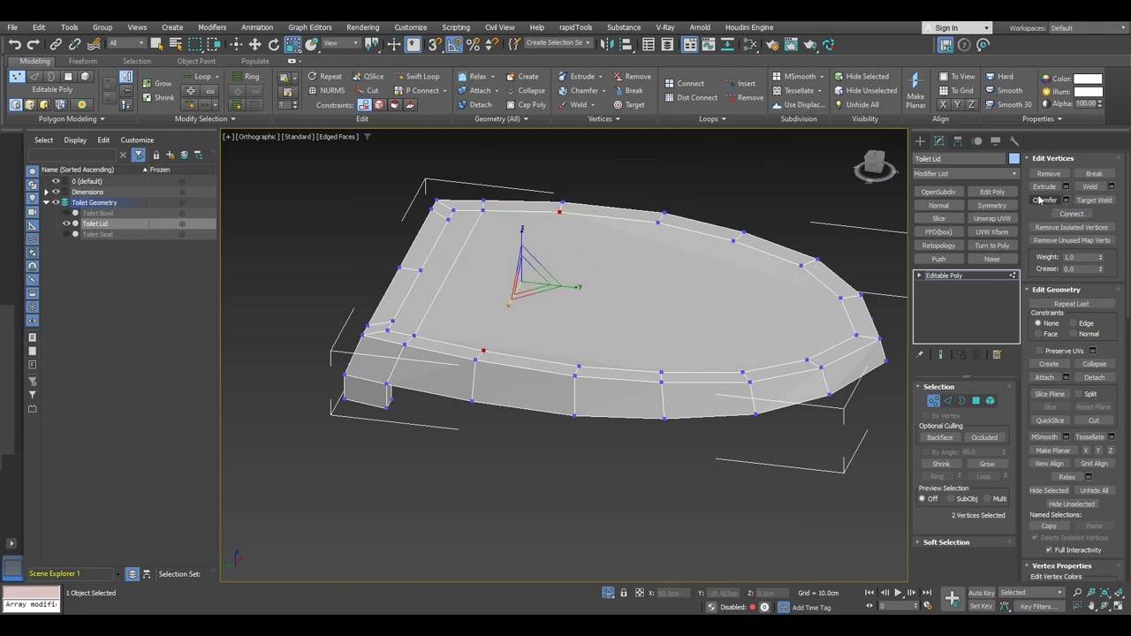
click(661, 215)
ctrl+click(579, 364)
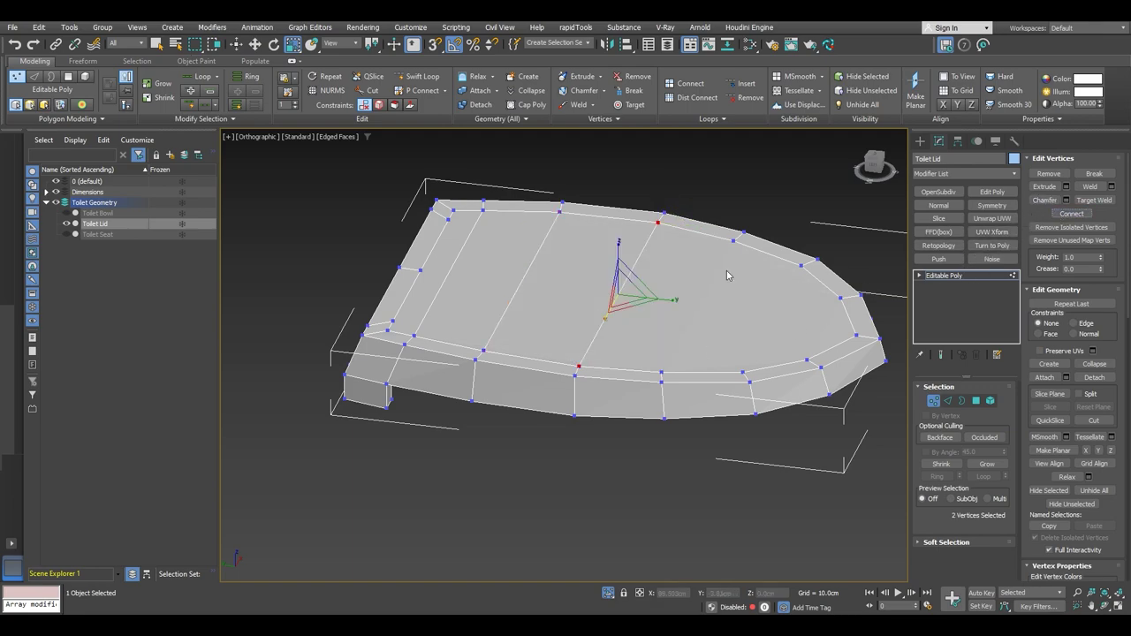
click(739, 240)
ctrl+click(664, 373)
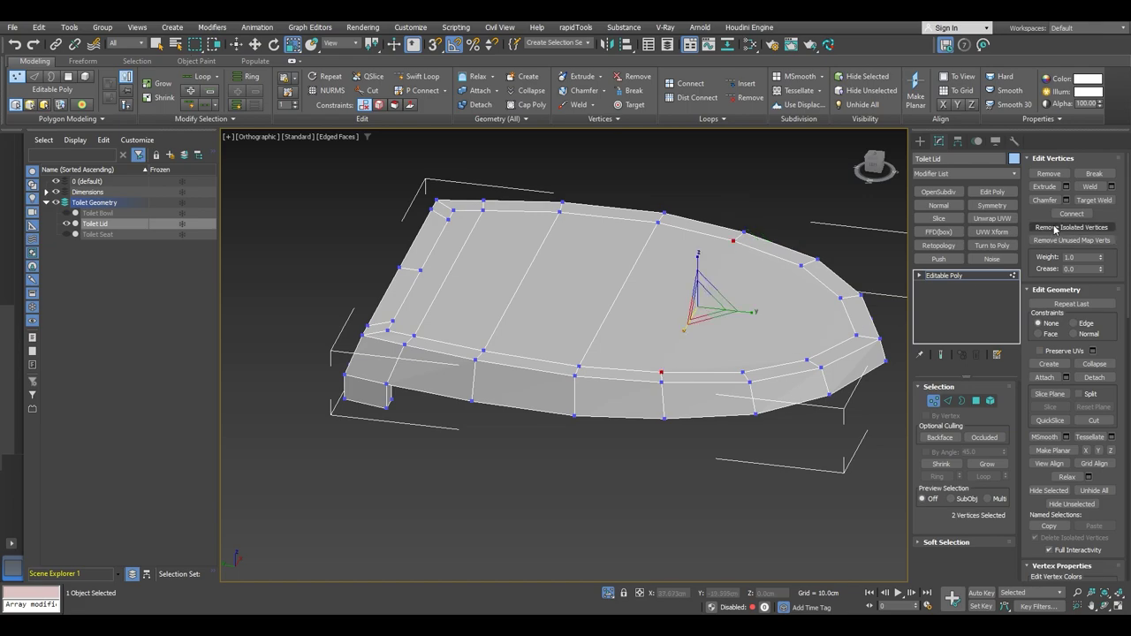
click(801, 266)
ctrl+click(744, 373)
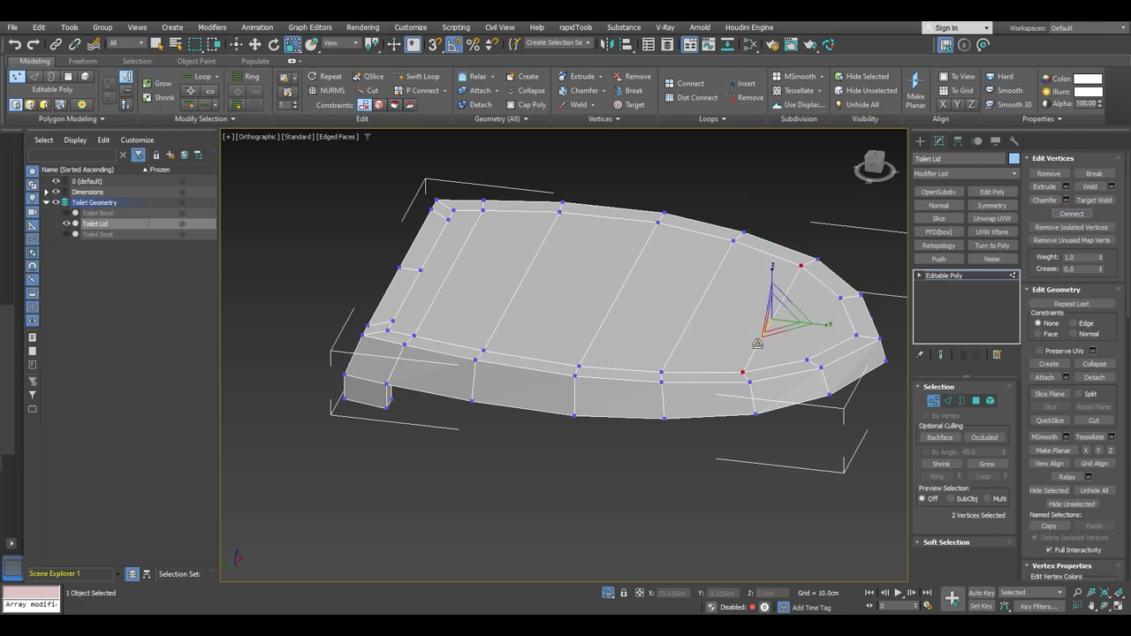
key(ctrl+shift+e)
- Connect the five crosswise edges with a single edge line down the middle of the lid's top
key(2)
key(alt+r)
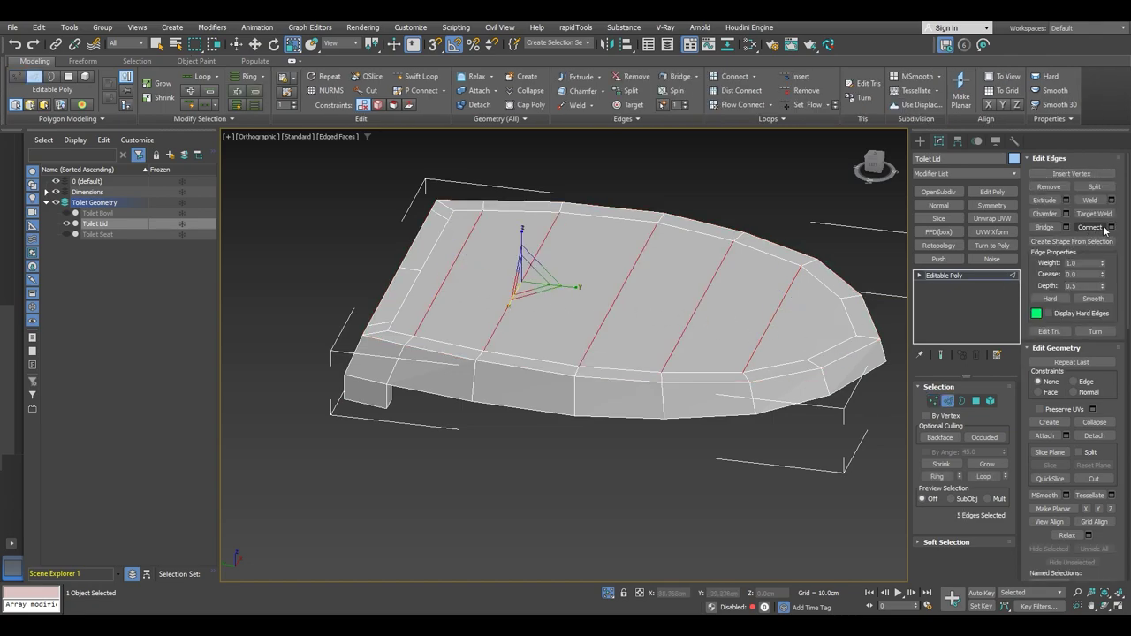
click(1112, 229)
alt+middle_drag(656, 348, 612, 265)
click(570, 413)
- Extend the centreline to the inset's edge by connecting its end vertices to the rear and front middle vertices
scroll(615, 187, up, 3)
key(1)
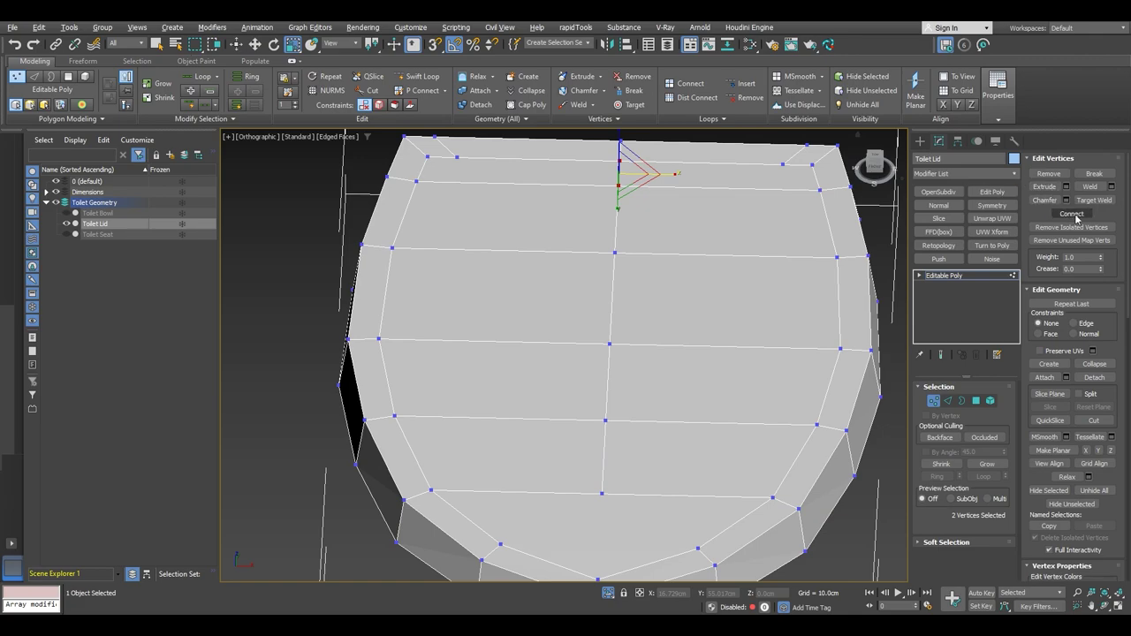
alt+middle_drag(591, 230, 724, 335)
click(792, 330)
ctrl+click(746, 336)
scroll(837, 385, down, 5)
middle_drag(833, 379, 733, 384)
alt+middle_drag(546, 356, 824, 301)
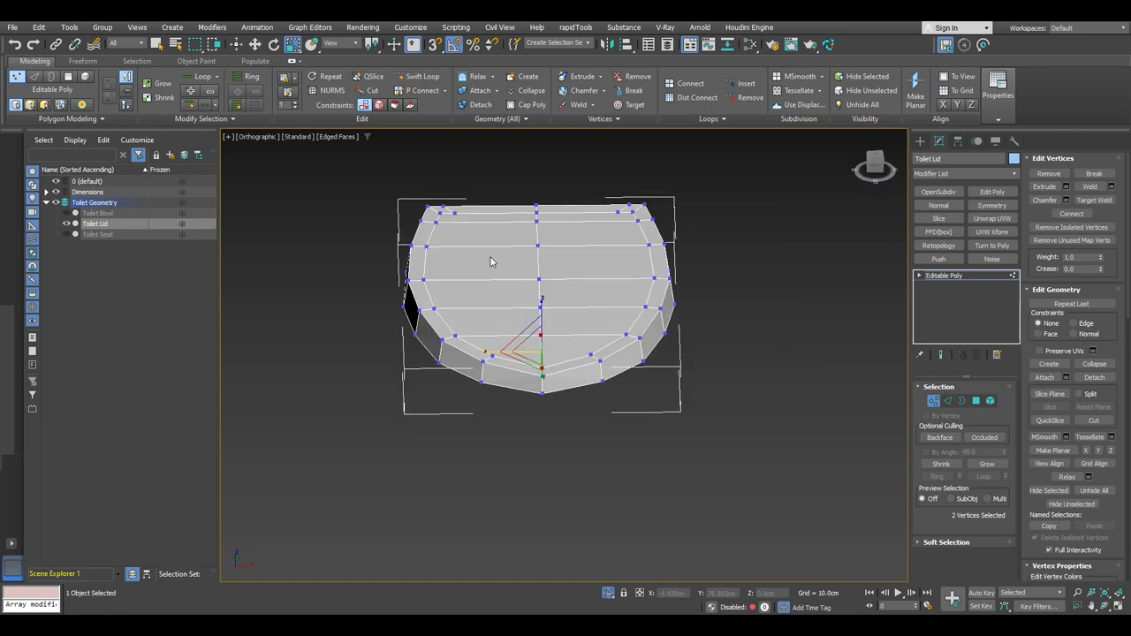
scroll(465, 228, up, 4)
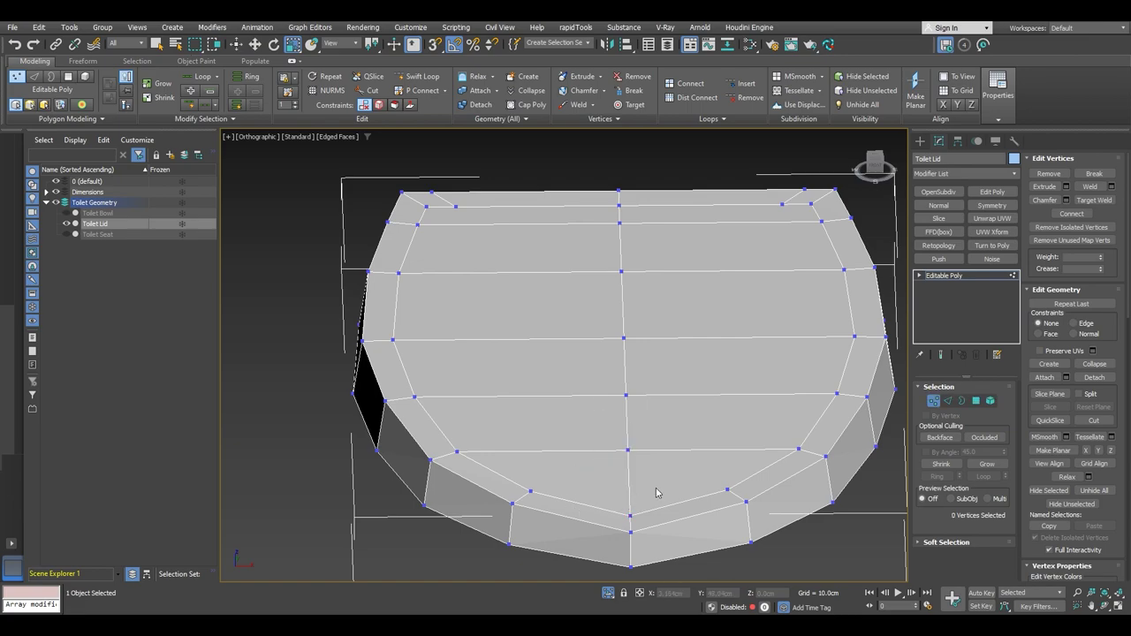
- Inset the twelve inner polygons of the lid's top by 2.2 cm
key(4)
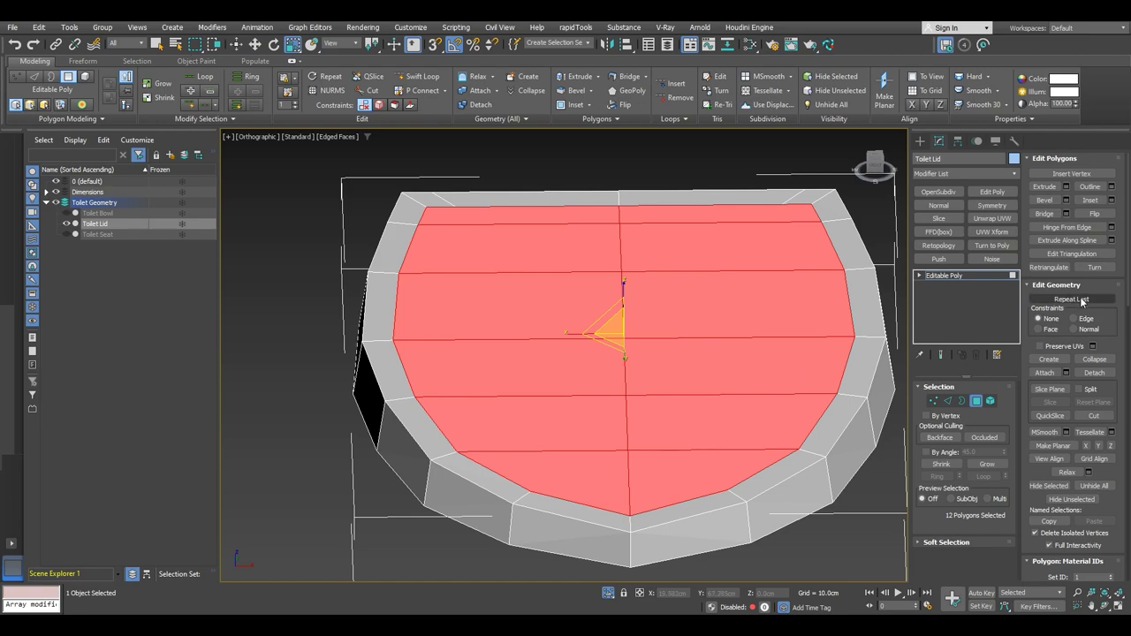
click(1112, 200)
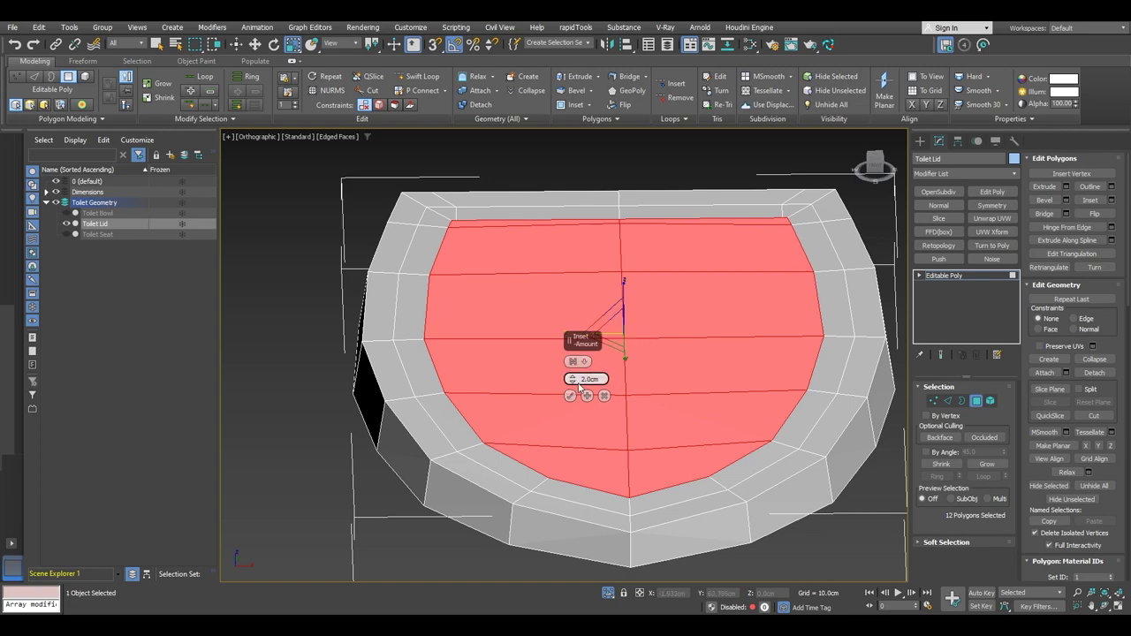
click(592, 379)
text(2.2)
key(Return)
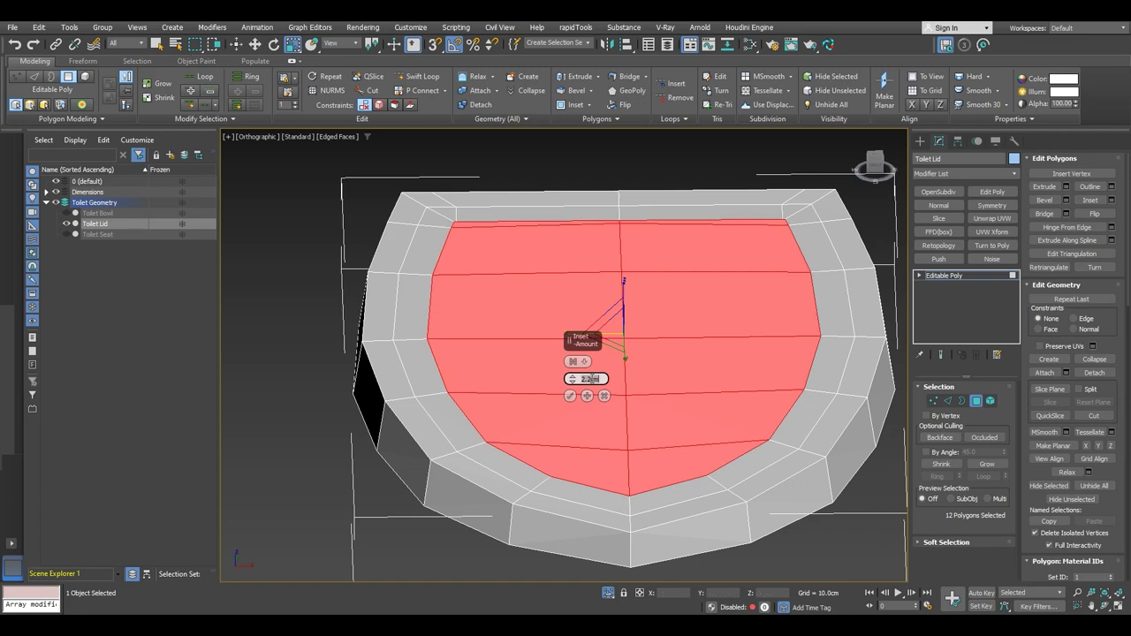
click(571, 397)
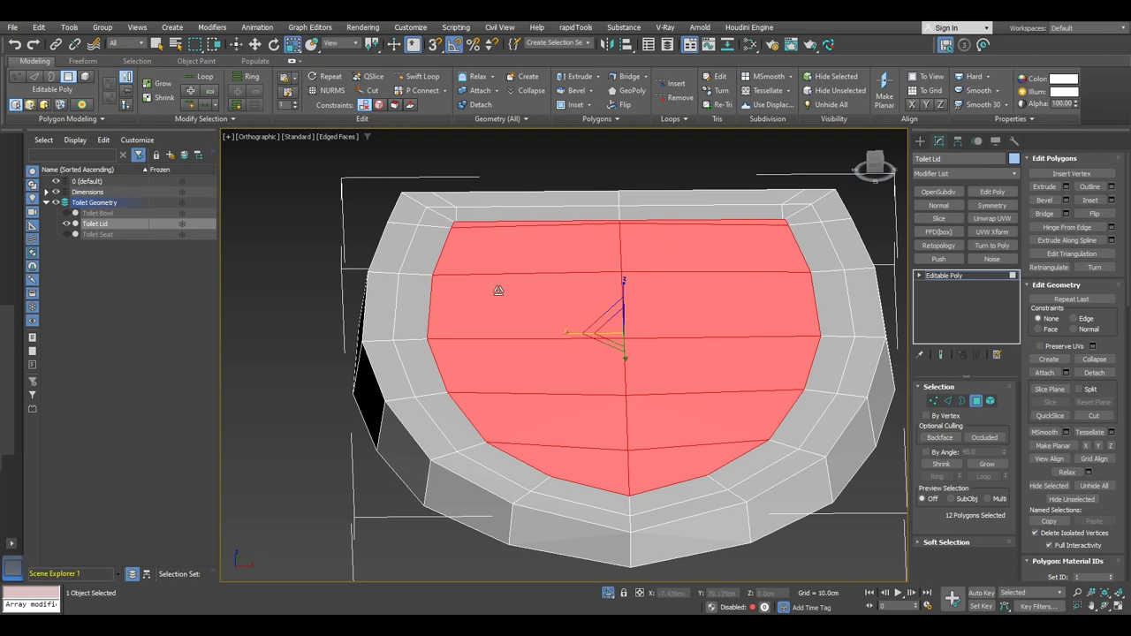
- Remove the two short edges between the outer and inner insets at the lid's rear corners
alt+middle_drag(582, 343, 480, 297)
scroll(702, 248, up, 2)
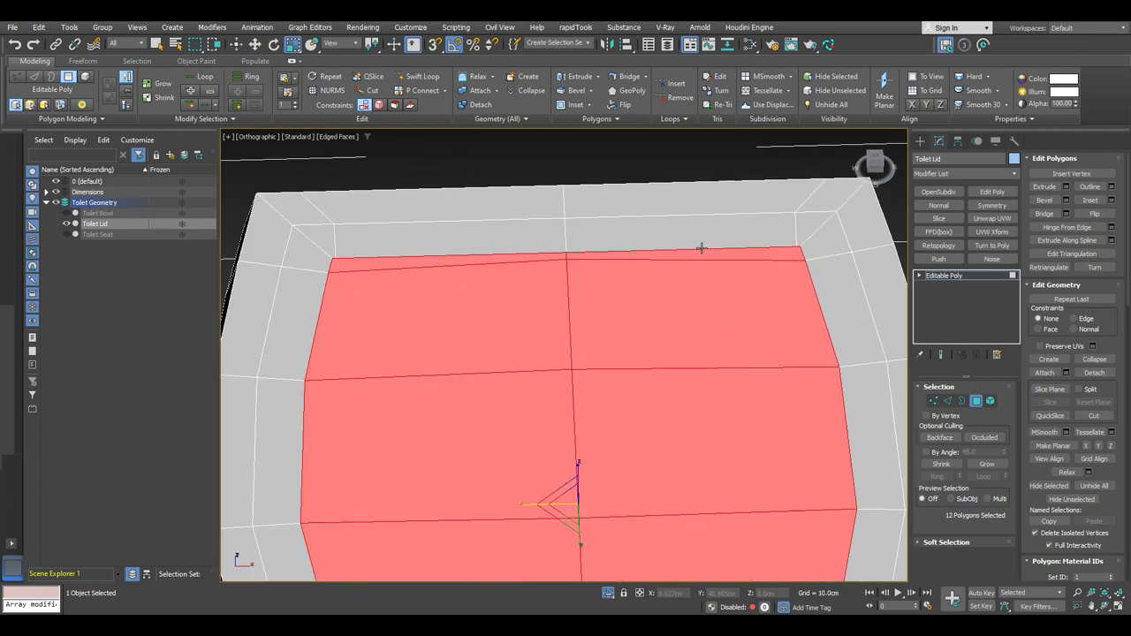
key(2)
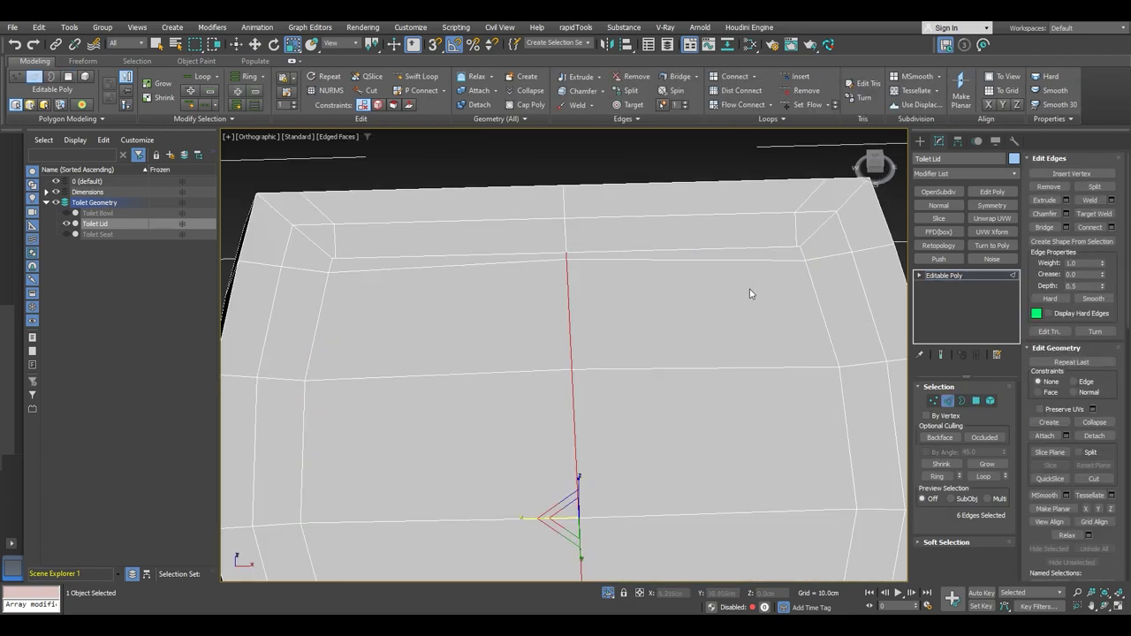
click(797, 233)
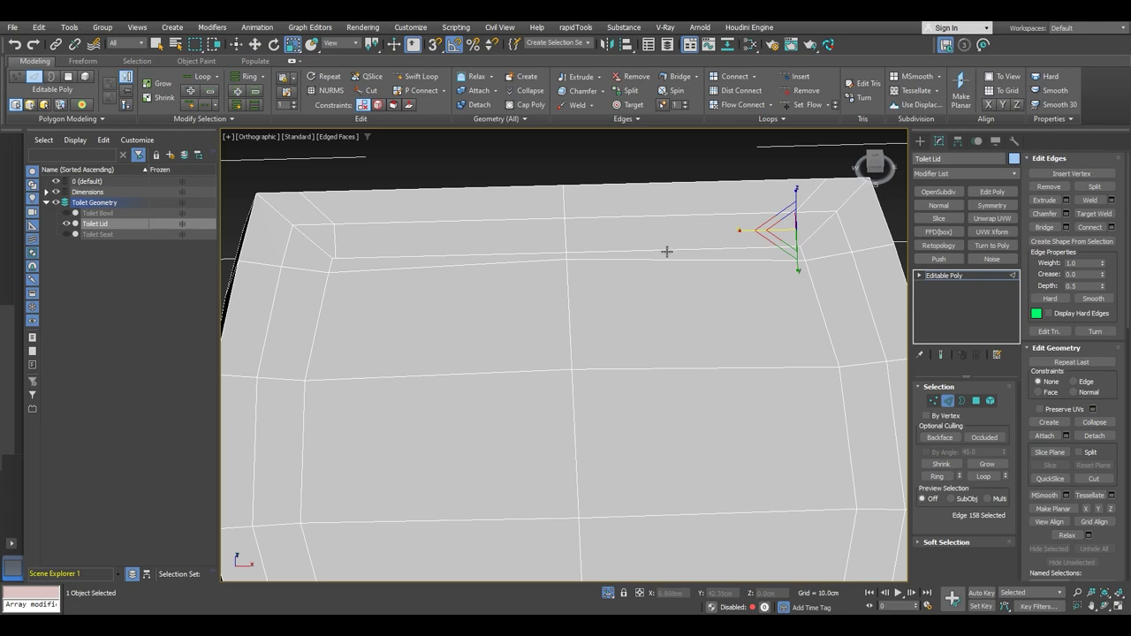
click(341, 239)
click(569, 326)
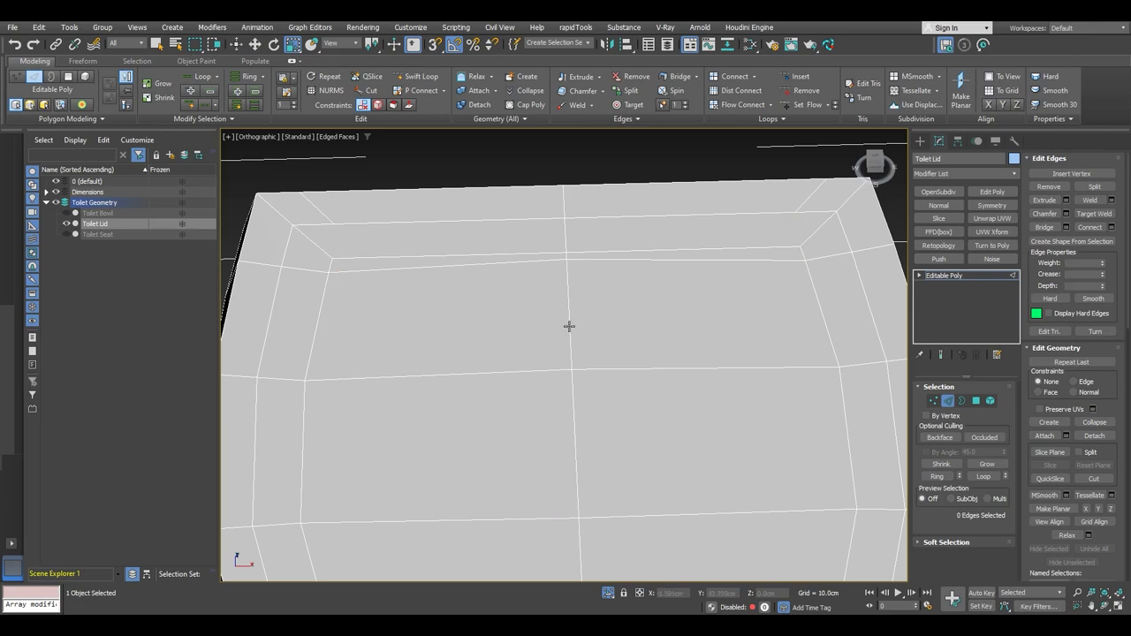
- Remove the surplus rear edges of the inner inset with their vertices on both sides of the centreline
scroll(566, 291, down, 2)
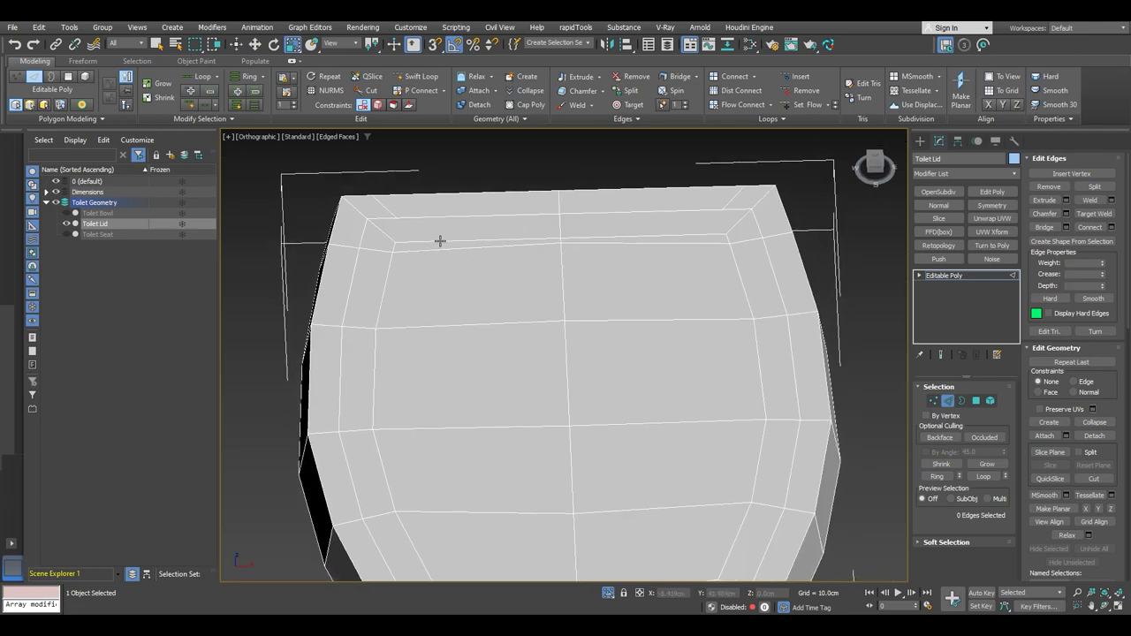
click(389, 236)
ctrl+click(395, 249)
ctrl+click(400, 242)
key(ctrl+BackSpace)
click(598, 237)
ctrl+click(730, 236)
ctrl+click(735, 223)
click(722, 237)
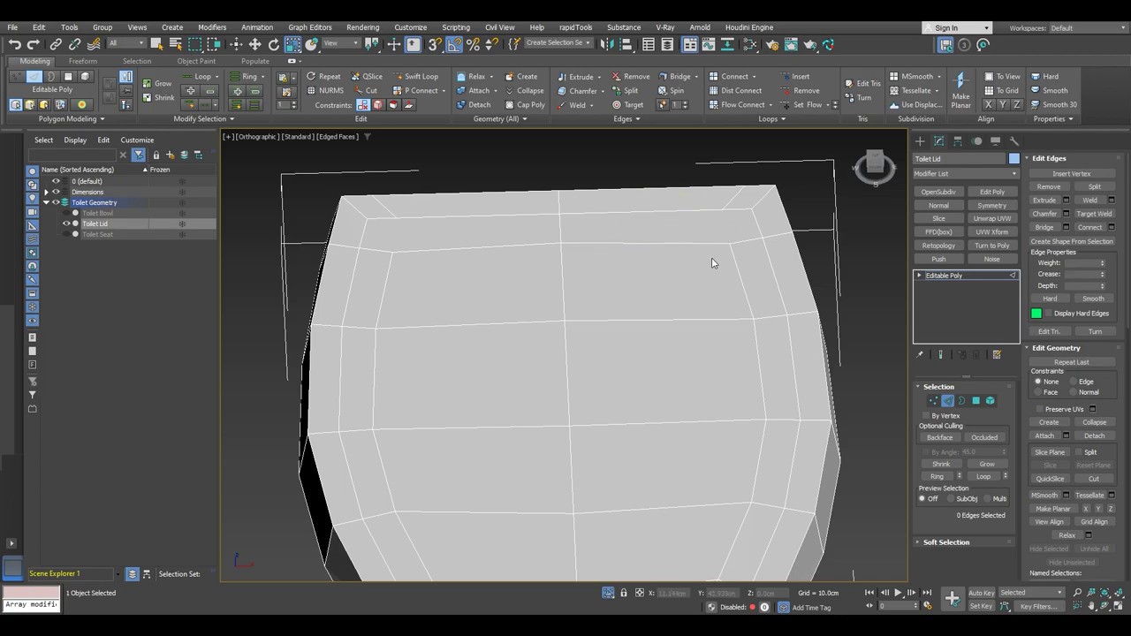
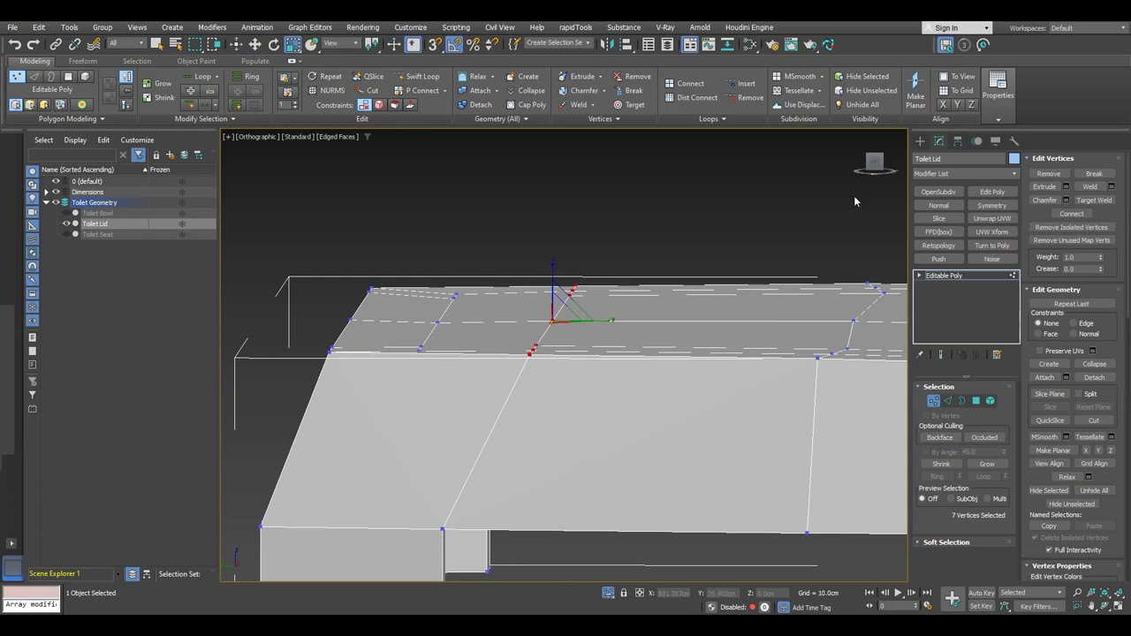
- Flatten the selected crosswise row of seven vertices near the lid's rear by making it planar in Z
click(874, 164)
middle_drag(679, 184, 627, 269)
key(F3)
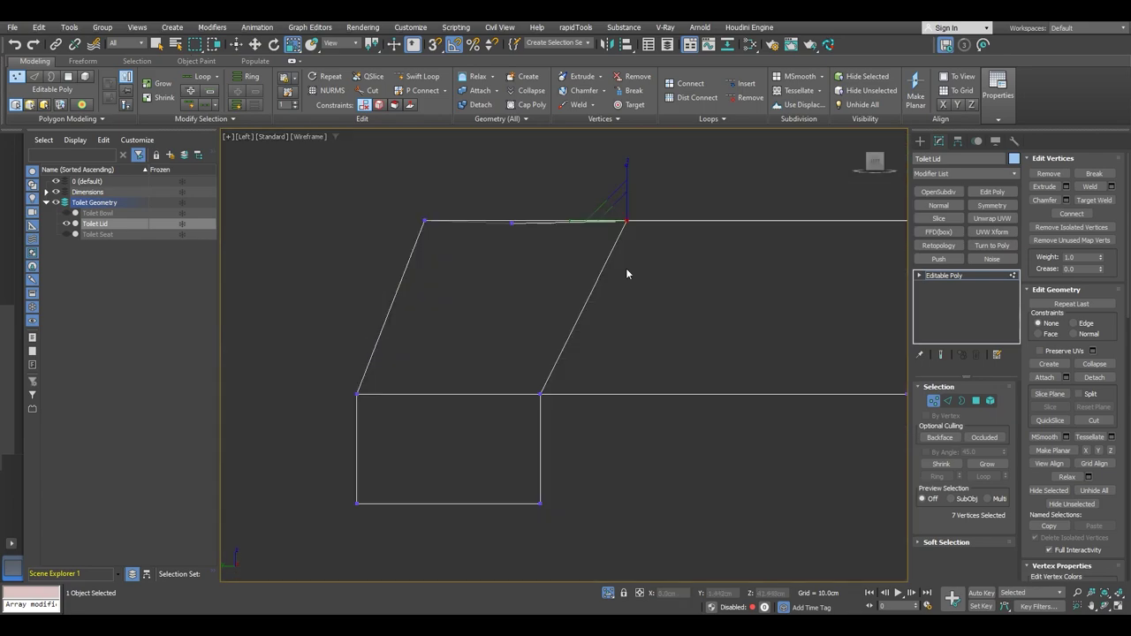
scroll(590, 223, up, 5)
scroll(631, 247, down, 3)
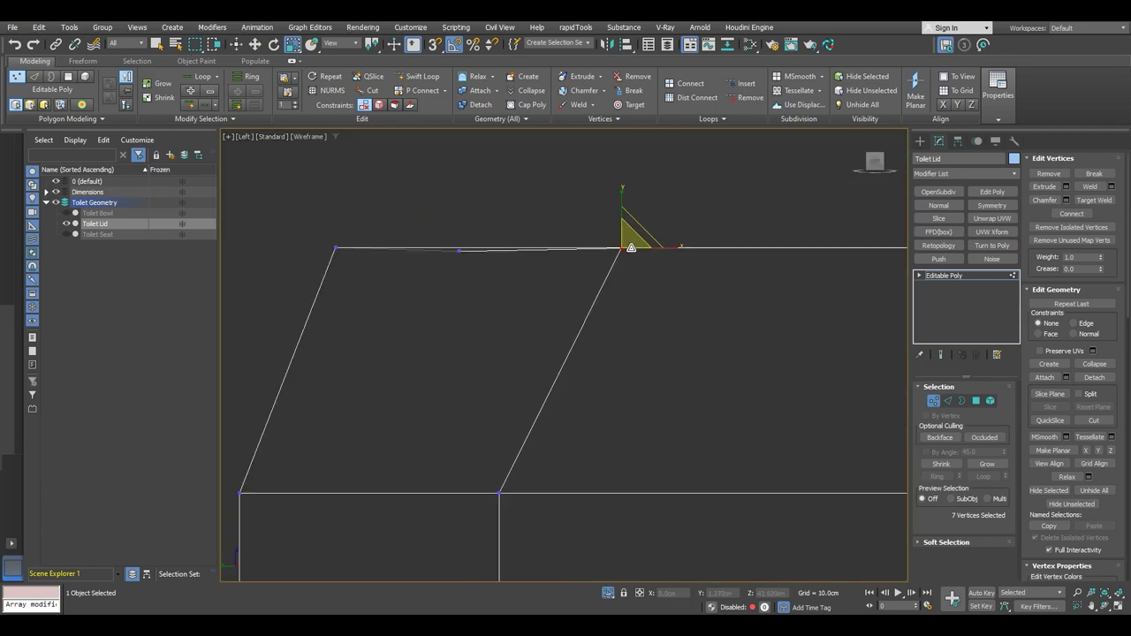
scroll(631, 247, up, 2)
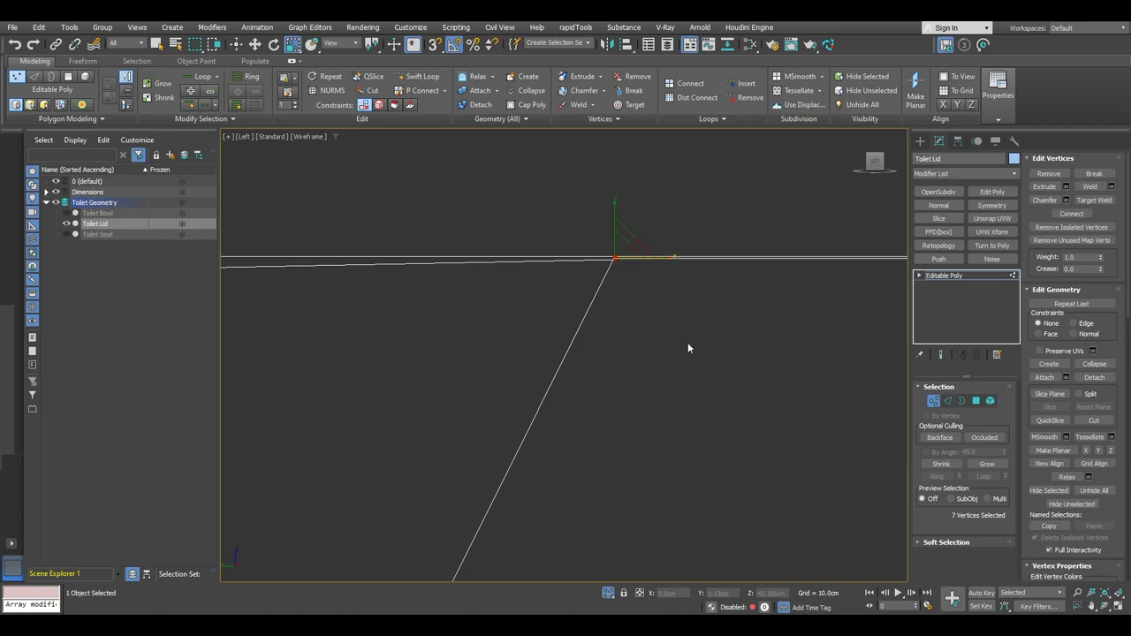
mouse_move(688, 347)
alt+middle_down()
mouse_move(698, 341)
mouse_move(825, 394)
alt+middle_up()
key(F3)
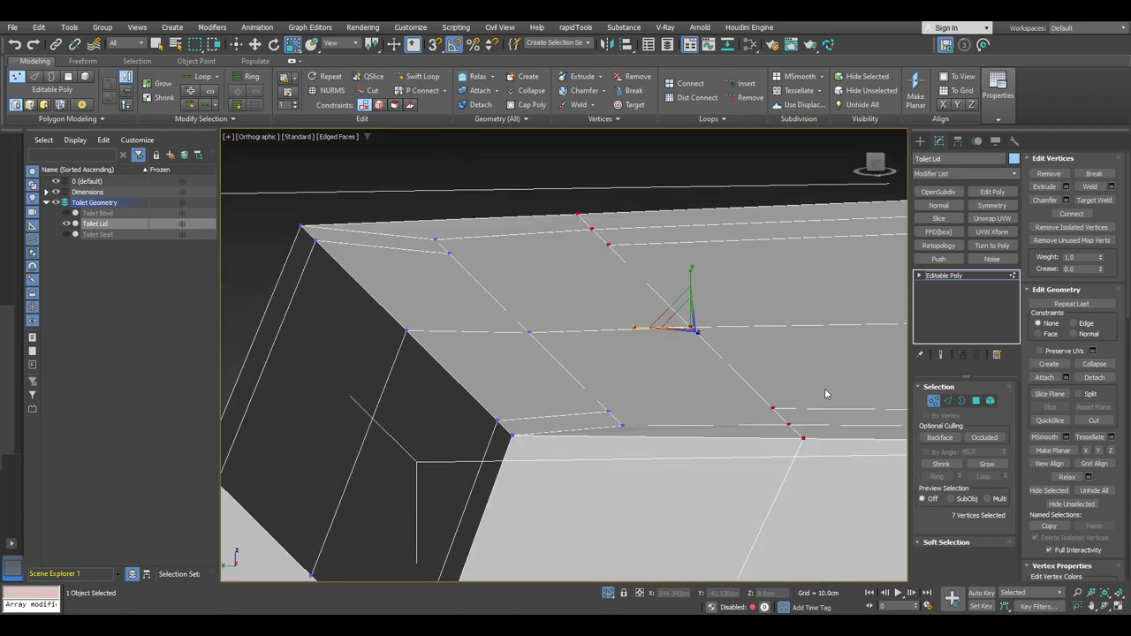
click(1111, 451)
- Straighten the next two crosswise vertex rows on the lid's top by making each planar in Y
scroll(751, 356, down, 4)
alt+middle_drag(750, 356, 638, 299)
drag(716, 334, 632, 252)
middle_drag(632, 252, 576, 274)
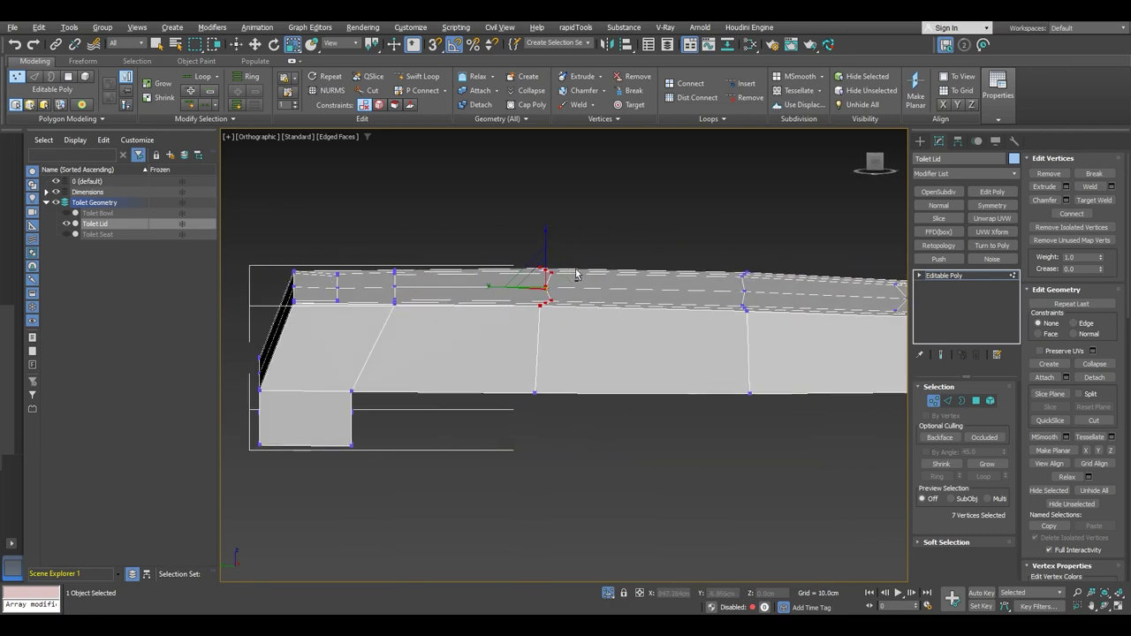
click(1099, 451)
middle_drag(745, 356, 664, 350)
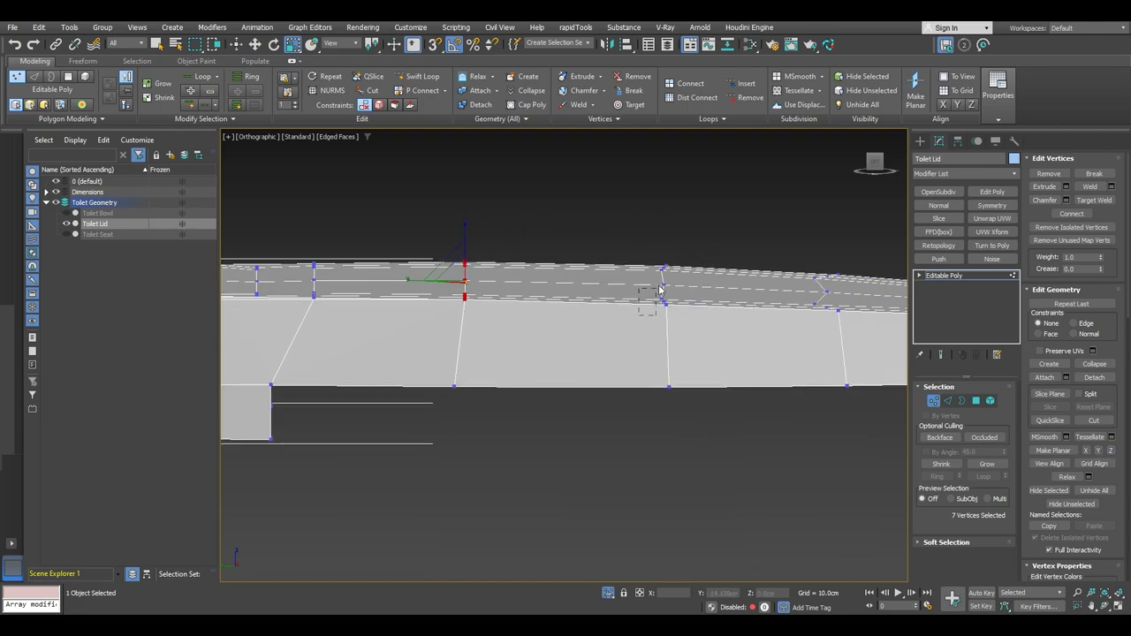
drag(703, 328, 623, 249)
click(1100, 453)
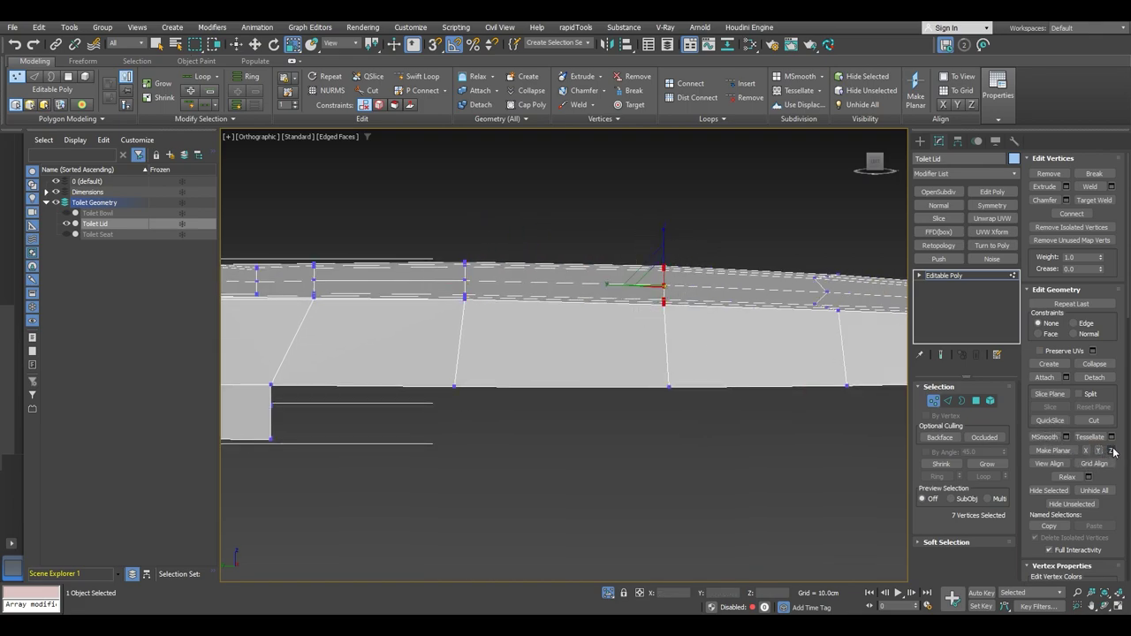
- Examine the crosswise vertex rows towards the lid's front in shaded and wireframe display from several angles
middle_drag(826, 328, 644, 326)
drag(615, 325, 669, 239)
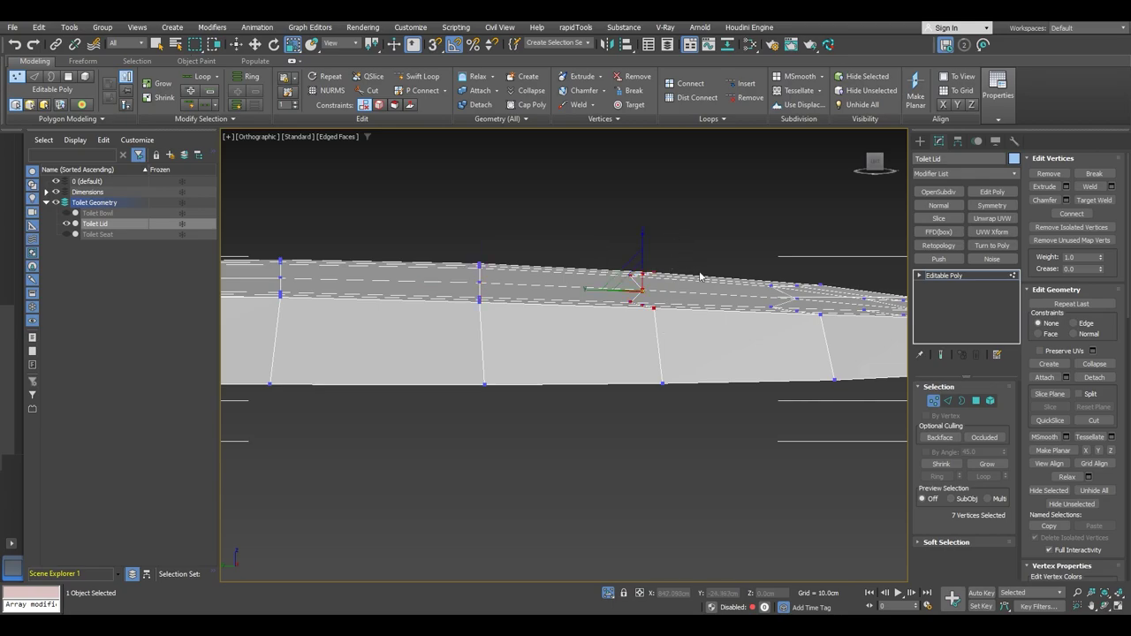
alt+middle_drag(793, 319, 701, 324)
scroll(753, 320, down, 4)
alt+middle_drag(701, 324, 667, 353)
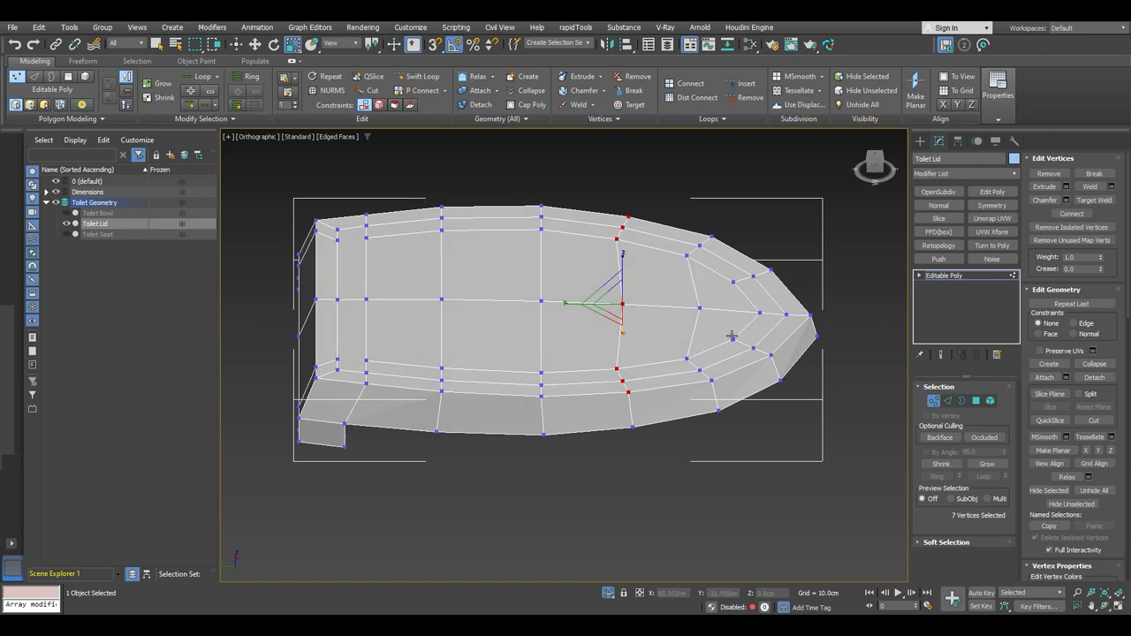
alt+middle_drag(634, 326, 714, 323)
scroll(705, 307, up, 4)
key(F3)
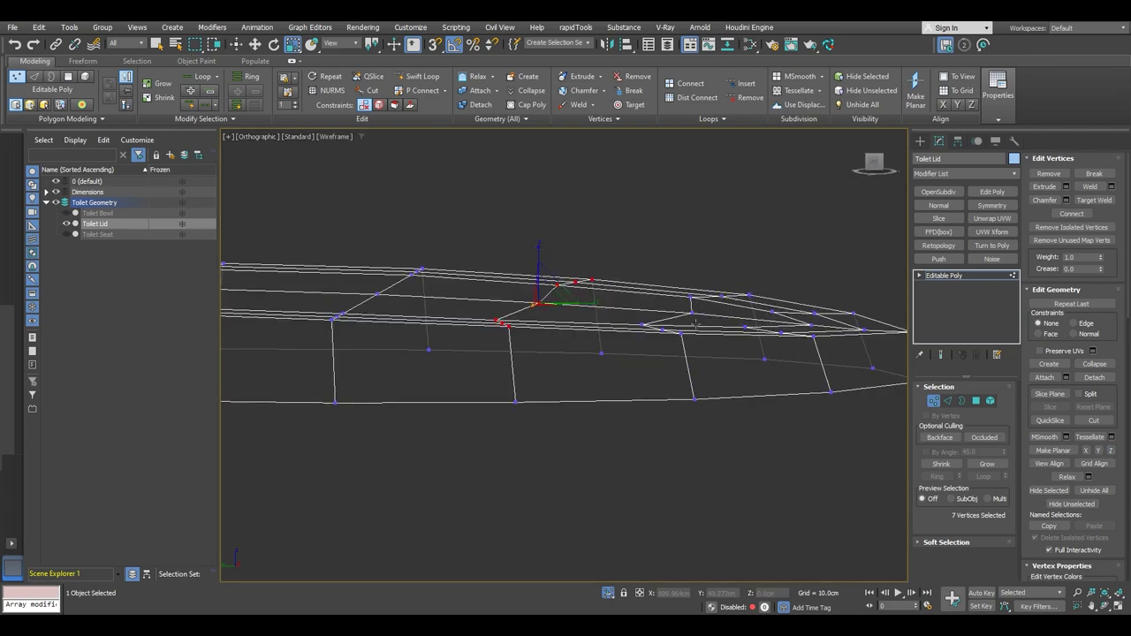
drag(706, 286, 704, 284)
key(F3)
mouse_move(621, 321)
alt+middle_down()
mouse_move(640, 326)
mouse_move(624, 288)
mouse_move(670, 275)
mouse_move(631, 296)
mouse_move(634, 307)
alt+middle_up()
key(ctrl+z)
middle_drag(811, 286, 652, 275)
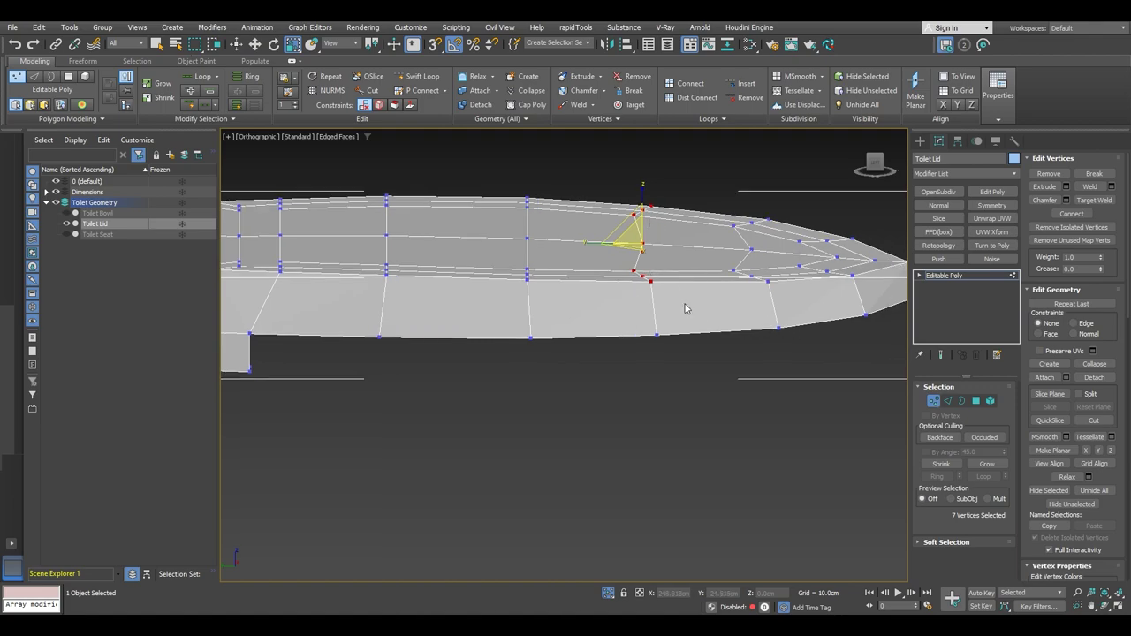
middle_drag(685, 308, 582, 300)
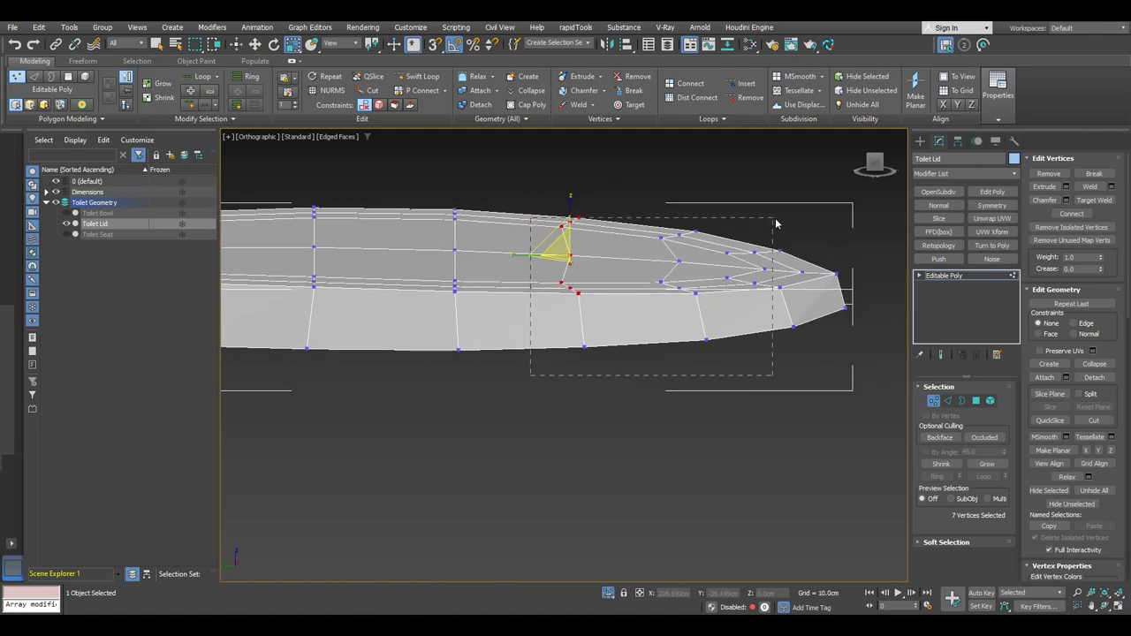
drag(775, 222, 871, 185)
scroll(779, 290, down, 2)
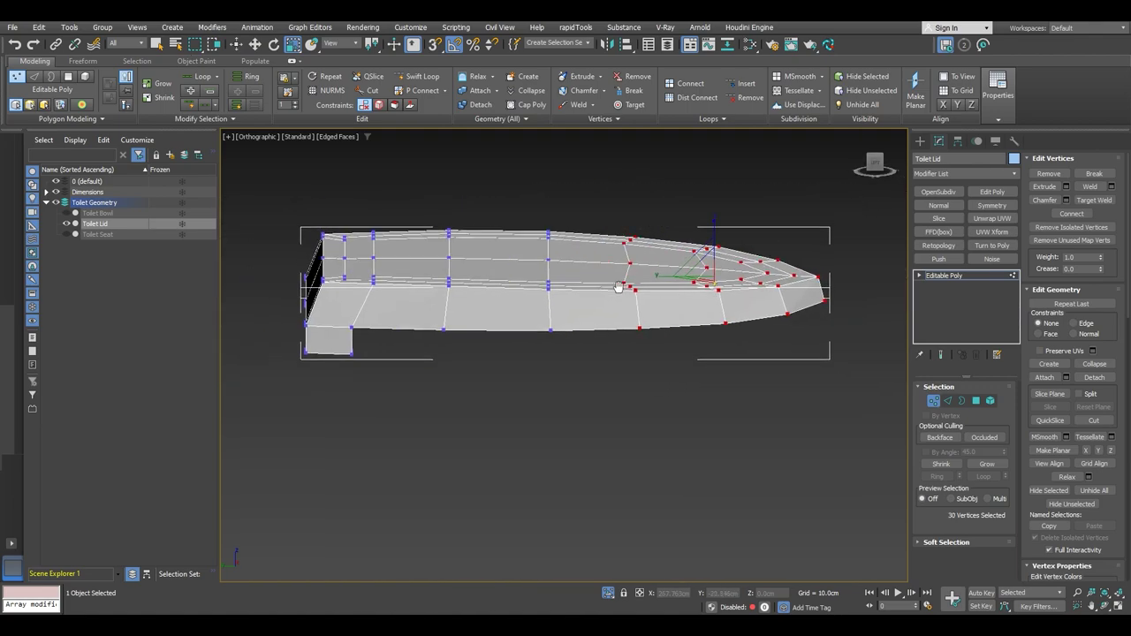
middle_drag(618, 287, 630, 287)
drag(382, 201, 382, 198)
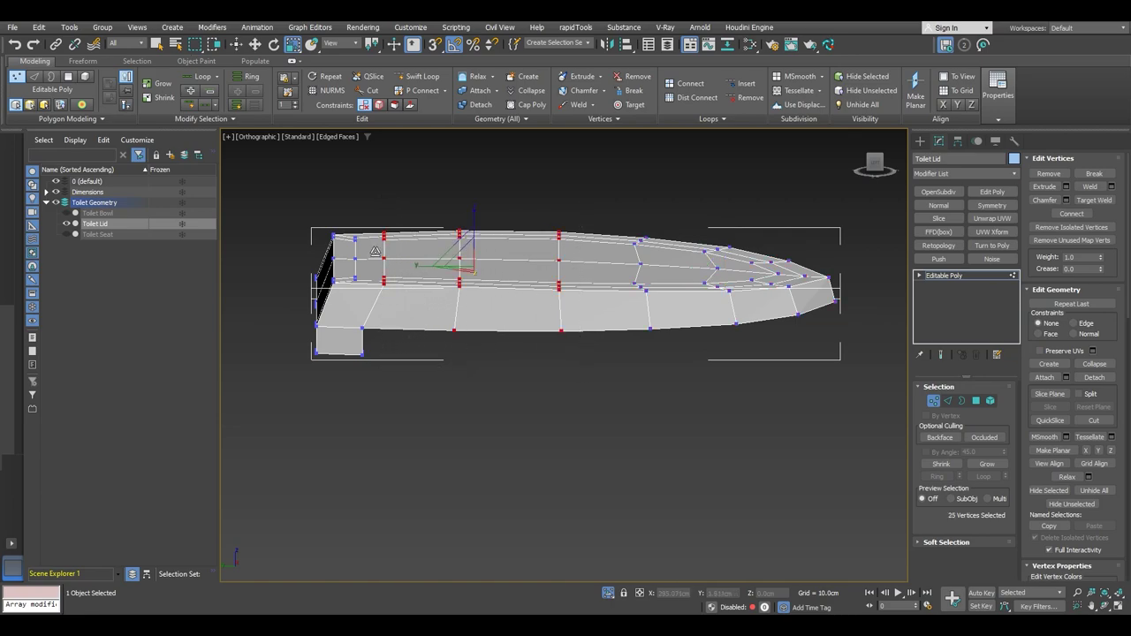
middle_drag(421, 268, 438, 261)
alt+drag(441, 368, 632, 305)
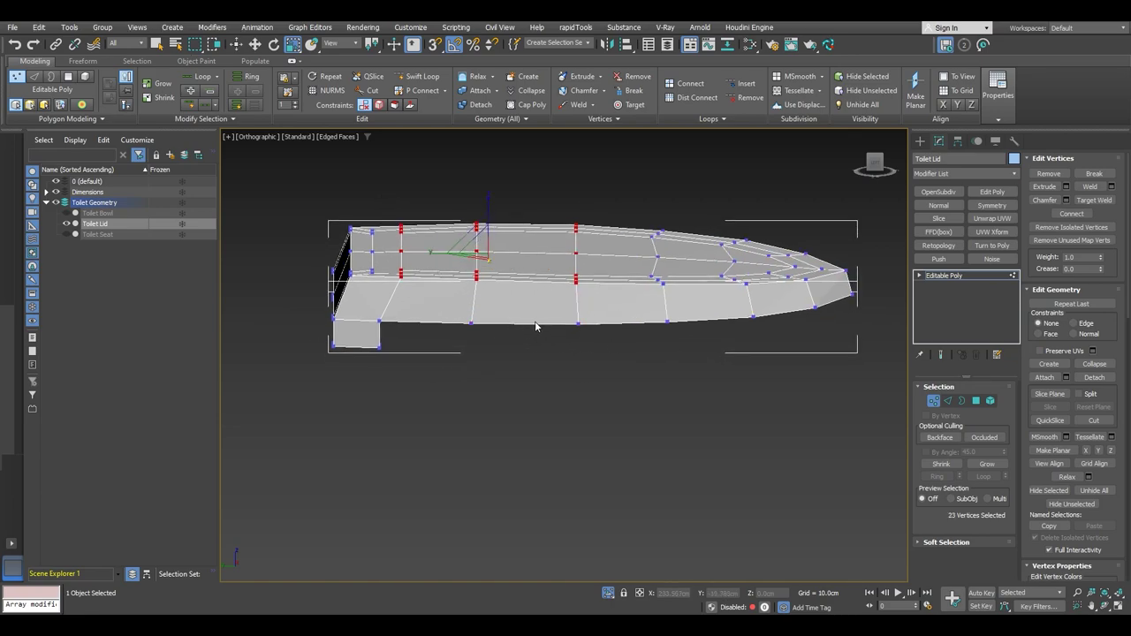
click(562, 175)
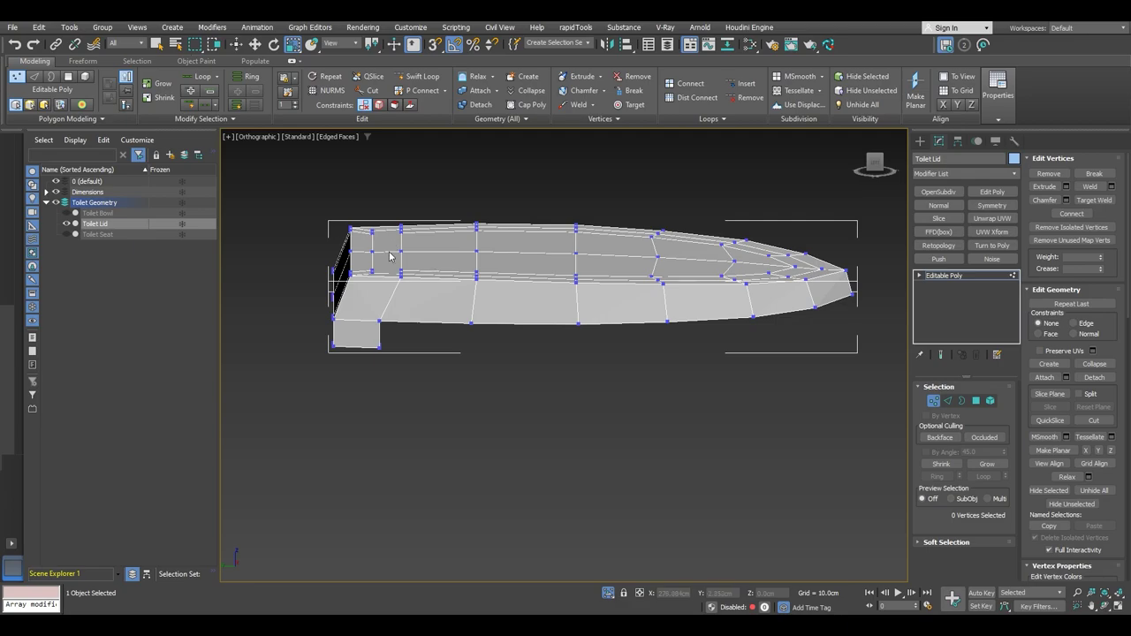
- Select the two vertices just inside the inset corner on each side of the lid's rear
alt+middle_drag(433, 255, 331, 323)
scroll(413, 159, up, 5)
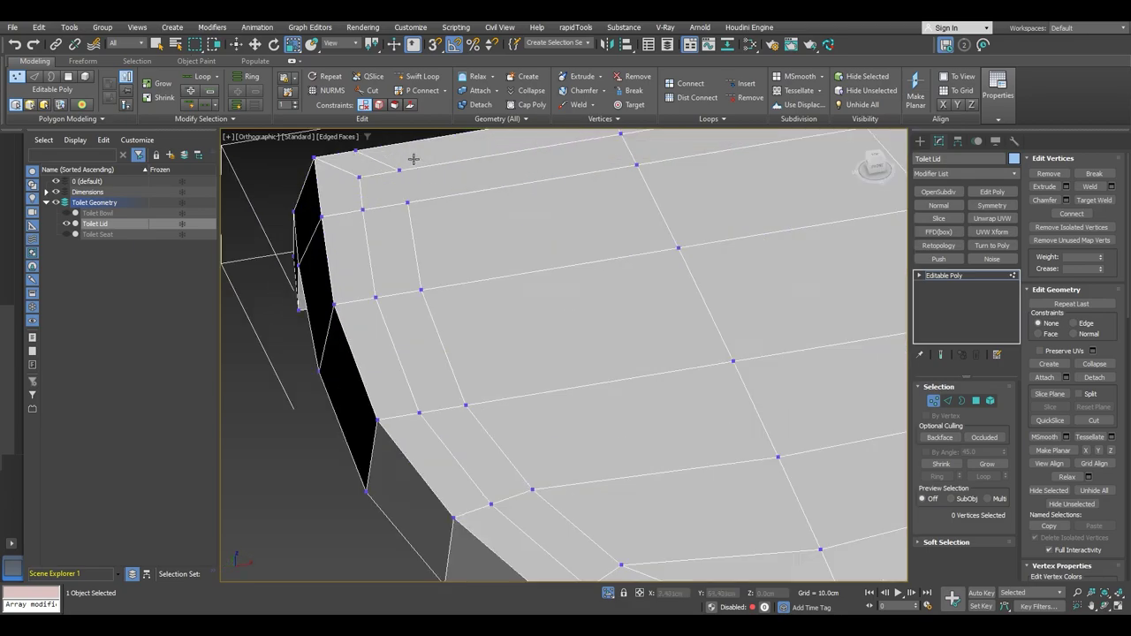
key(1)
key(1)
click(409, 204)
middle_drag(422, 198, 408, 274)
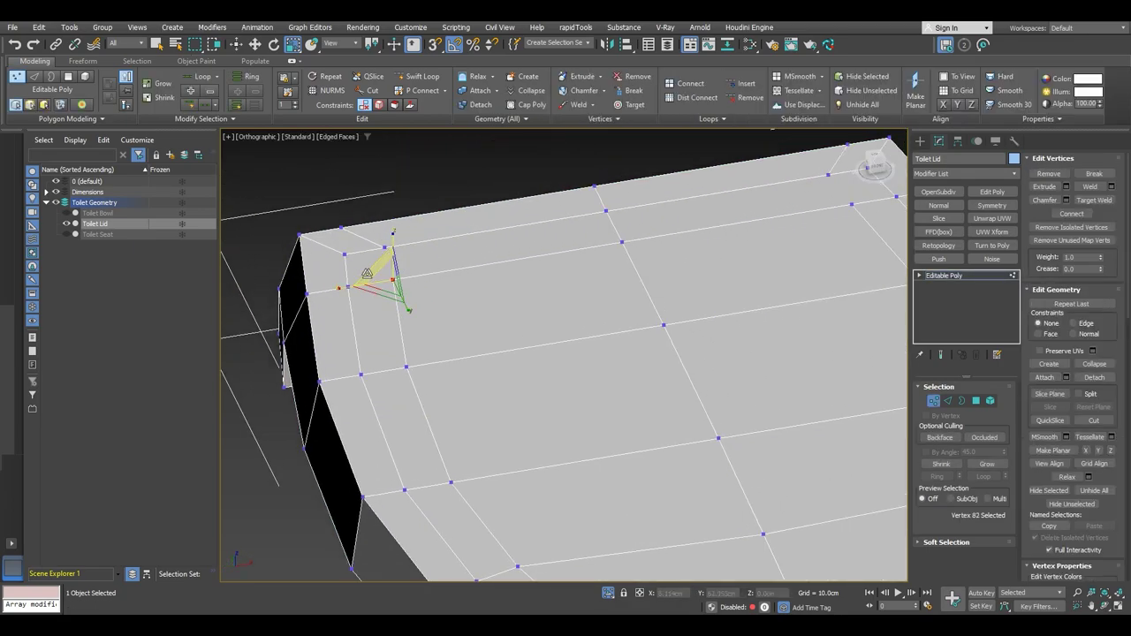
drag(385, 255, 386, 249)
ctrl+click(392, 280)
middle_drag(591, 261, 415, 283)
ctrl+click(651, 194)
ctrl+click(676, 227)
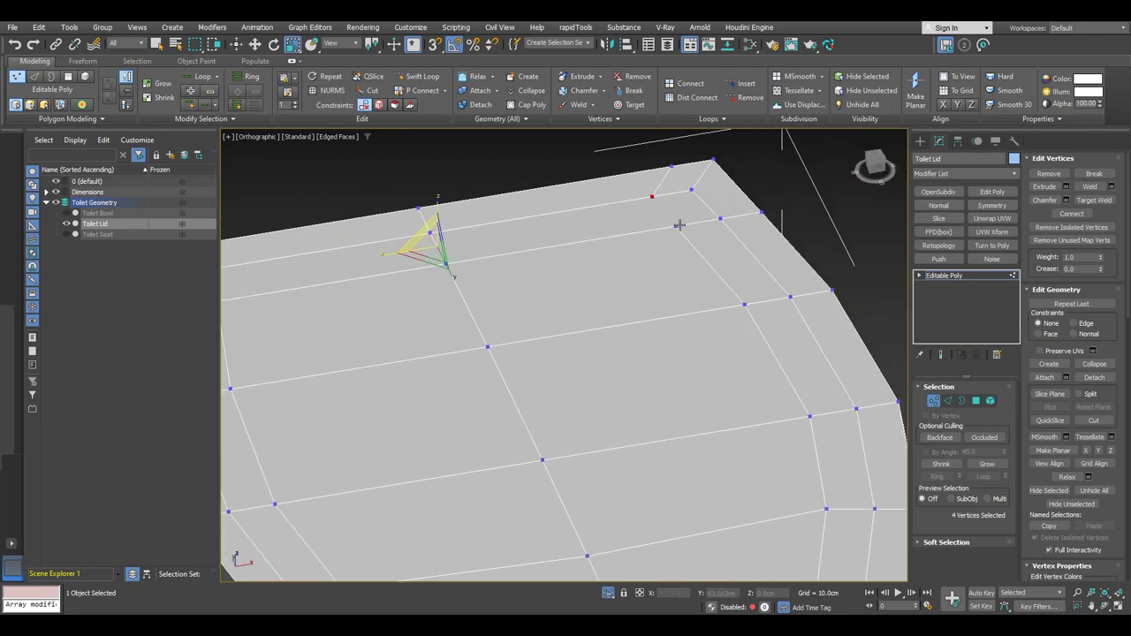
ctrl+click(676, 226)
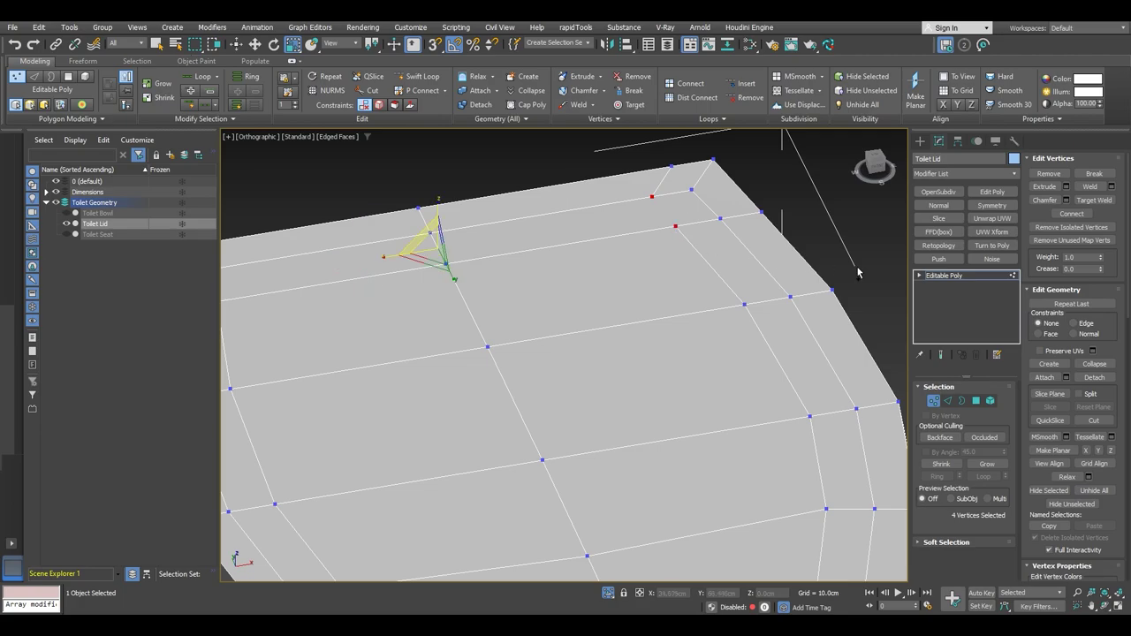
- Raise the outer inset's rear row of five vertices to the height of the lid's top edge
scroll(680, 270, down, 4)
alt+middle_drag(530, 331, 589, 262)
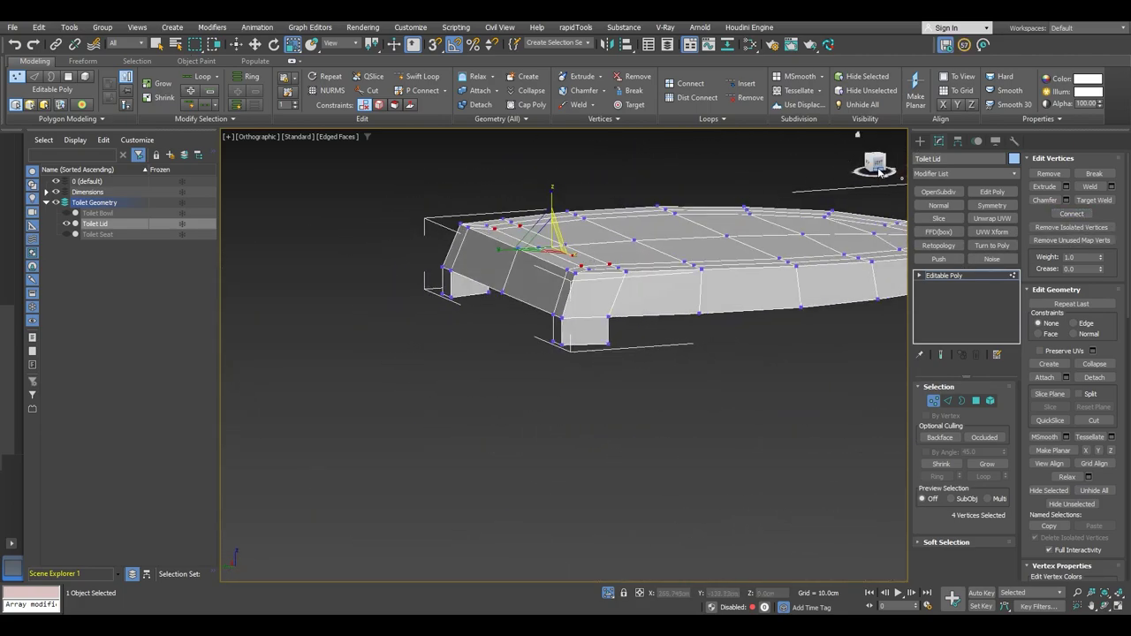
click(879, 170)
key(F3)
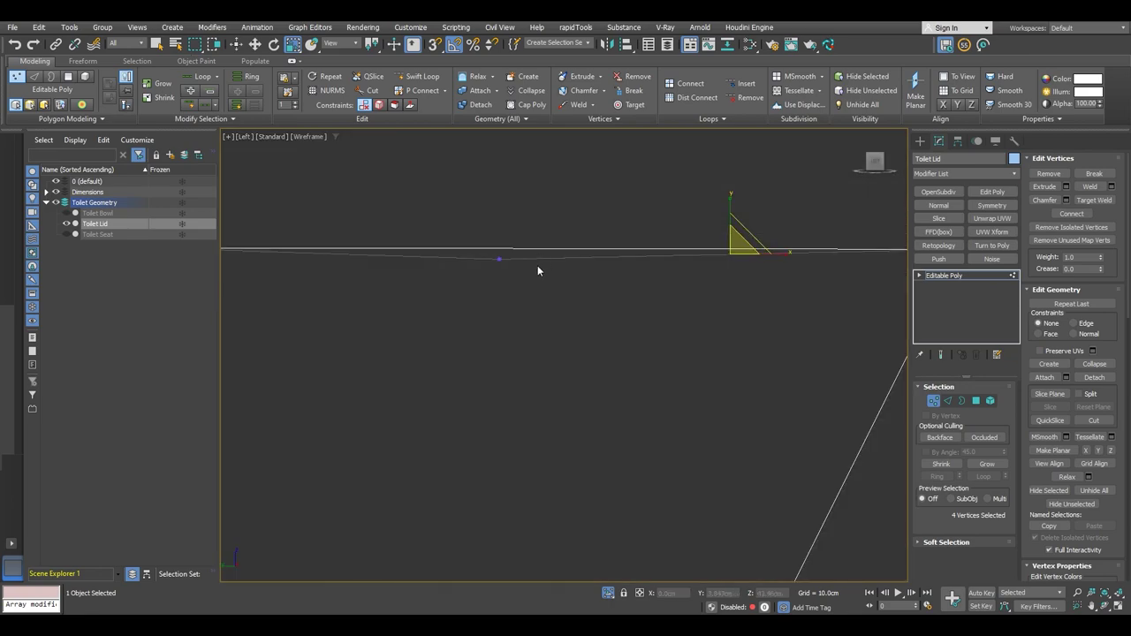
drag(525, 285, 524, 201)
key(w)
scroll(480, 256, up, 2)
scroll(525, 214, down, 6)
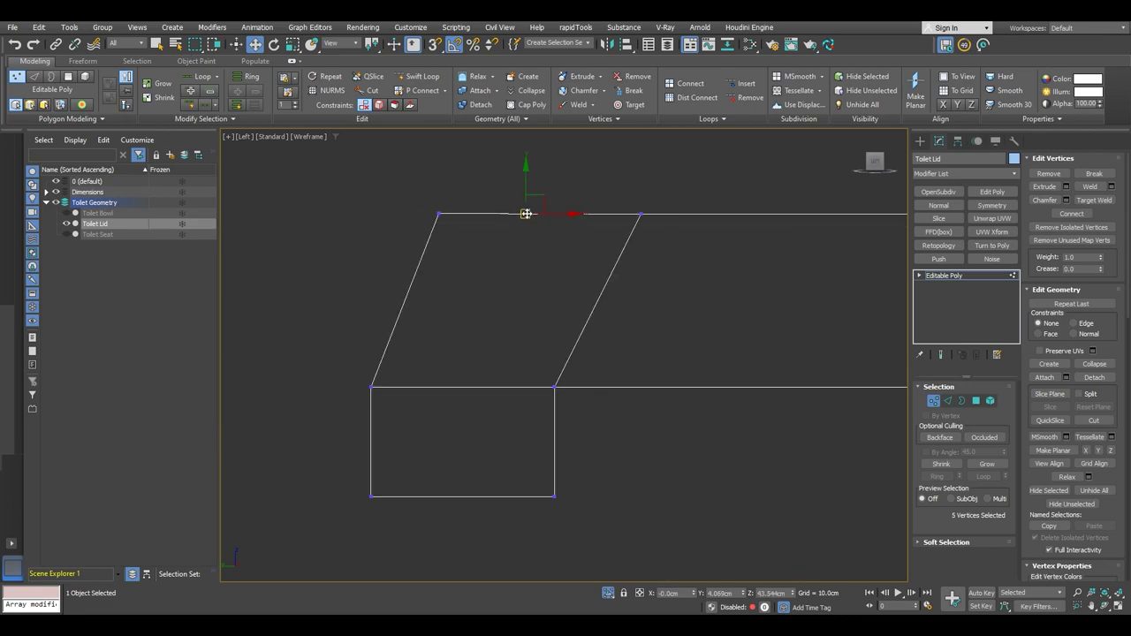
mouse_move(560, 232)
alt+middle_down()
mouse_move(537, 242)
mouse_move(540, 273)
mouse_move(519, 302)
mouse_move(467, 335)
mouse_move(534, 315)
alt+middle_up()
key(F3)
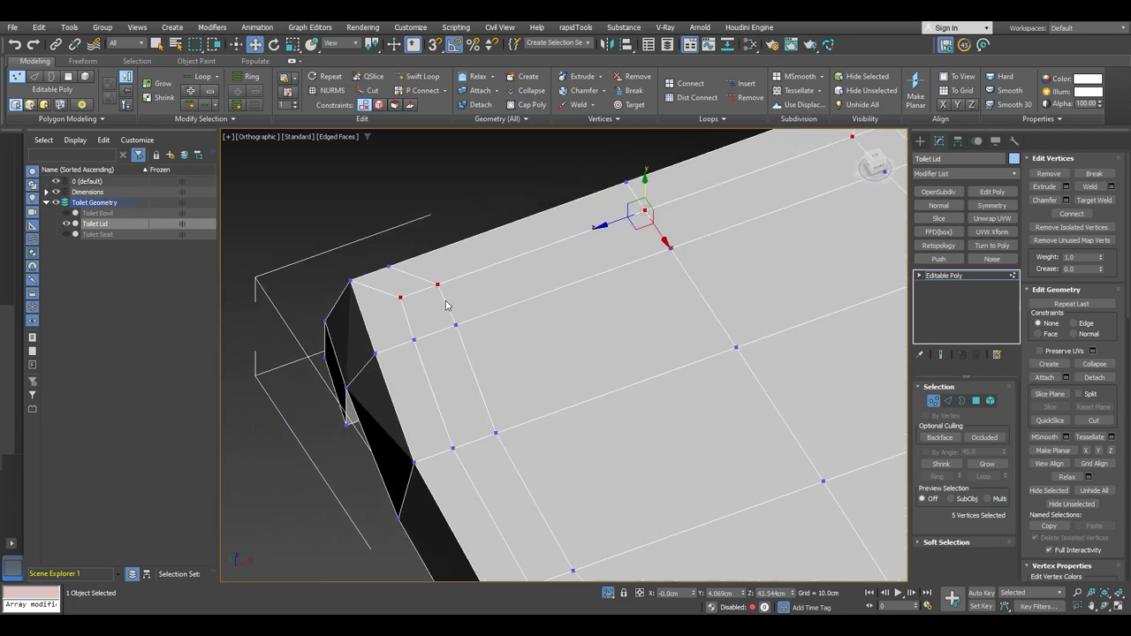
- Select the rear-edge vertex and the neighbouring inset-corner vertex at both rear corners of the lid
scroll(448, 300, down, 3)
scroll(437, 295, up, 3)
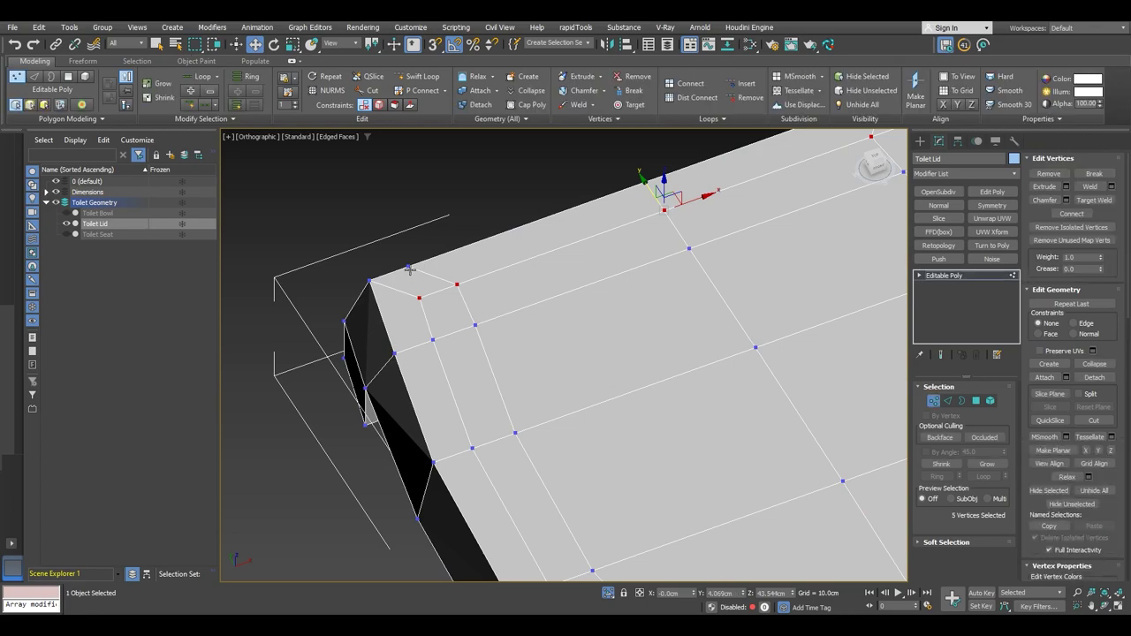
click(410, 269)
ctrl+click(422, 297)
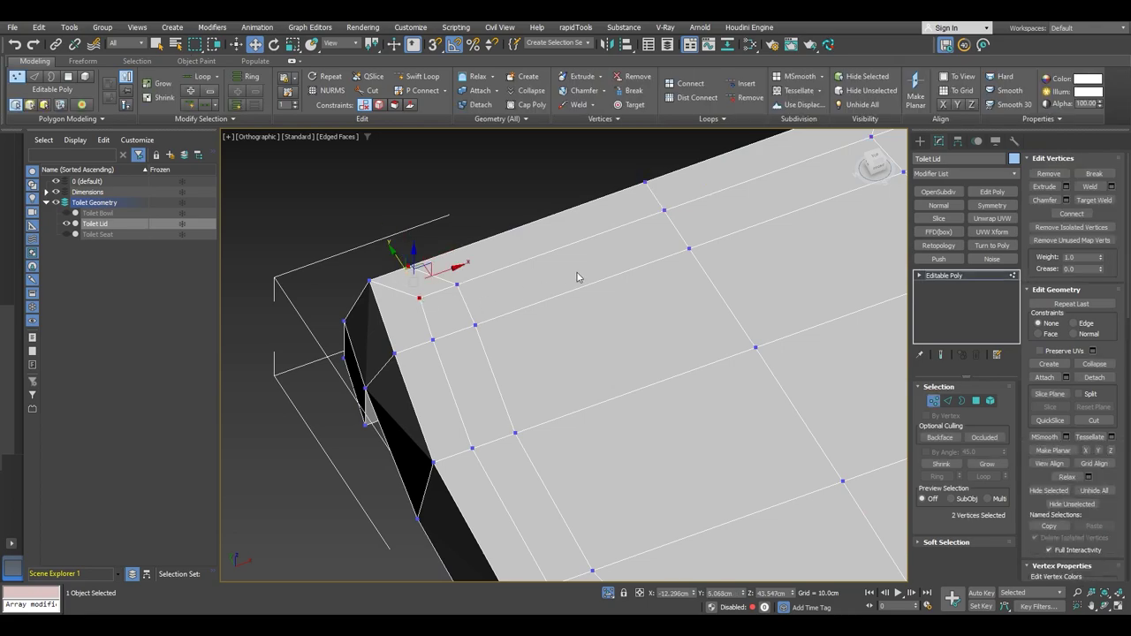
scroll(624, 247, down, 3)
middle_drag(624, 247, 556, 303)
ctrl+click(735, 197)
ctrl+click(756, 215)
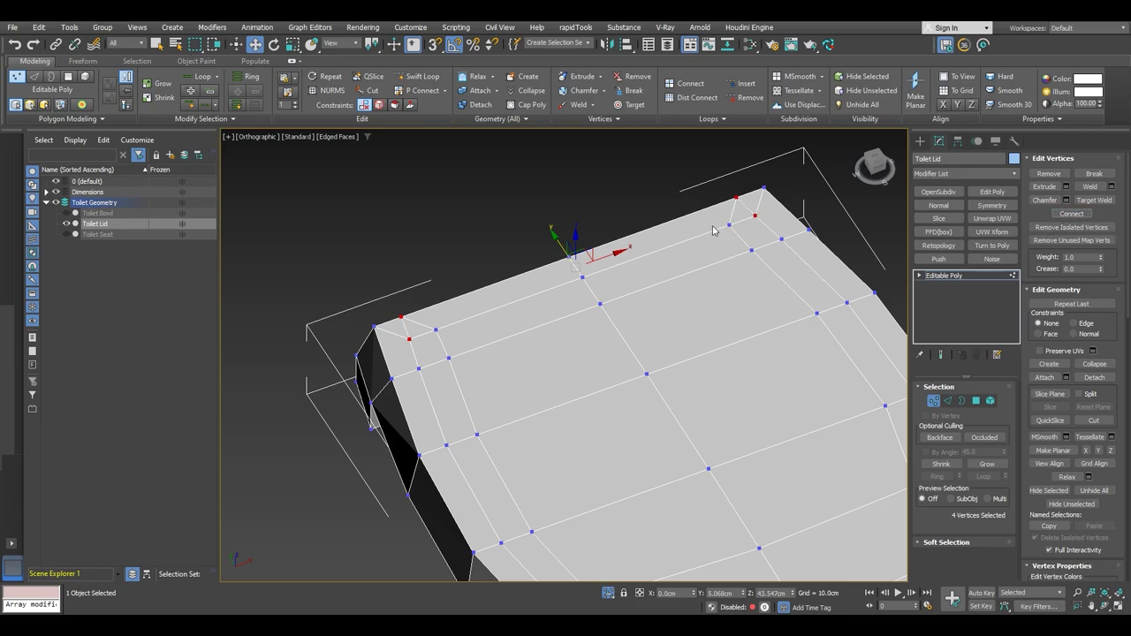
scroll(711, 227, down, 3)
alt+middle_drag(590, 311, 725, 294)
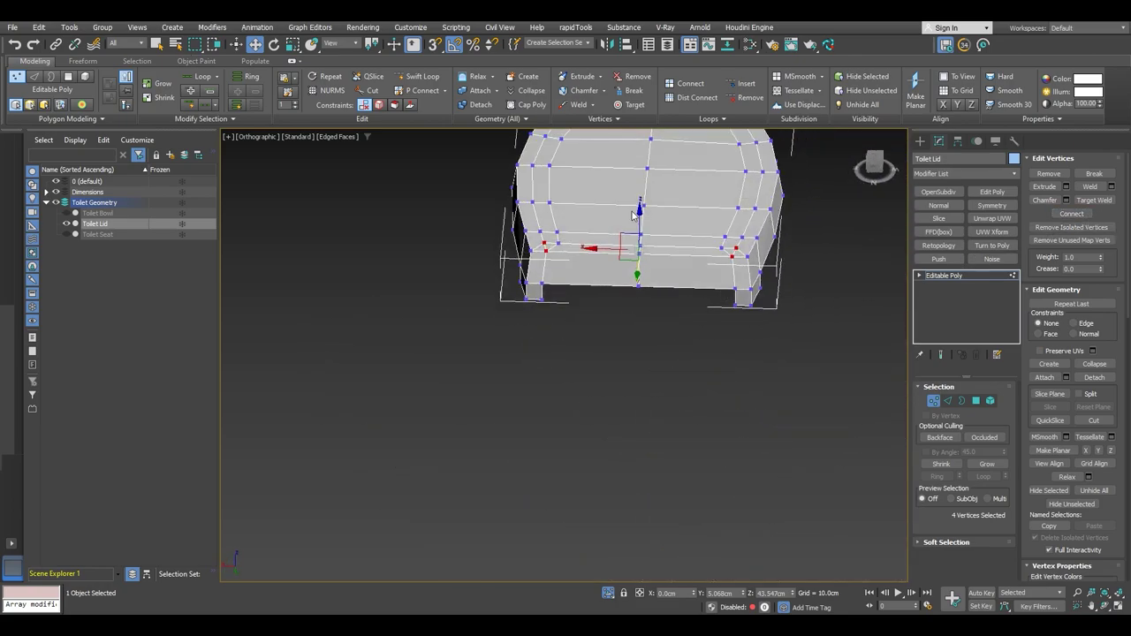
- Insert a lengthwise edge loop with Swift Loop just inside one rear leg, running through the lid's top
click(417, 76)
scroll(555, 265, up, 5)
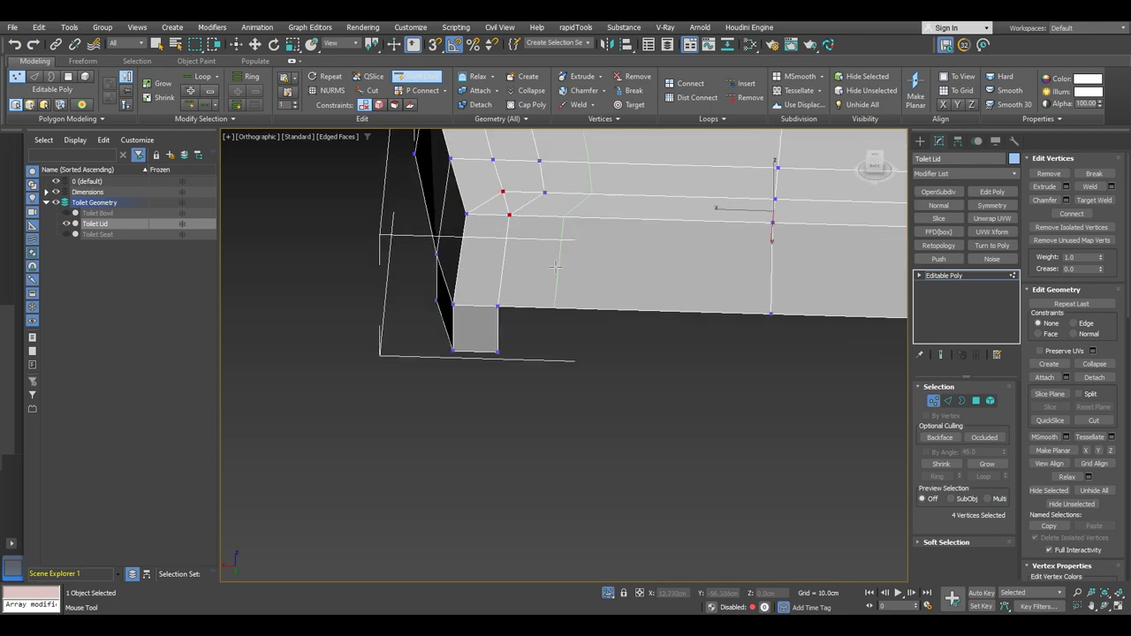
click(546, 253)
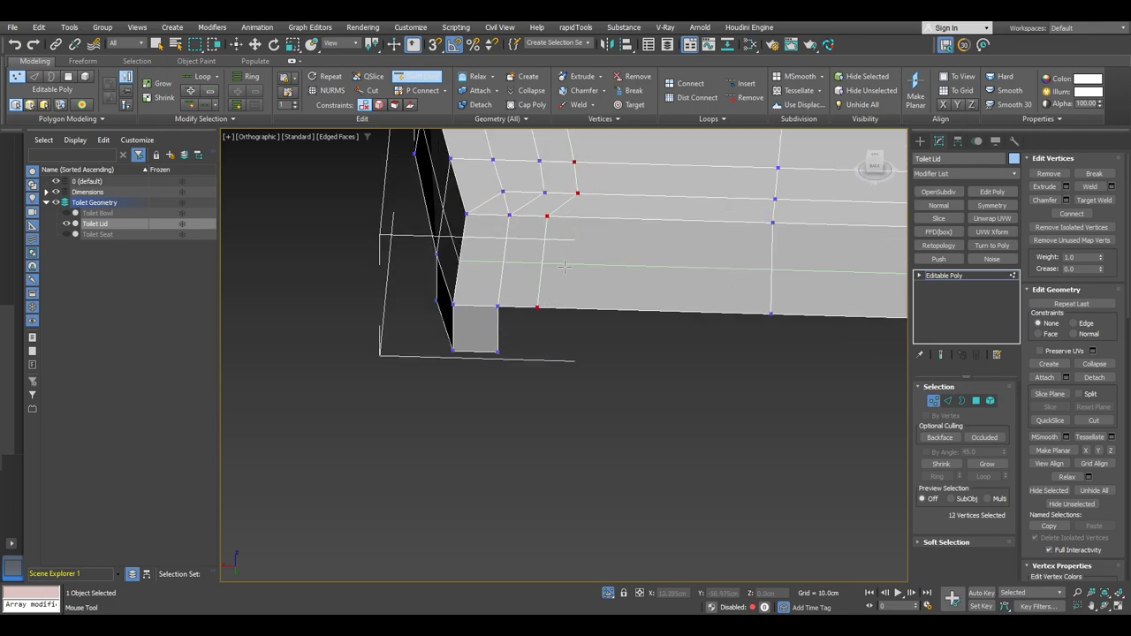
scroll(495, 292, down, 3)
mouse_move(489, 304)
alt+middle_down()
mouse_move(501, 331)
mouse_move(463, 351)
mouse_move(483, 321)
alt+middle_up()
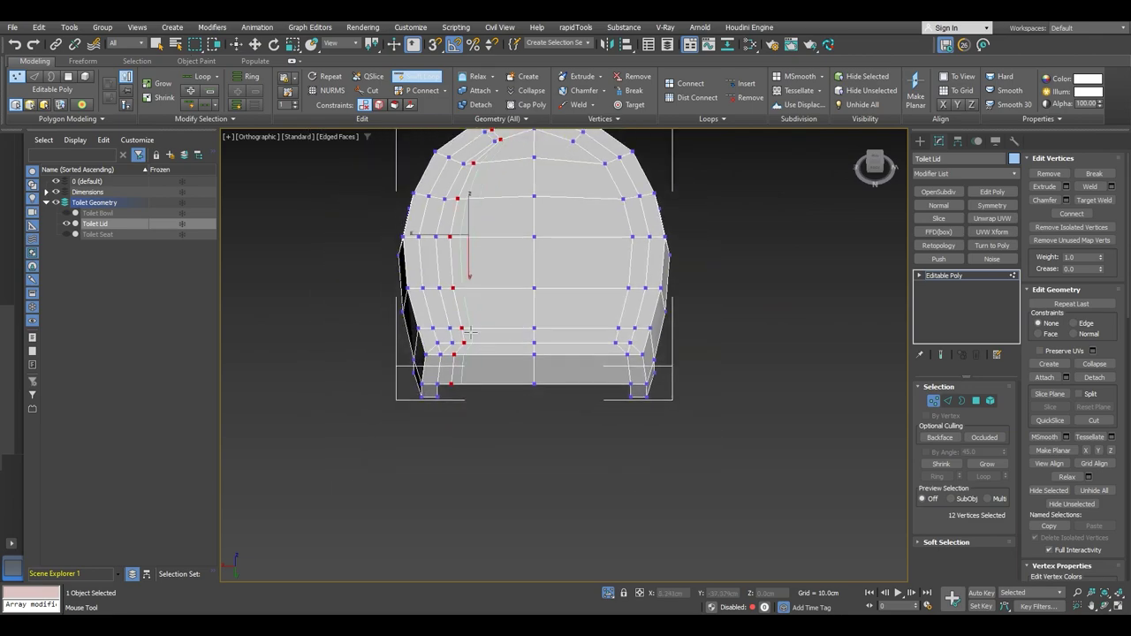
key(w)
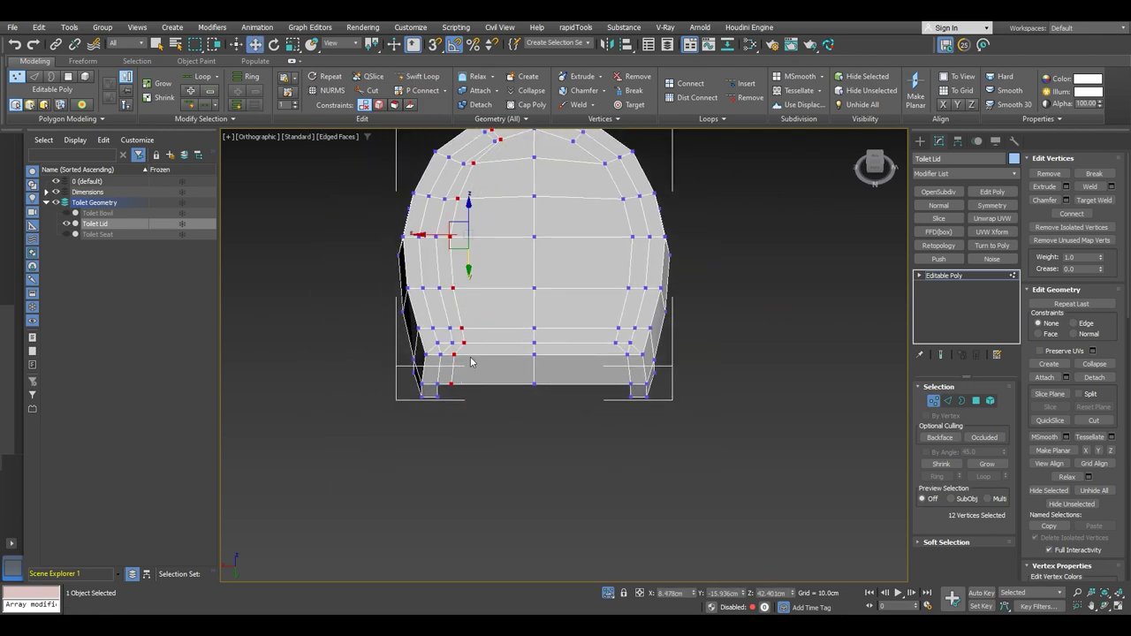
- Remove the new lengthwise loop's edges across the lid's top, keeping only its segment on the rear face
click(949, 402)
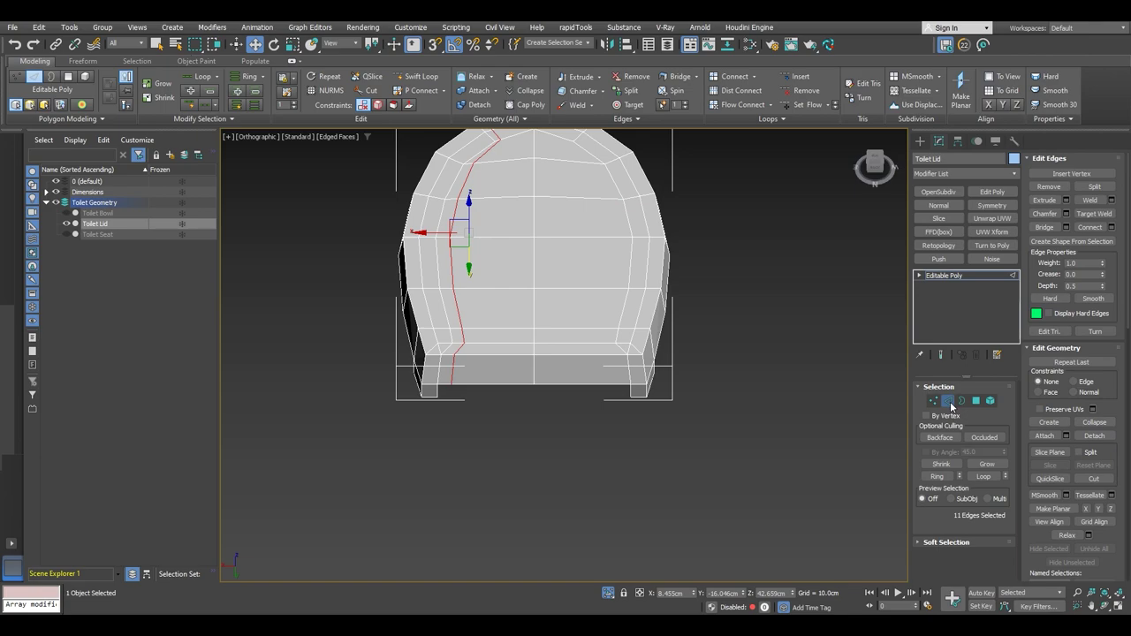
scroll(457, 352, up, 4)
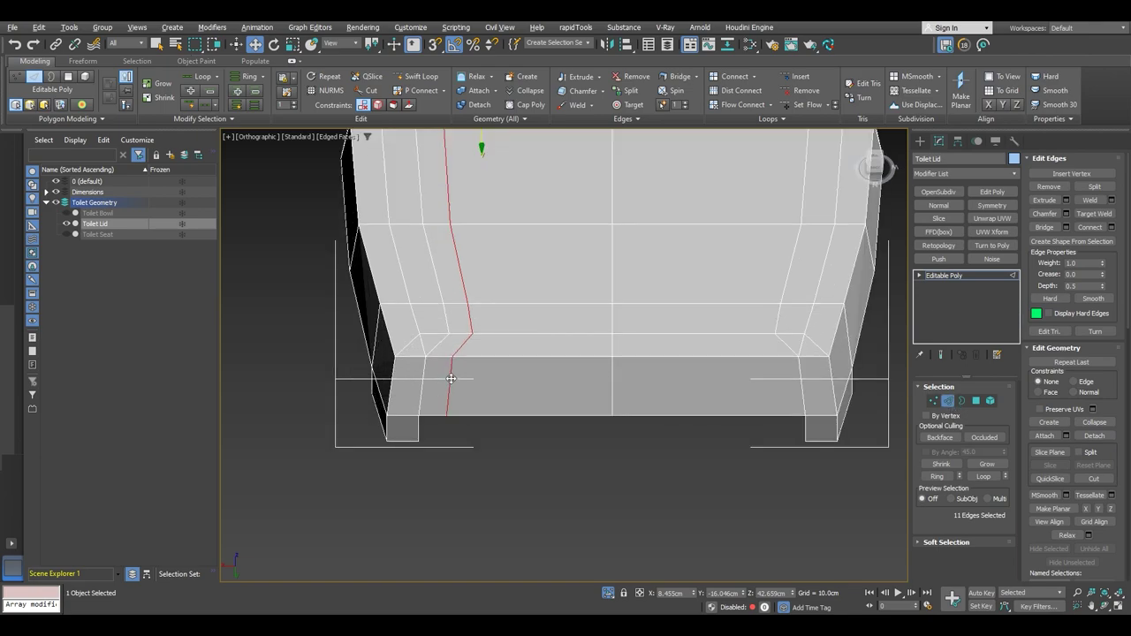
scroll(468, 422, down, 4)
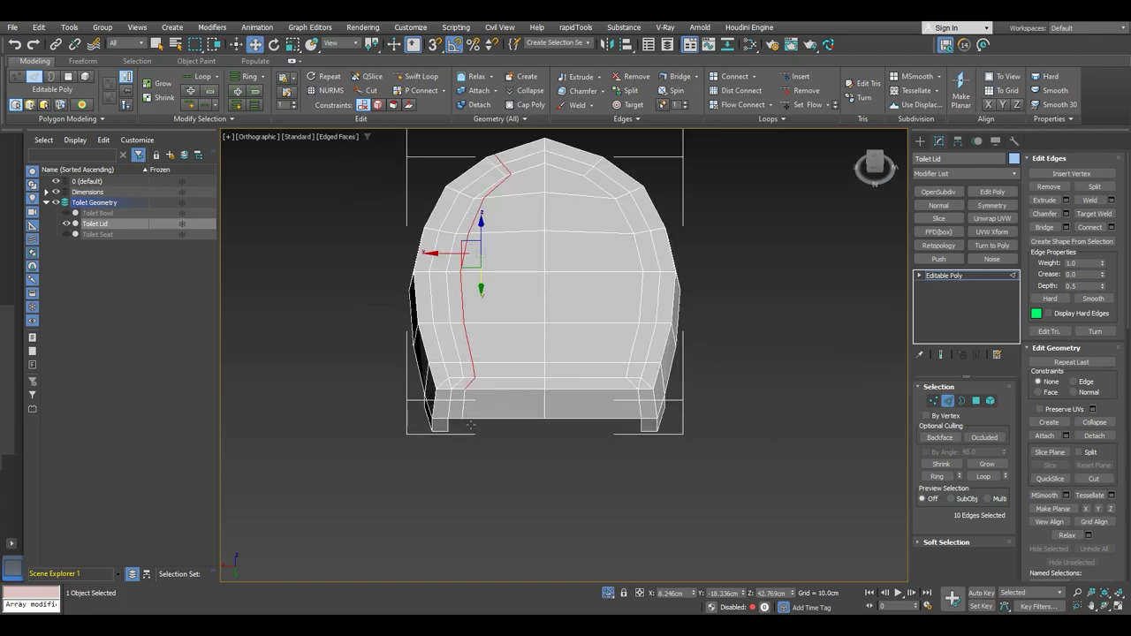
click(546, 409)
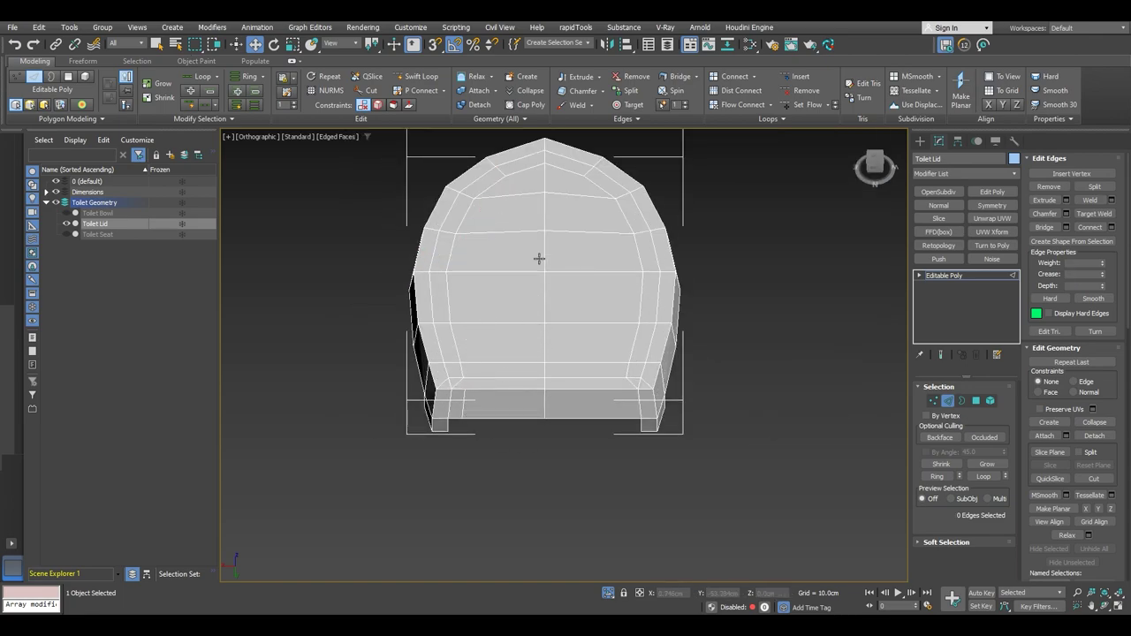
- Connect the inset-corner vertex to the rear-edge vertex of the kept segment, and remove the old diagonal edge there
scroll(475, 361, up, 5)
key(1)
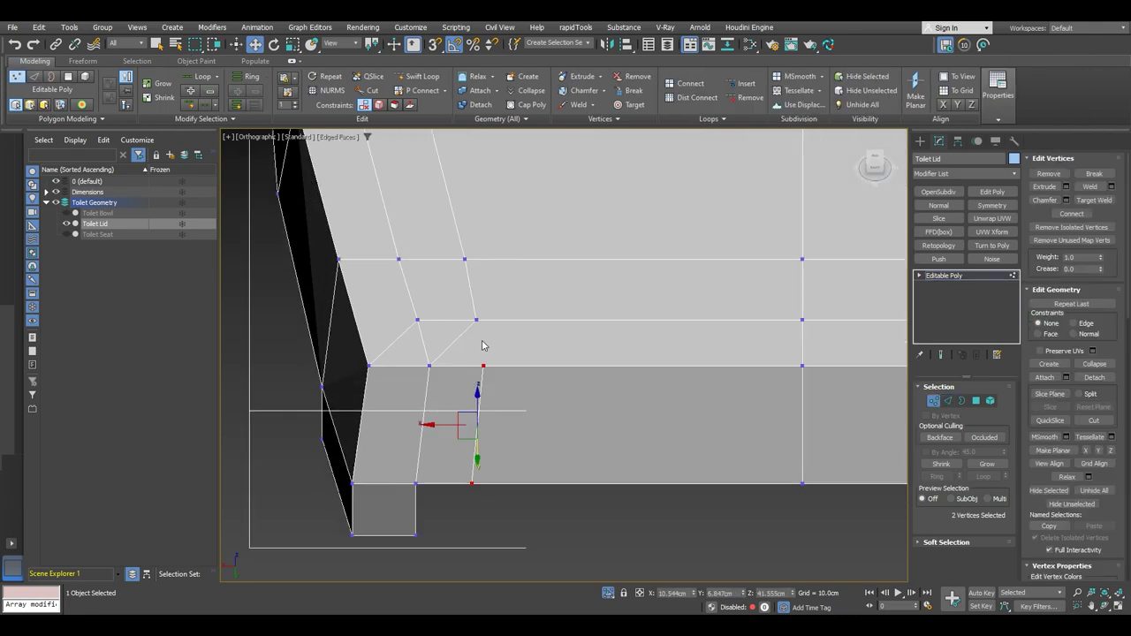
click(479, 321)
ctrl+click(485, 363)
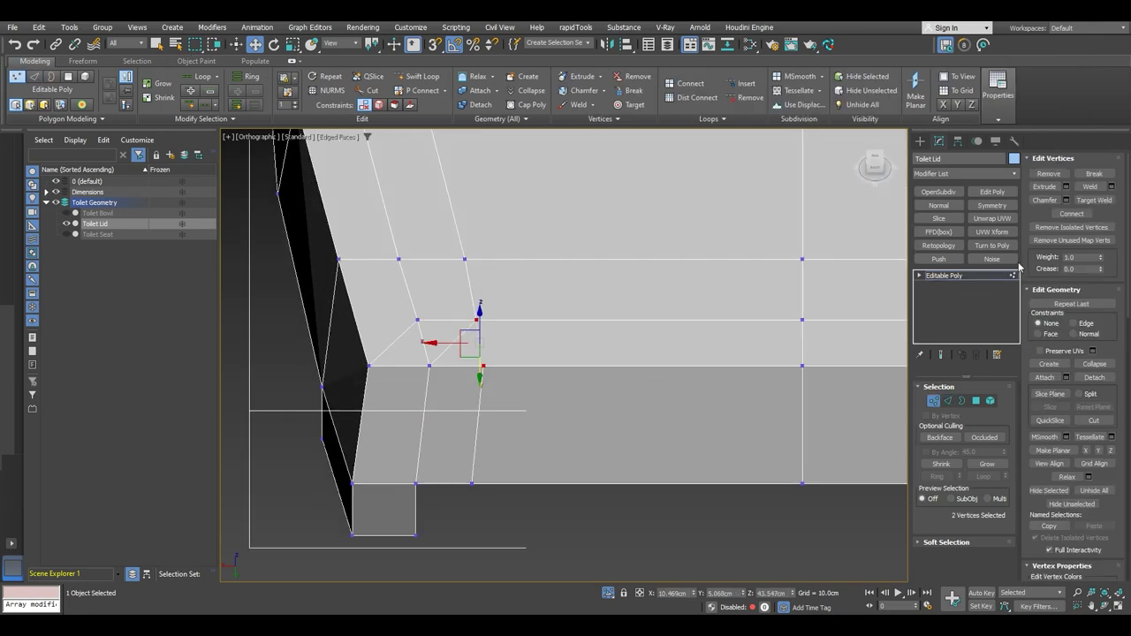
key(2)
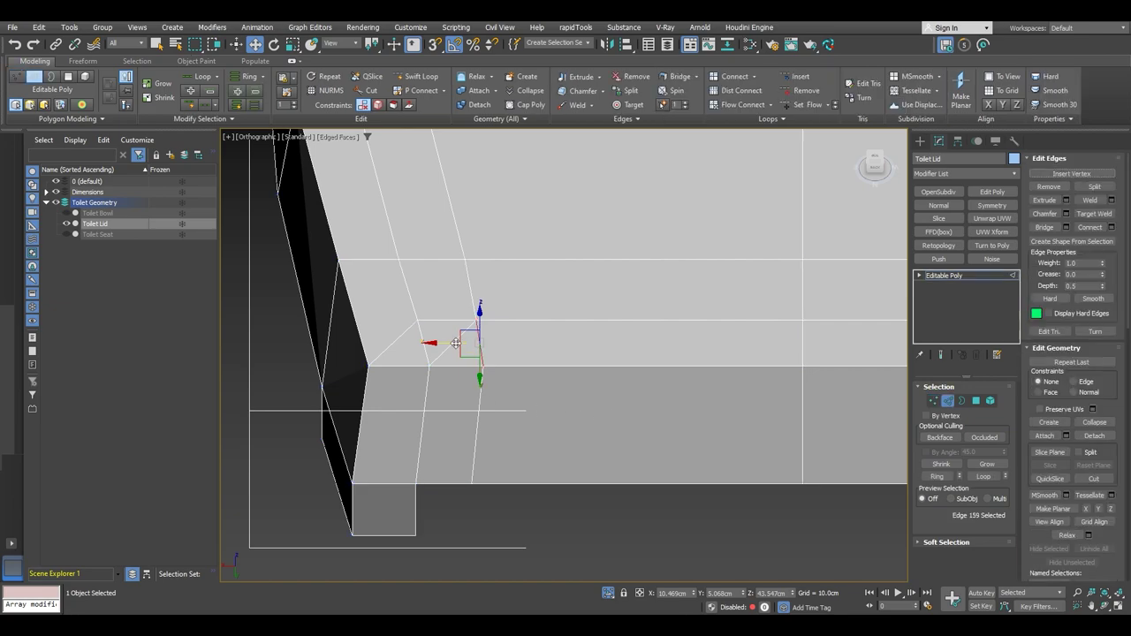
click(454, 343)
click(485, 404)
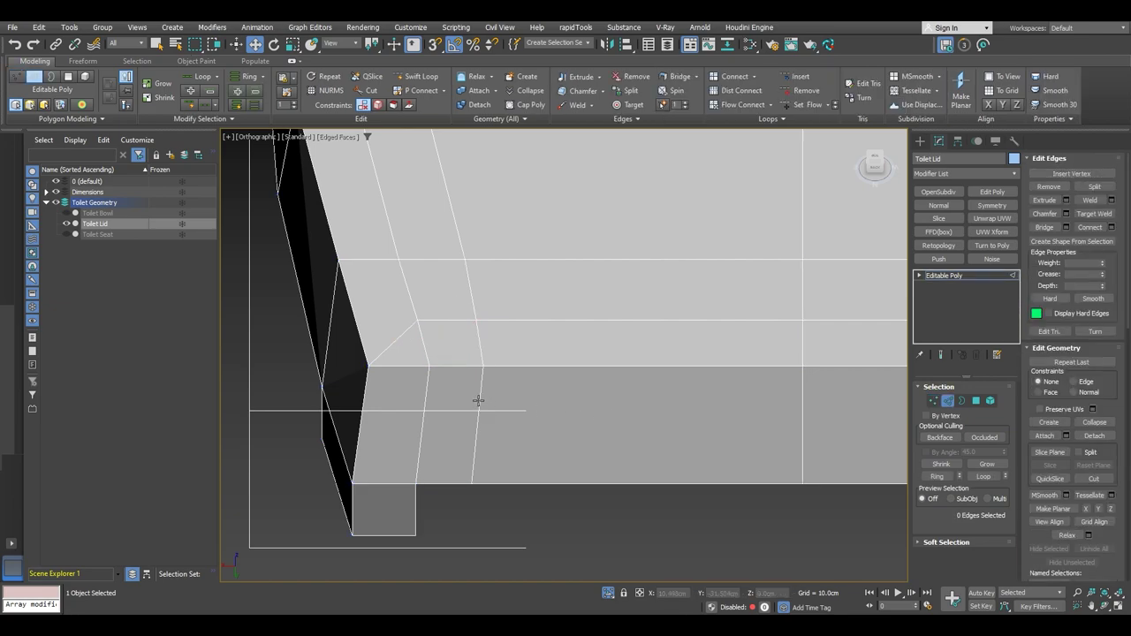
- Insert a crosswise edge loop with Swift Loop down the rear leg's outer side, running across the lid's top
click(405, 332)
scroll(406, 332, down, 3)
alt+middle_drag(406, 332, 504, 358)
click(417, 76)
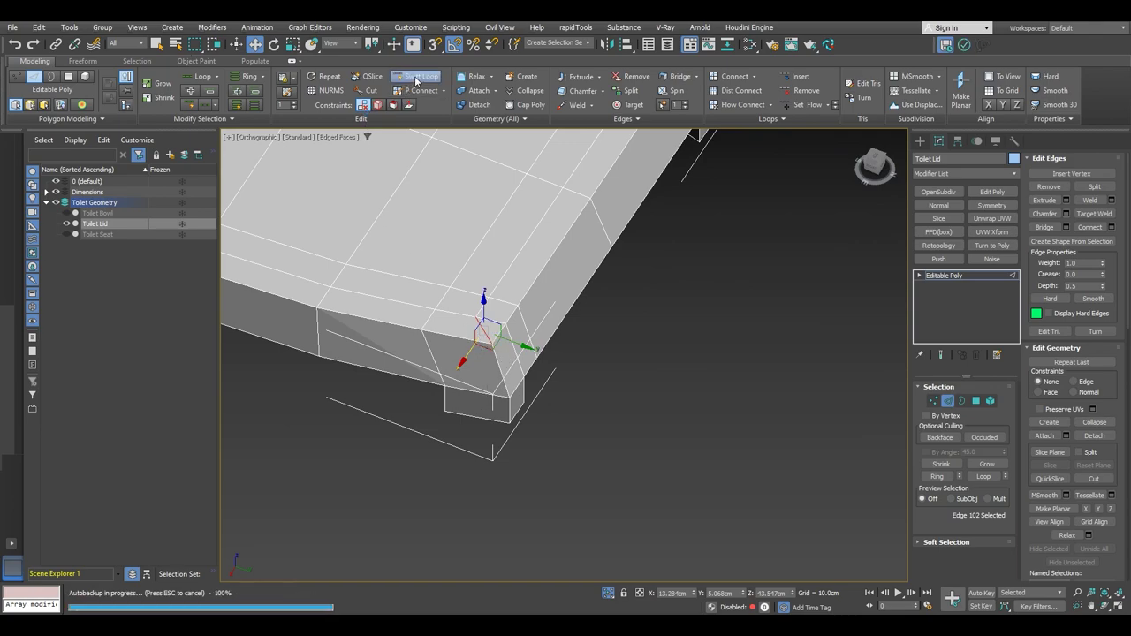
alt+middle_drag(466, 348, 503, 339)
scroll(479, 348, up, 3)
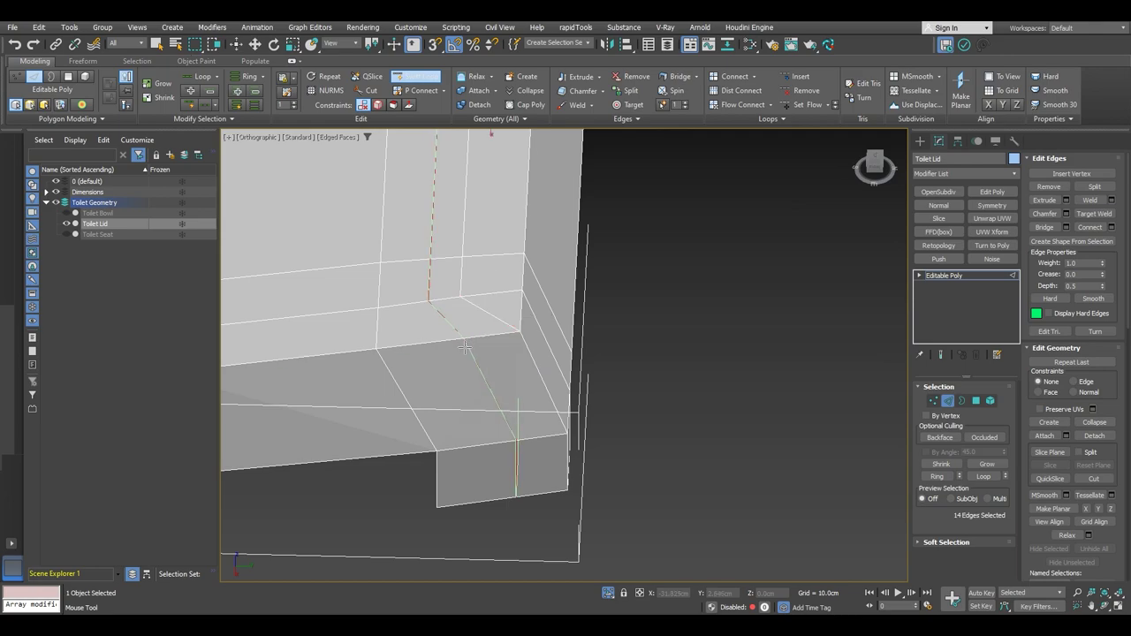
click(478, 358)
key(w)
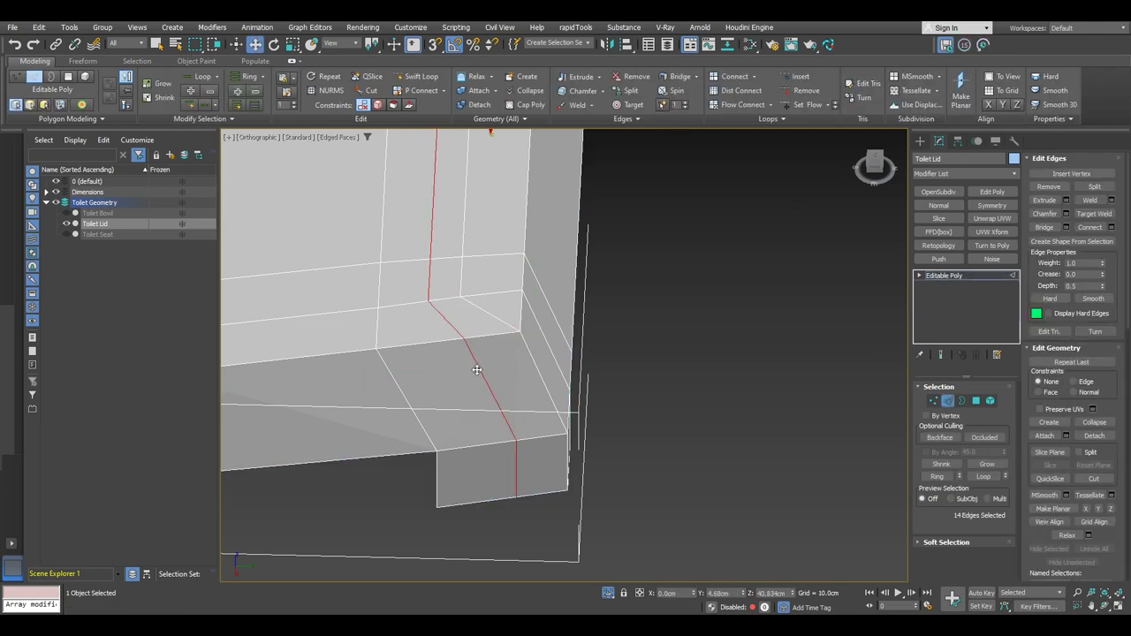
- Remove the crosswise loop's edges across the lid's top, keeping its segments on the side walls and legs
alt+click(484, 372)
alt+click(517, 475)
scroll(520, 483, down, 4)
alt+middle_drag(519, 483, 348, 445)
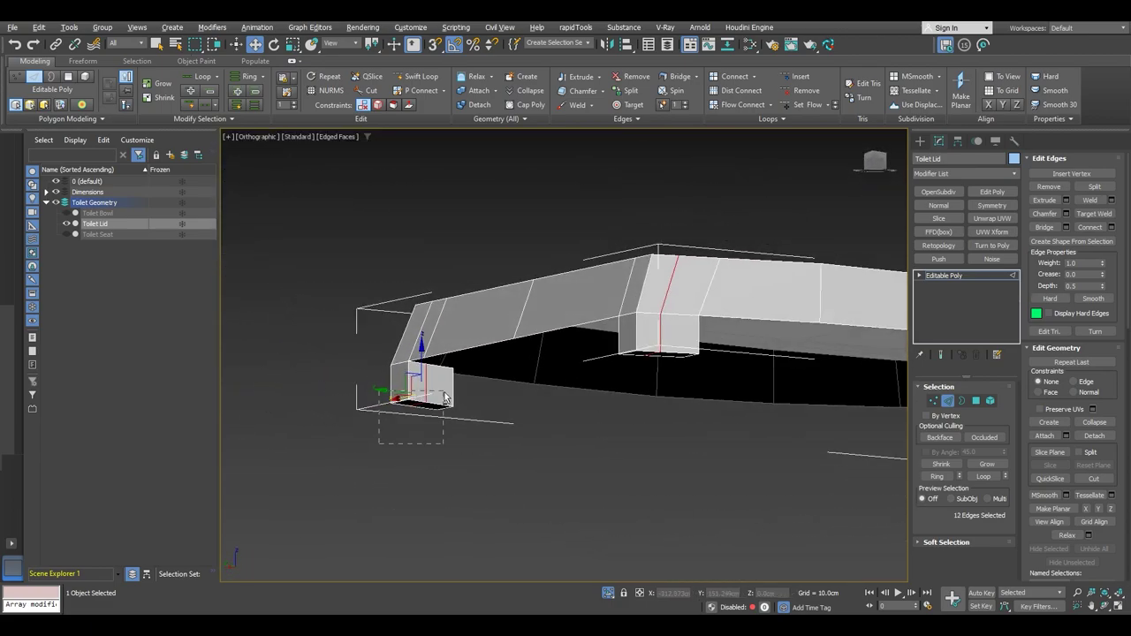
alt+drag(444, 394, 447, 391)
alt+middle_drag(446, 391, 537, 423)
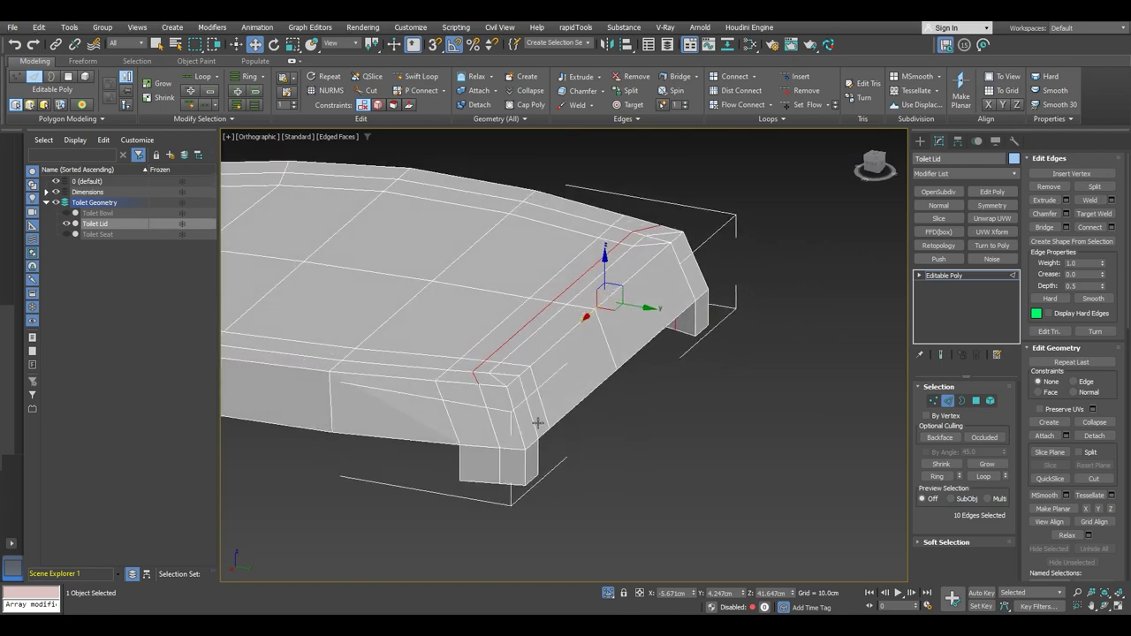
key(ctrl+BackSpace)
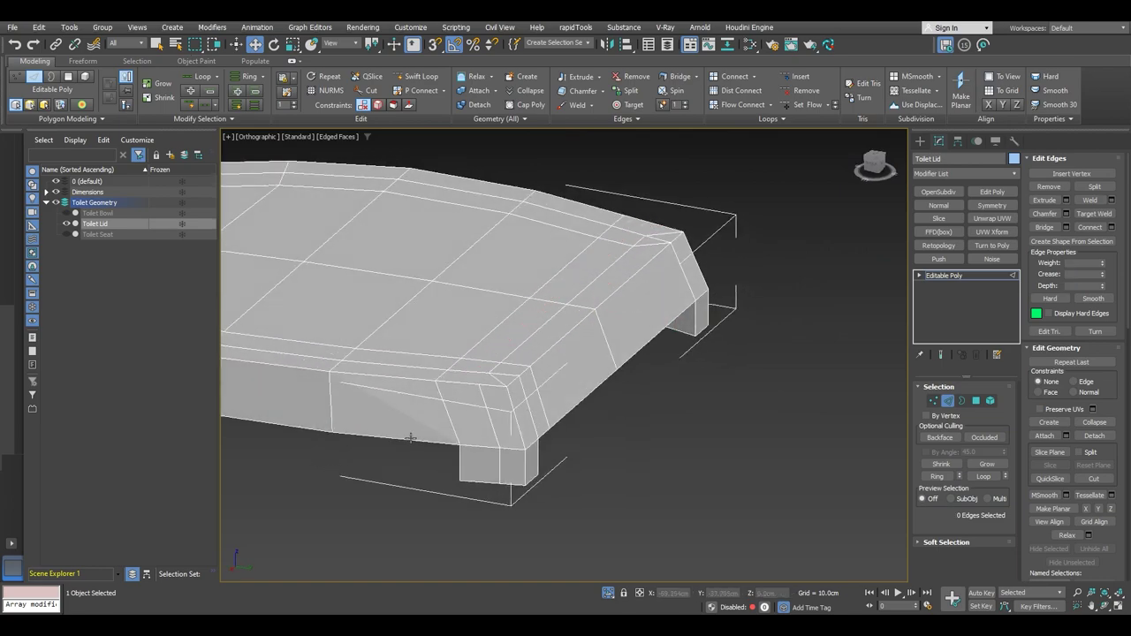
- Connect the inset-corner vertex to the side-edge vertex above the kept segment on the rear leg's side
alt+middle_drag(537, 391, 565, 386)
scroll(588, 343, up, 3)
key(1)
click(568, 317)
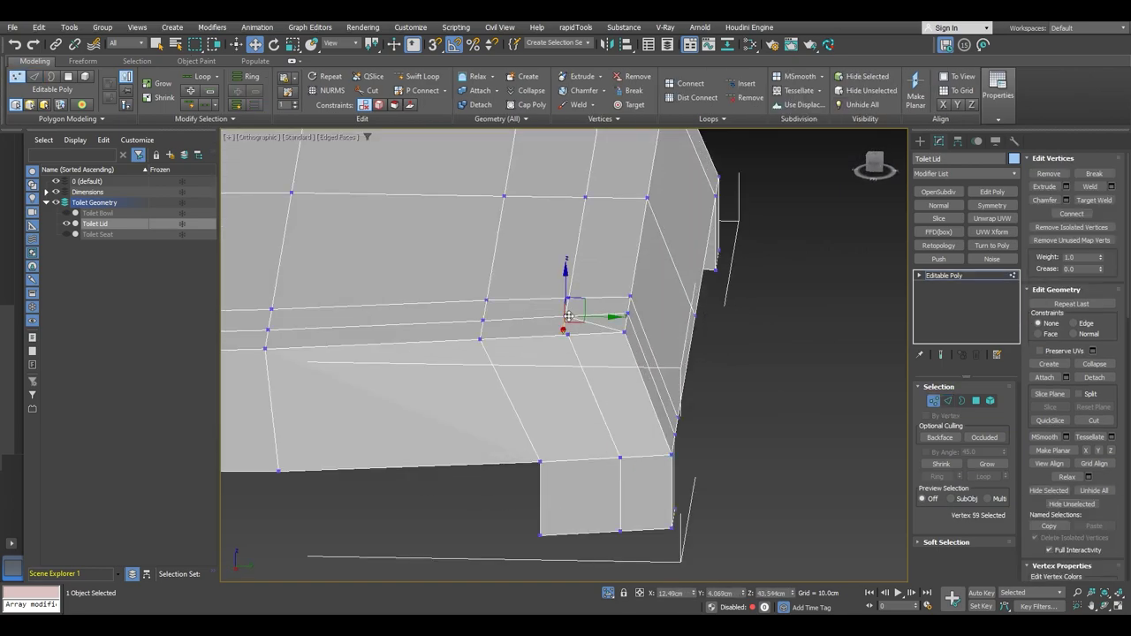
ctrl+click(566, 338)
scroll(567, 338, up, 3)
alt+middle_drag(570, 326, 606, 323)
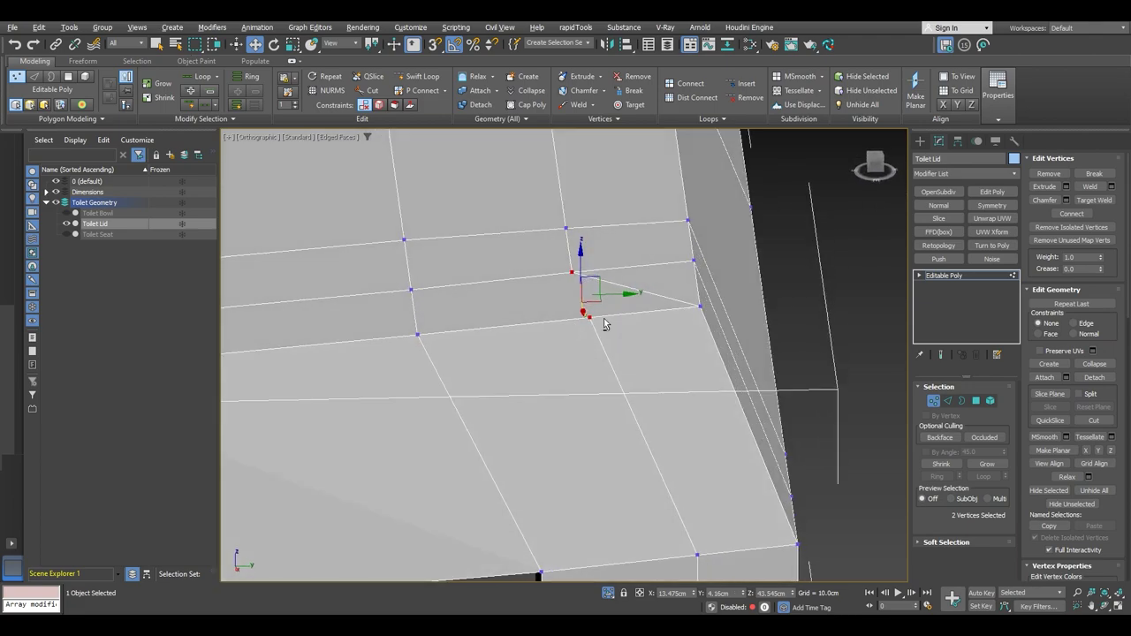
click(1071, 214)
- Remove the leftover diagonal edge between the inset corner and the outer rear corner
key(2)
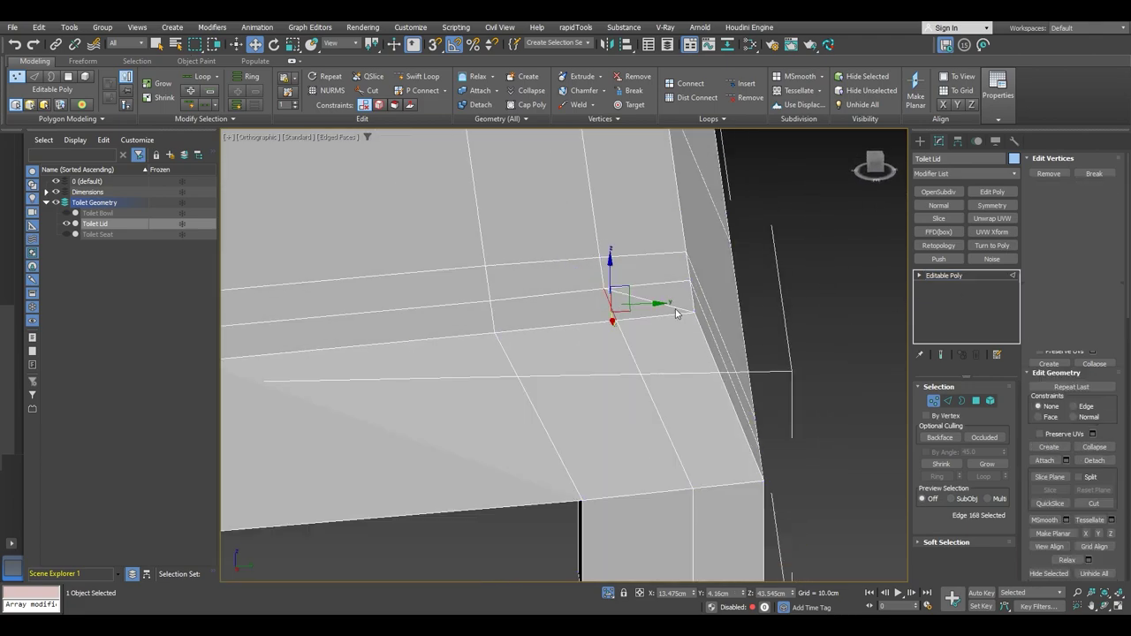
click(674, 307)
scroll(675, 307, down, 3)
alt+middle_drag(674, 307, 828, 214)
key(BackSpace)
- In the Front view, delete all polygons of the lid's negative-X half
scroll(657, 328, down, 8)
click(875, 173)
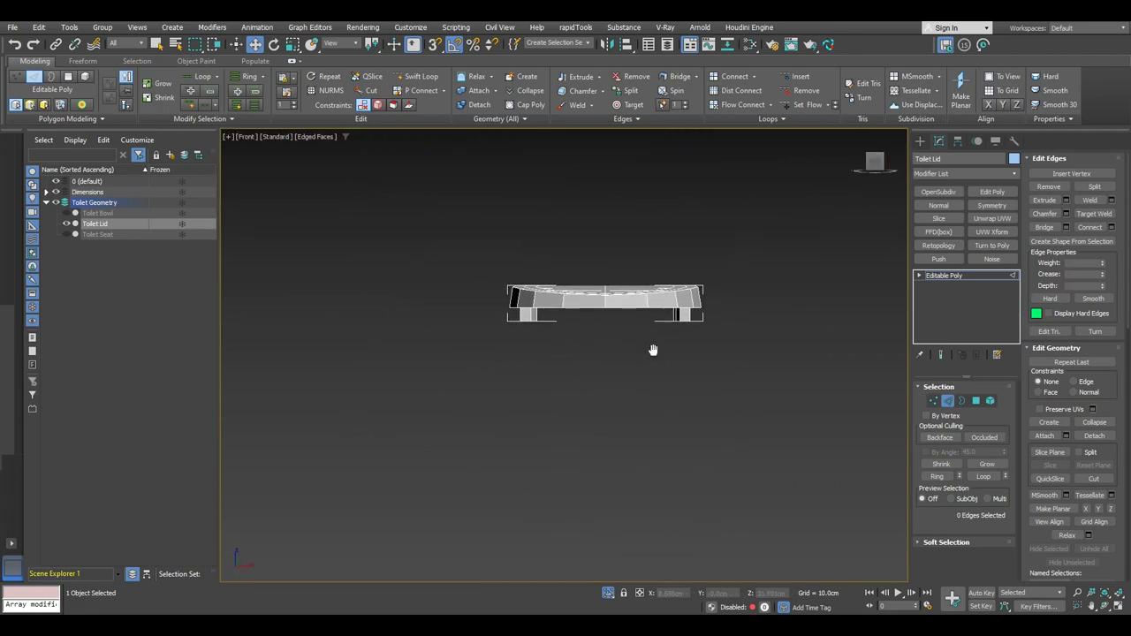
key(4)
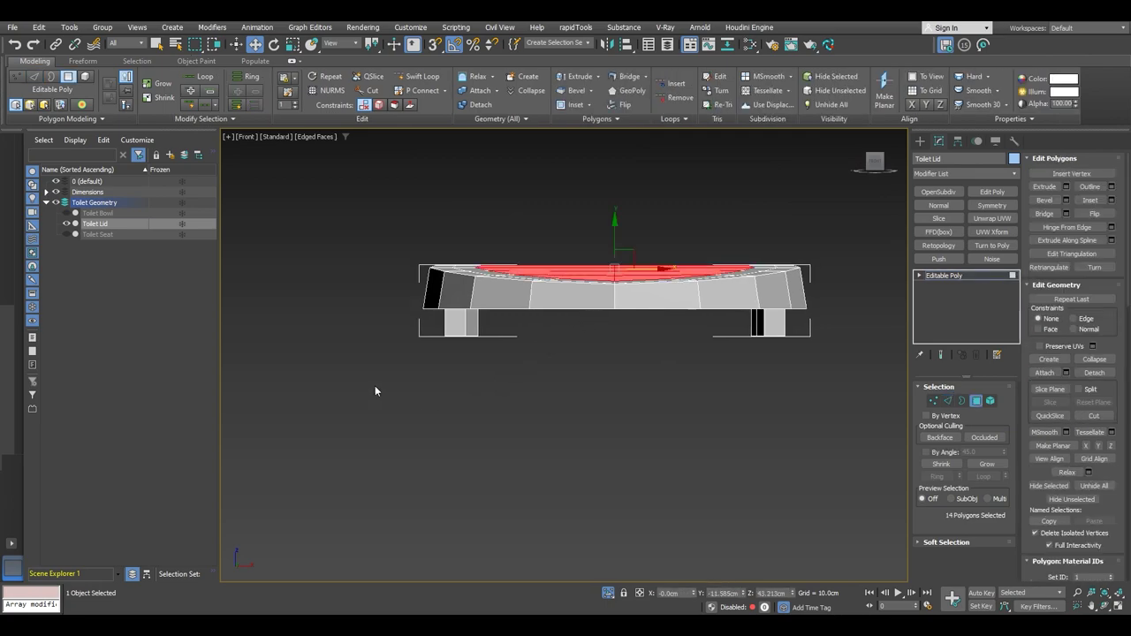
drag(380, 385, 582, 221)
key(Delete)
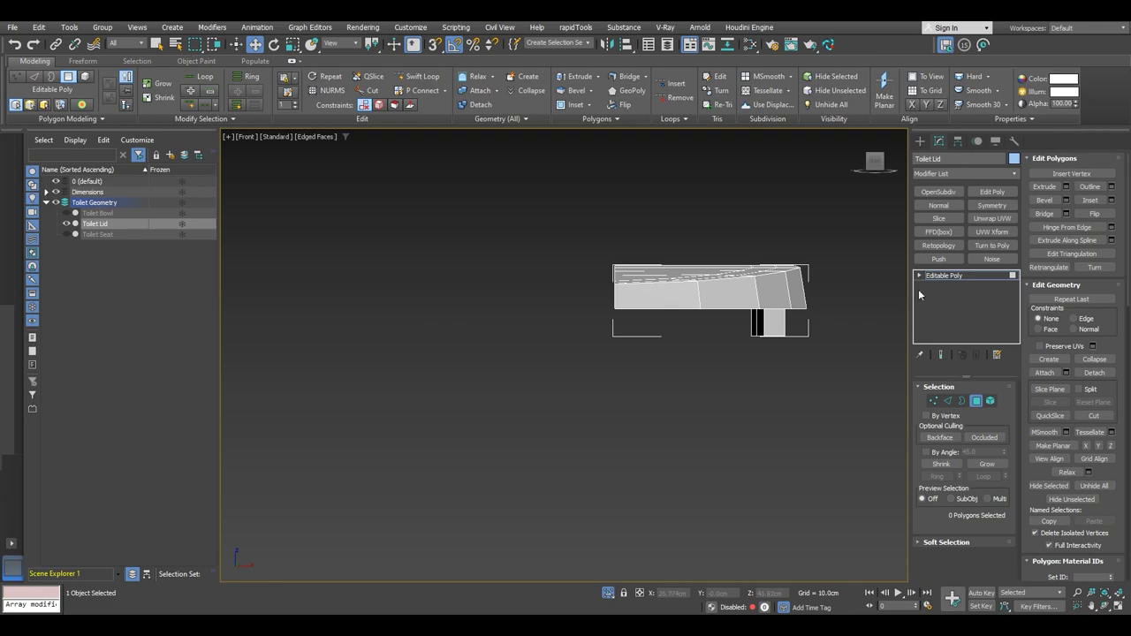
- Mirror the remaining half with a Symmetry modifier on the X axis and convert the lid to an Editable Poly
click(1014, 277)
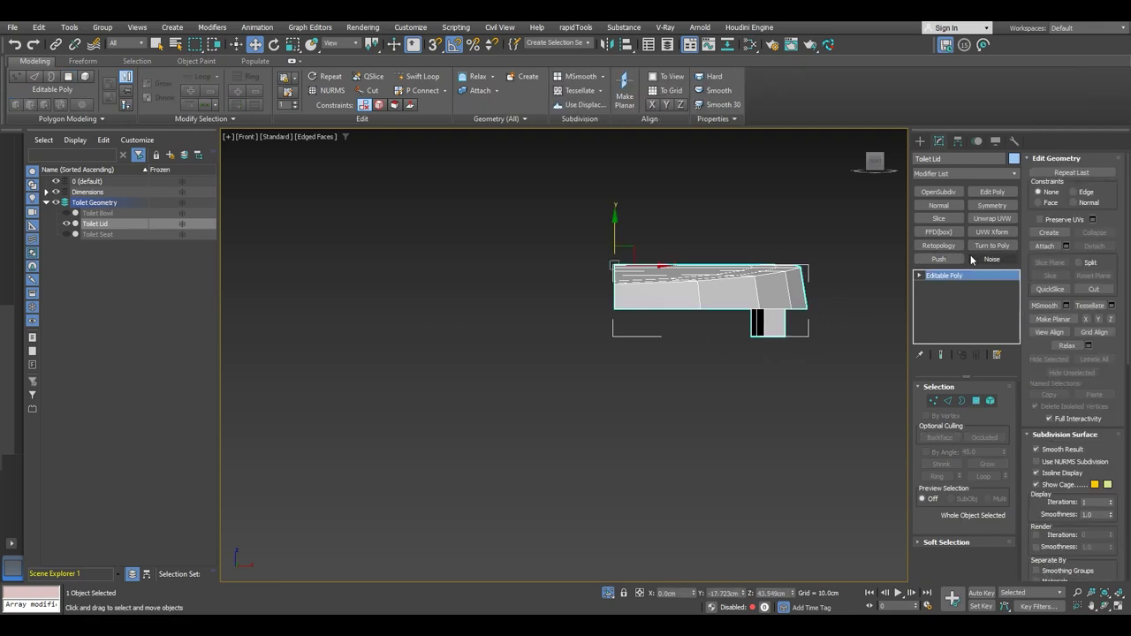
click(992, 205)
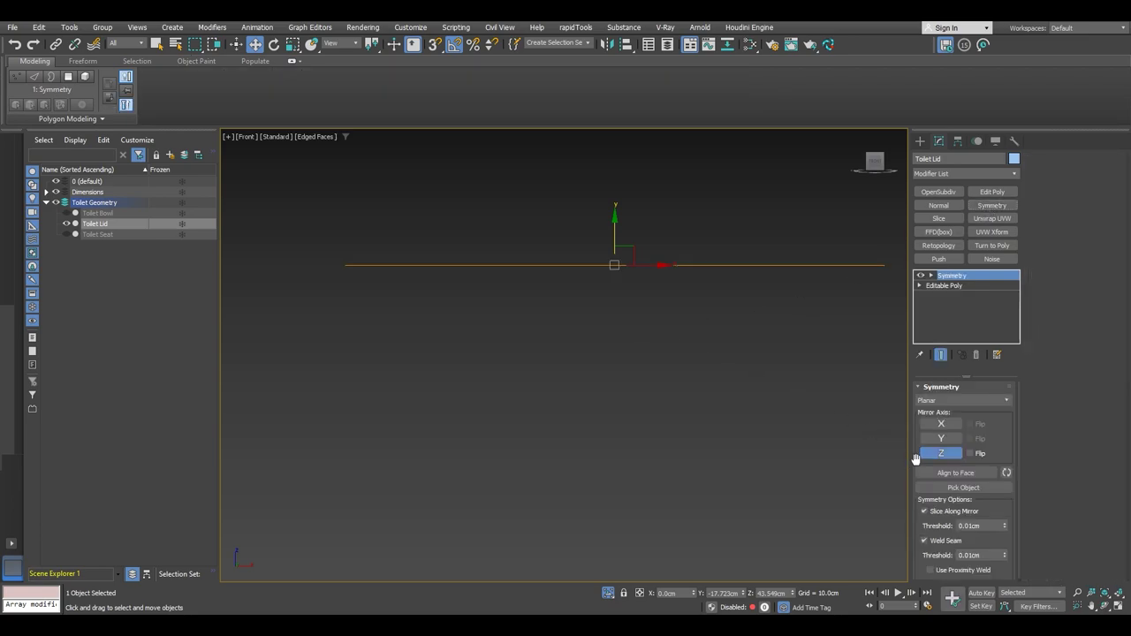
click(942, 438)
click(942, 424)
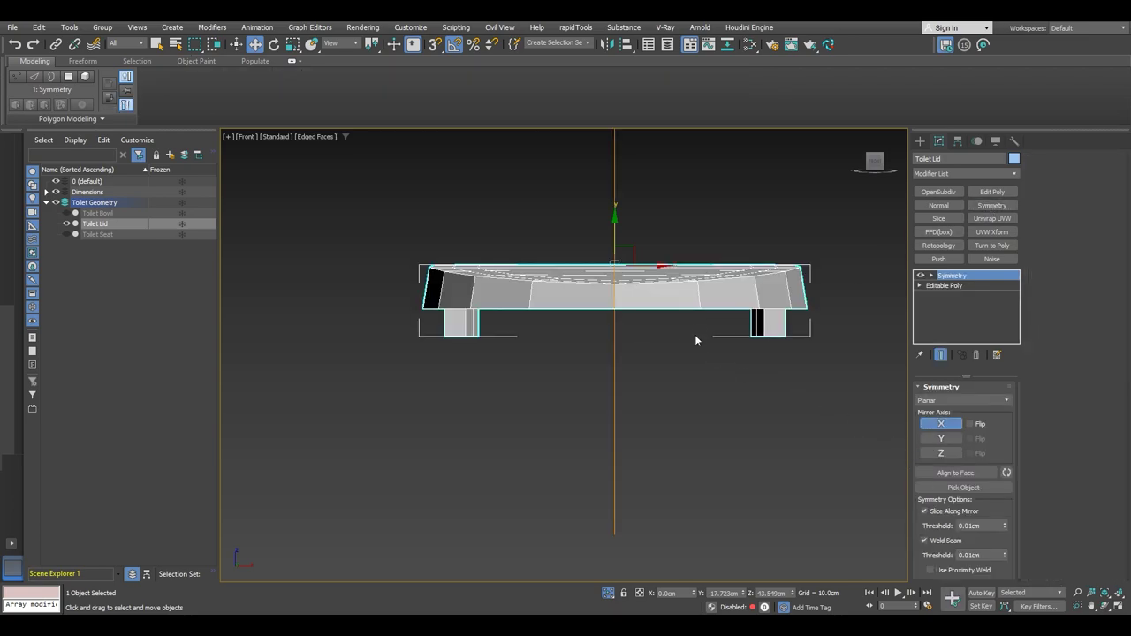
right_click(643, 279)
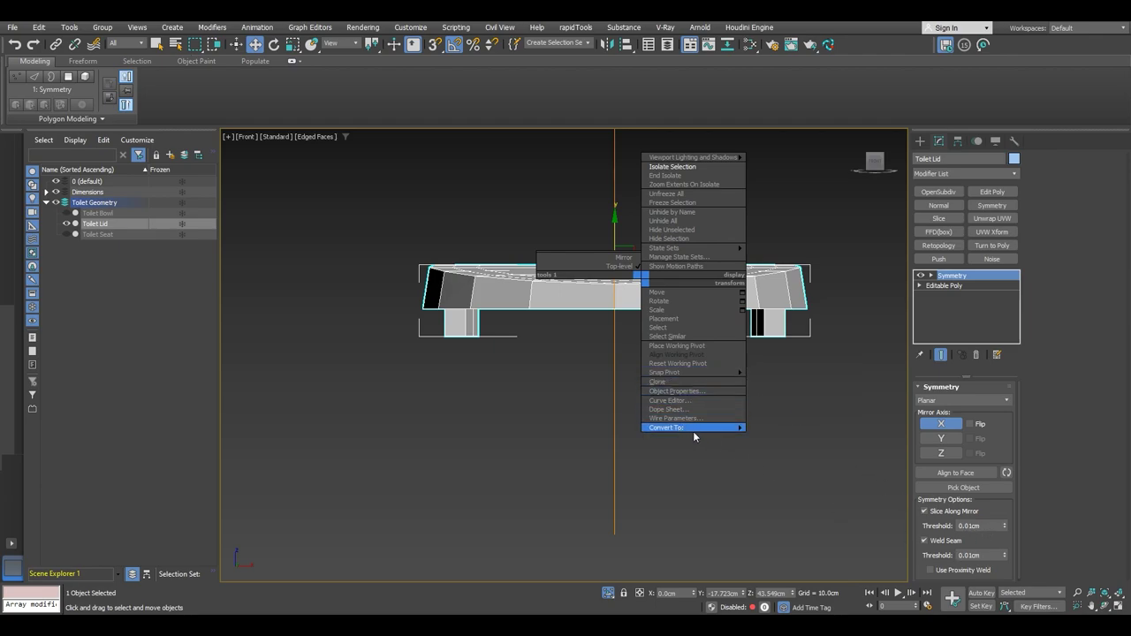
click(779, 434)
- Select the edges along one vertical rear corner, the rear top edge and the lid's outer top rim
middle_drag(705, 318, 596, 350)
scroll(620, 353, up, 2)
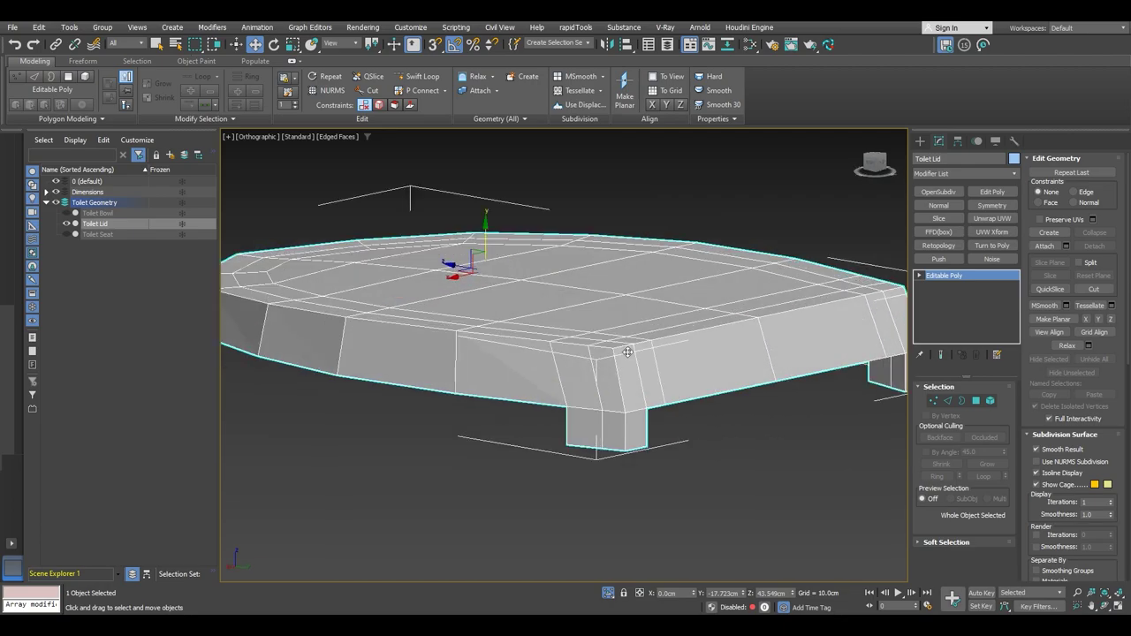
key(2)
double_click(617, 361)
ctrl+double_click(618, 347)
ctrl+double_click(600, 347)
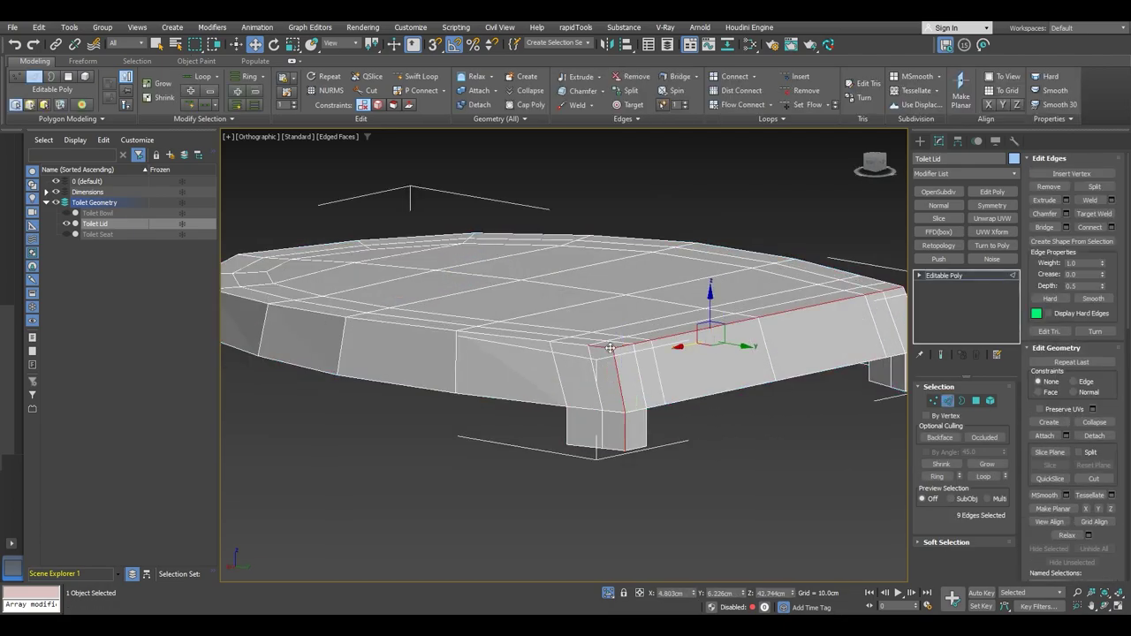
- Add the bottom edges of one rear leg's outer side to the edge selection, and leave edge editing
scroll(610, 349, down, 3)
alt+middle_drag(681, 337, 681, 420)
scroll(670, 341, up, 3)
shift+click(635, 344)
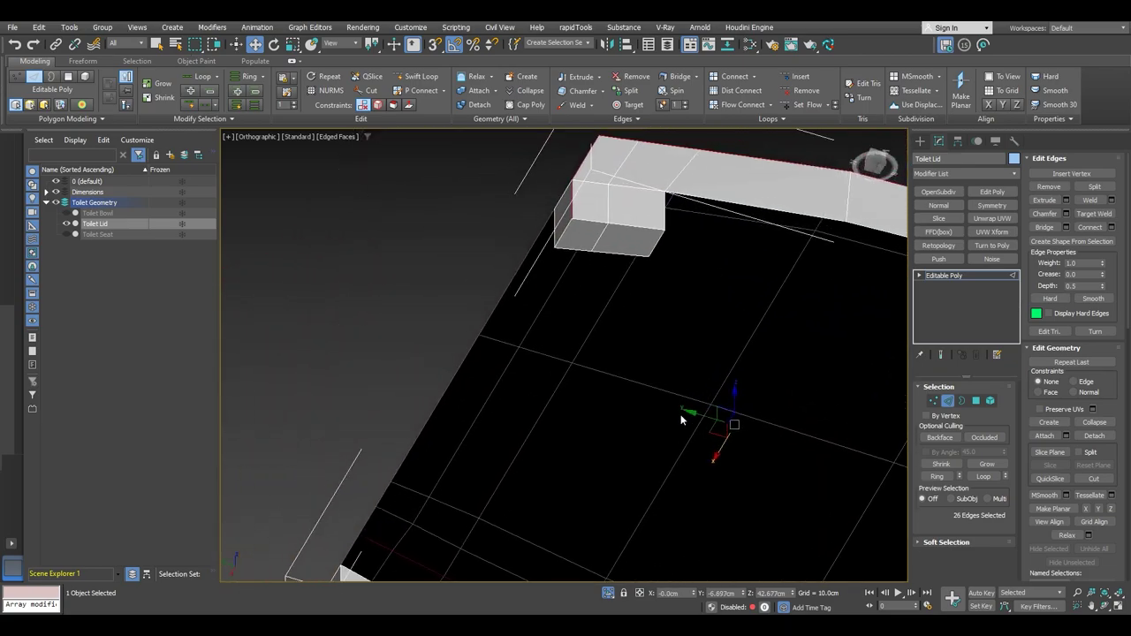
shift+click(591, 218)
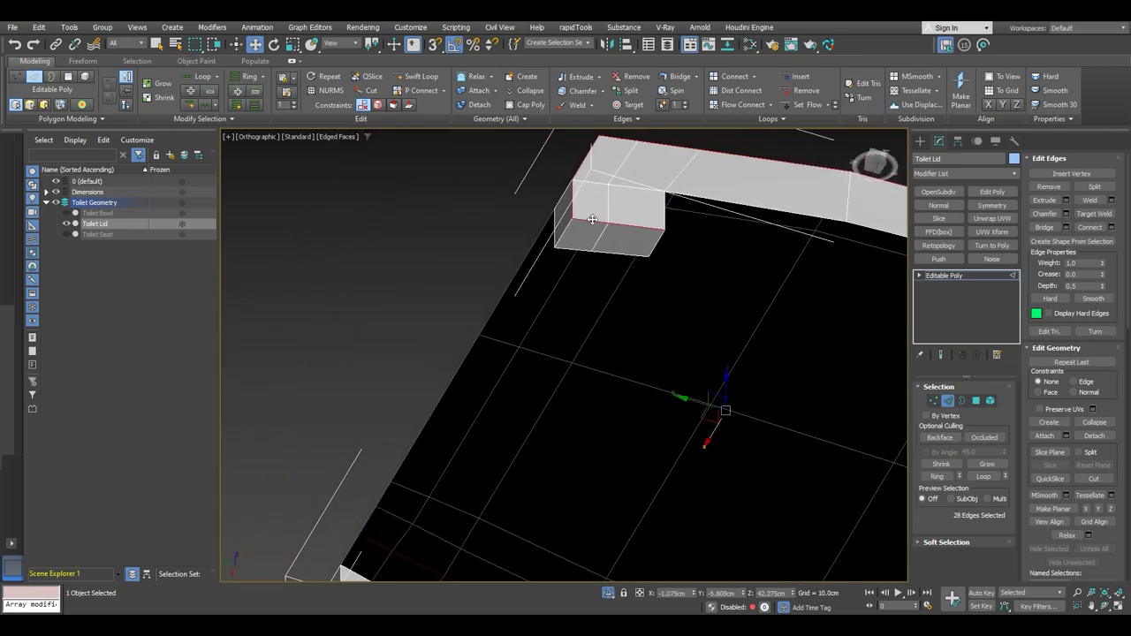
alt+middle_drag(592, 218, 579, 302)
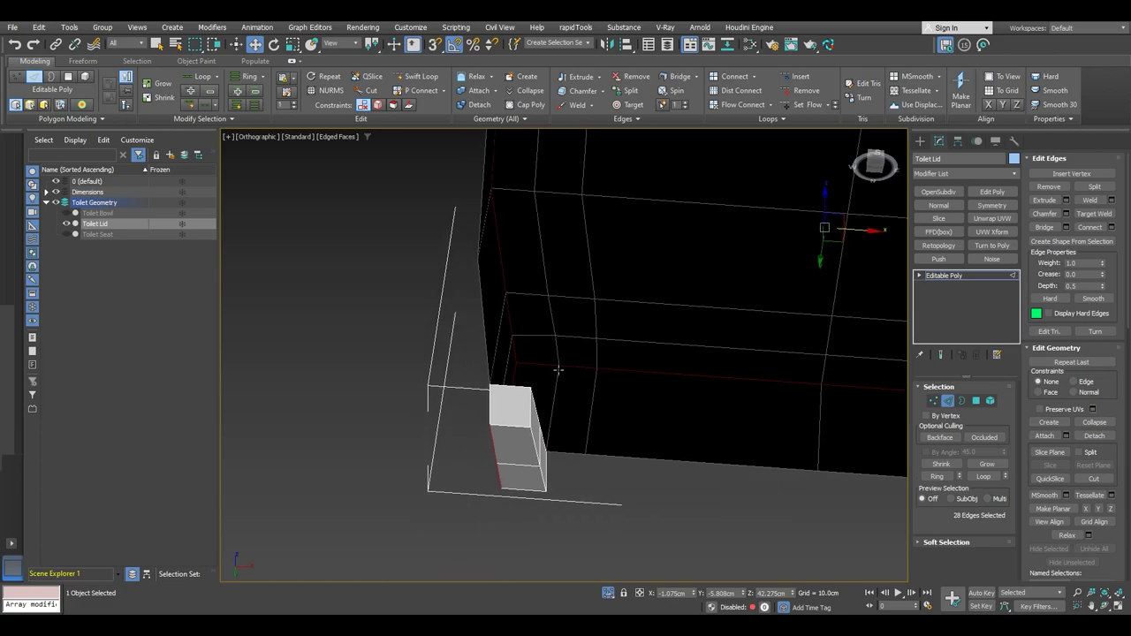
middle_drag(558, 370, 506, 389)
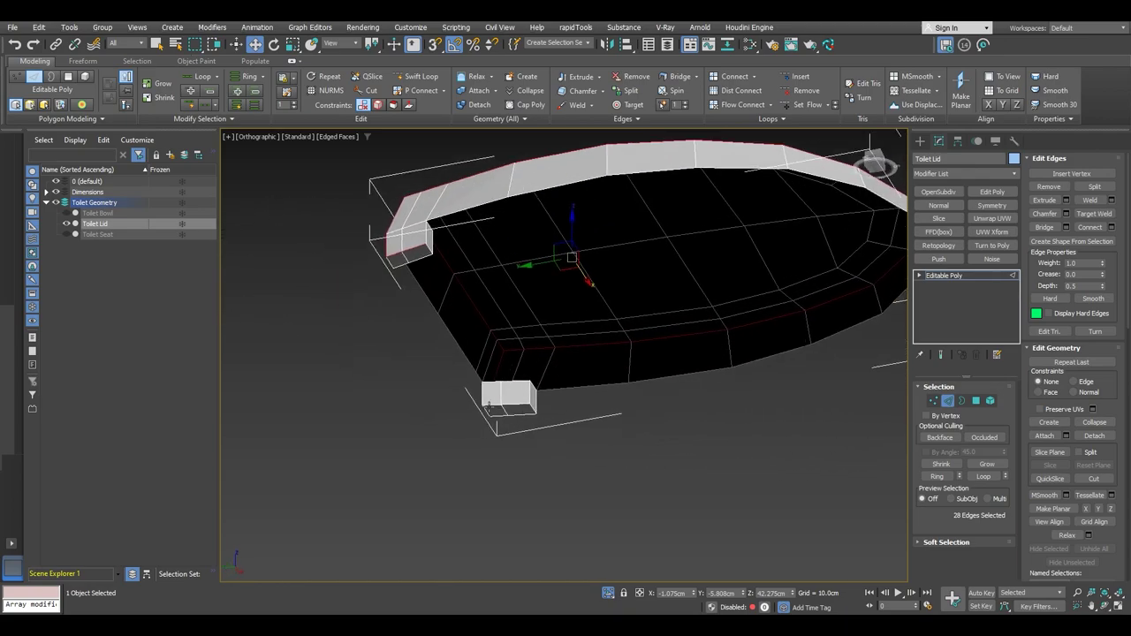
click(972, 275)
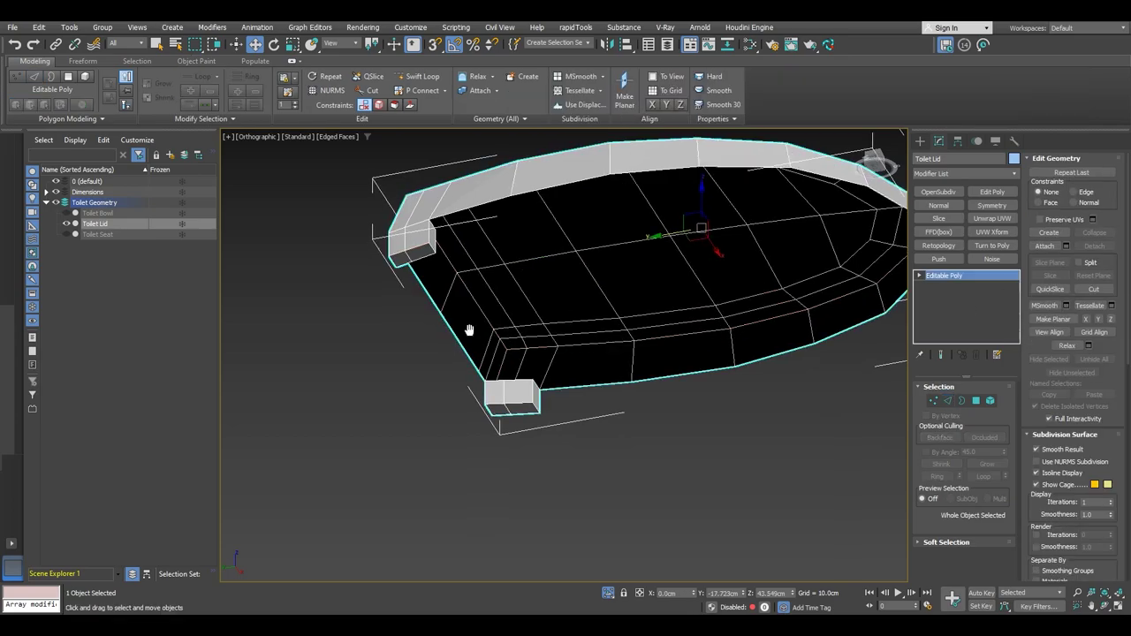
- Delete the five polygons forming the inner sides and underside of the rear leg on the positive-X side
alt+middle_drag(470, 326, 438, 362)
middle_drag(719, 392, 401, 343)
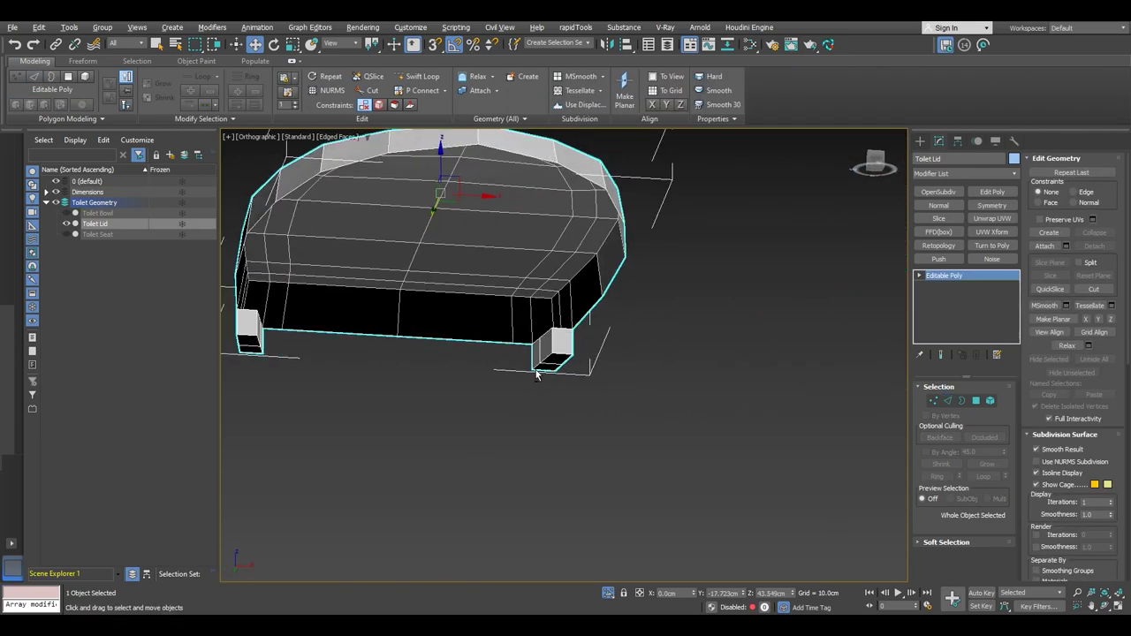
scroll(476, 360, up, 4)
key(4)
click(512, 353)
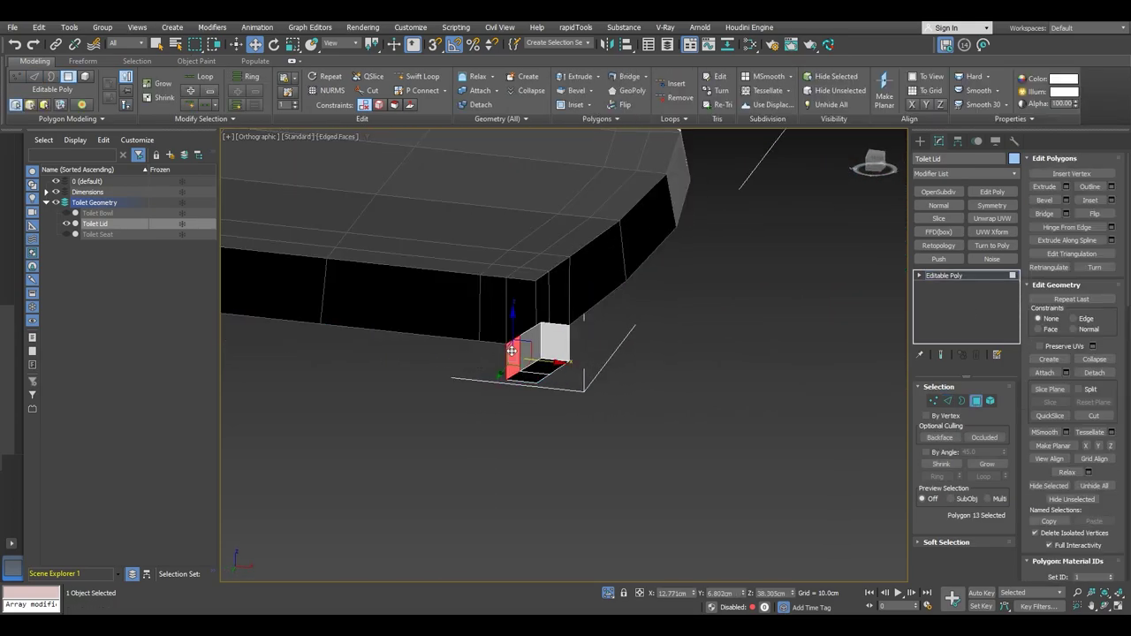
ctrl+click(534, 347)
ctrl+click(553, 342)
ctrl+click(545, 369)
ctrl+click(534, 377)
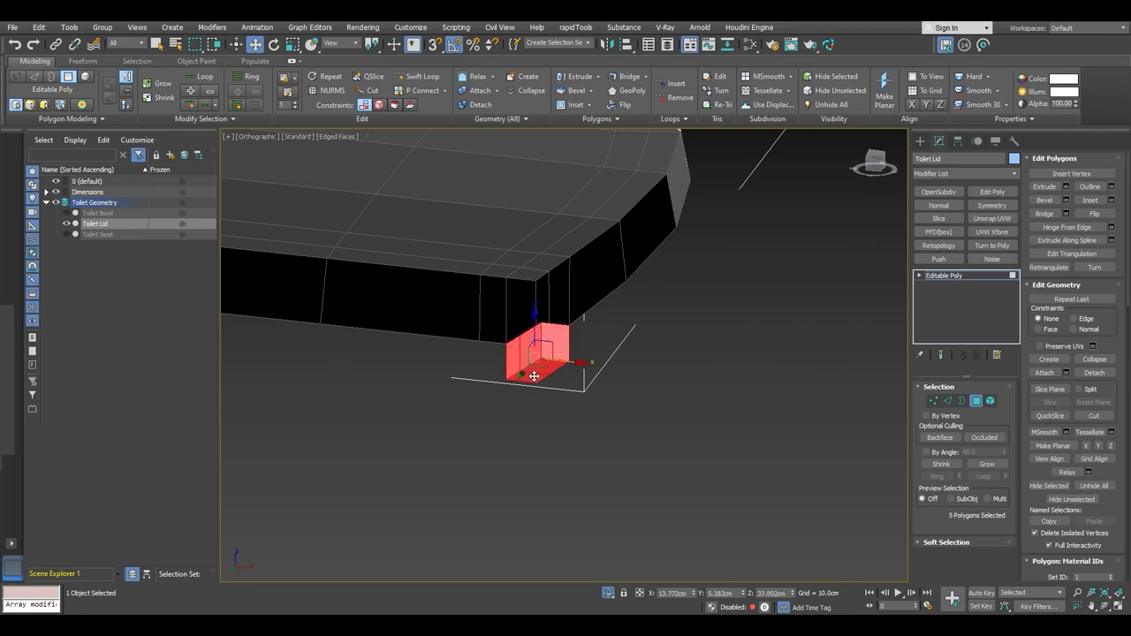
click(546, 381)
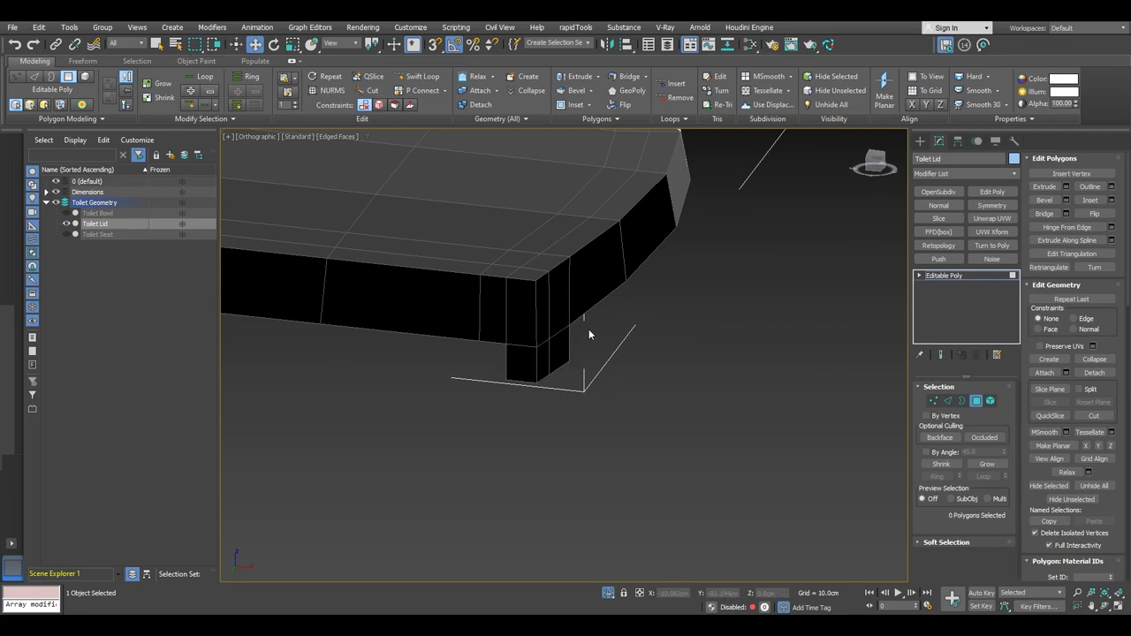
- Delete all polygons on one side of the toilet lid's centre line, keeping the positive X half
scroll(443, 334, down, 3)
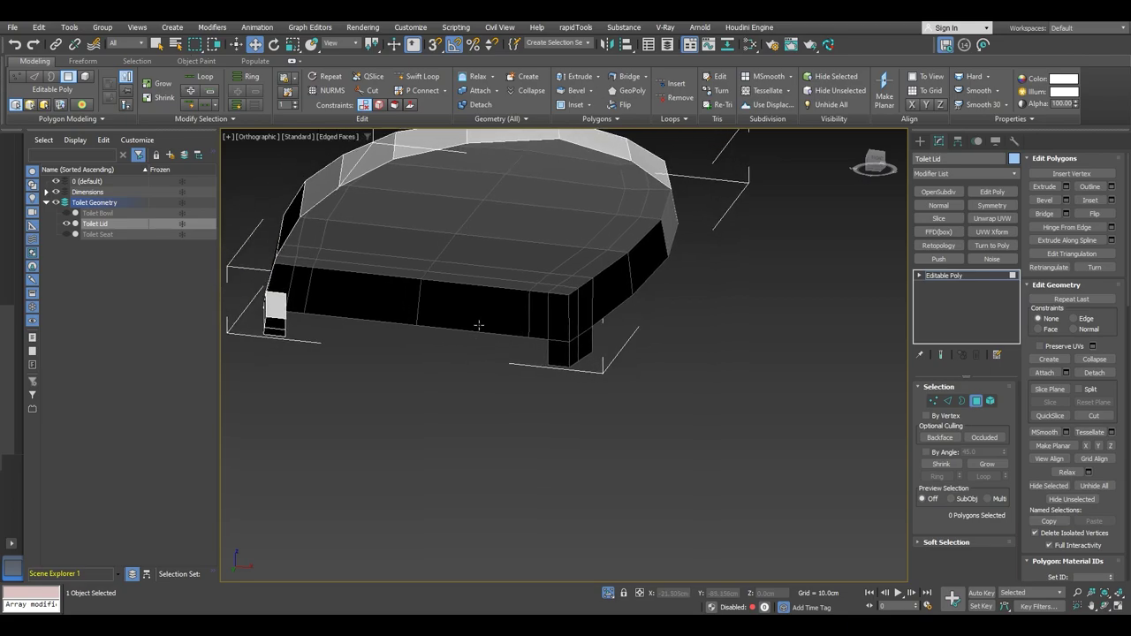
alt+middle_drag(537, 251, 449, 298)
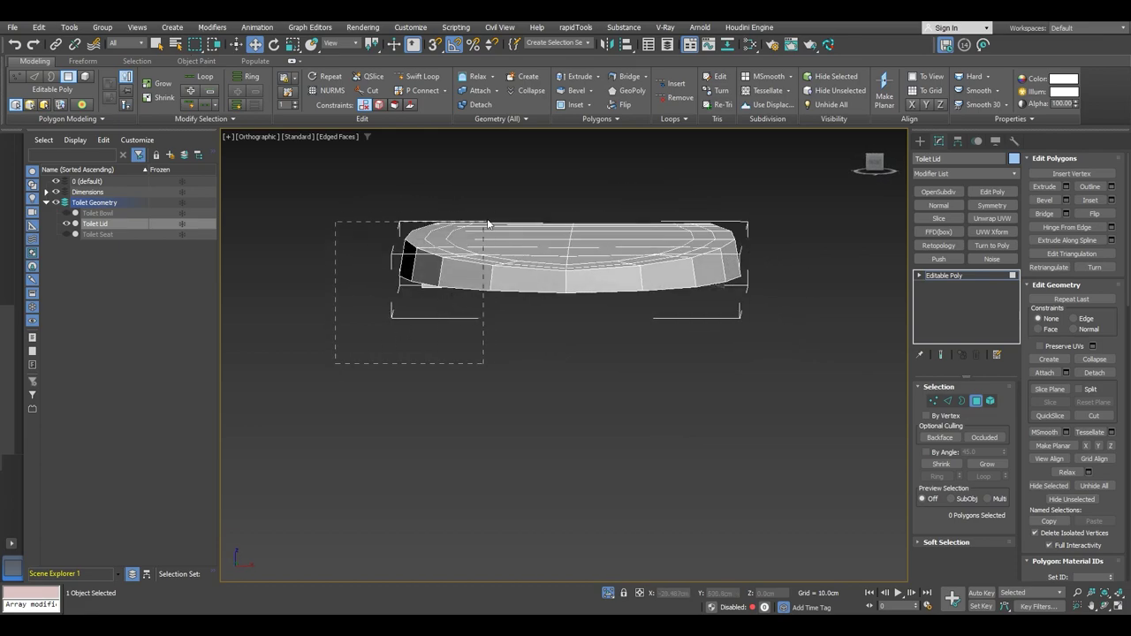
drag(488, 225, 533, 182)
key(Delete)
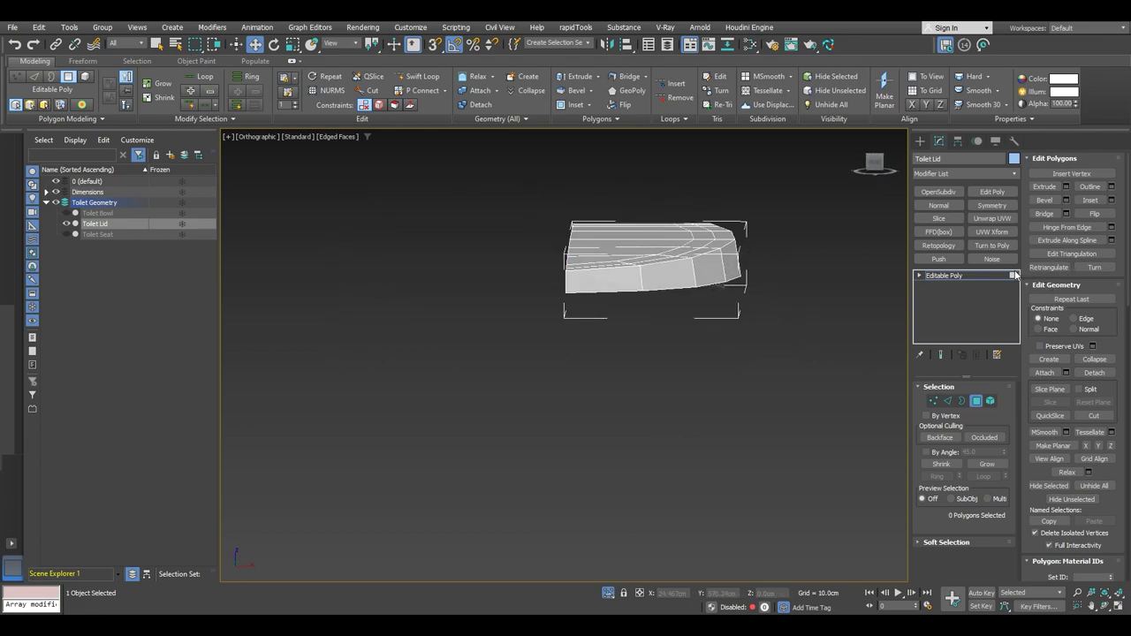
- Mirror the remaining half of the lid with a Symmetry modifier on the X axis and convert the result to Editable Poly
click(1015, 275)
click(998, 208)
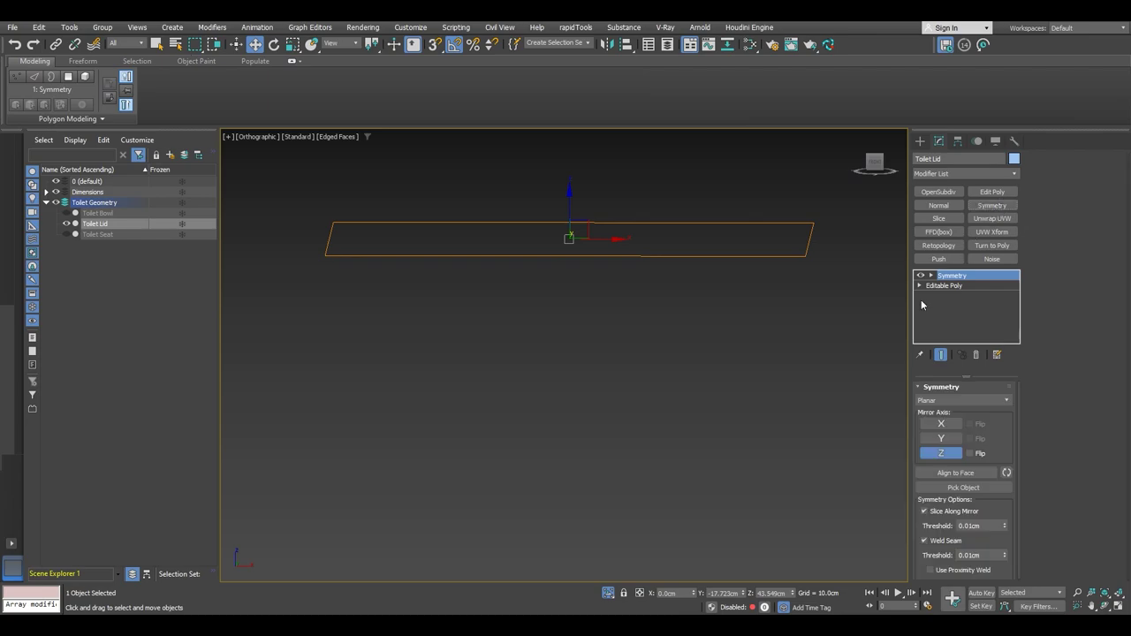
click(963, 424)
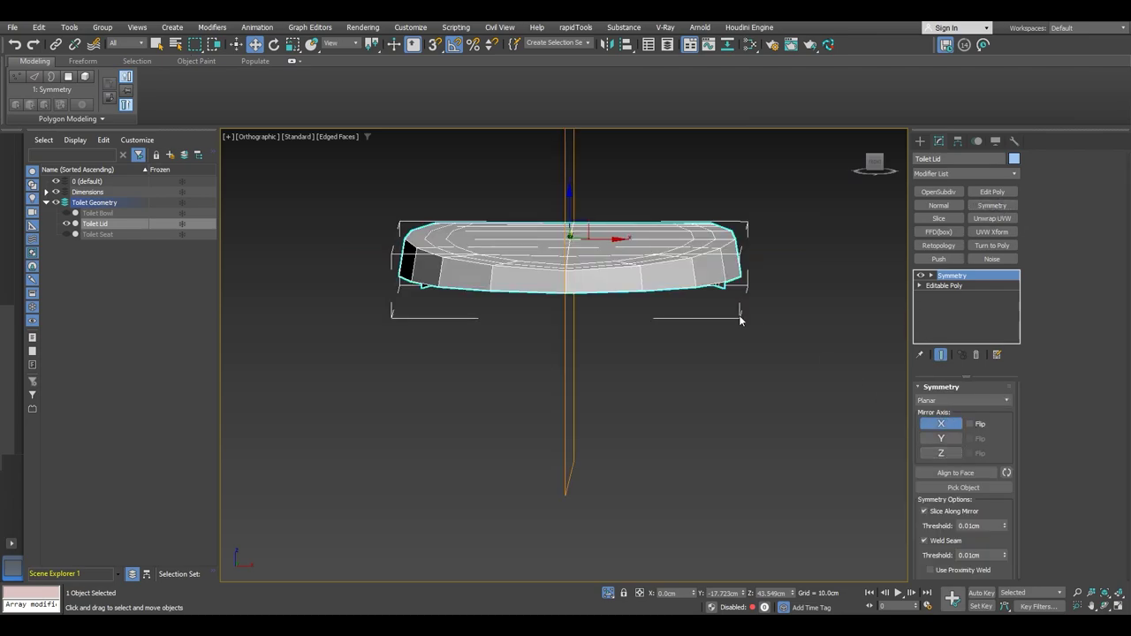
key(ctrl+e)
alt+middle_drag(639, 323, 601, 296)
right_click(662, 299)
mouse_move(723, 451)
click(799, 457)
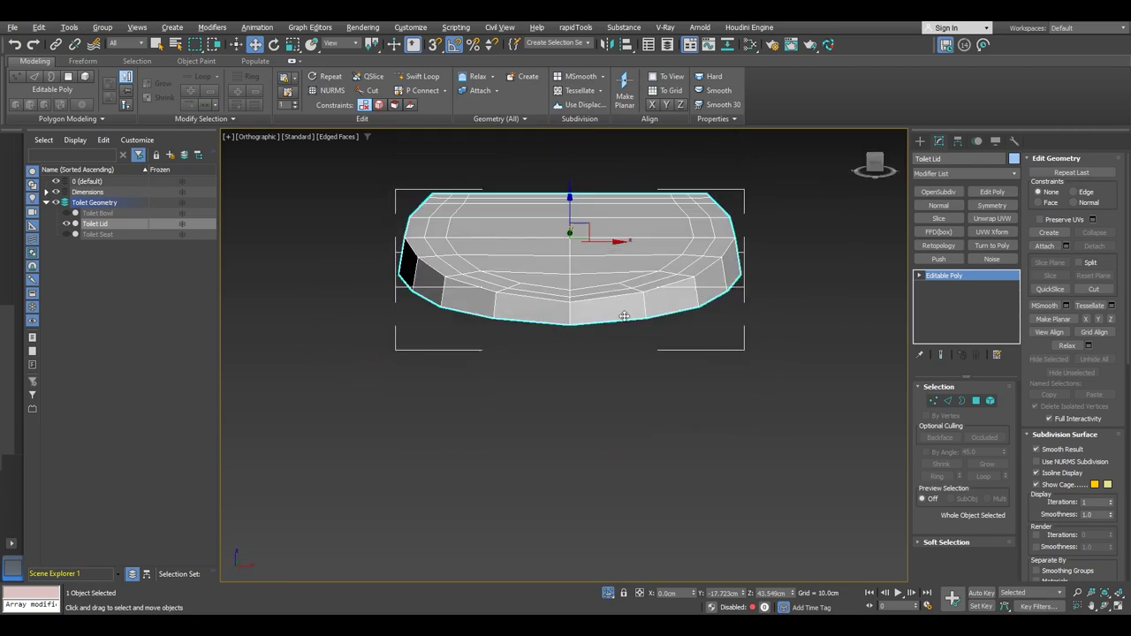
- Select the edge loops around the lid's upper outline, along its rear top edge and down both rear corners
key(2)
double_click(598, 303)
double_click(602, 299)
alt+middle_drag(515, 298, 557, 302)
scroll(442, 262, up, 3)
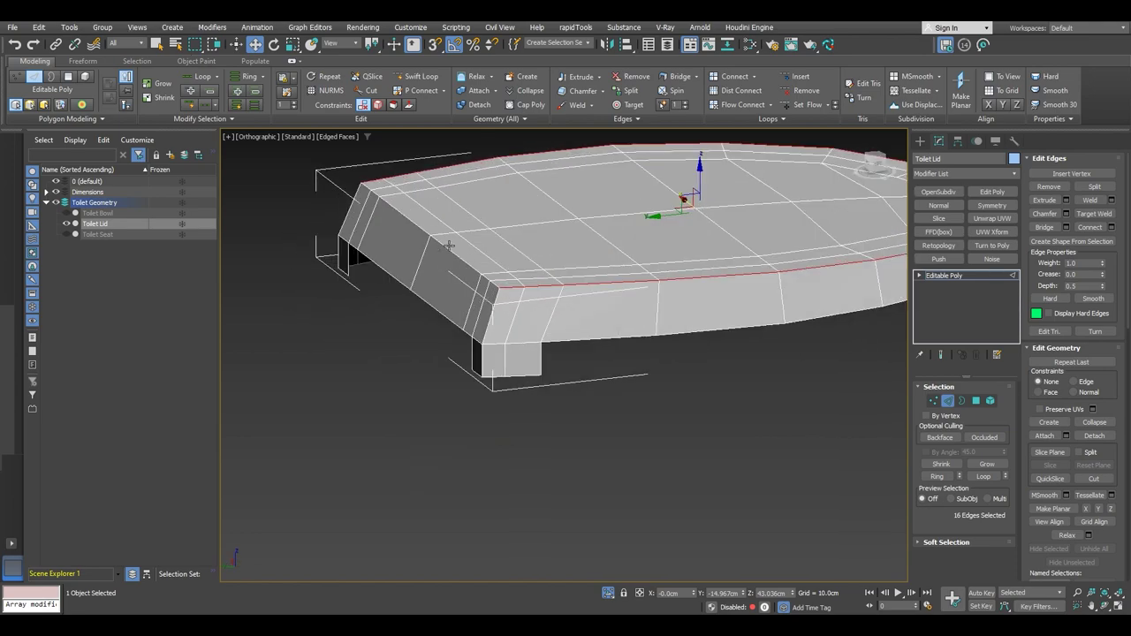
ctrl+double_click(448, 248)
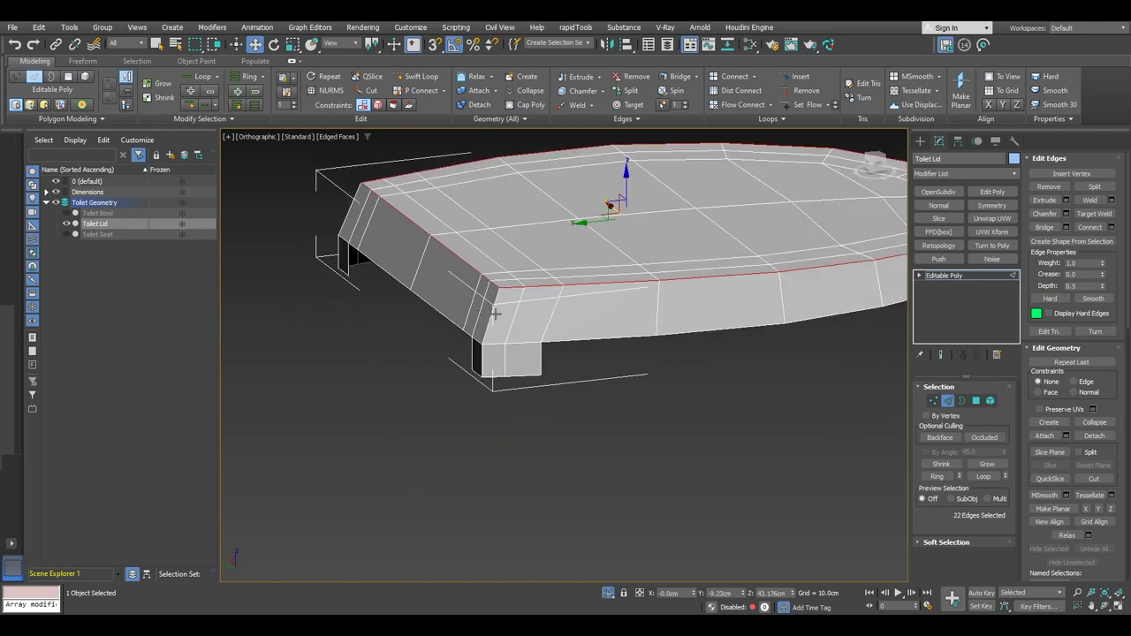
ctrl+double_click(496, 314)
alt+middle_drag(496, 314, 609, 303)
ctrl+double_click(522, 261)
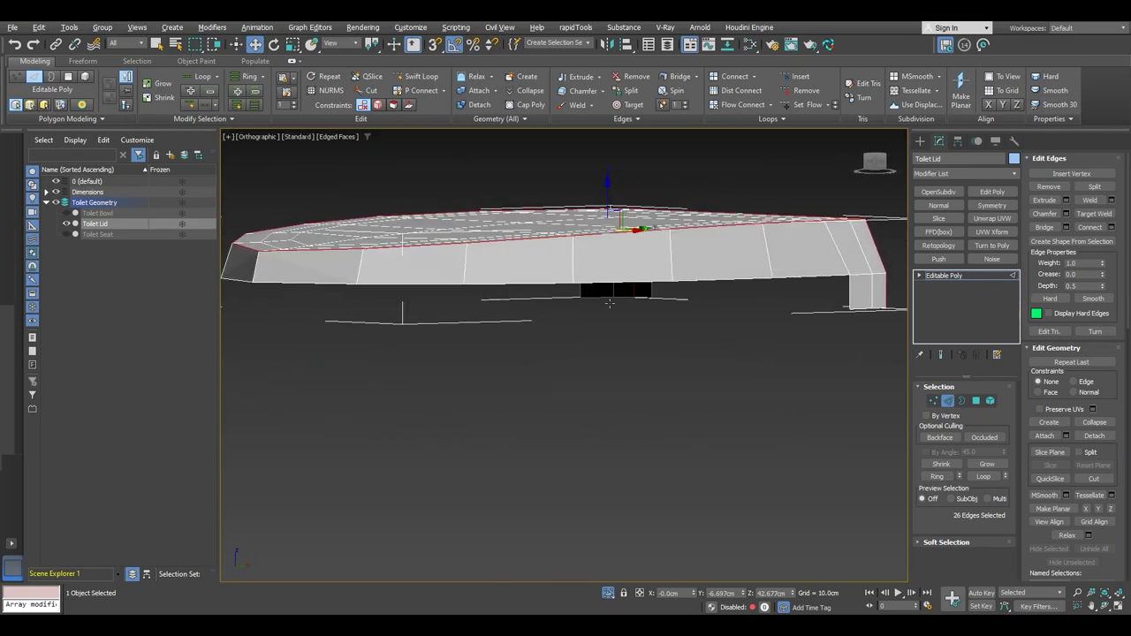
- Chamfer the selected outline and corner edges by 0.65 cm with a tension of 0.5, and leave edge editing
click(1066, 214)
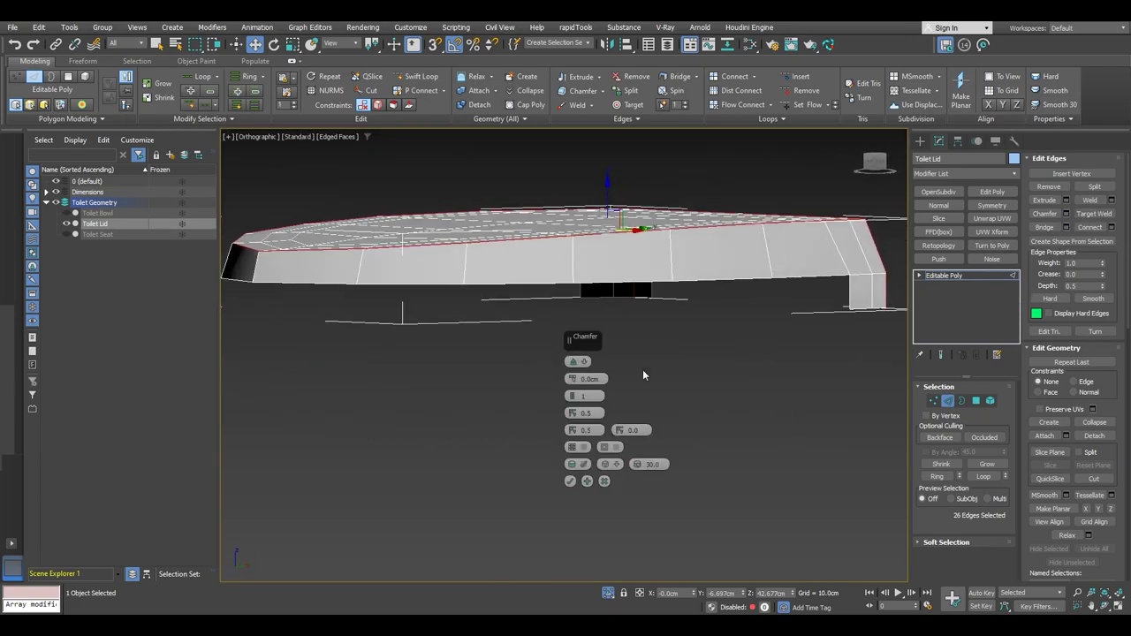
click(578, 361)
click(583, 371)
middle_drag(376, 287, 404, 290)
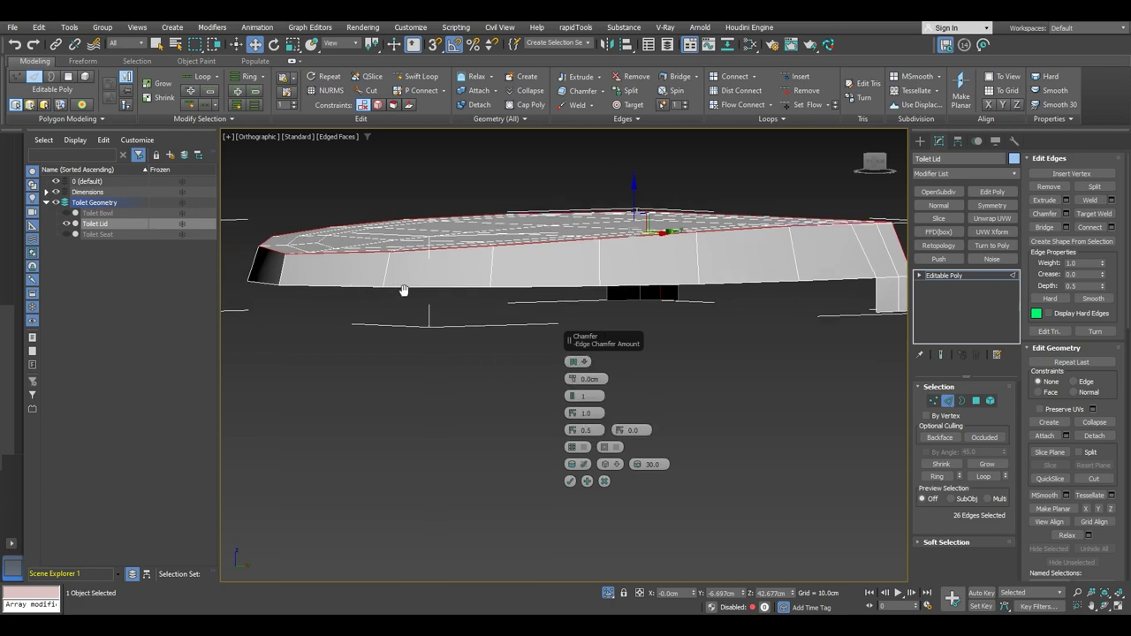
scroll(343, 274, up, 3)
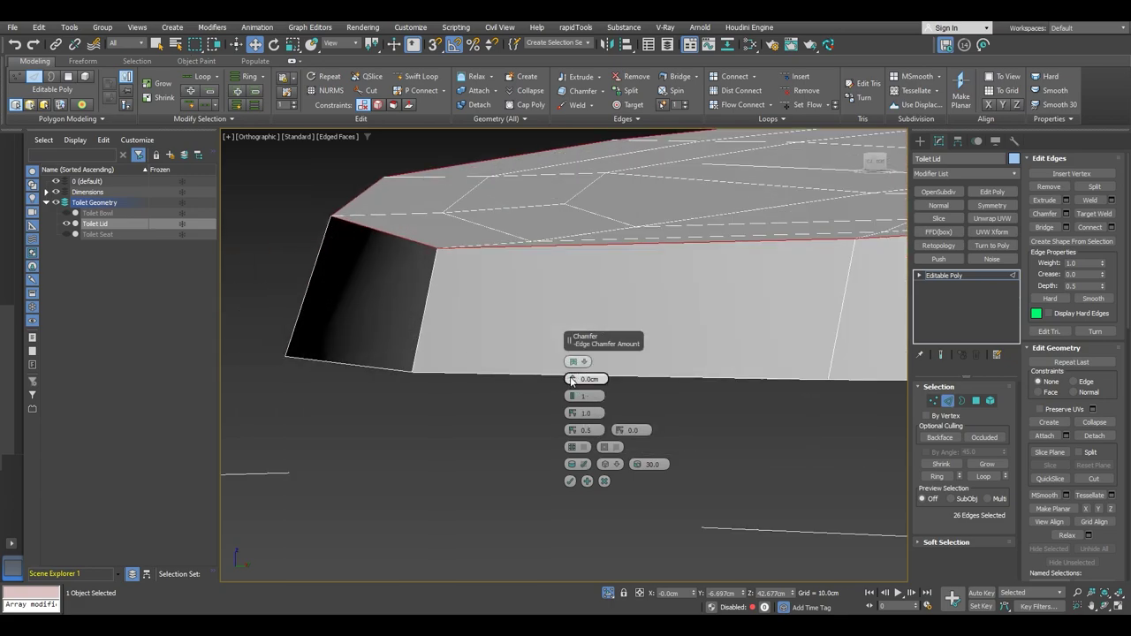
drag(571, 380, 576, 339)
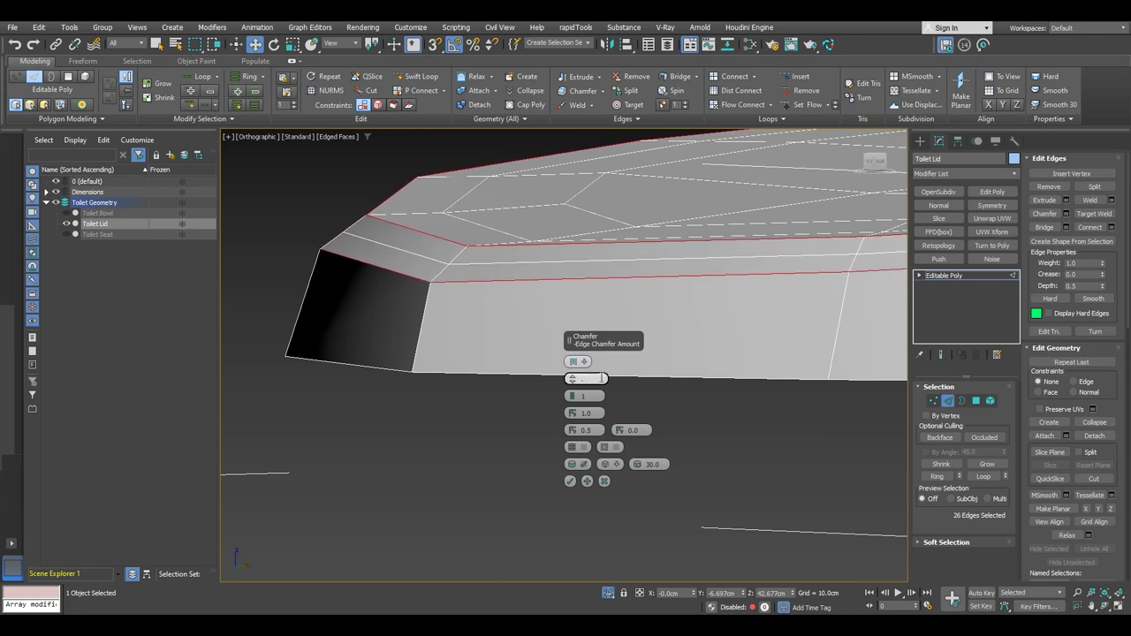
key(Return)
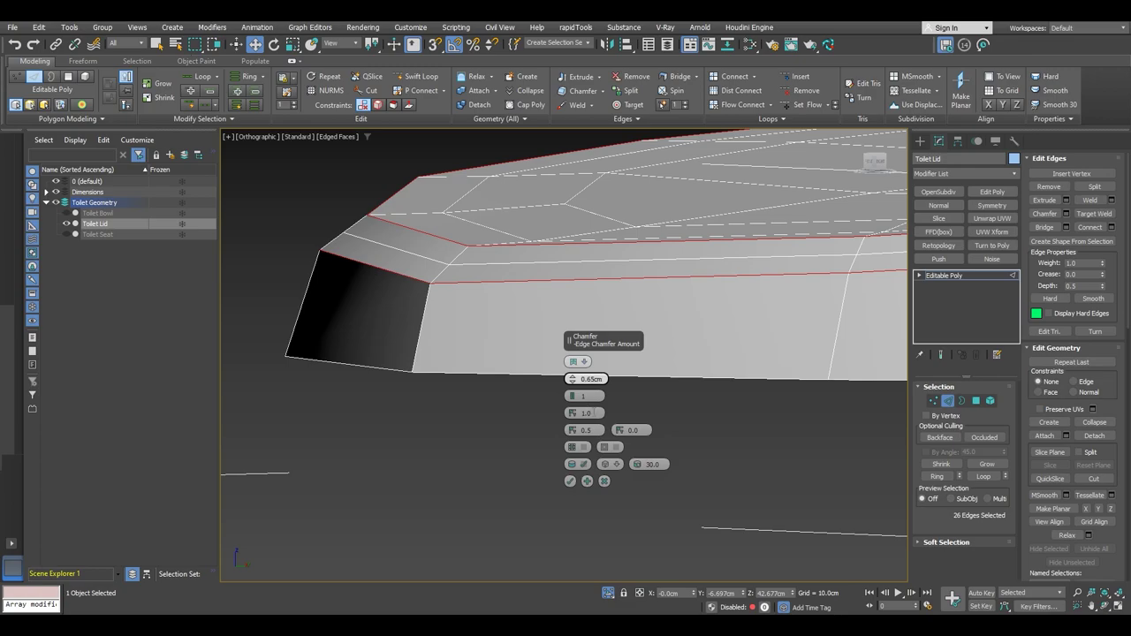
click(597, 413)
key(Return)
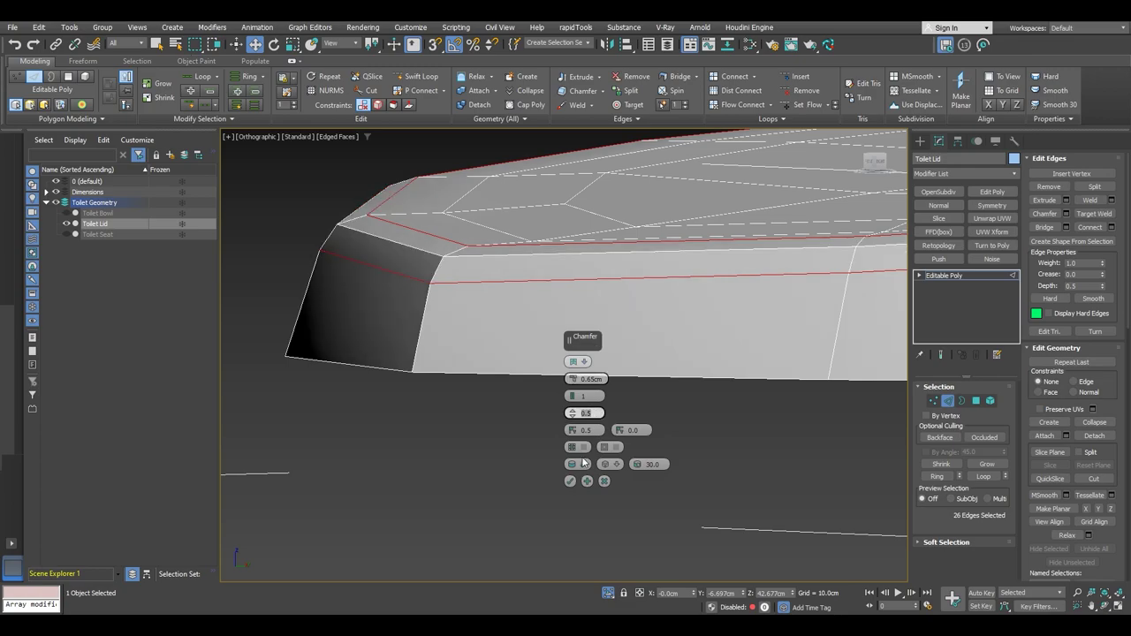
click(570, 482)
scroll(593, 384, down, 5)
alt+middle_drag(698, 353, 801, 335)
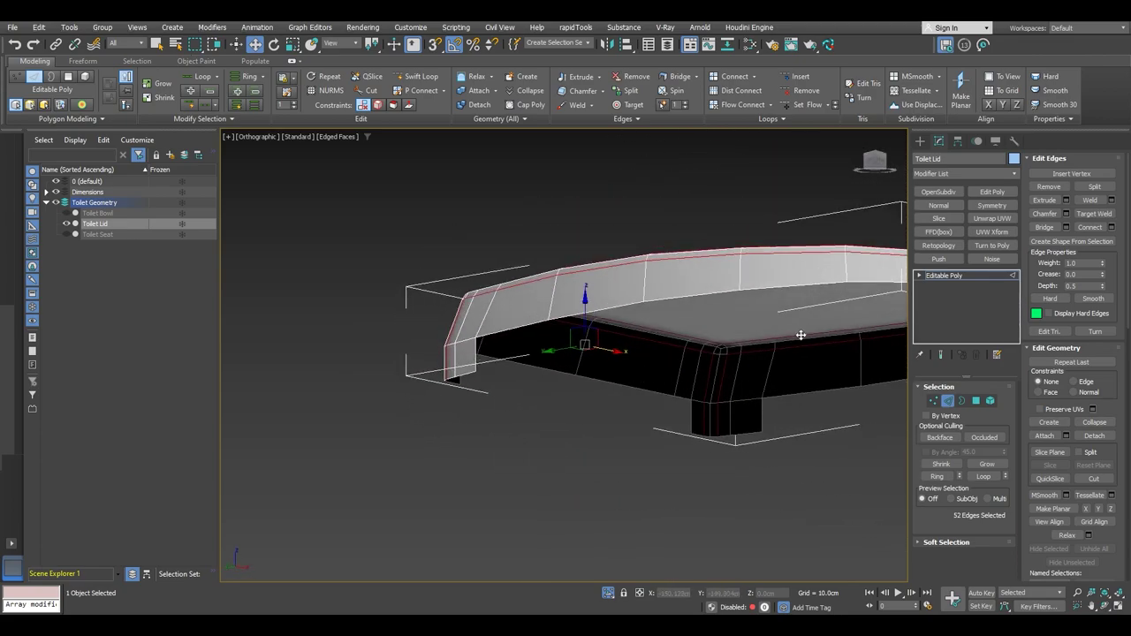
click(1014, 277)
- Apply a Shell modifier to the lid with an inner amount of 0.75 cm
alt+middle_drag(619, 283, 651, 300)
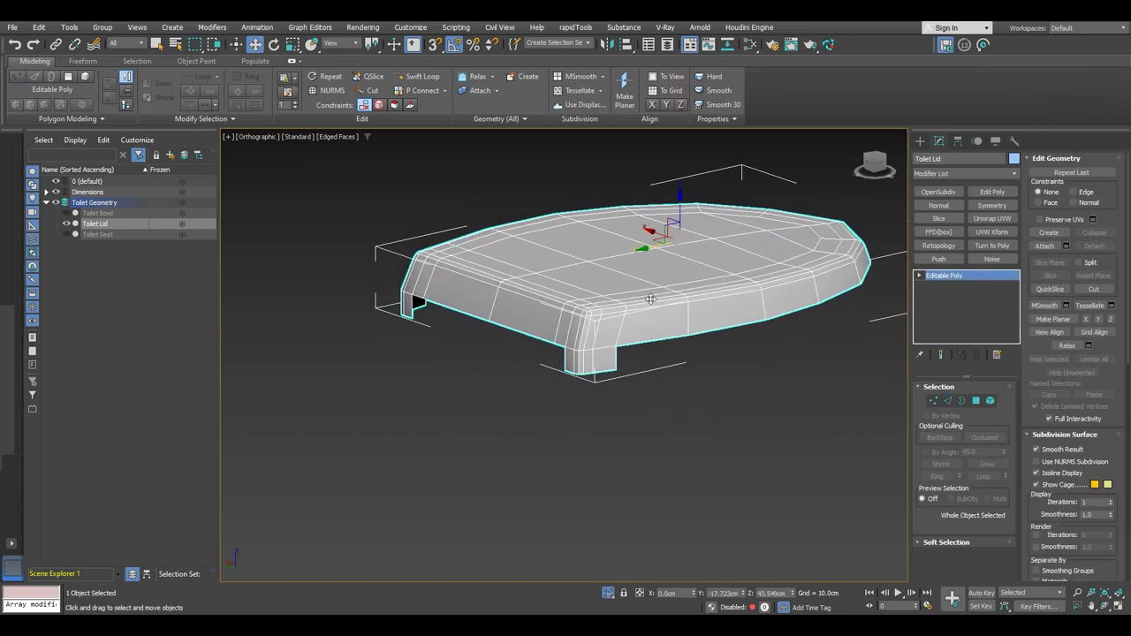
alt+middle_drag(640, 338, 634, 287)
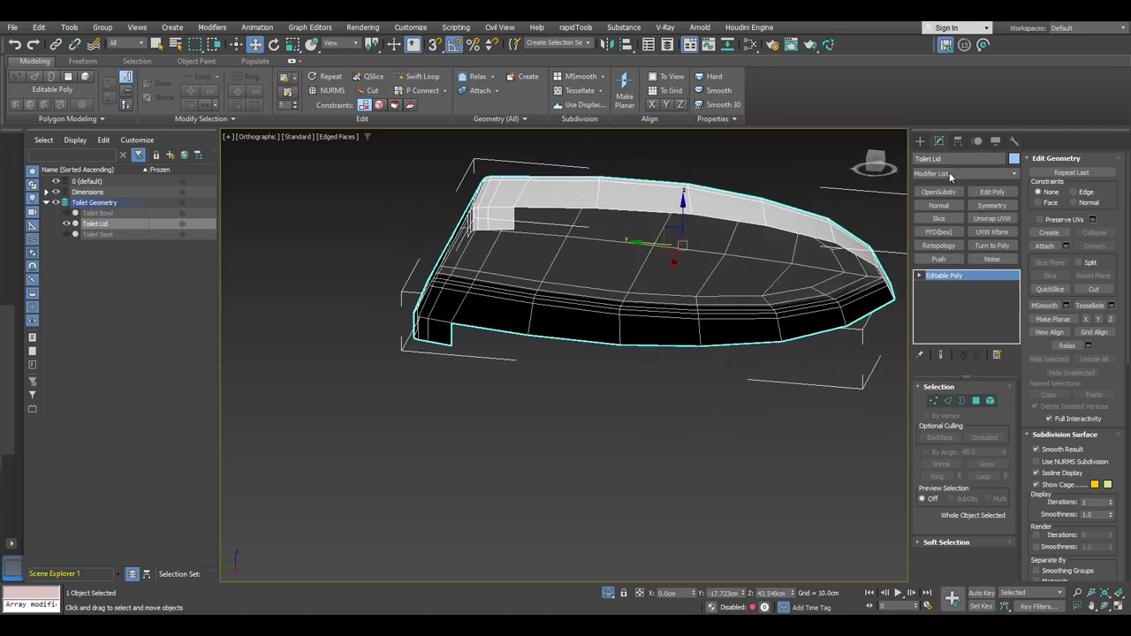
click(985, 174)
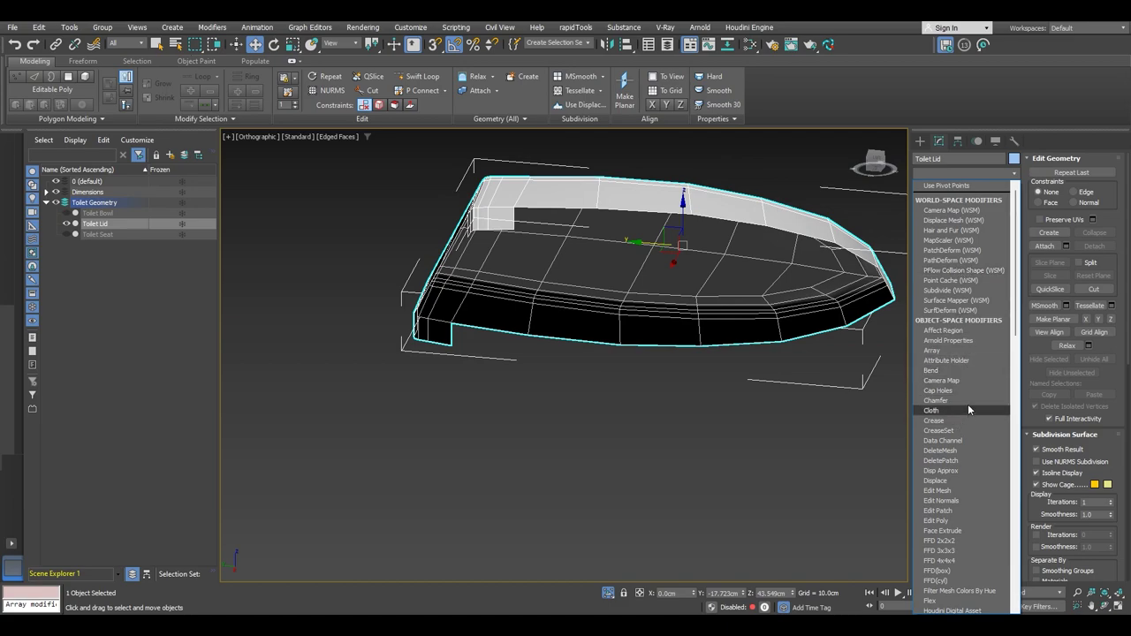
key(s)
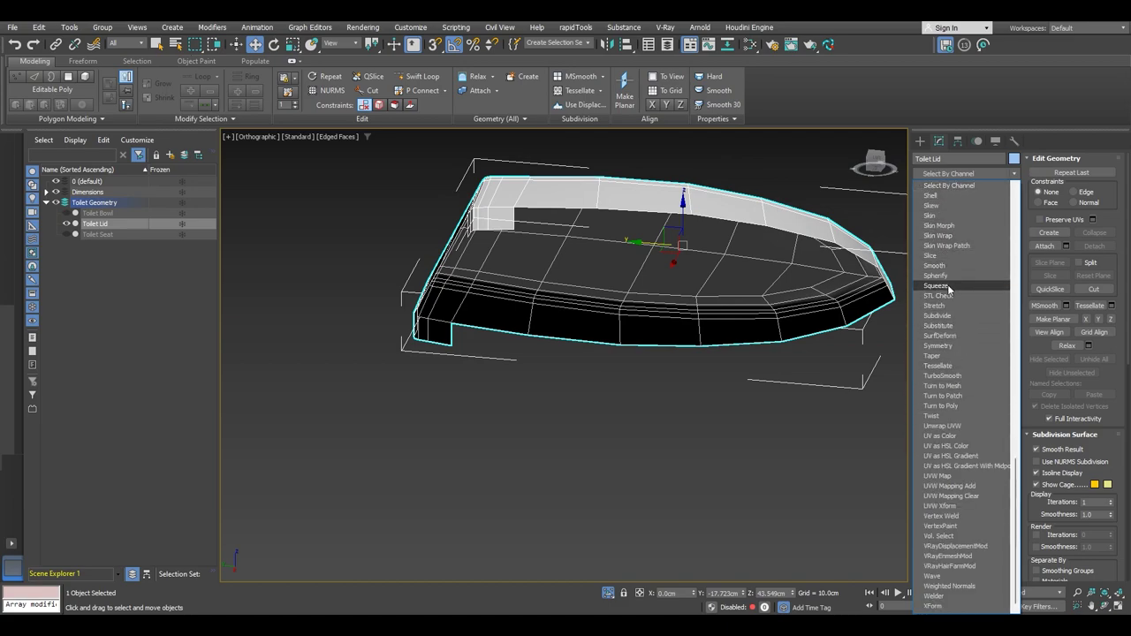
click(934, 200)
alt+middle_drag(599, 291, 536, 295)
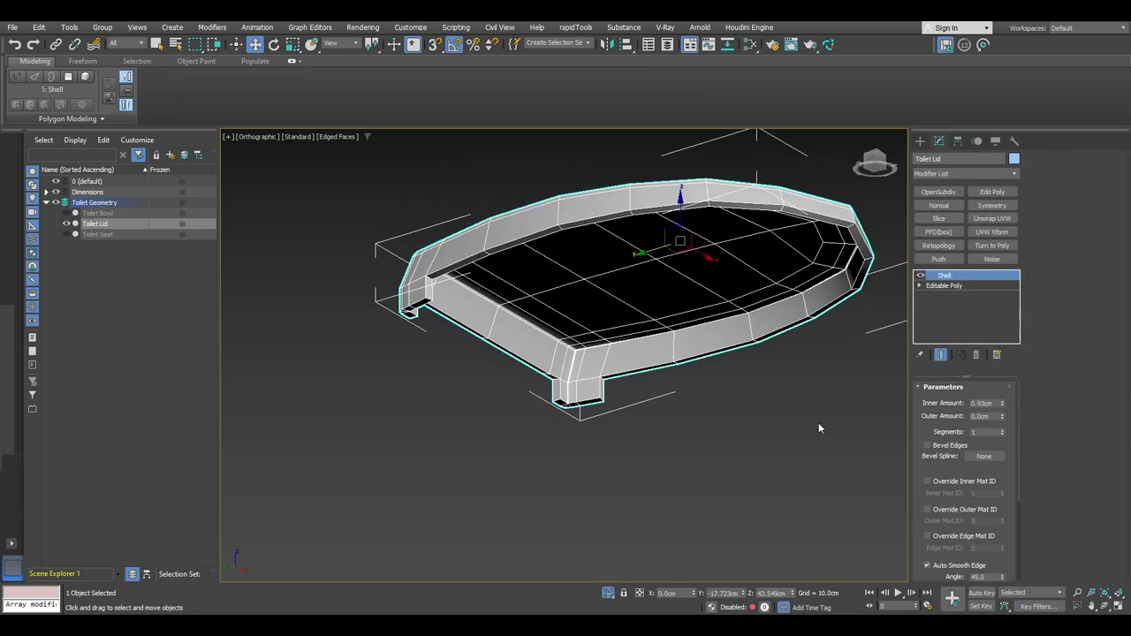
alt+middle_drag(537, 404, 627, 382)
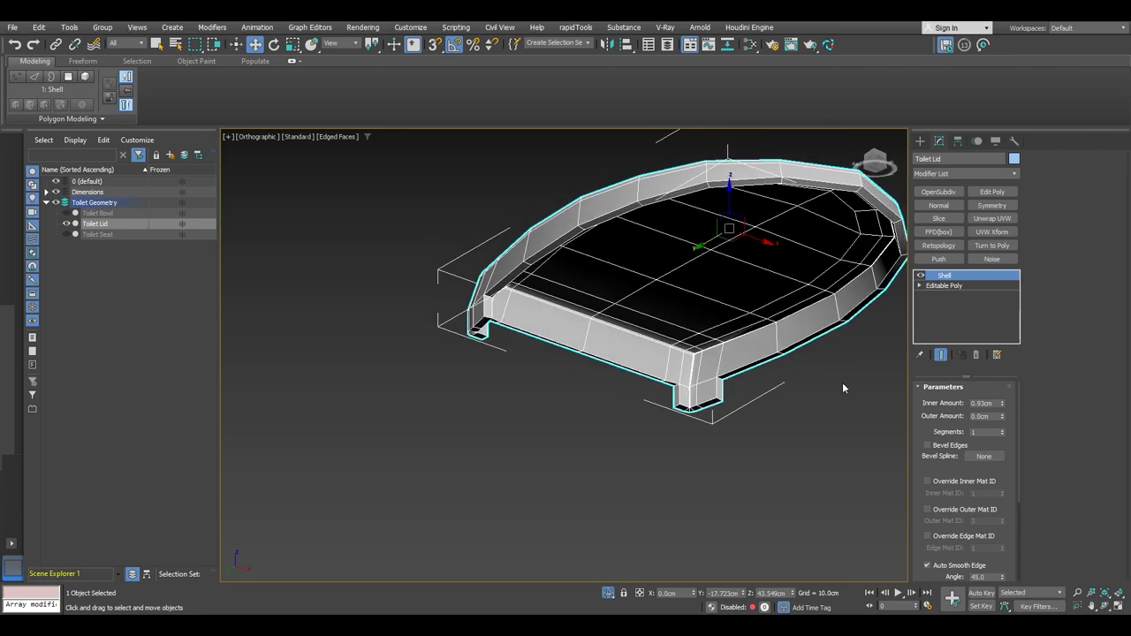
scroll(673, 344, up, 5)
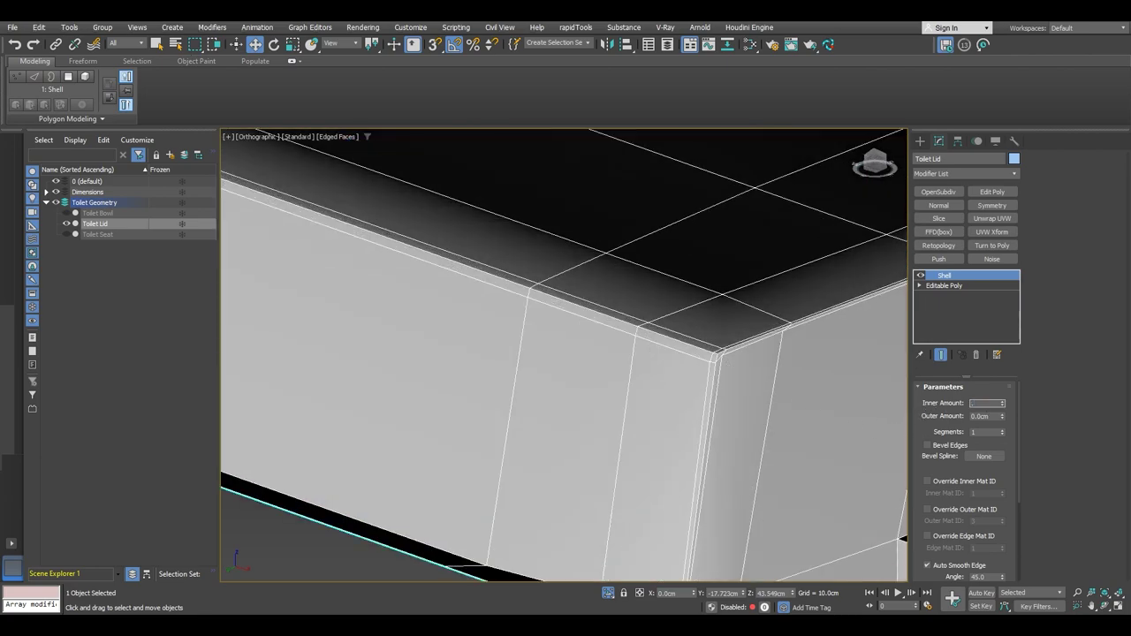
key(Return)
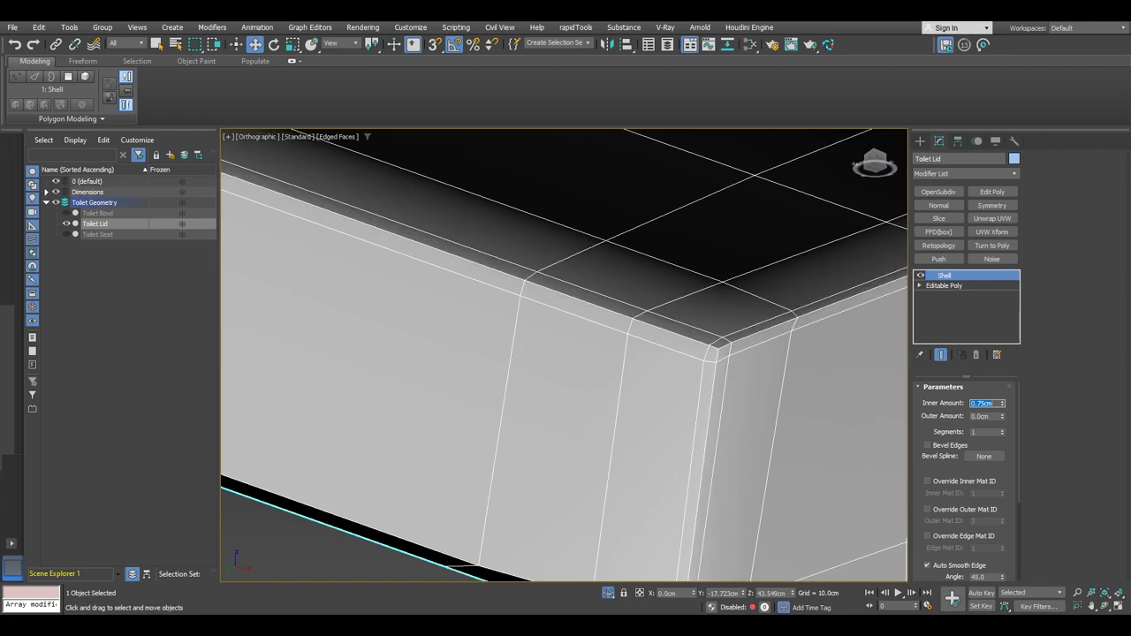
- Convert the shelled lid to Editable Poly
scroll(697, 375, down, 2)
right_click(692, 351)
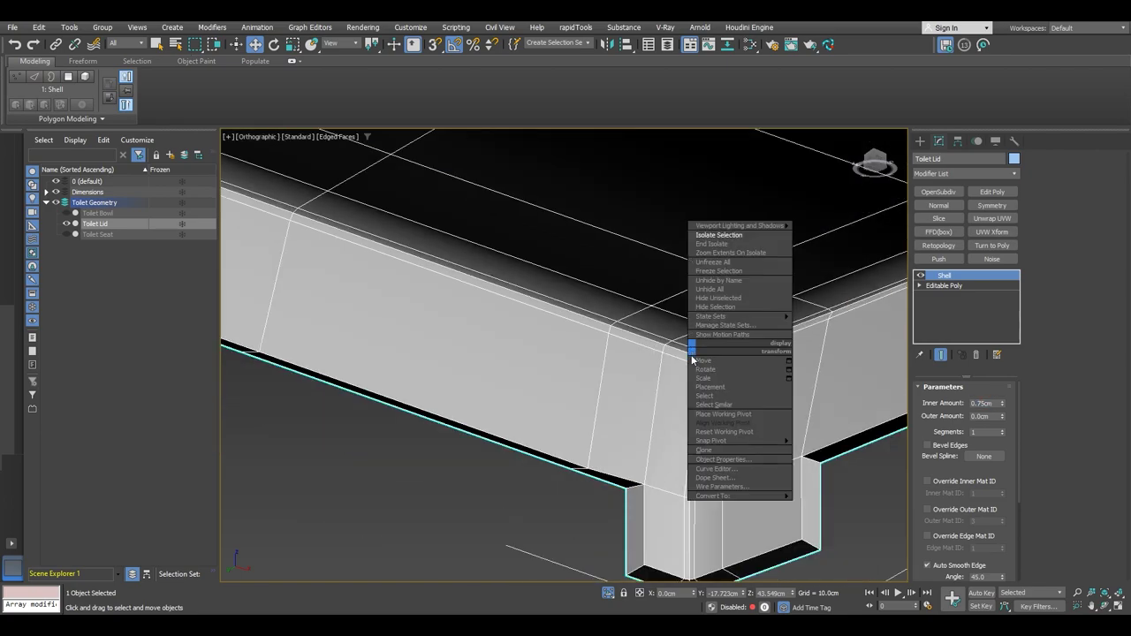
mouse_move(734, 496)
click(834, 504)
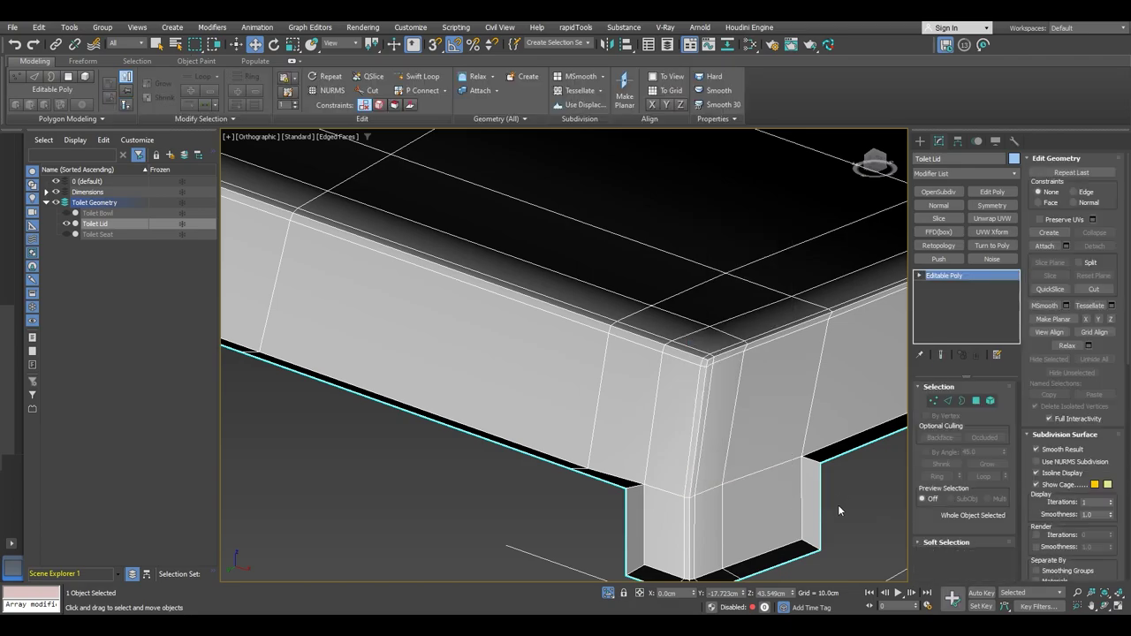
- Select two of the short inner-corner edges where the rear tabs meet the lid's lower rim
scroll(603, 428, down, 3)
alt+middle_drag(603, 428, 605, 363)
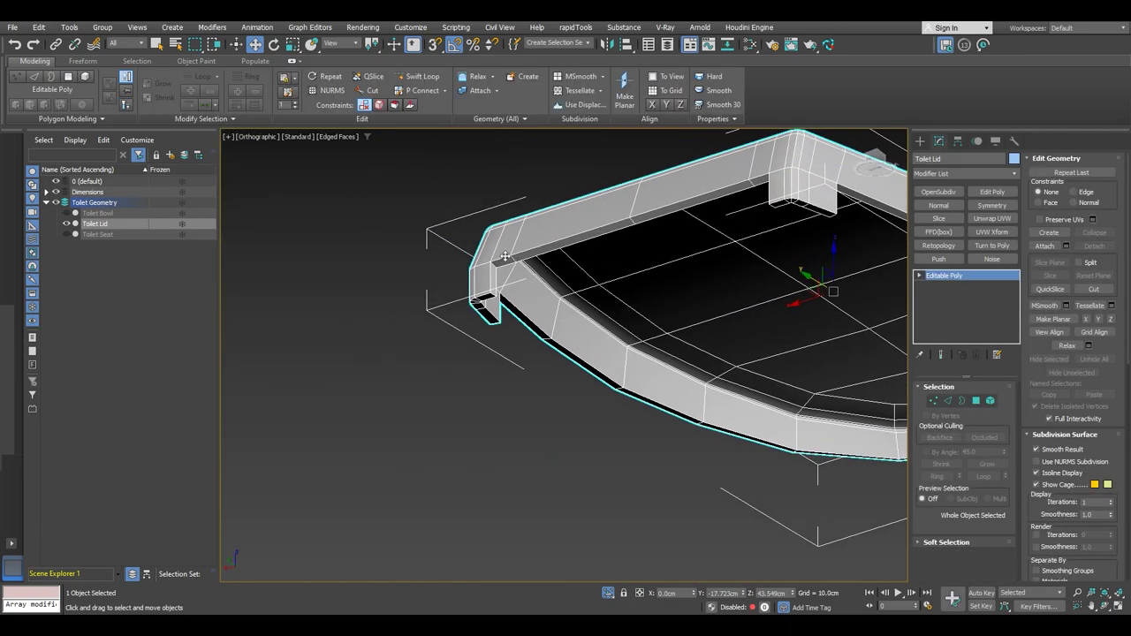
scroll(500, 264, up, 3)
key(2)
click(493, 267)
scroll(541, 290, down, 2)
middle_drag(581, 292, 687, 354)
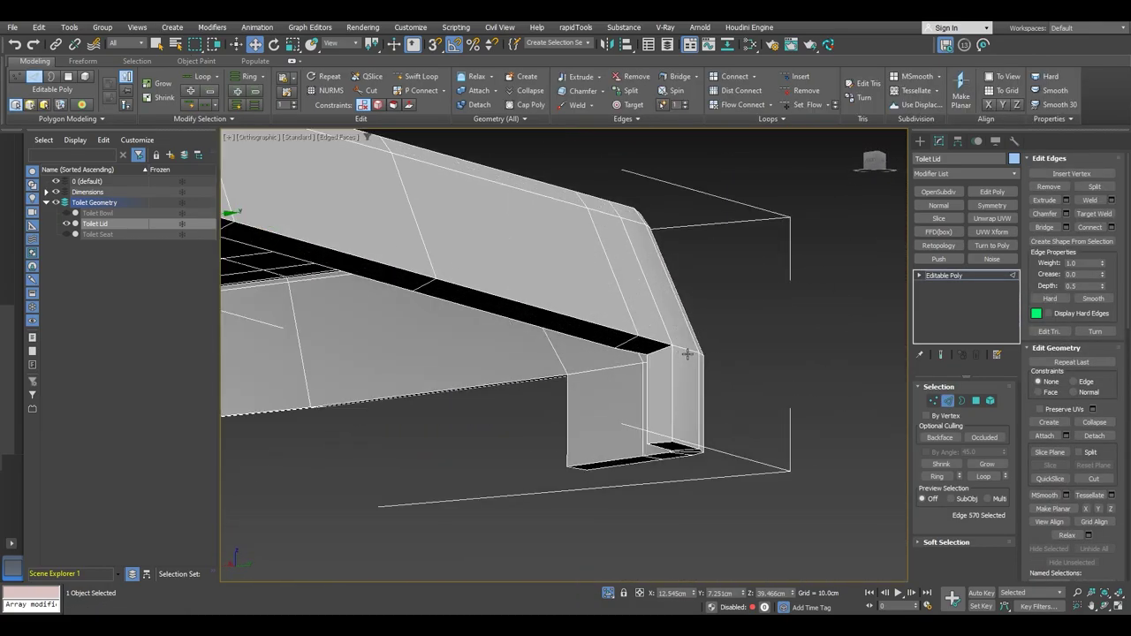
ctrl+click(650, 348)
alt+middle_drag(558, 381, 583, 342)
scroll(449, 389, down, 3)
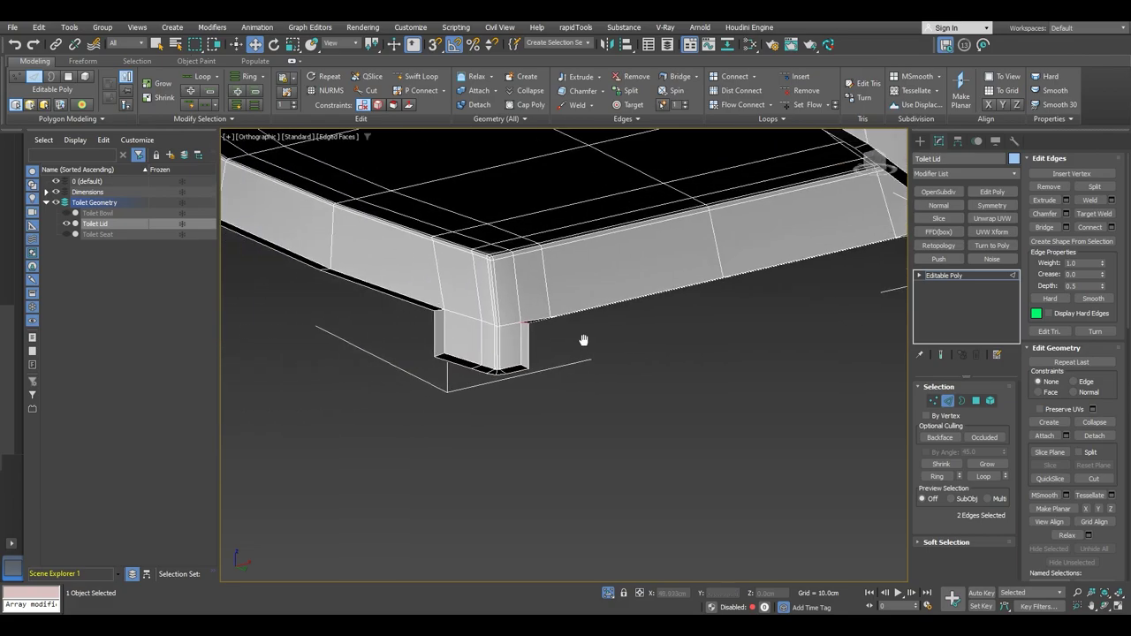
- Add the remaining two short edges between the rear tabs and the lower rim to the selection
scroll(454, 315, up, 5)
ctrl+click(440, 297)
scroll(605, 318, down, 5)
middle_drag(762, 316, 554, 386)
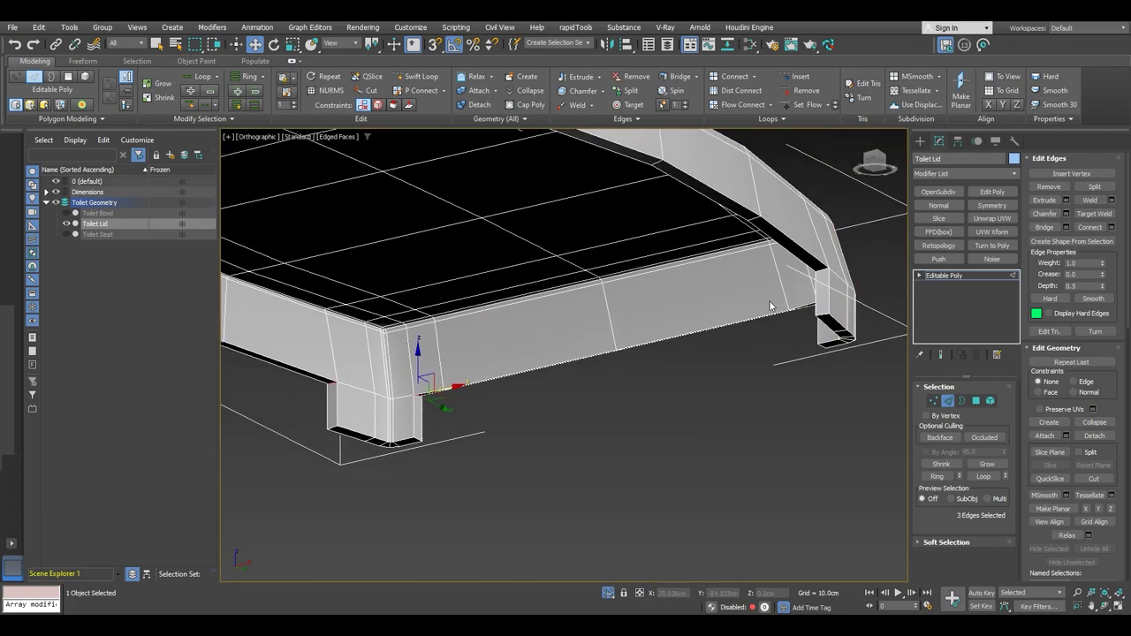
scroll(834, 271, up, 6)
middle_drag(803, 416, 808, 265)
ctrl+click(807, 265)
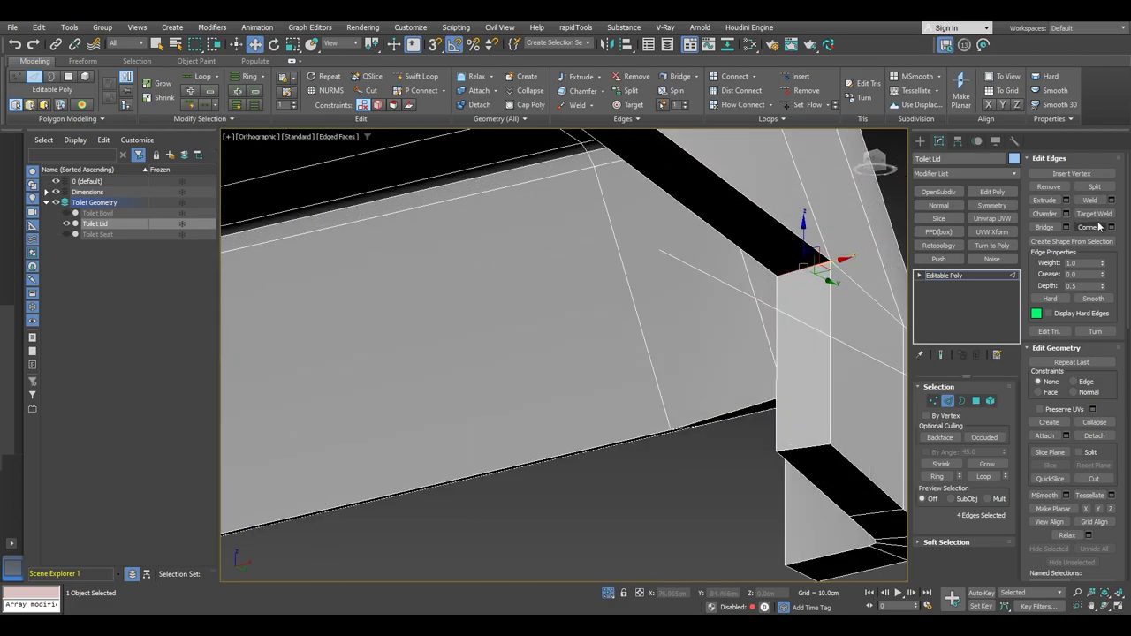
- Chamfer the four selected tab-corner edges with an amount of 0.7 cm and 2 segments
click(1067, 214)
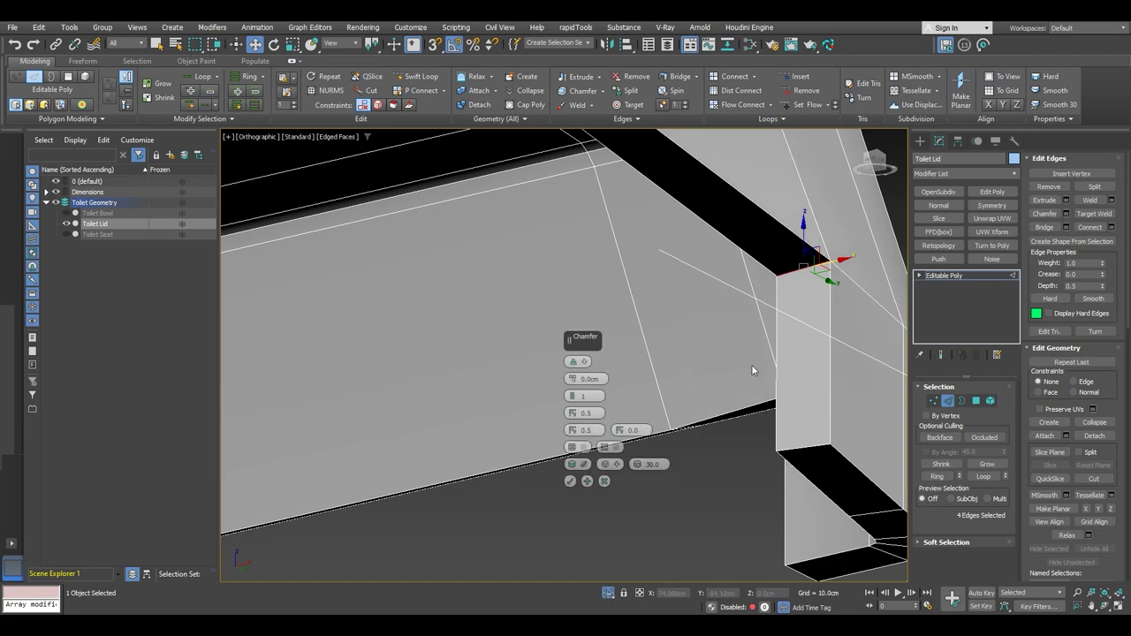
click(583, 363)
click(613, 372)
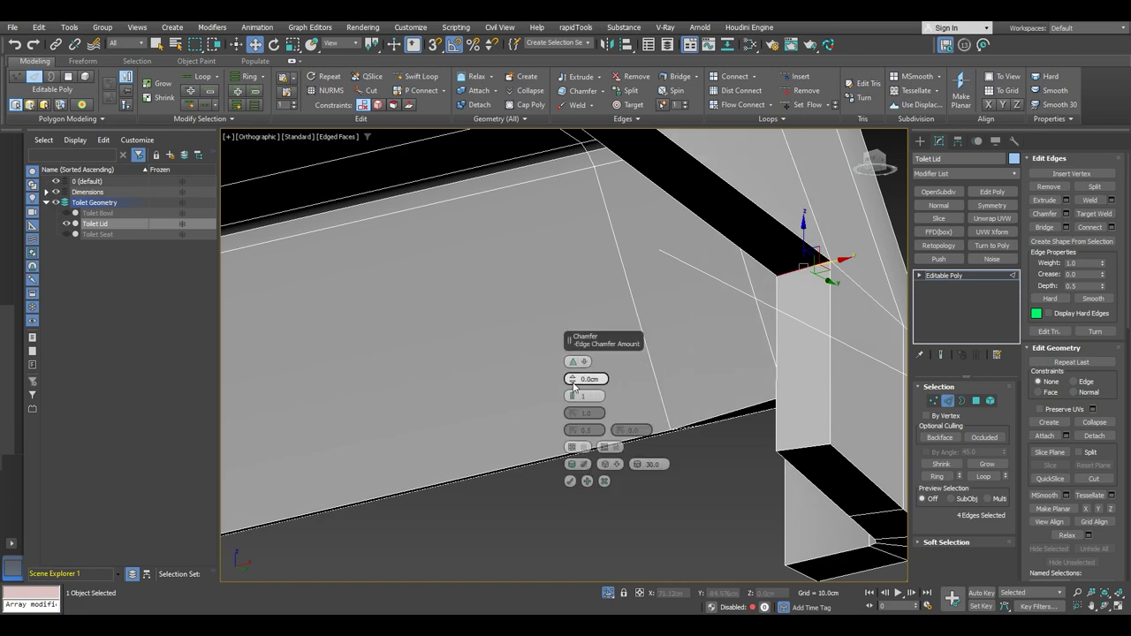
drag(572, 378, 571, 335)
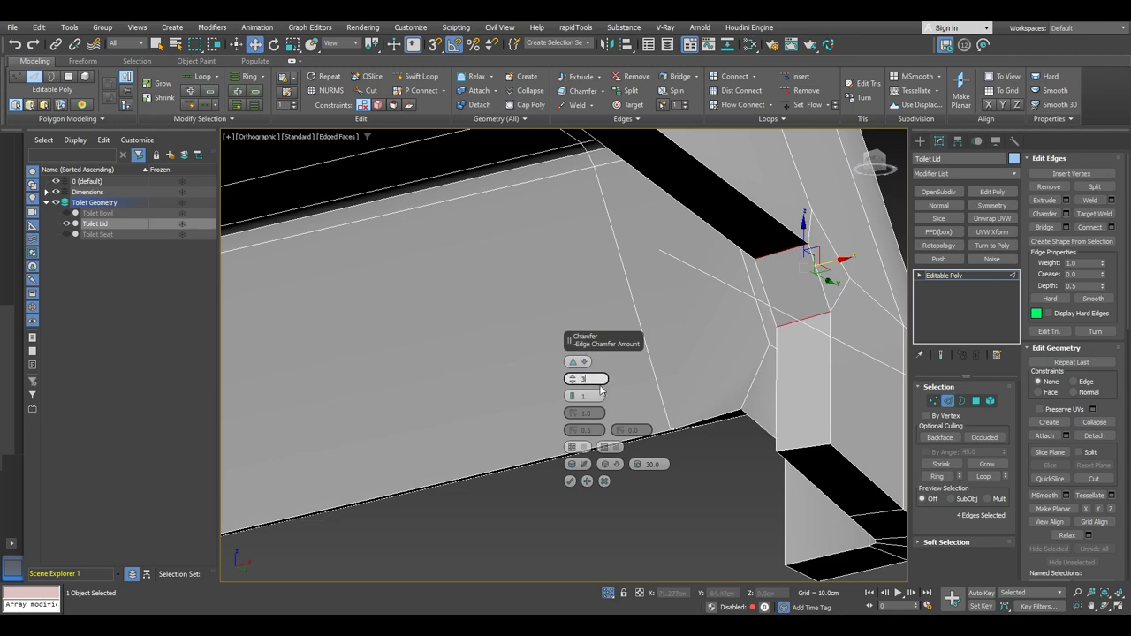
key(Return)
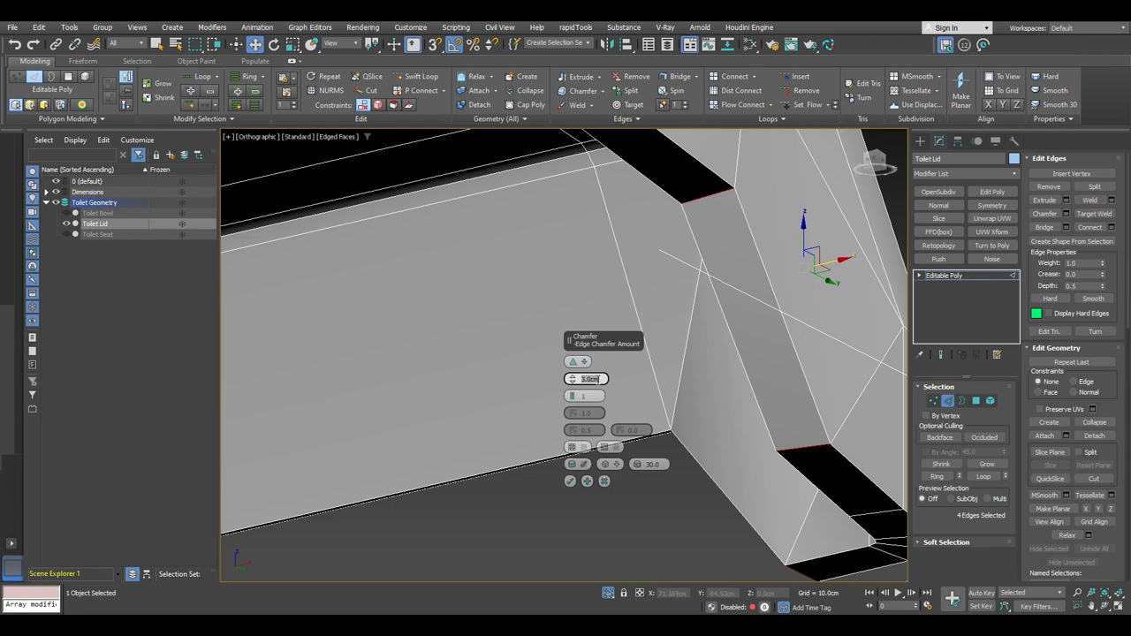
key(Return)
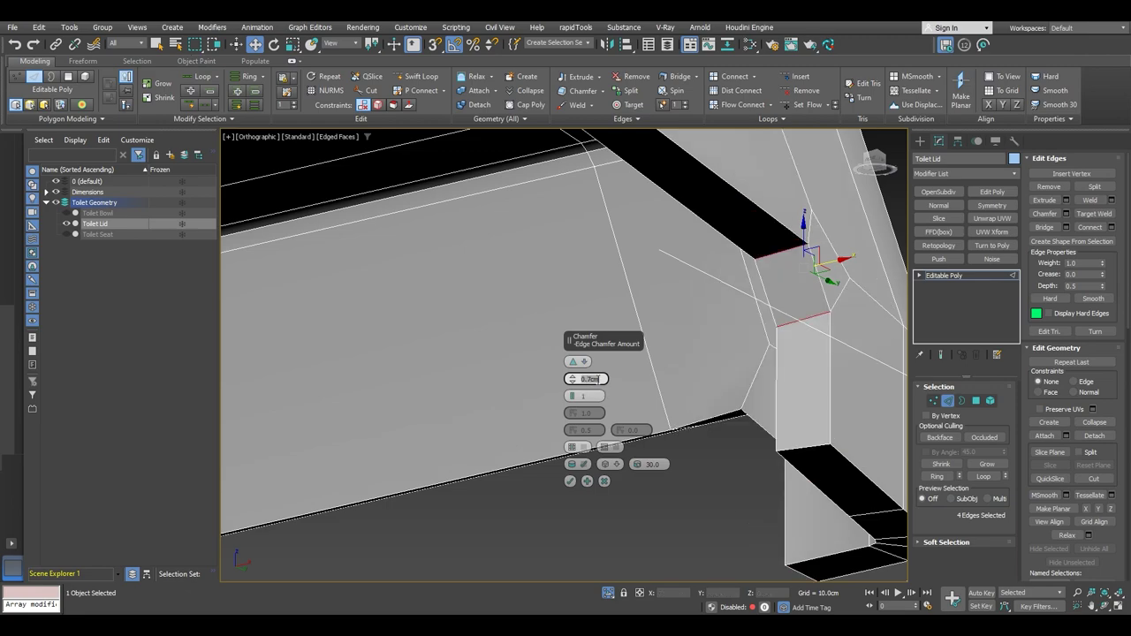
click(575, 398)
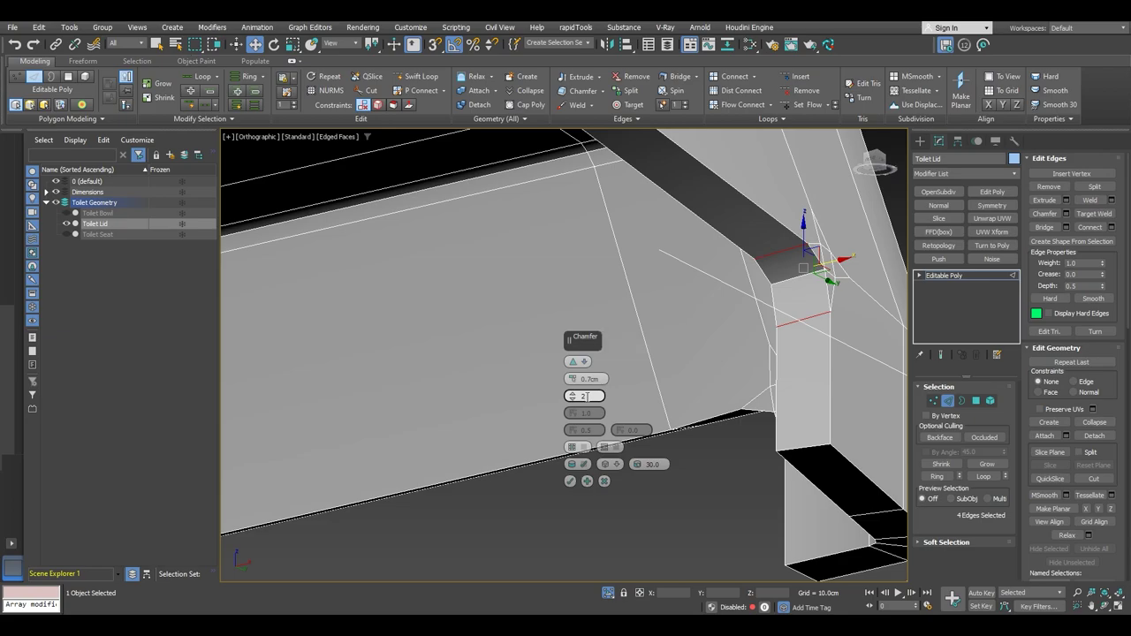
click(570, 481)
- Connect the four outermost vertices around the tab's side chamfered corner on the lid's outer face
alt+middle_drag(576, 472, 659, 350)
scroll(663, 348, up, 6)
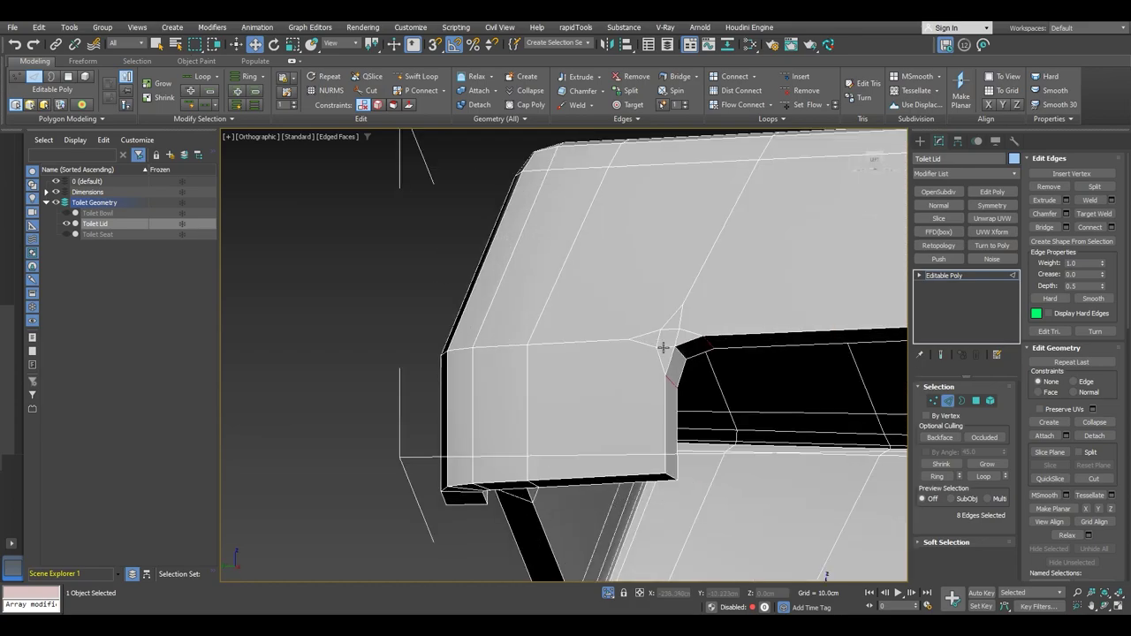
key(1)
click(629, 341)
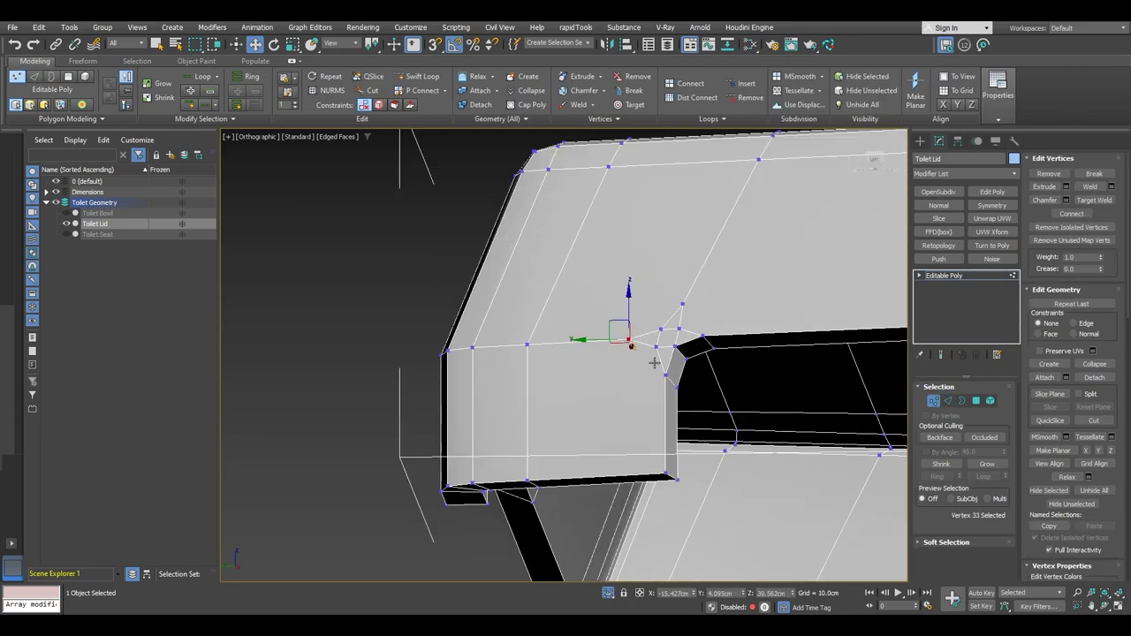
ctrl+click(665, 372)
ctrl+click(682, 305)
ctrl+click(702, 337)
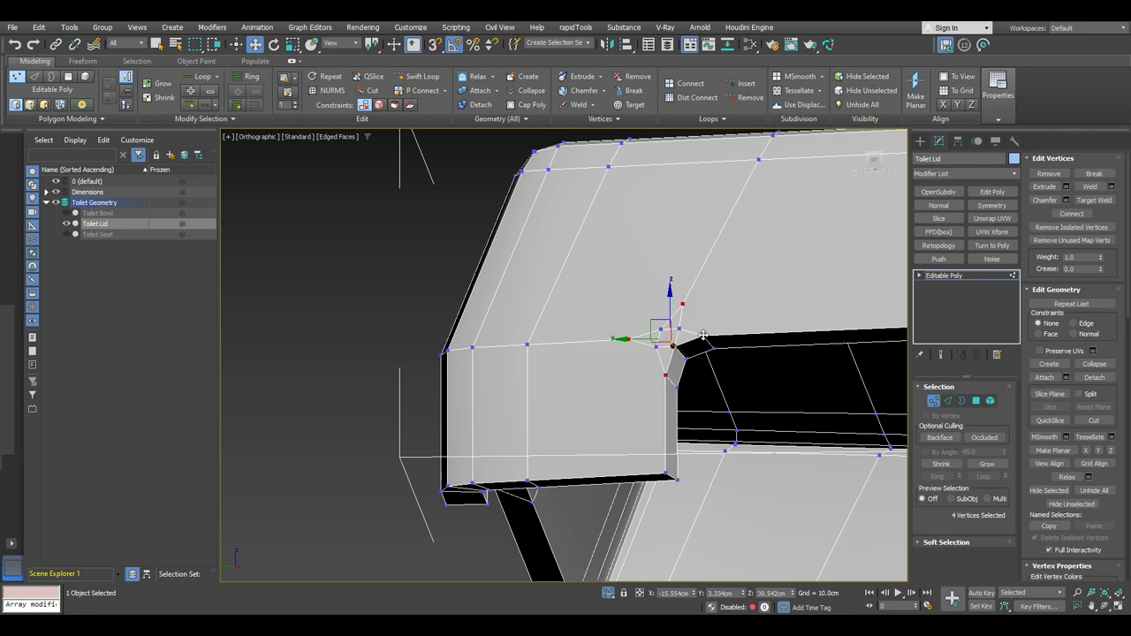
click(1074, 215)
- Remove the leftover edges inside the new diamond at the tab's outer side corner
scroll(681, 340, up, 4)
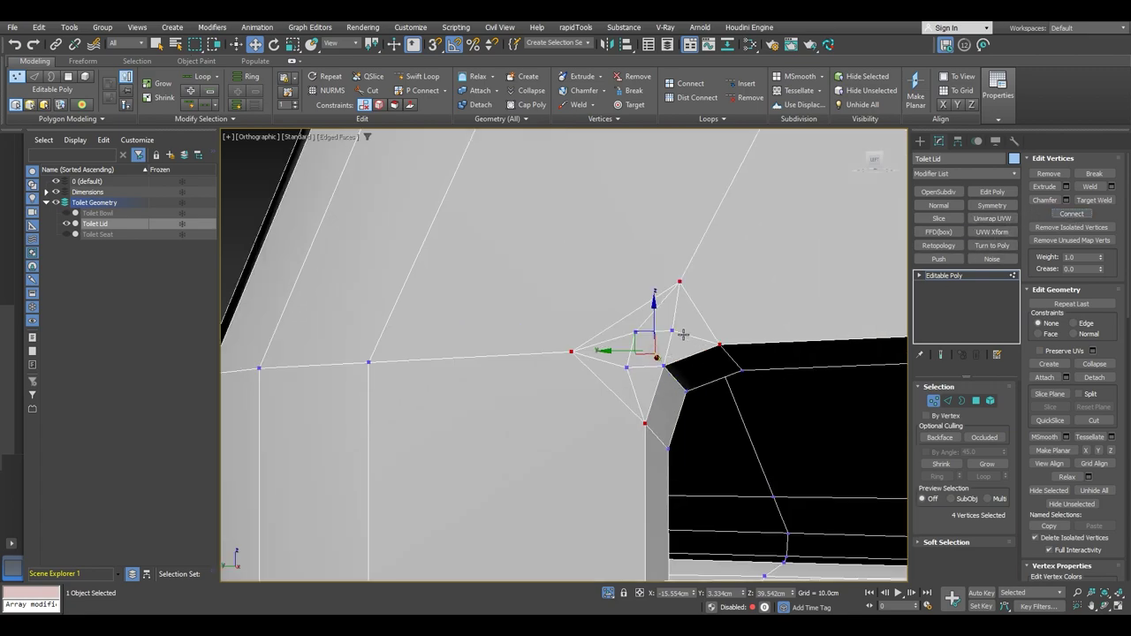
key(2)
key(ctrl+BackSpace)
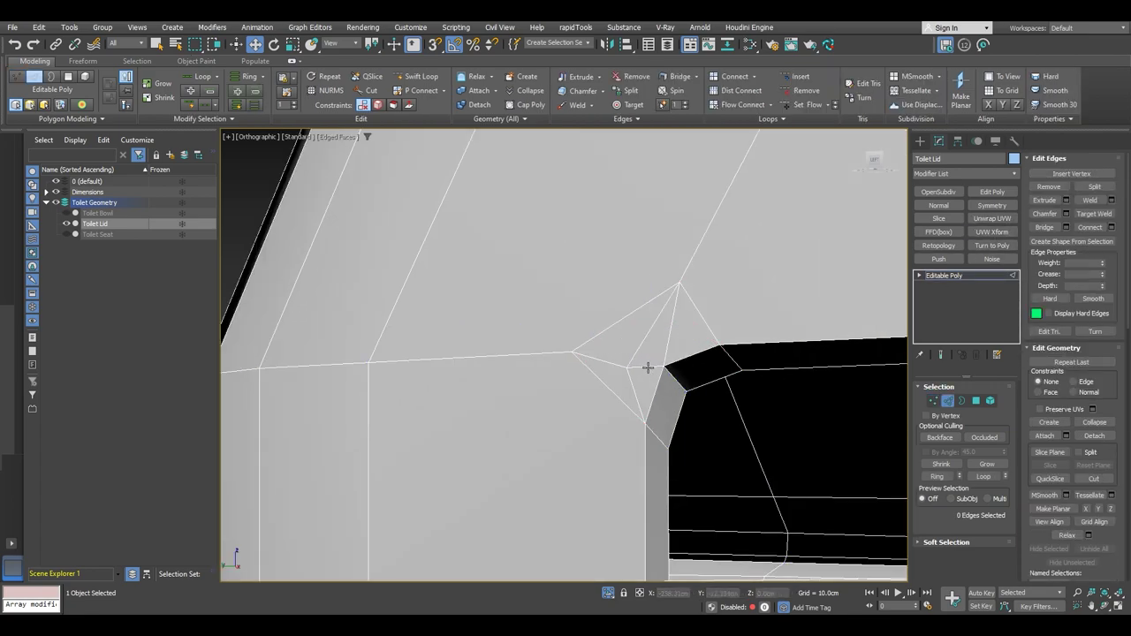
double_click(642, 351)
key(ctrl+BackSpace)
click(645, 362)
key(BackSpace)
- Connect the four outermost vertices around the same chamfered tab corner on the lid's inner face
scroll(676, 361, down, 5)
middle_drag(696, 379, 584, 332)
scroll(748, 381, down, 2)
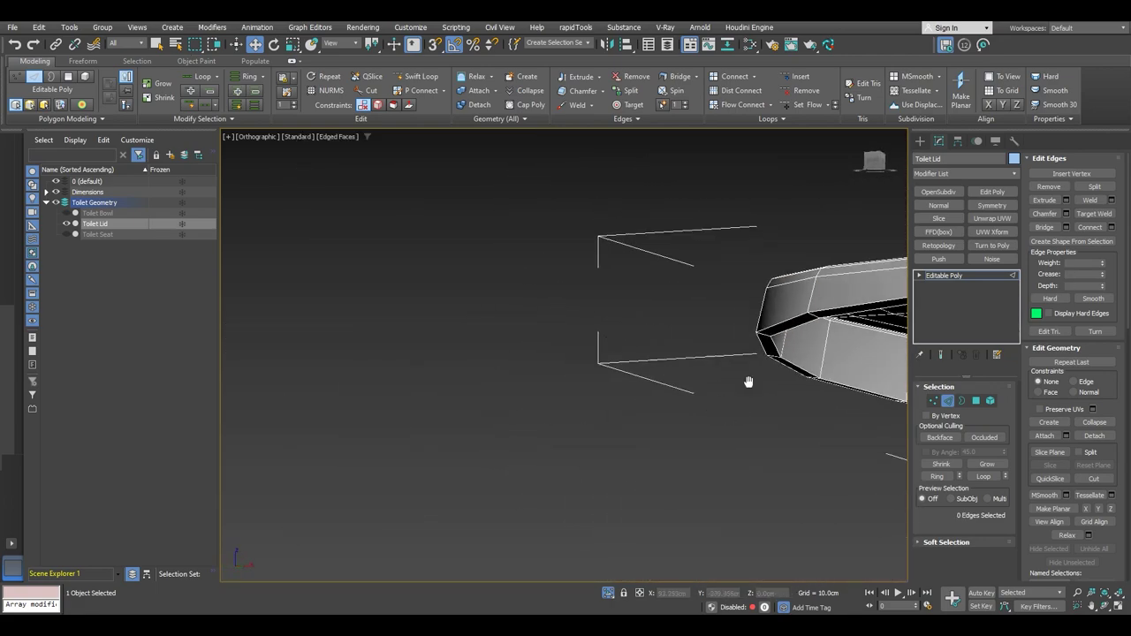
middle_drag(748, 381, 370, 267)
scroll(614, 301, up, 6)
key(1)
click(586, 306)
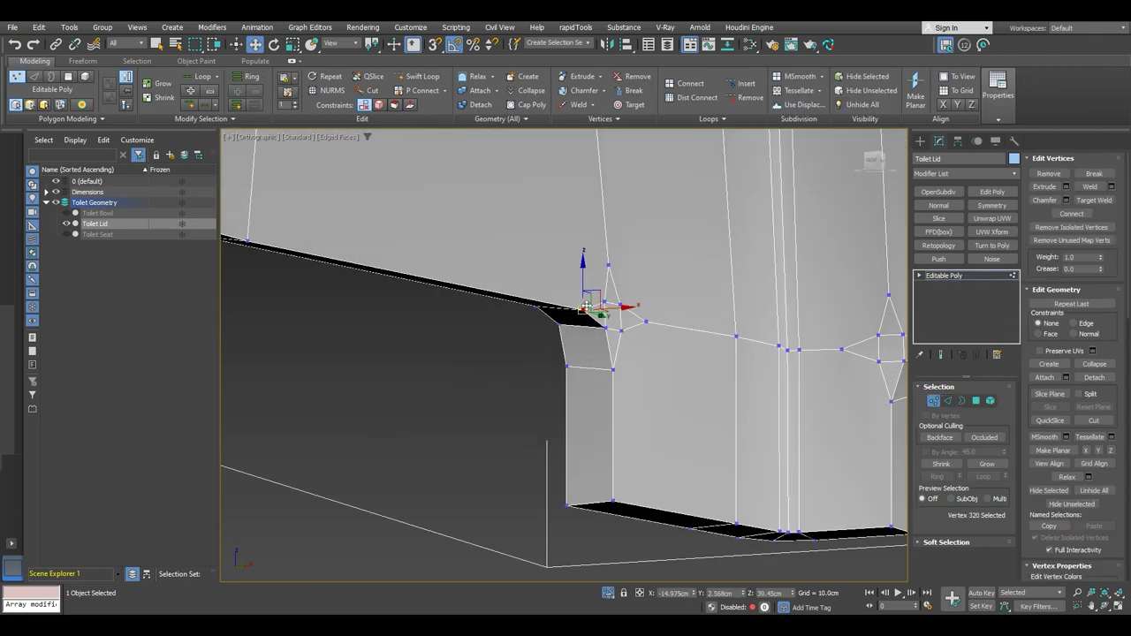
ctrl+click(606, 263)
ctrl+click(646, 320)
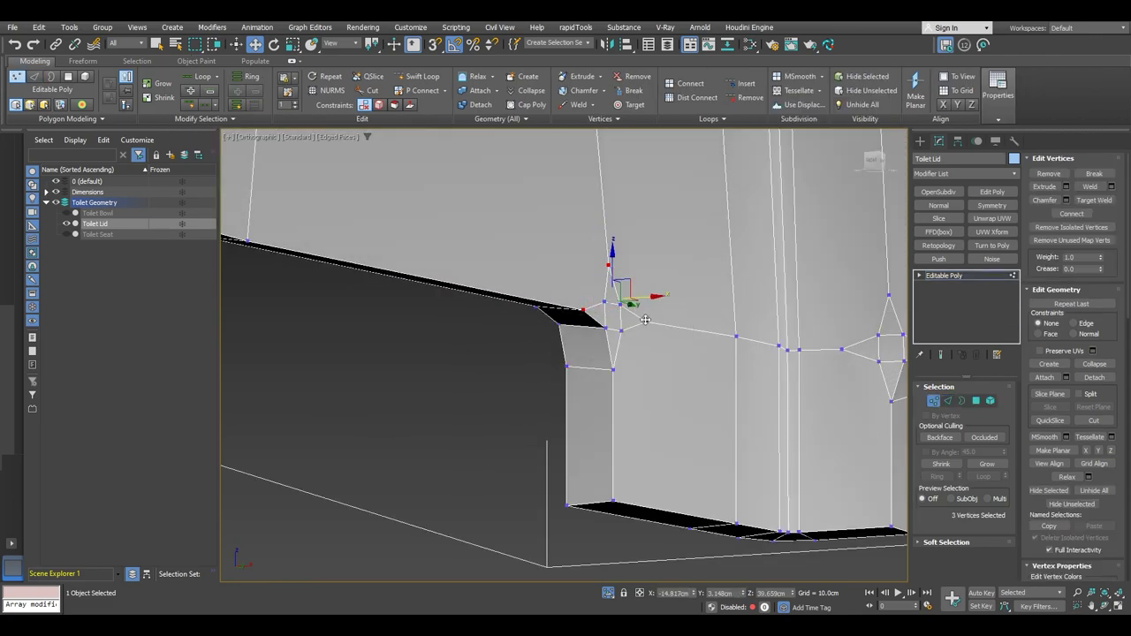
ctrl+click(613, 368)
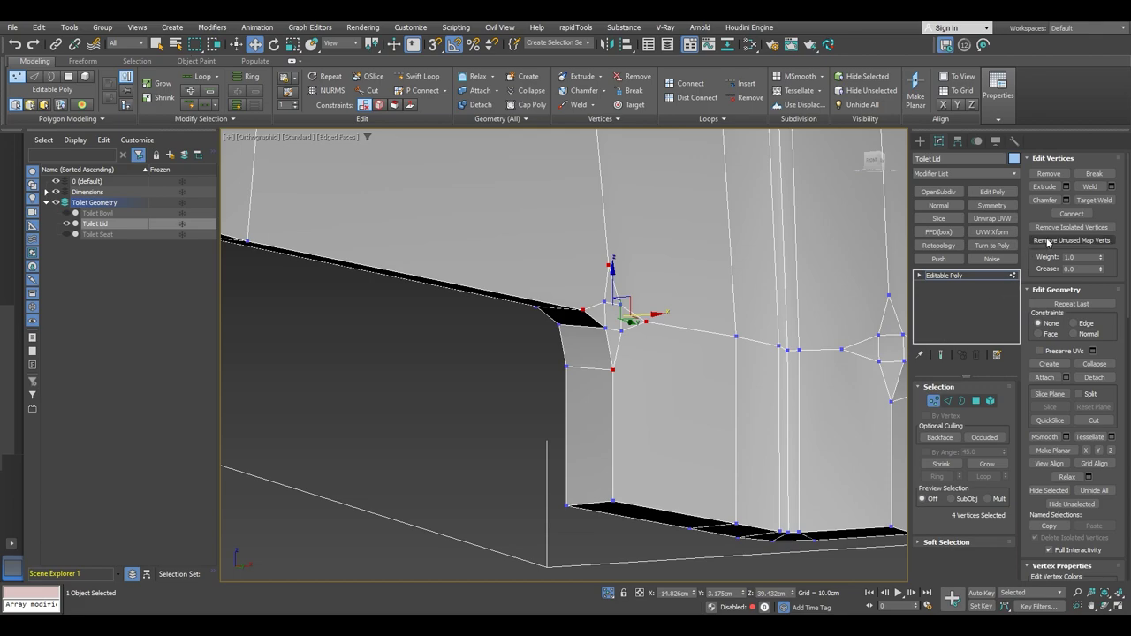
- Remove the upright inner edge line nearest the notch within the inner-face diamond
key(2)
scroll(601, 302, up, 3)
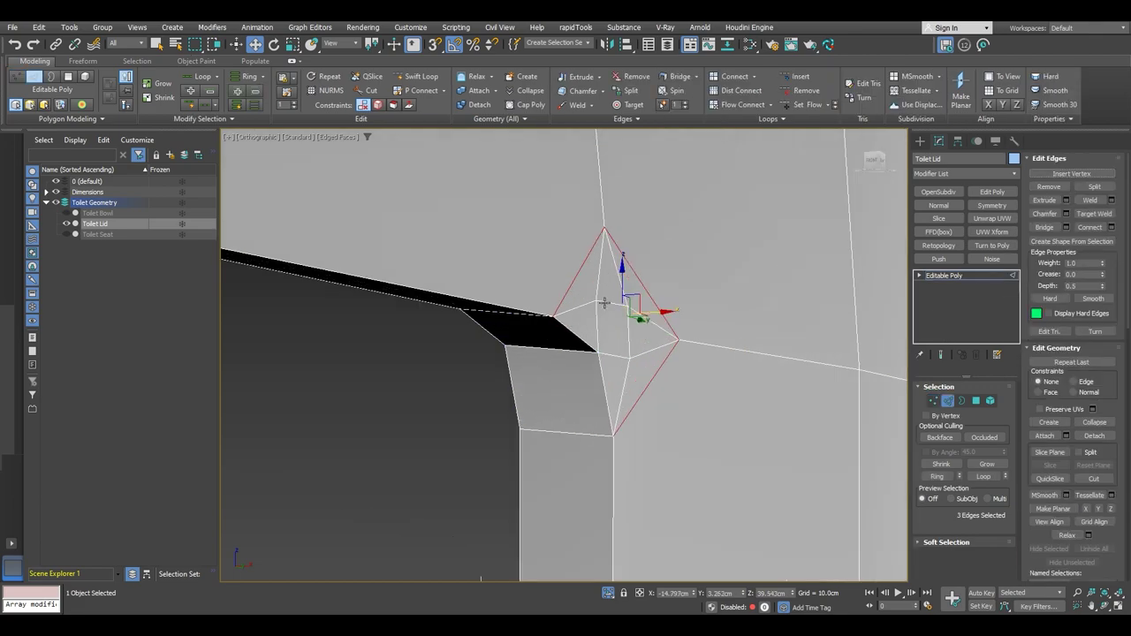
double_click(598, 280)
key(ctrl+BackSpace)
double_click(627, 299)
key(ctrl+BackSpace)
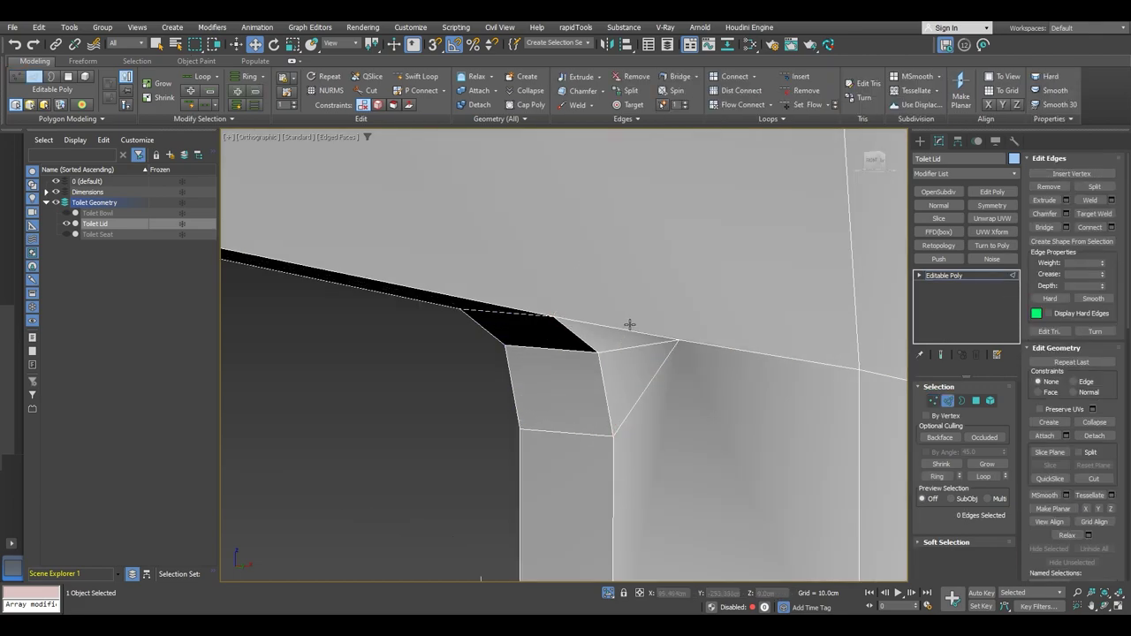
key(ctrl+z)
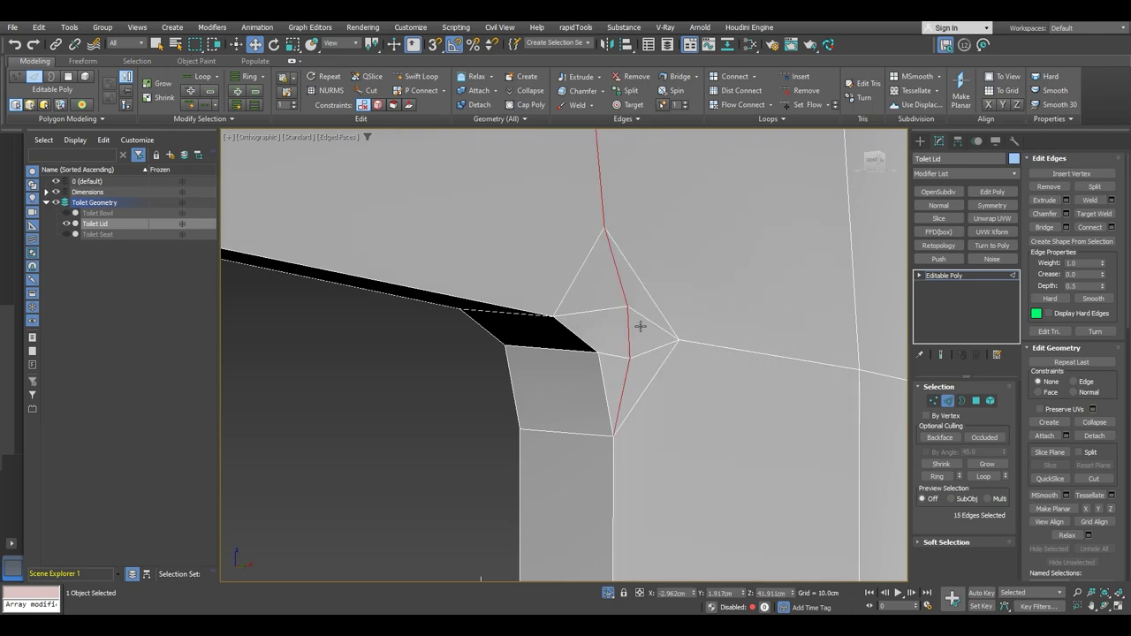
- Remove the upper crosswise edge line inside the inner-face diamond
double_click(641, 317)
key(ctrl+BackSpace)
double_click(661, 349)
key(ctrl+BackSpace)
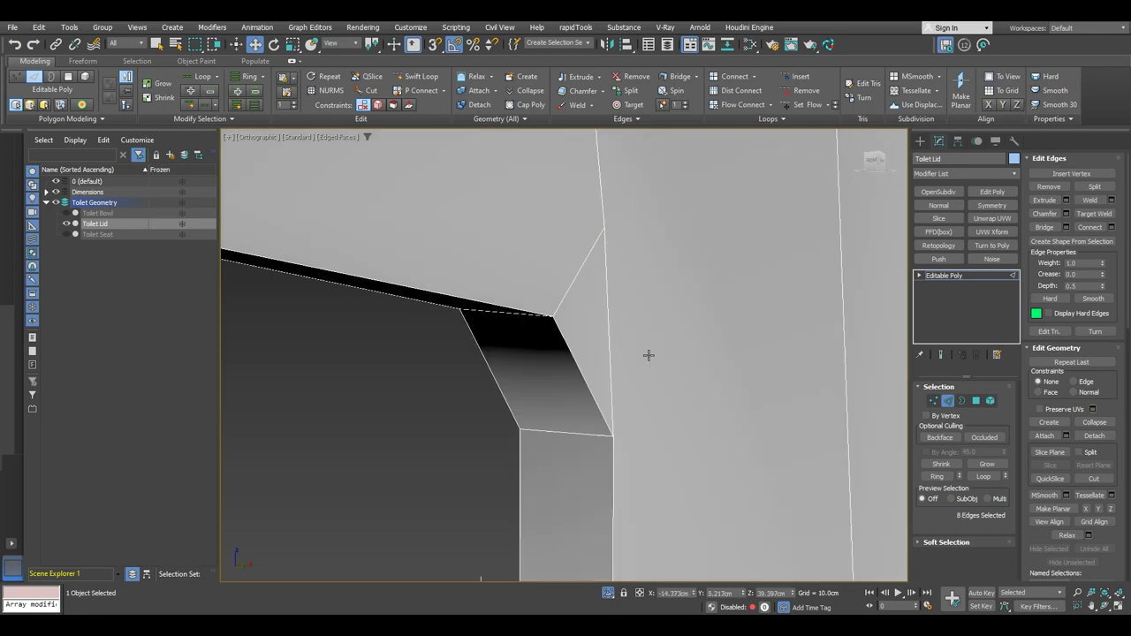
key(ctrl+y)
key(ctrl+y)
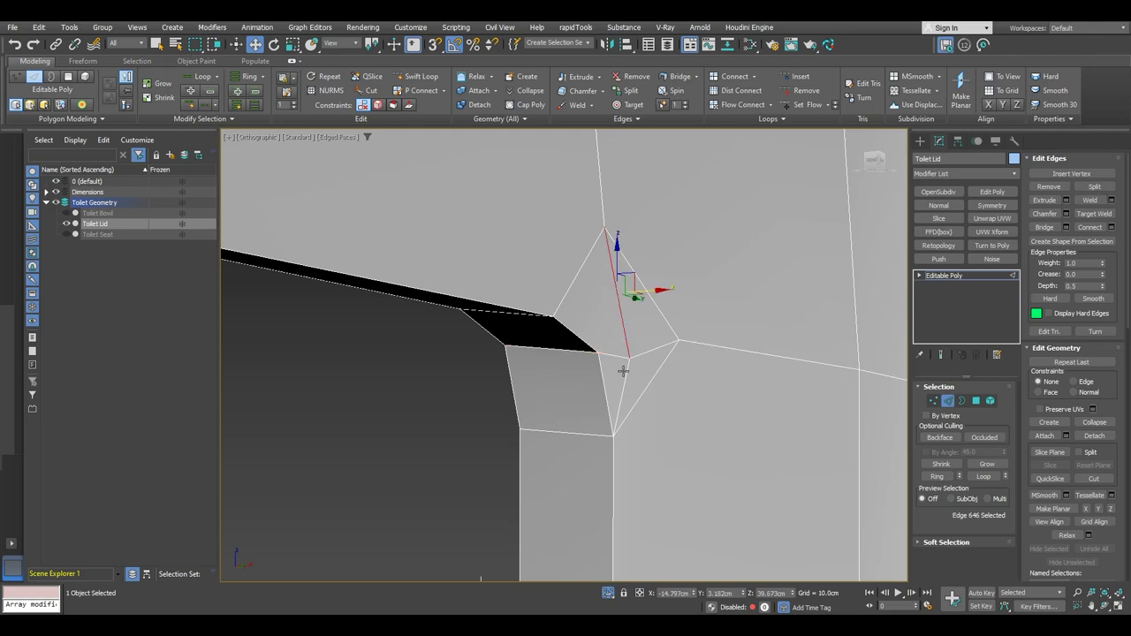
- Remove the remaining interior edges one by one, leaving a single clean diamond polygon at the inner side corner
key(ctrl+BackSpace)
click(625, 377)
key(ctrl+BackSpace)
click(617, 349)
key(ctrl+BackSpace)
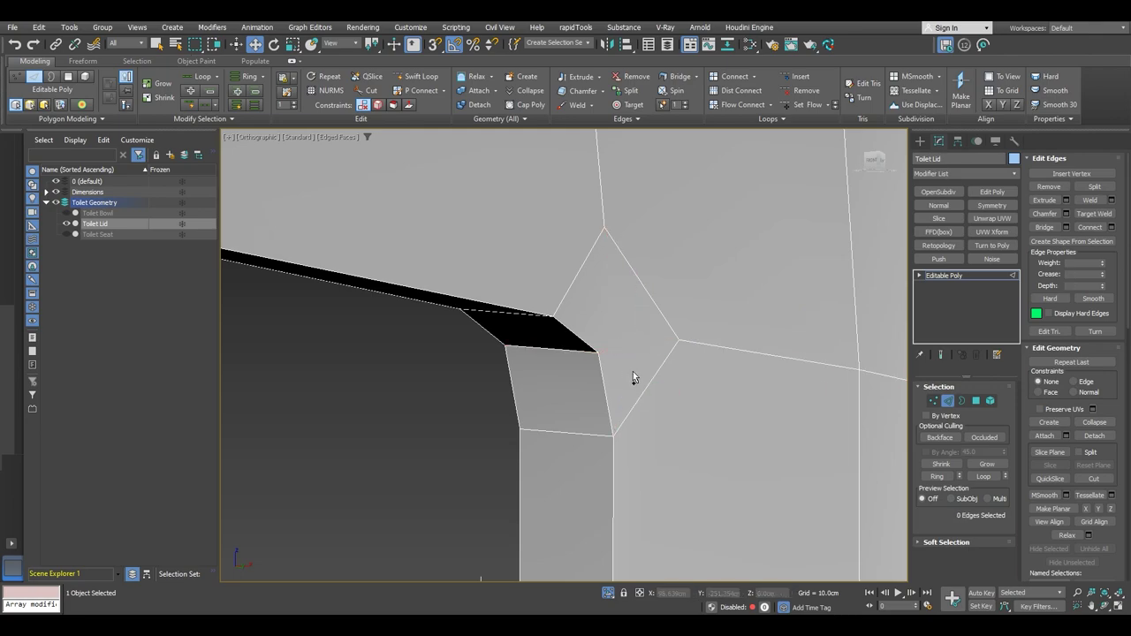
- Connect the four outermost vertices around the tab's other chamfered corner on the lid's inner face
scroll(633, 373, down, 5)
scroll(647, 348, up, 5)
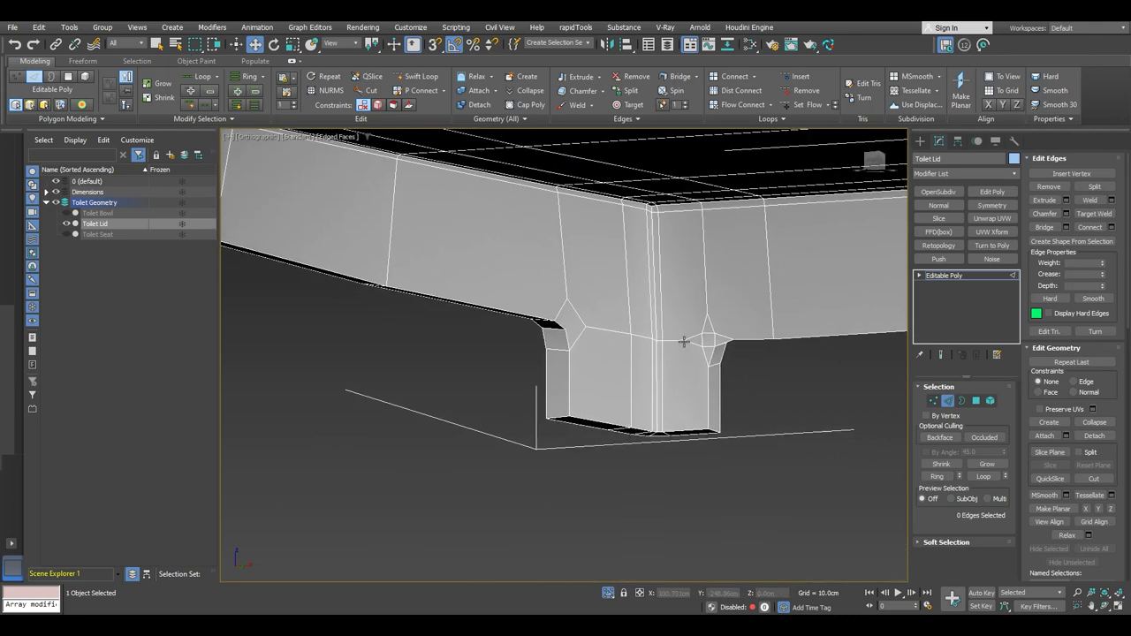
key(1)
click(666, 335)
ctrl+click(716, 386)
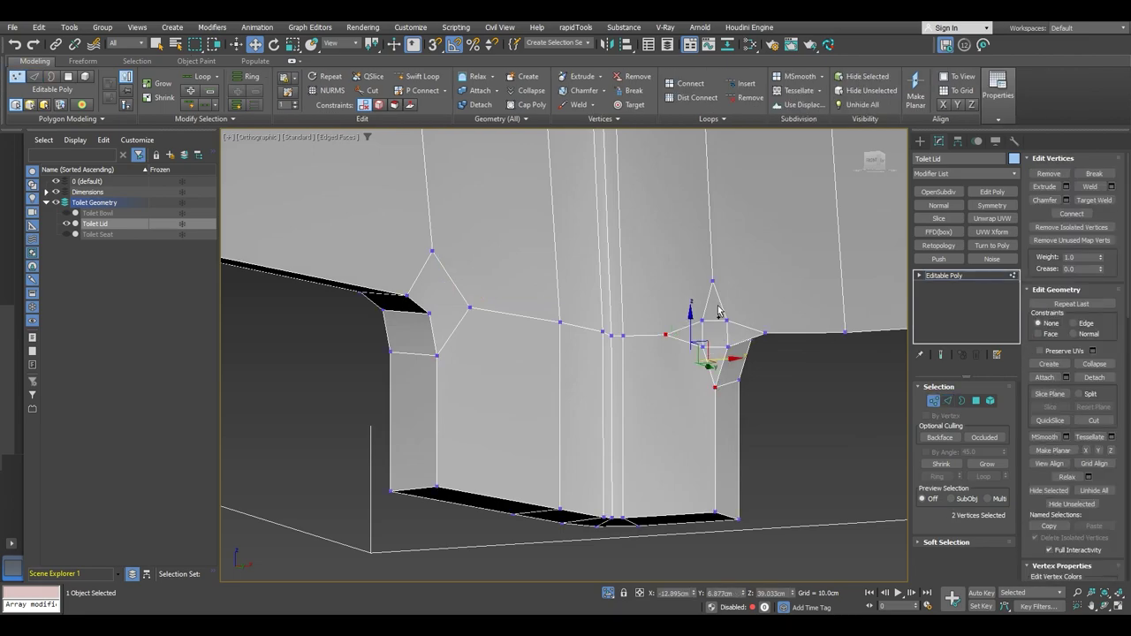
ctrl+click(715, 281)
ctrl+click(764, 333)
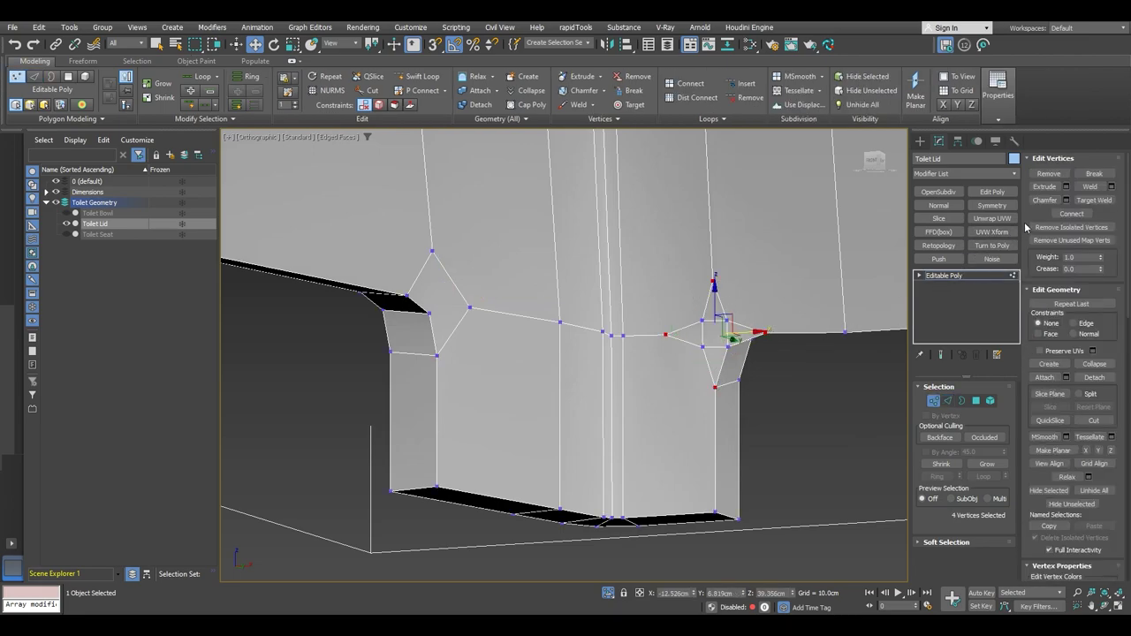
click(1068, 216)
- Select the ten edges inside the diamond at this second inner-face corner and remove them
scroll(730, 338, up, 5)
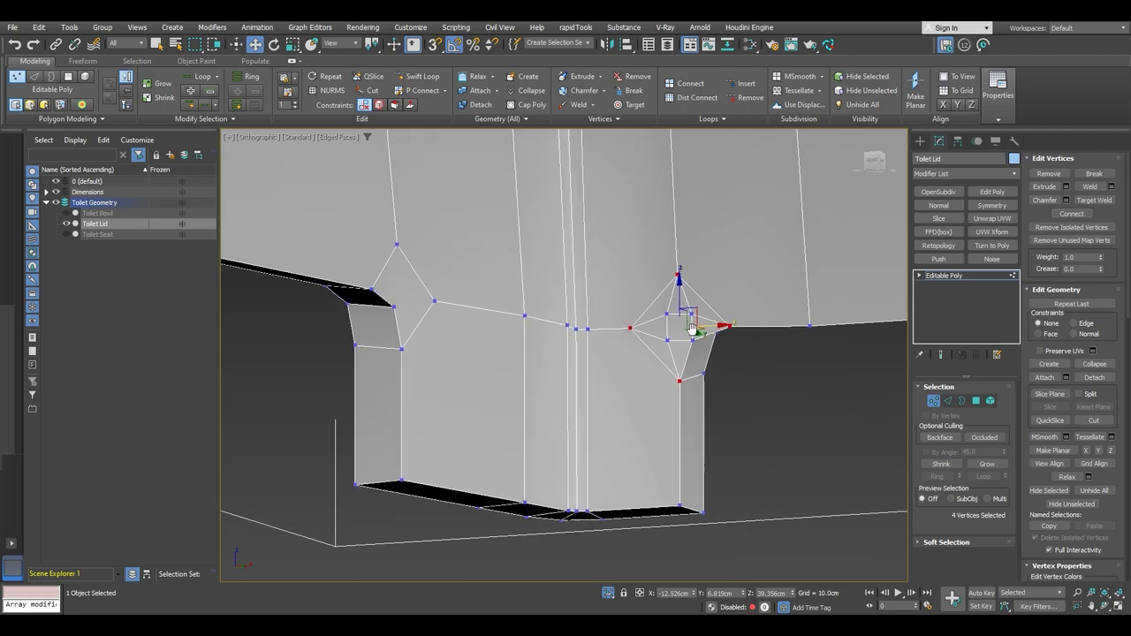
key(2)
click(709, 307)
ctrl+click(676, 304)
ctrl+click(619, 312)
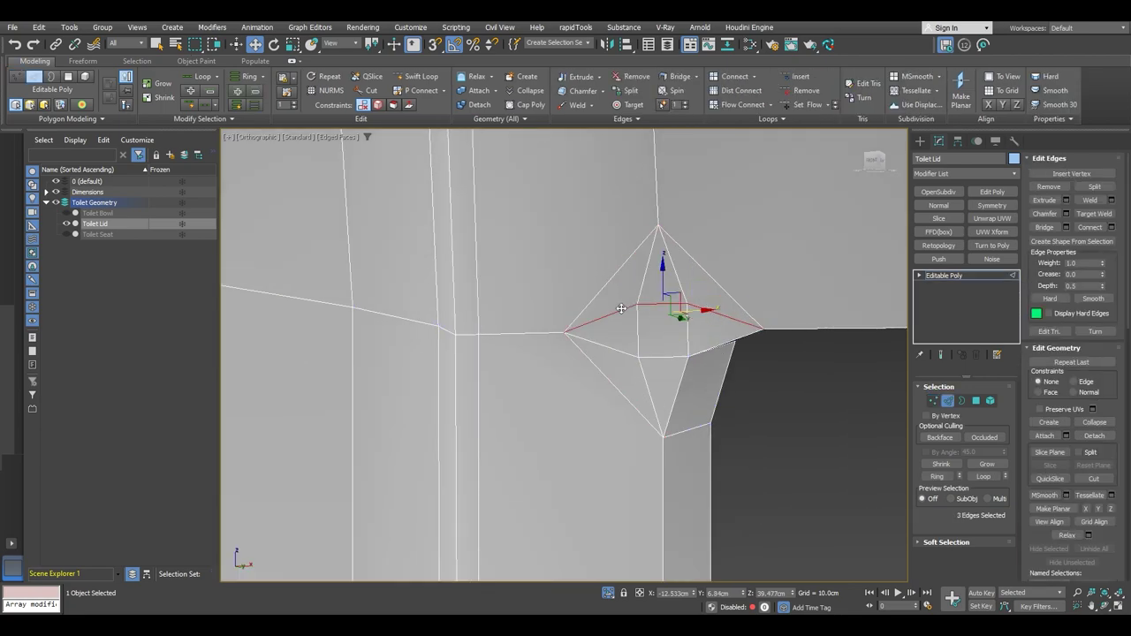
ctrl+click(624, 353)
ctrl+click(654, 358)
ctrl+click(650, 397)
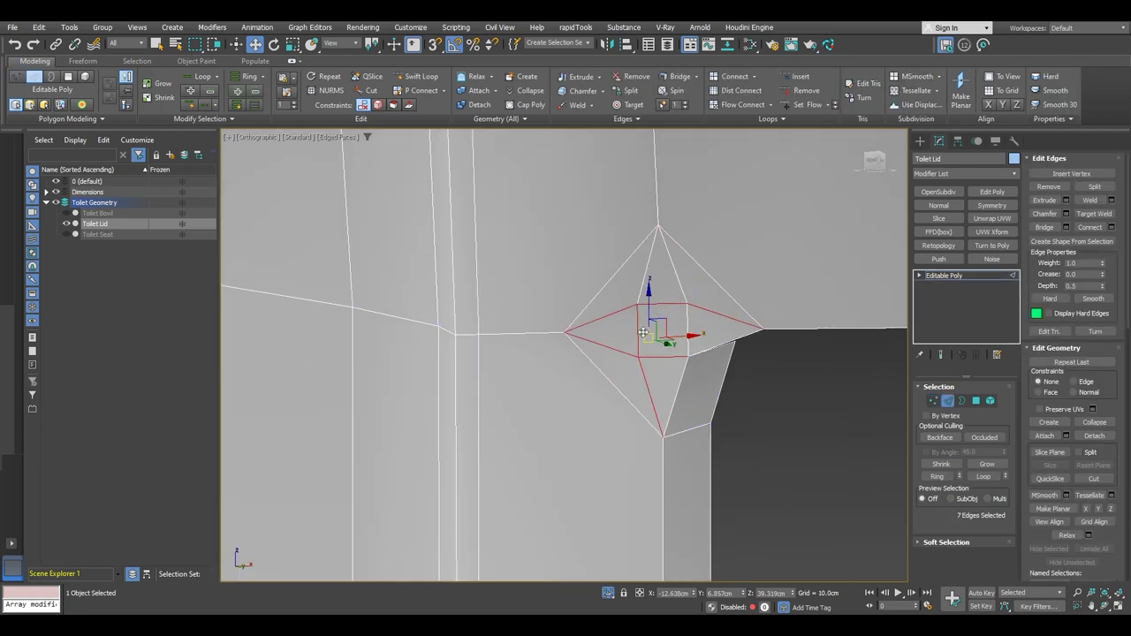
ctrl+click(648, 274)
ctrl+click(673, 271)
ctrl+click(686, 315)
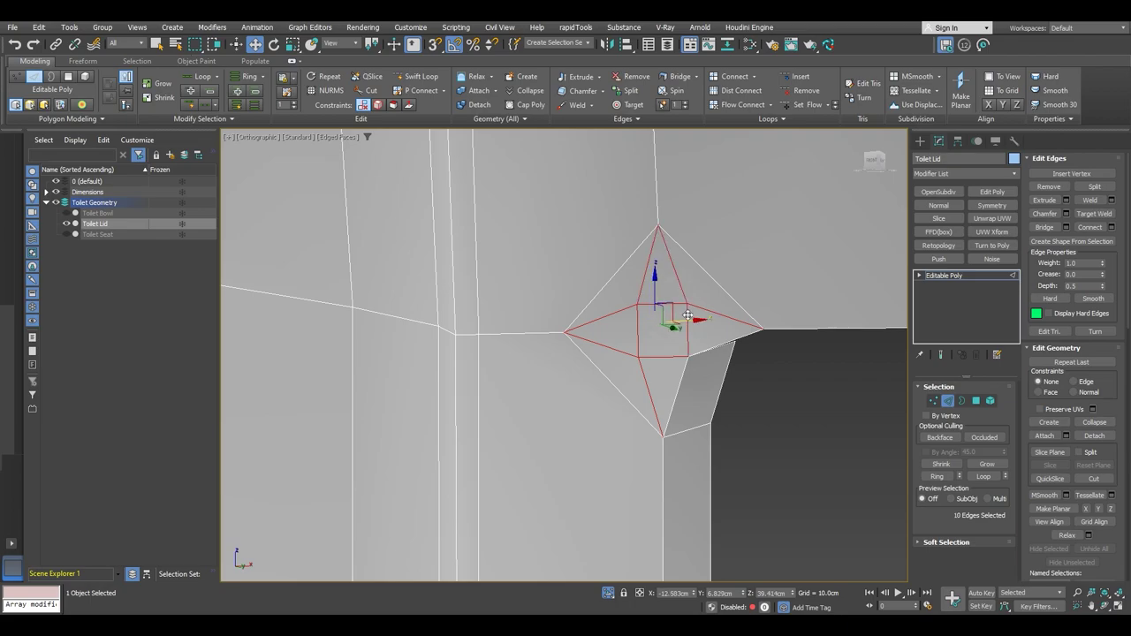
key(ctrl+BackSpace)
- Connect the four outermost vertices around the tab's remaining chamfered corner on the lid's outer face
scroll(686, 314, down, 6)
scroll(688, 318, down, 5)
alt+middle_drag(721, 333, 635, 290)
key(shift+z)
key(shift+z)
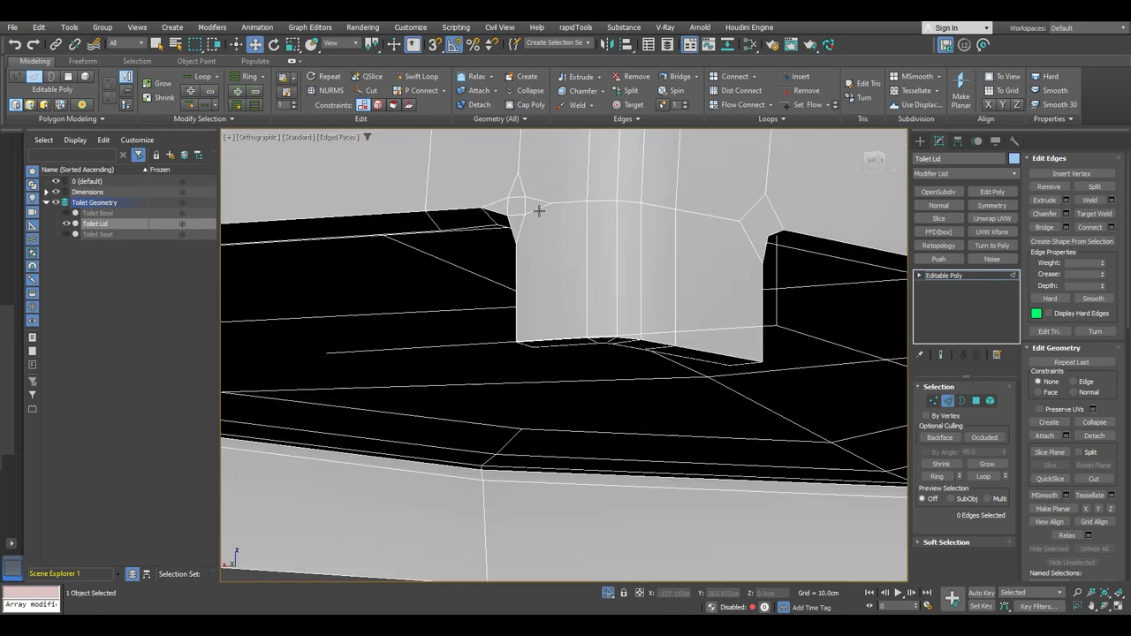
key(1)
ctrl+click(554, 203)
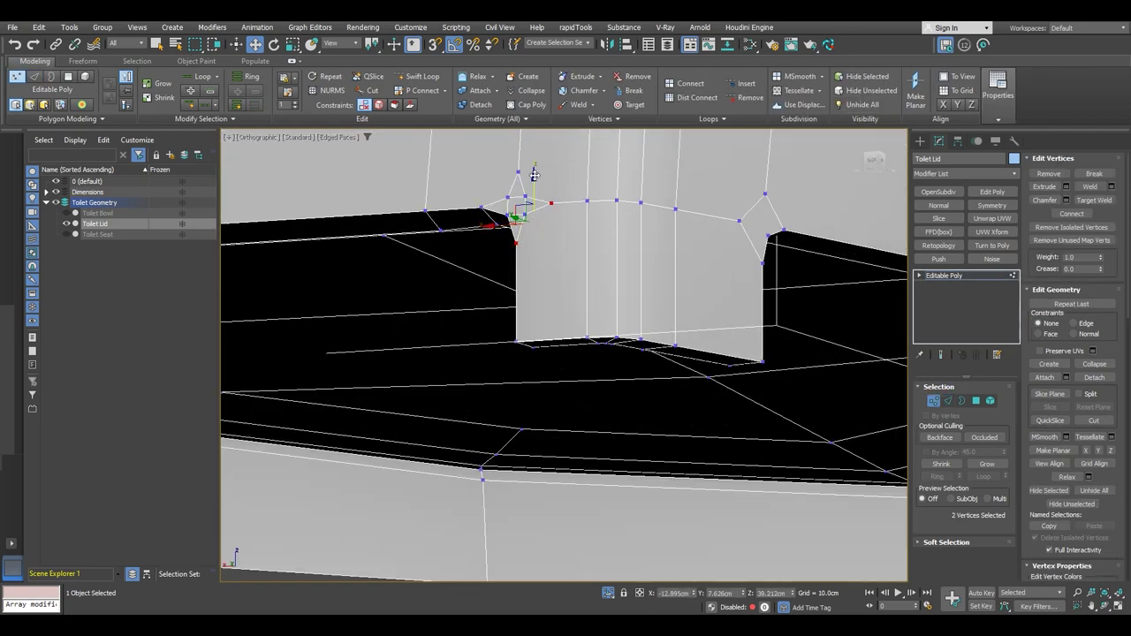
ctrl+click(520, 173)
ctrl+click(482, 205)
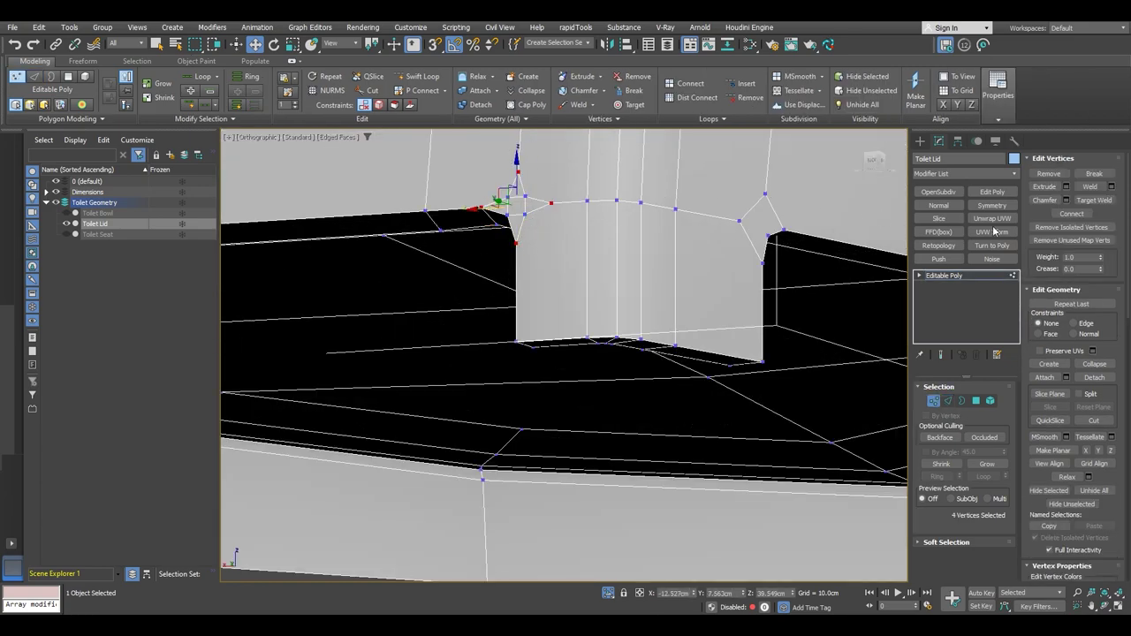
click(1078, 219)
- Remove all interior edges of the diamond at the tab's remaining outer-face corner
middle_drag(520, 186, 562, 249)
scroll(561, 250, up, 3)
key(2)
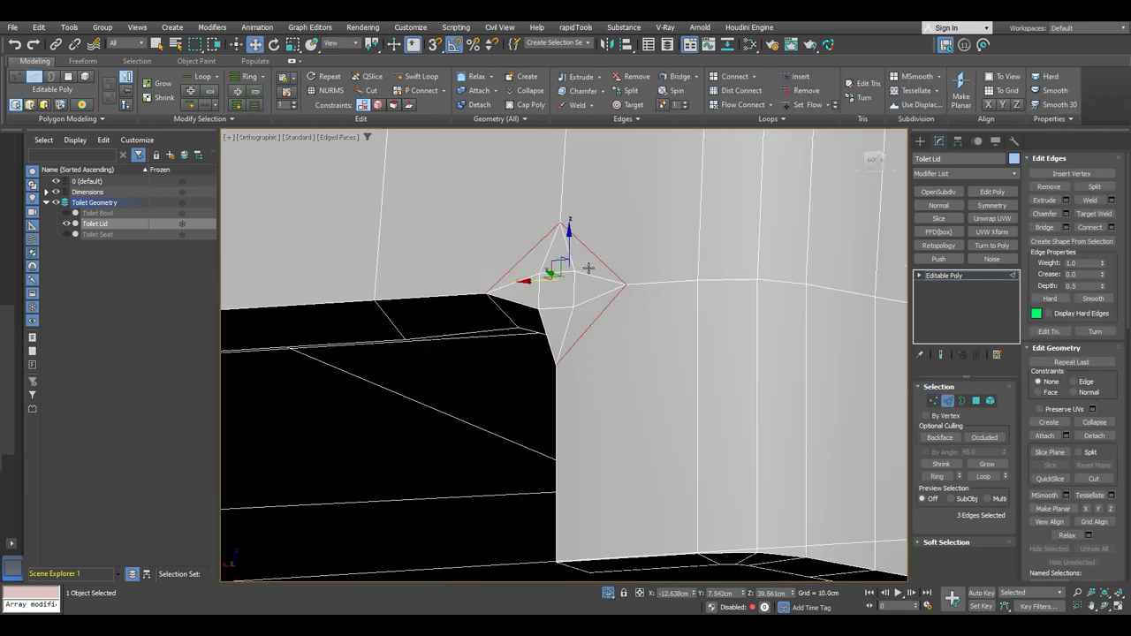
double_click(595, 276)
key(ctrl+BackSpace)
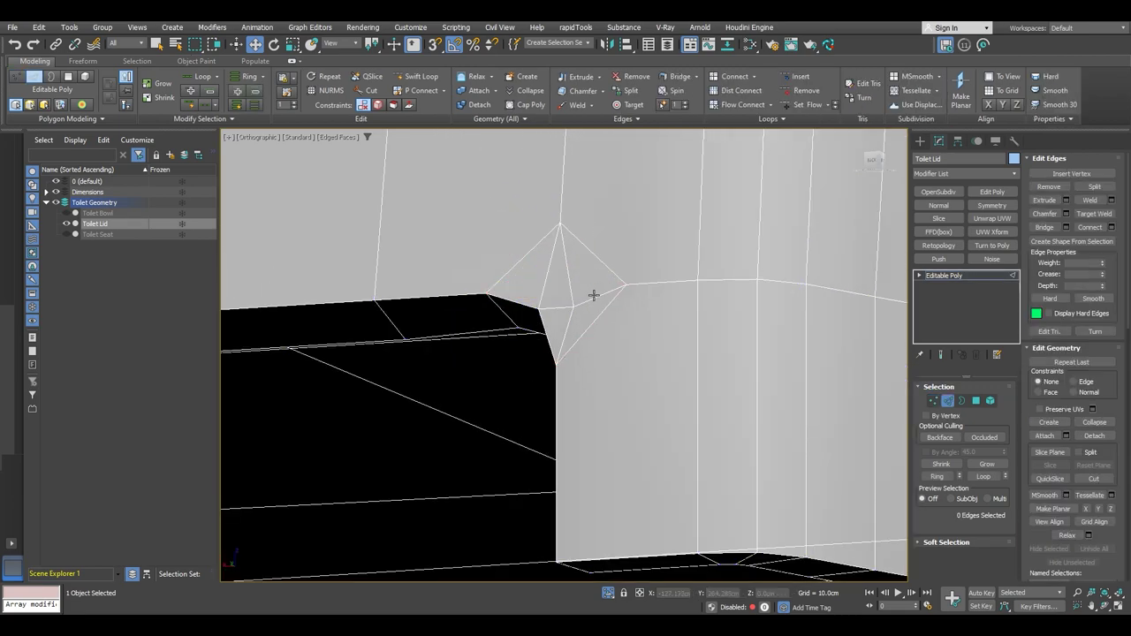
click(595, 298)
ctrl+click(557, 308)
ctrl+double_click(573, 279)
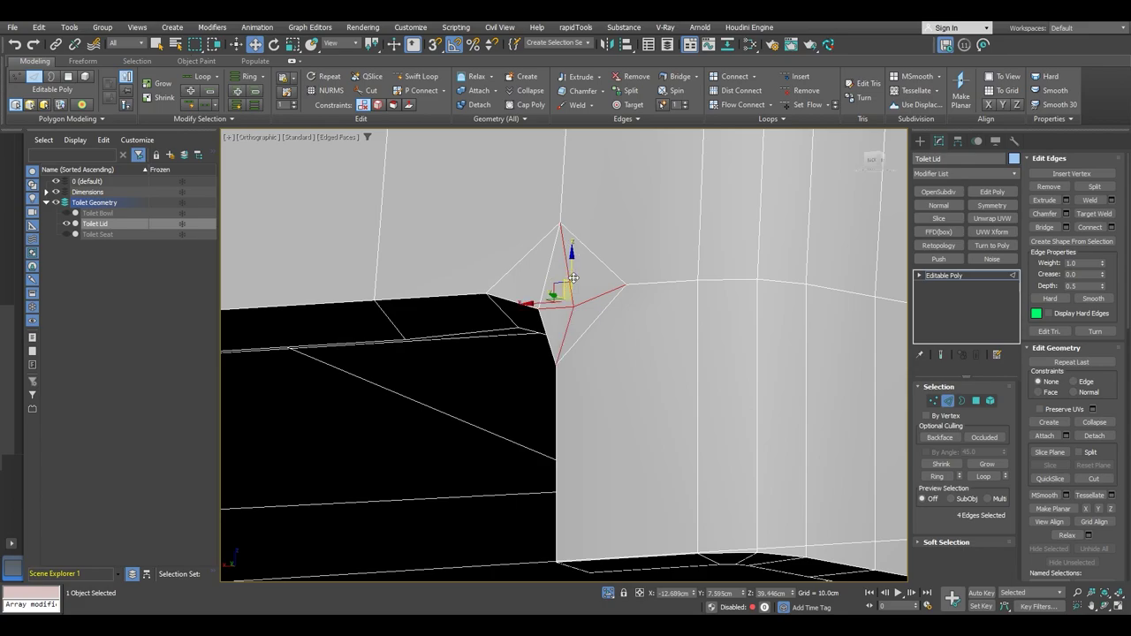
key(ctrl+BackSpace)
click(553, 277)
key(ctrl+BackSpace)
scroll(568, 288, down, 5)
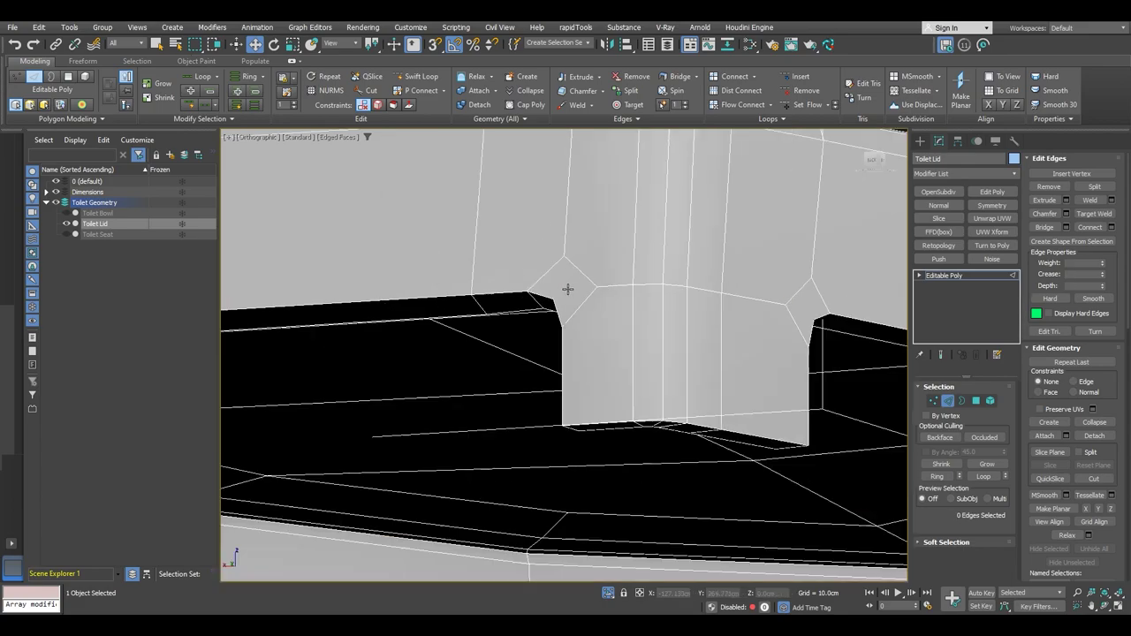
- Delete all polygons on one side of the toilet lid's centre line, keeping only the half with the other tab
scroll(597, 309, down, 3)
middle_drag(601, 306, 688, 290)
scroll(681, 290, down, 4)
alt+middle_drag(579, 289, 612, 322)
key(F3)
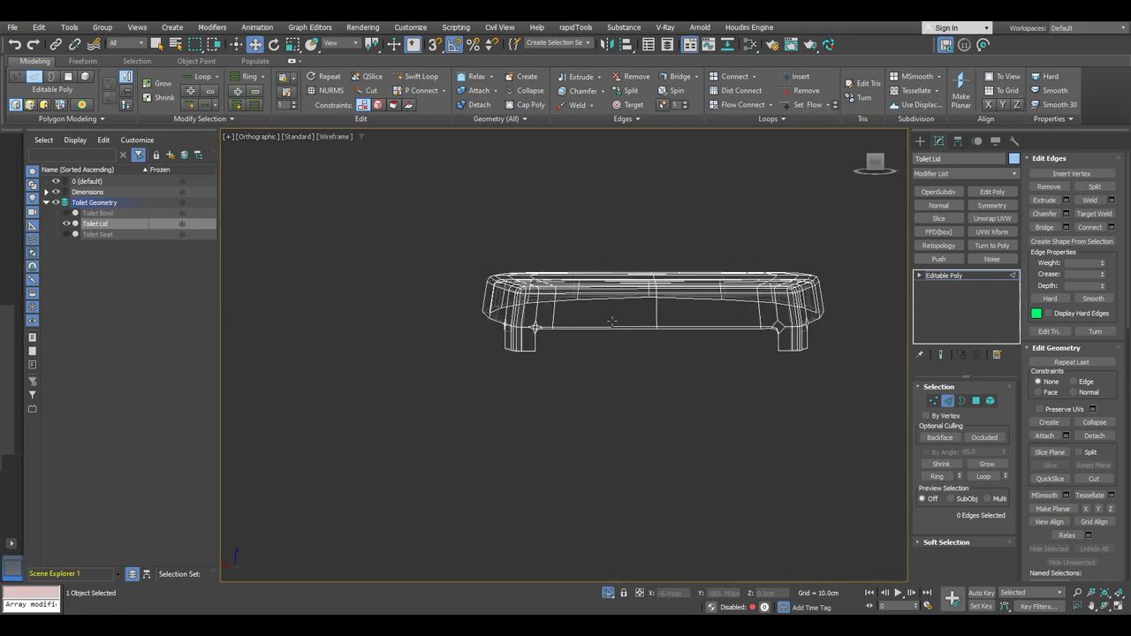
key(4)
drag(573, 255, 575, 253)
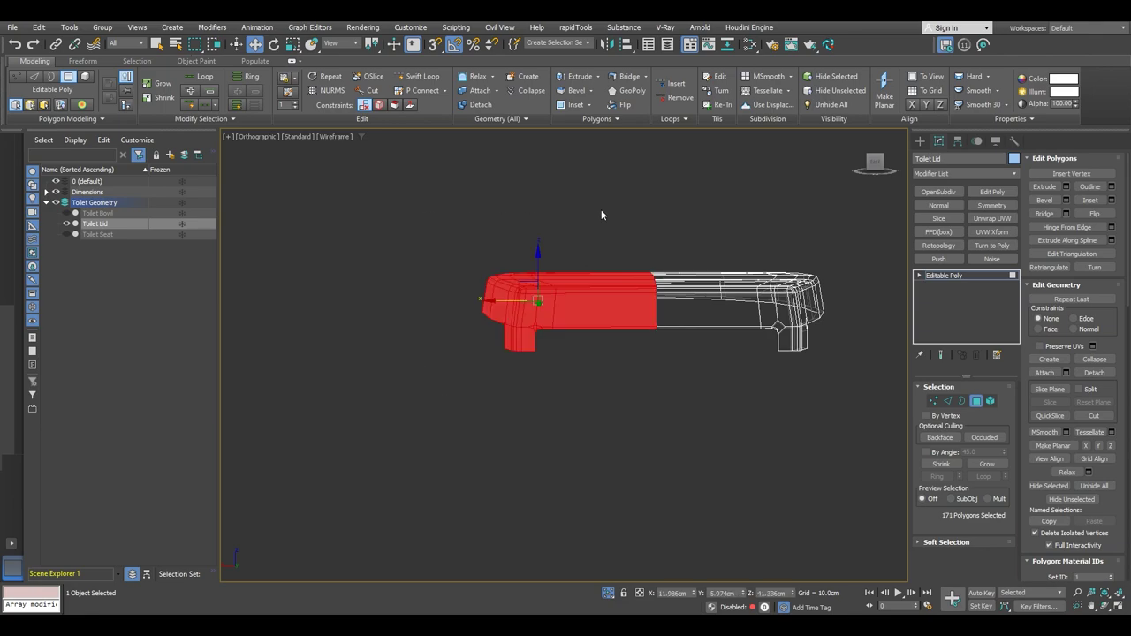
key(Delete)
middle_drag(668, 343, 610, 324)
key(F3)
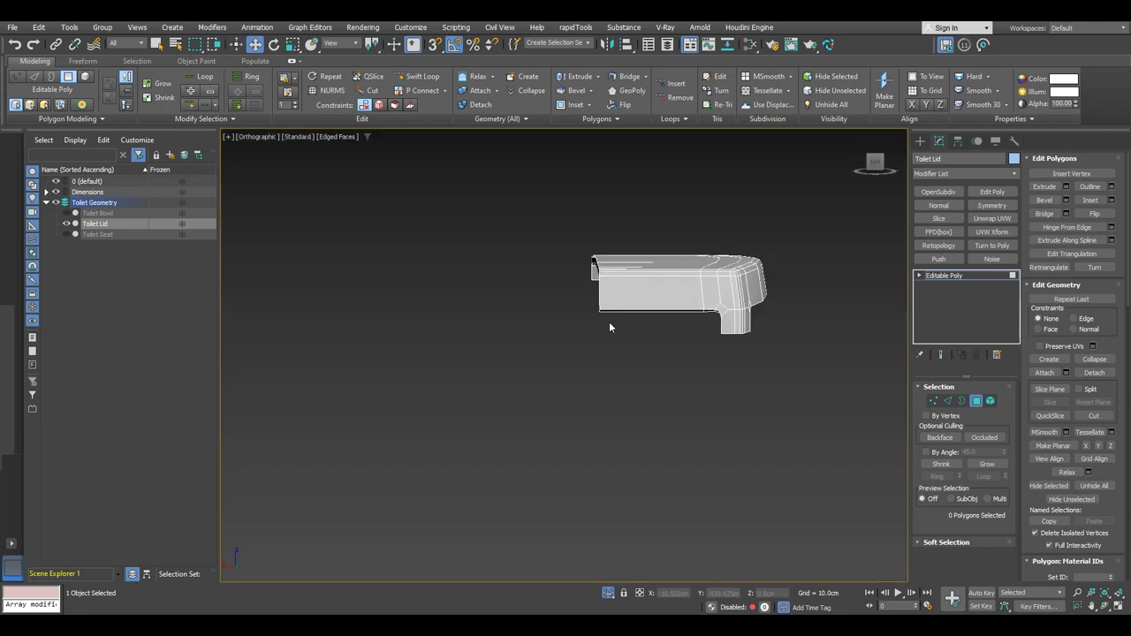
- Select the inner edges along the tab's bottom, up its side and along the adjoining lid rim
alt+middle_drag(704, 284, 658, 288)
scroll(592, 315, up, 5)
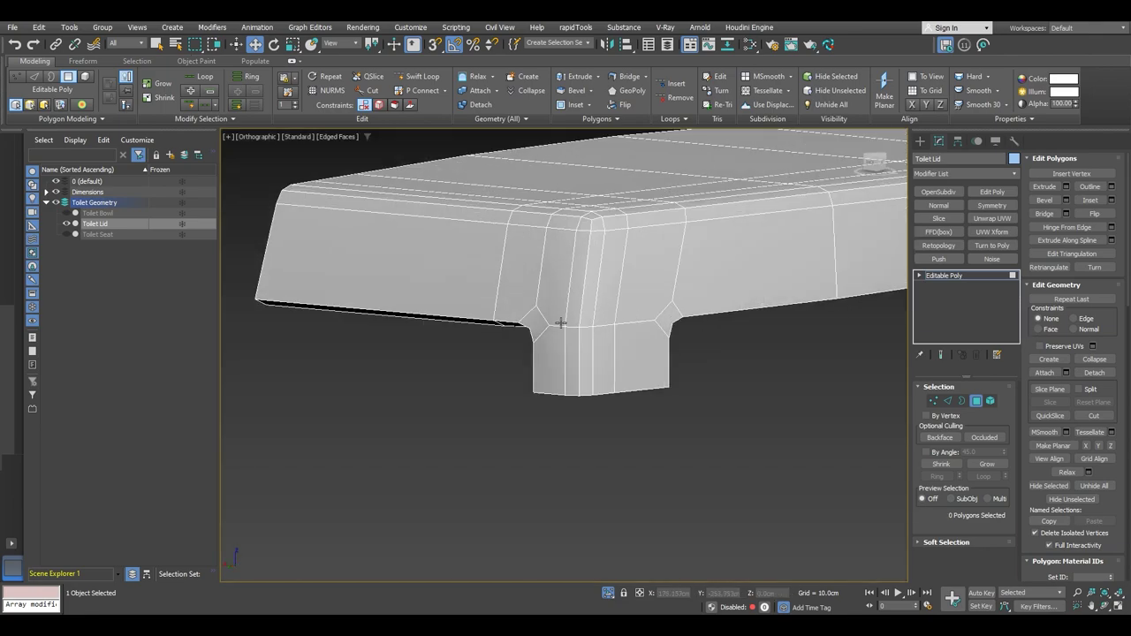
scroll(561, 322, up, 2)
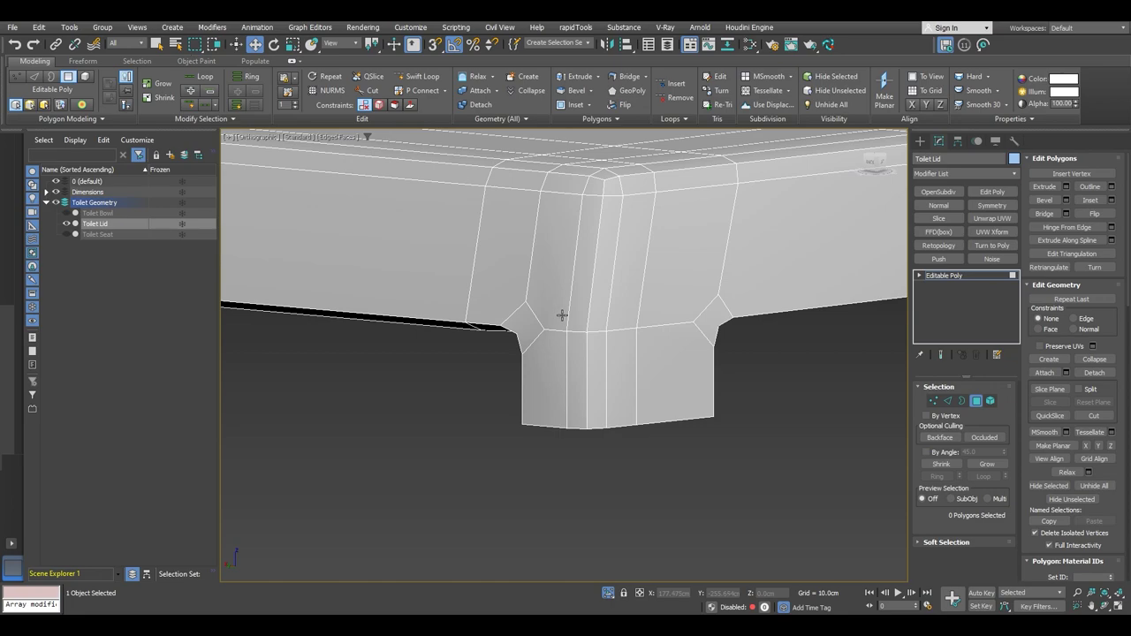
scroll(562, 316, down, 4)
middle_drag(578, 324, 477, 321)
scroll(540, 331, up, 2)
key(2)
click(548, 330)
ctrl+double_click(604, 332)
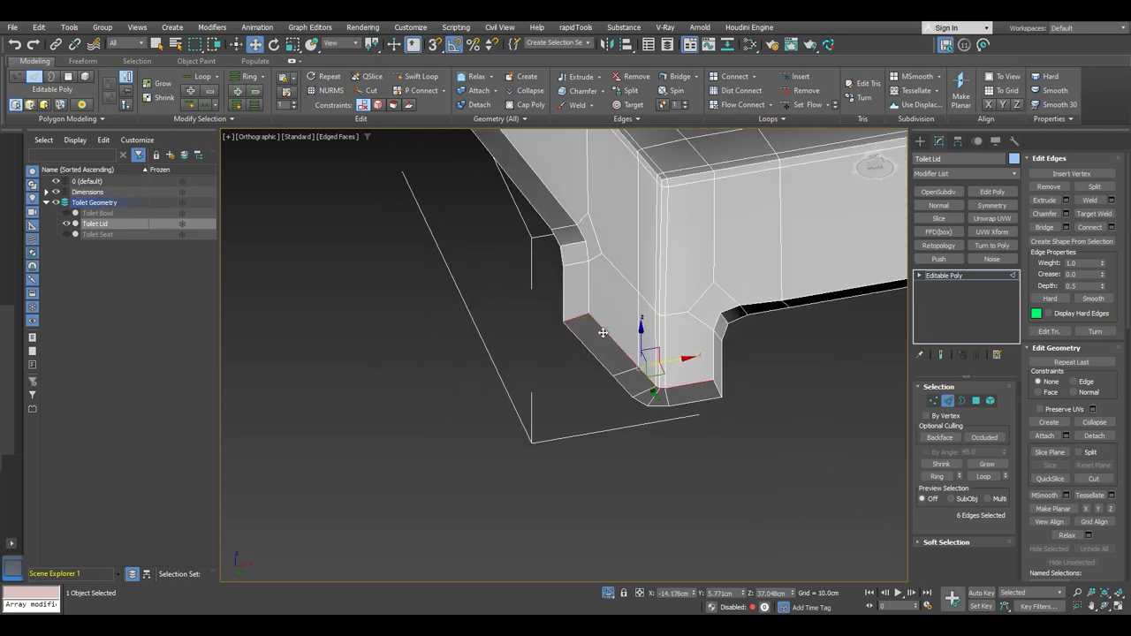
ctrl+double_click(589, 303)
ctrl+double_click(583, 231)
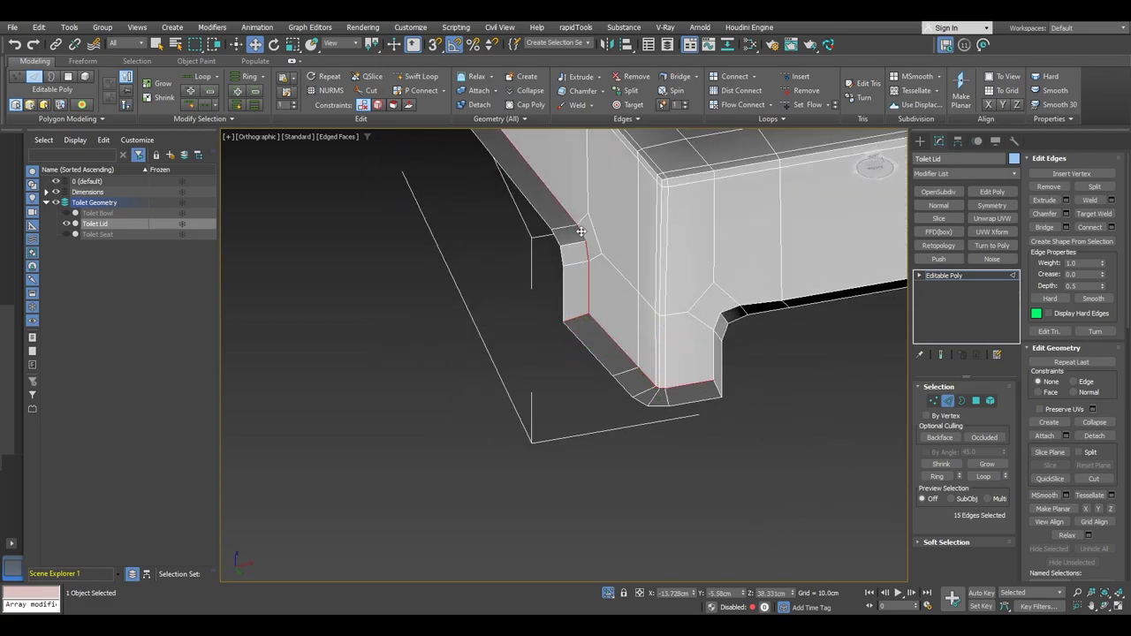
- Add the outer edges of the tab's side, bottom and adjoining rim to the selection, deselecting the stray edge on the inner face
alt+middle_drag(584, 231, 492, 281)
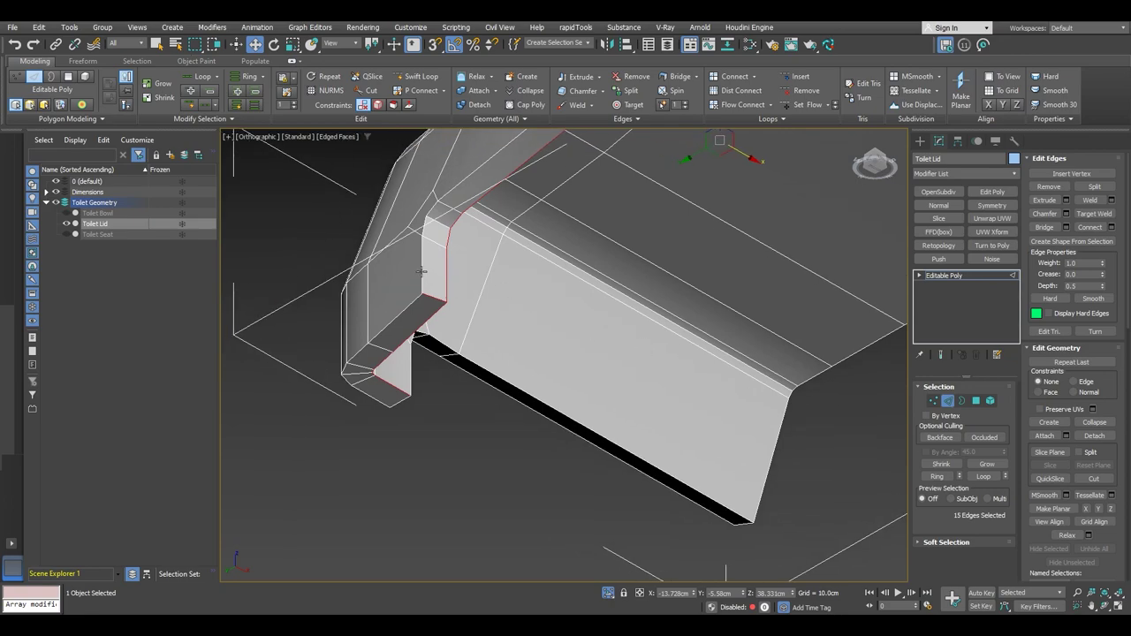
ctrl+click(422, 270)
ctrl+click(417, 301)
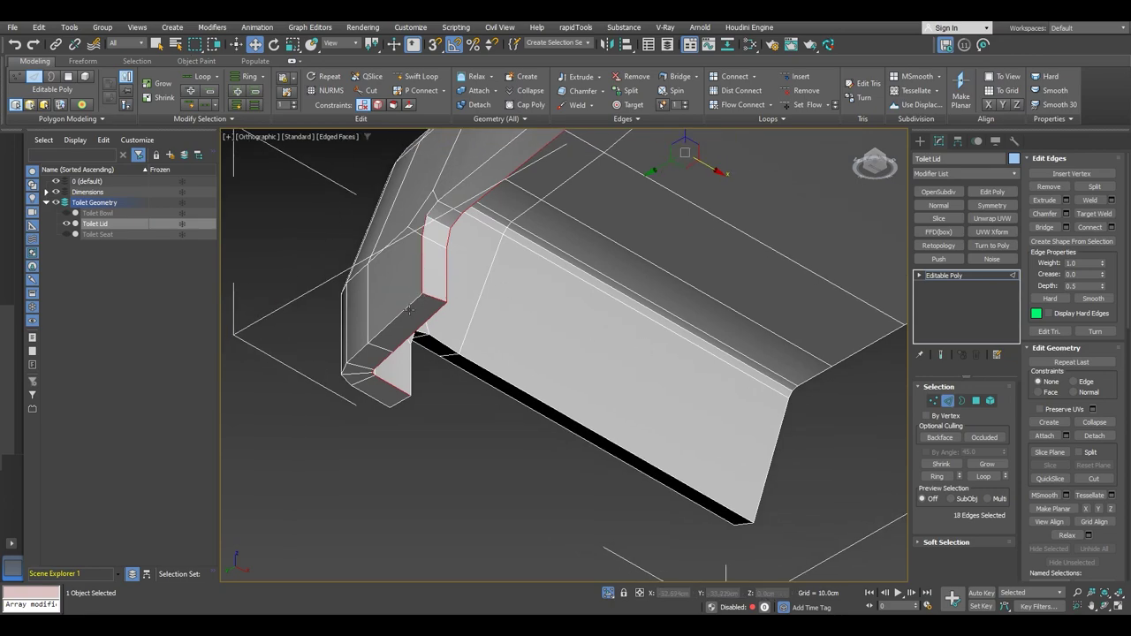
ctrl+double_click(408, 307)
alt+middle_drag(405, 319, 435, 335)
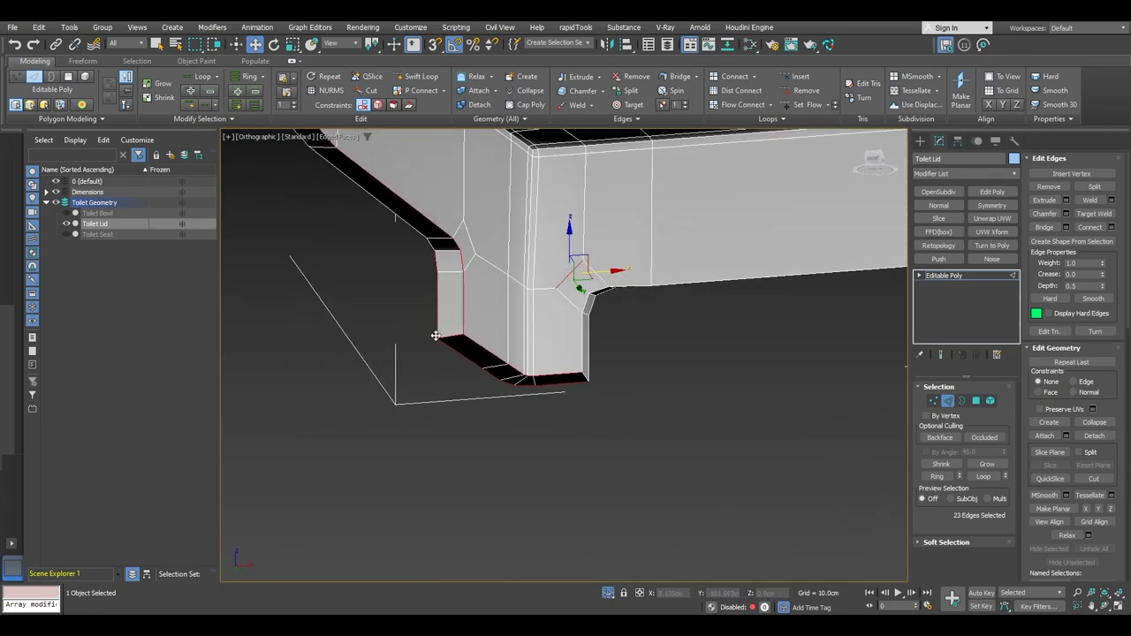
alt+click(562, 280)
alt+middle_drag(570, 329, 625, 309)
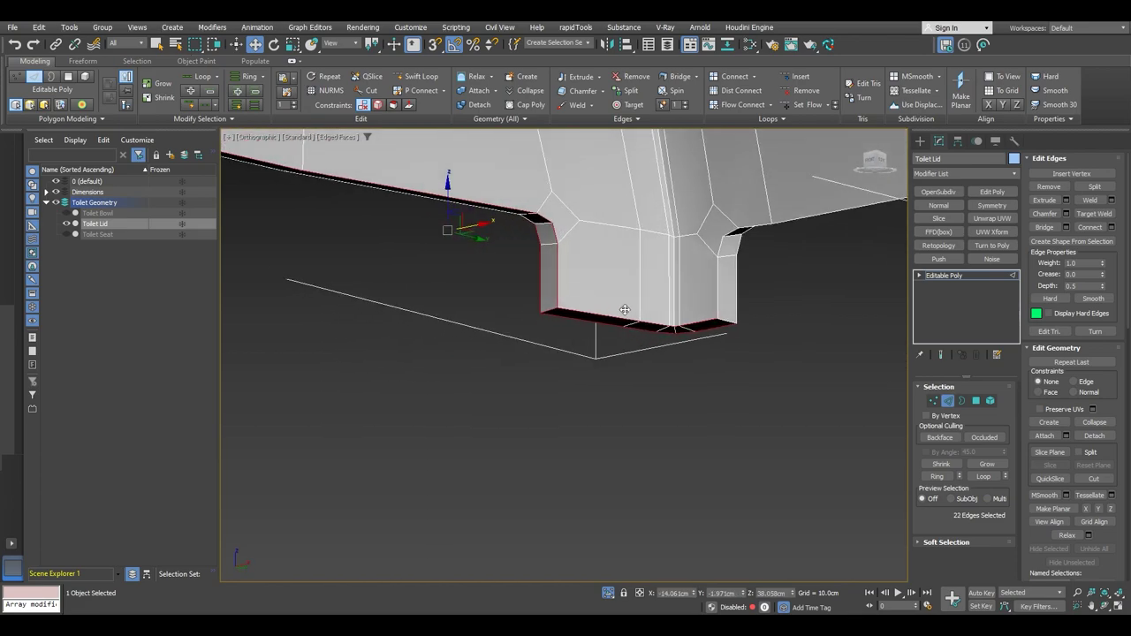
- Add the edges on the tab's opposite side and along the remaining lid rim to complete the 40-edge rim selection
ctrl+double_click(718, 291)
ctrl+double_click(736, 294)
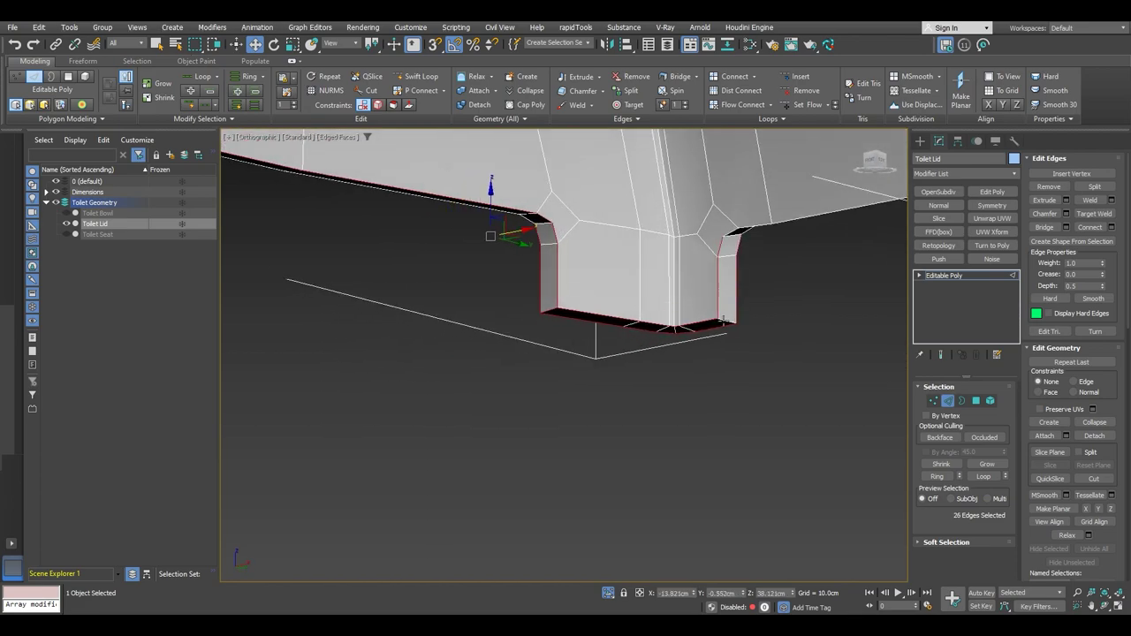
ctrl+click(725, 320)
scroll(747, 228, up, 3)
ctrl+click(715, 234)
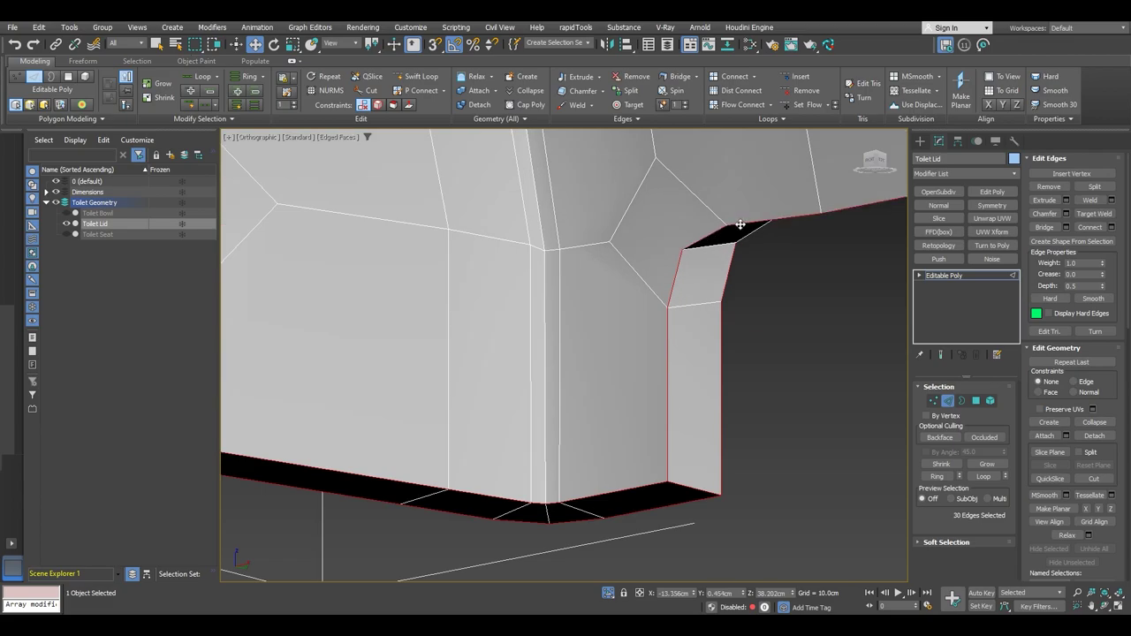
ctrl+double_click(751, 236)
scroll(752, 236, down, 4)
alt+middle_drag(752, 236, 447, 204)
scroll(618, 230, up, 5)
ctrl+double_click(579, 200)
scroll(579, 204, down, 5)
scroll(527, 228, up, 6)
alt+middle_drag(447, 203, 501, 260)
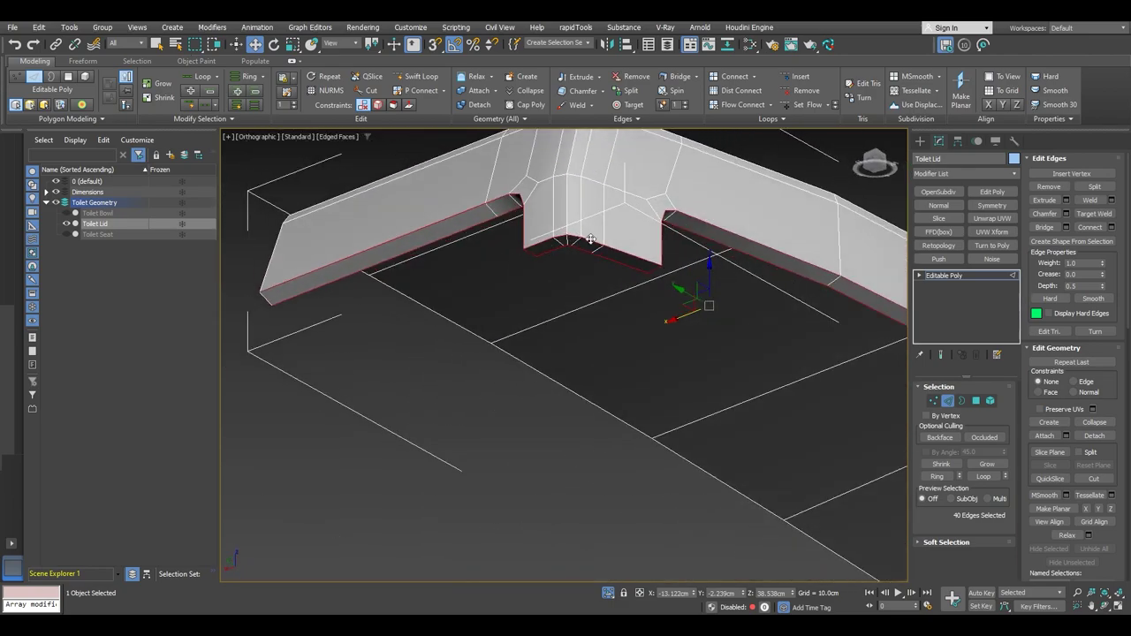
- Set up a Quad chamfer on the selected rim edges with an amount of 0.3 cm and a tension of 0.5
click(1067, 214)
click(579, 362)
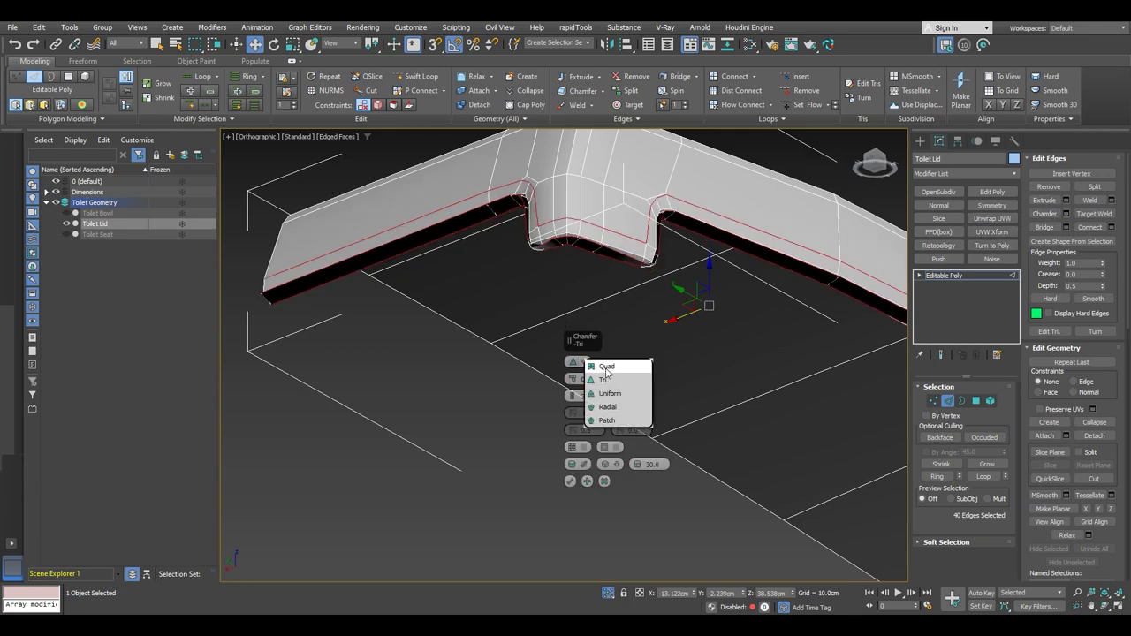
click(592, 379)
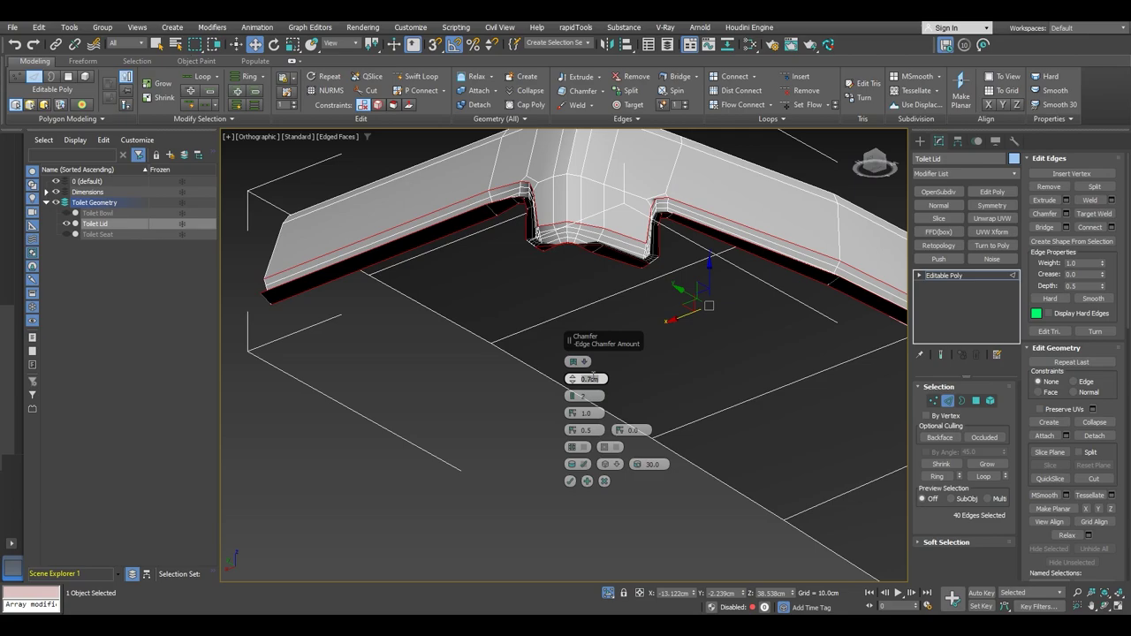
text(.2)
key(Return)
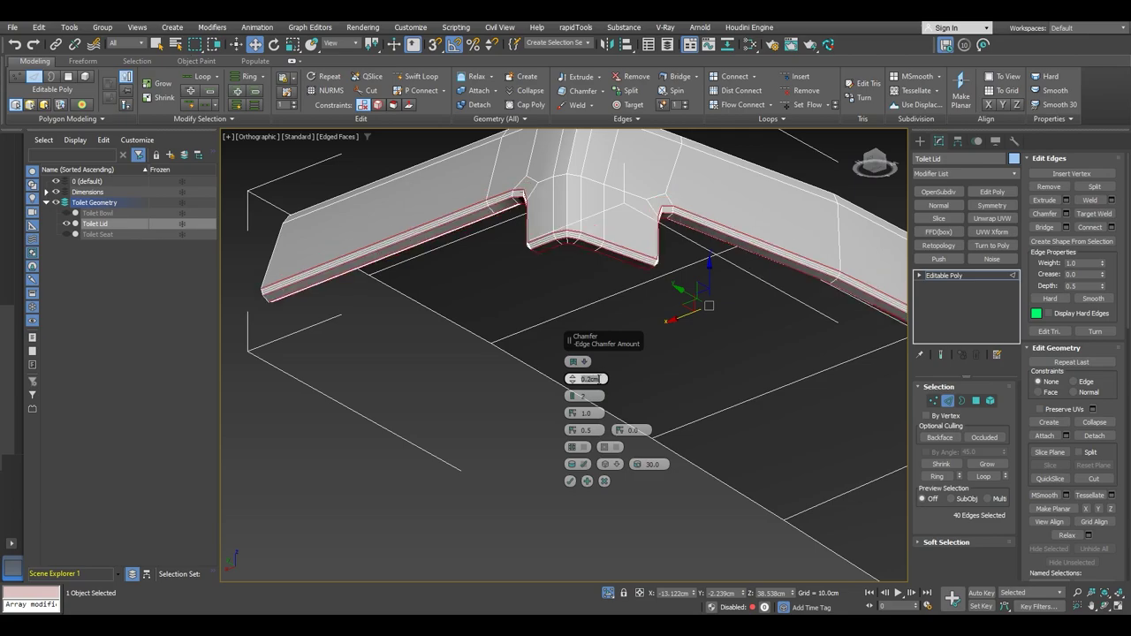
double_click(599, 379)
text(.3)
key(Return)
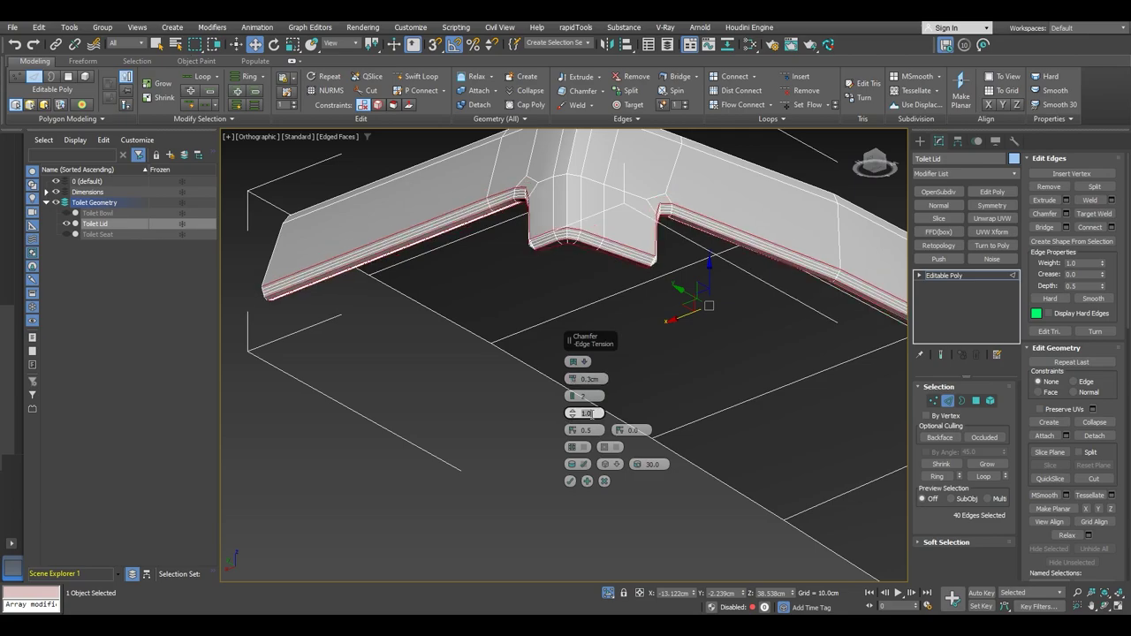
click(591, 414)
text(.5)
key(Return)
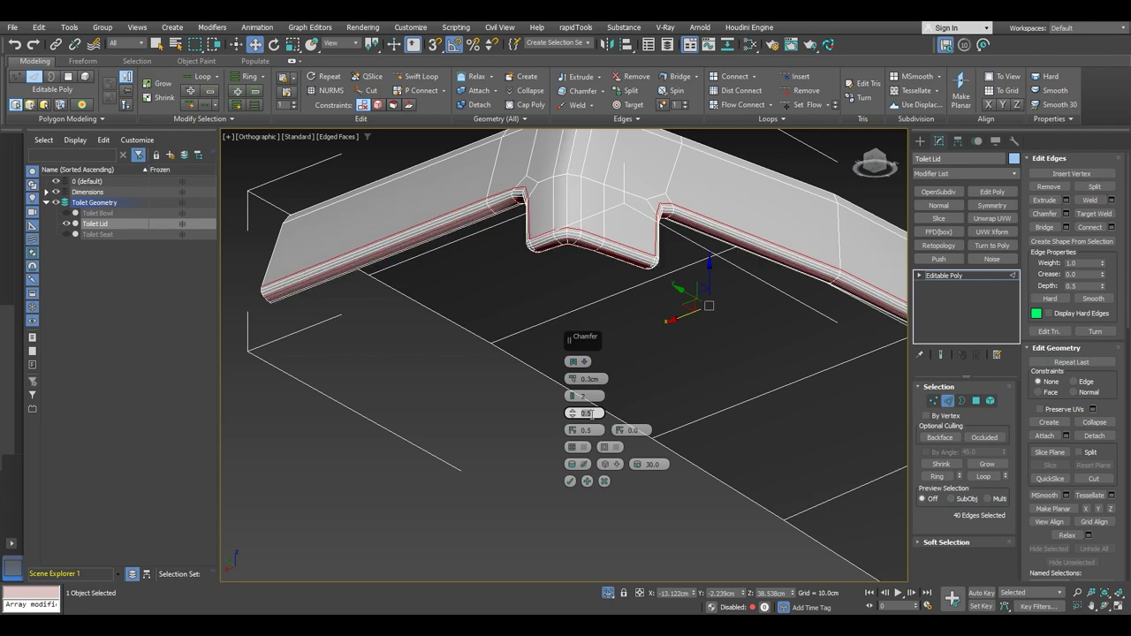
- Try the rim chamfer with 2 segments and undo it
double_click(590, 396)
text(2)
key(Return)
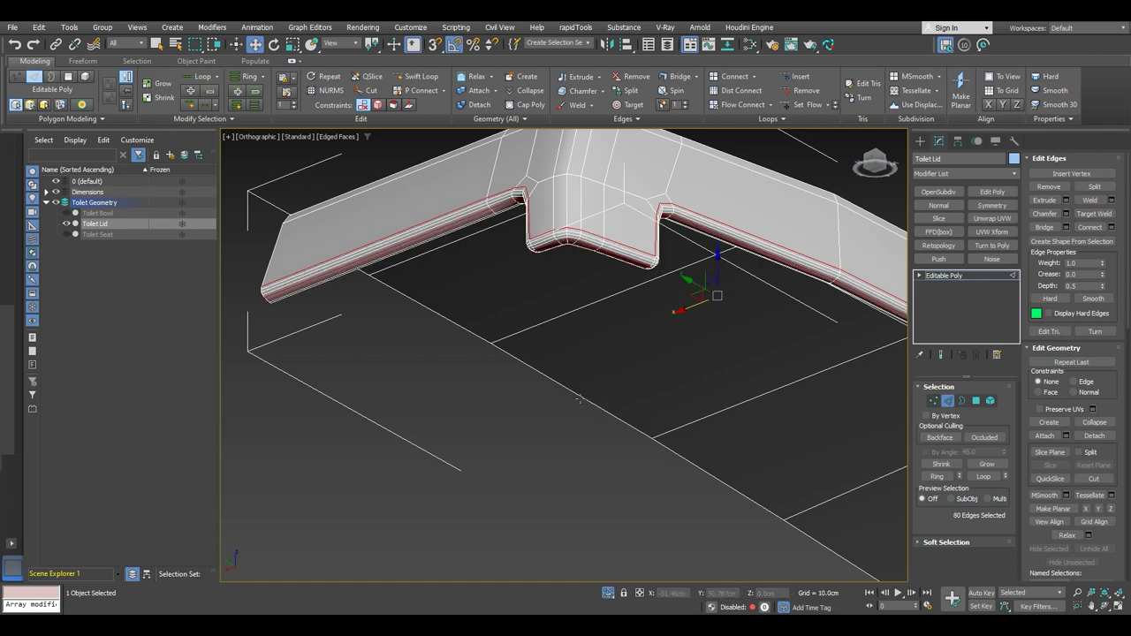
key(ctrl+z)
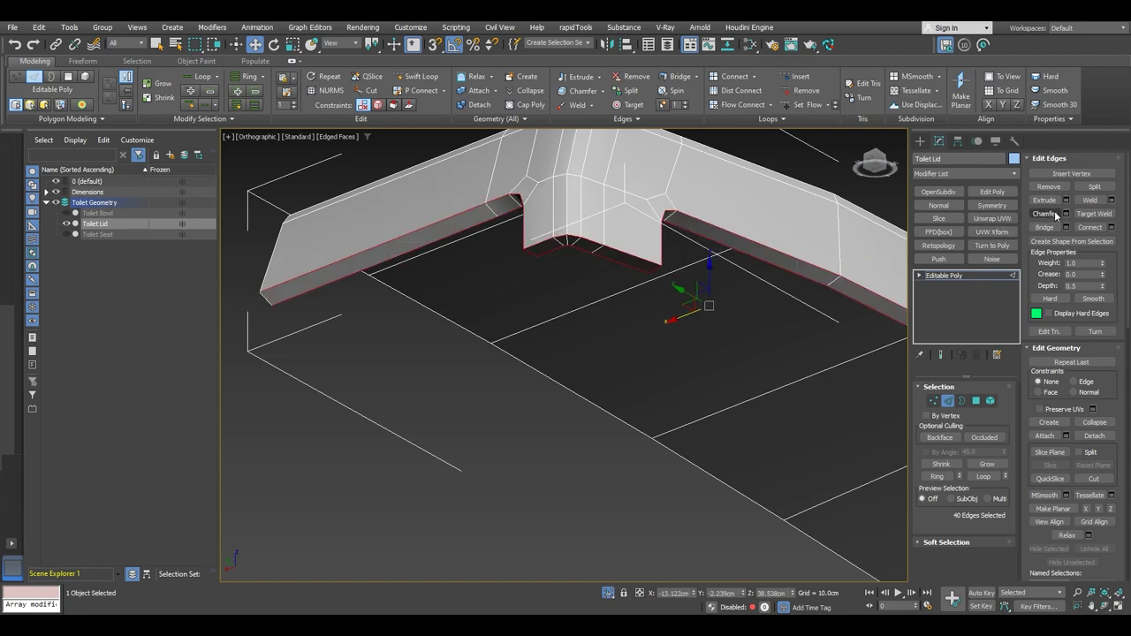
- Chamfer the selected rim edges again with 1 segment, keeping the 0.3 cm amount and 0.5 tension
click(1067, 215)
click(585, 396)
text(2)
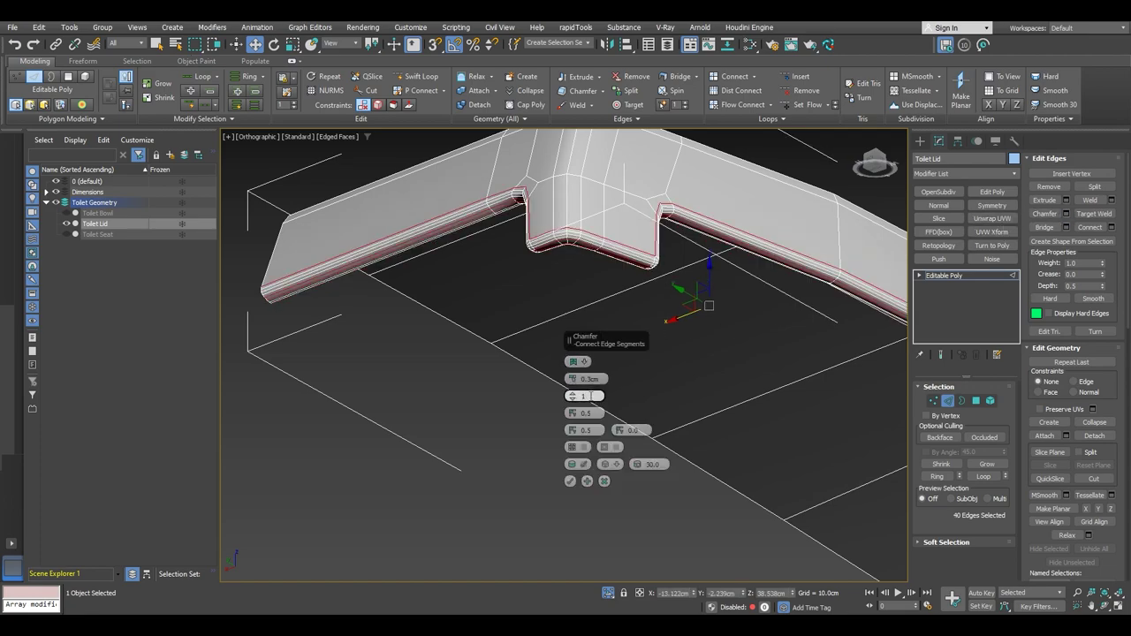
key(Return)
click(571, 483)
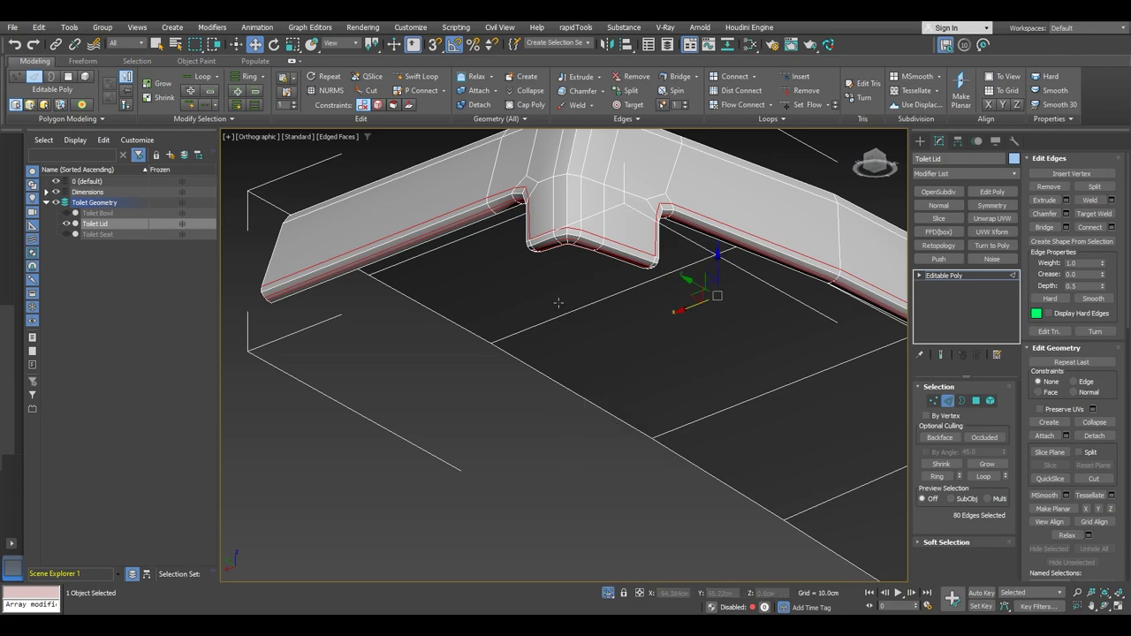
- Examine the chamfered rim around the tab and the lid corner, with and without the edges displayed
scroll(569, 206, down, 2)
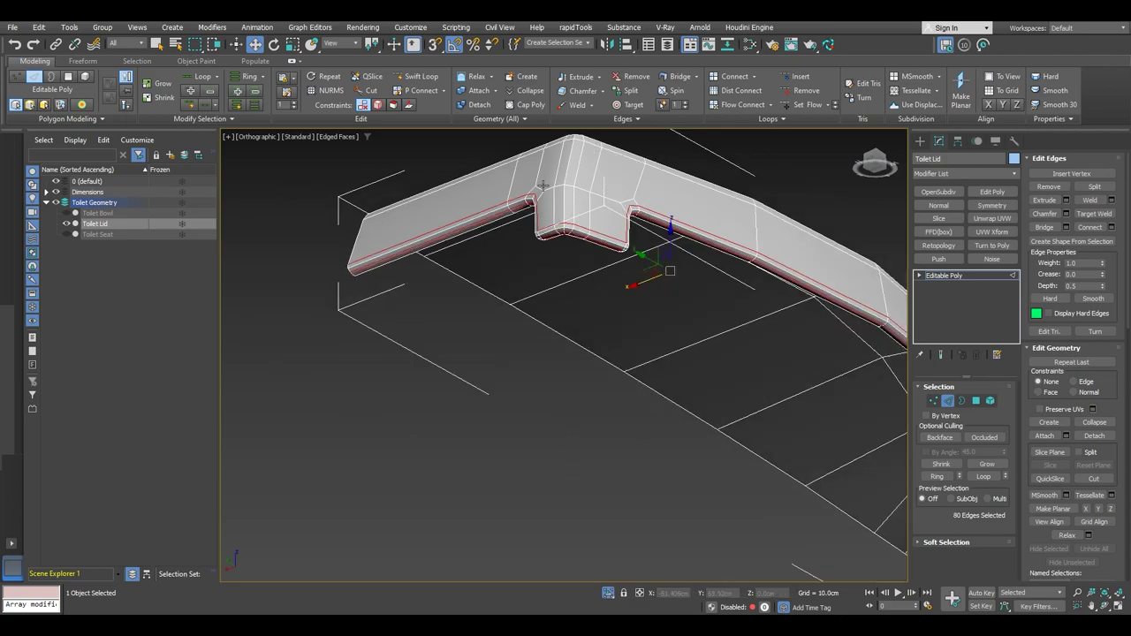
scroll(543, 187, up, 1)
scroll(544, 212, down, 3)
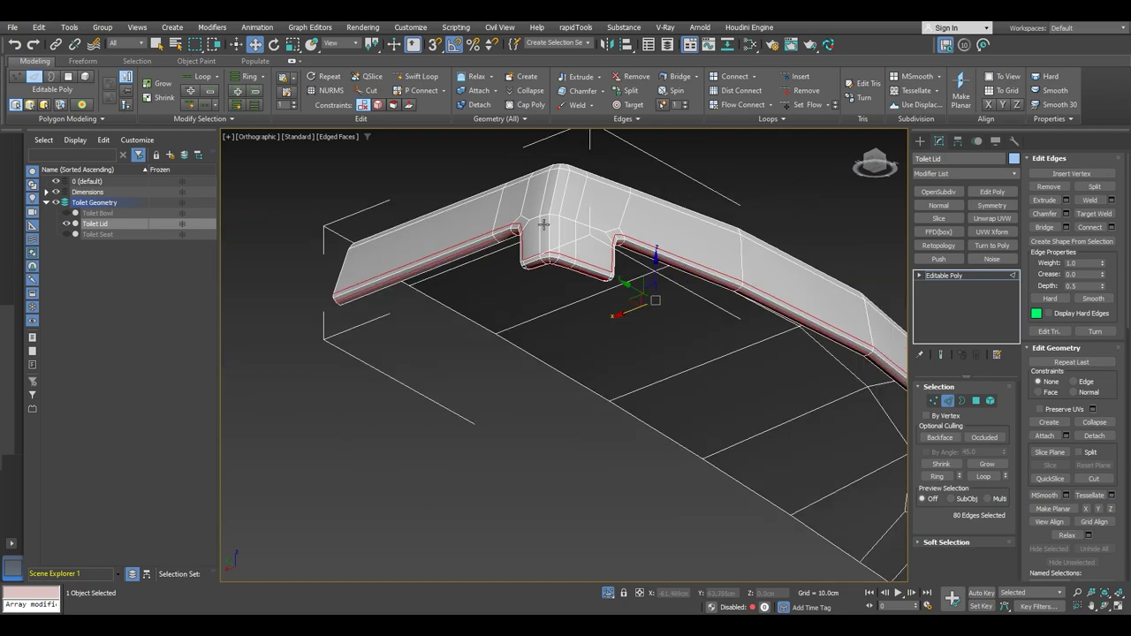
mouse_move(544, 224)
alt+middle_down()
mouse_move(786, 270)
mouse_move(745, 278)
mouse_move(710, 253)
mouse_move(777, 255)
alt+middle_up()
key(F4)
scroll(507, 214, up, 5)
key(F4)
scroll(614, 280, up, 2)
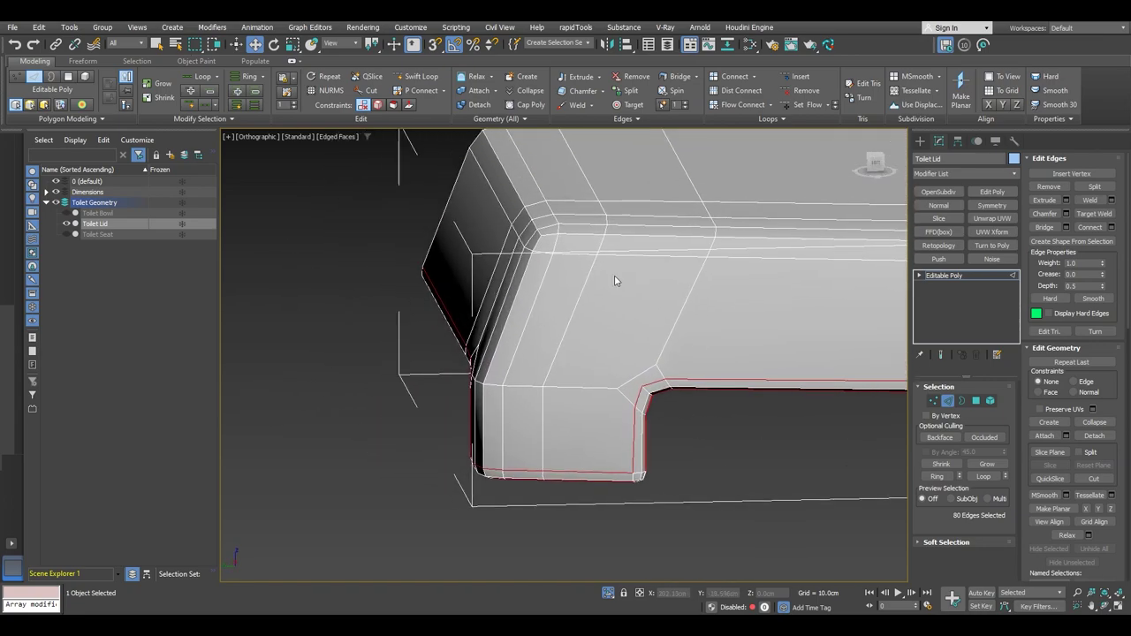
alt+middle_drag(575, 299, 530, 251)
scroll(623, 304, down, 4)
scroll(530, 250, down, 2)
alt+middle_drag(604, 255, 546, 254)
- In the left view, connect the slanted edges above the tab with 1 segment and shift the new edges slightly outward toward the rear
middle_drag(733, 256, 467, 247)
scroll(688, 250, down, 2)
key(l)
scroll(466, 248, up, 3)
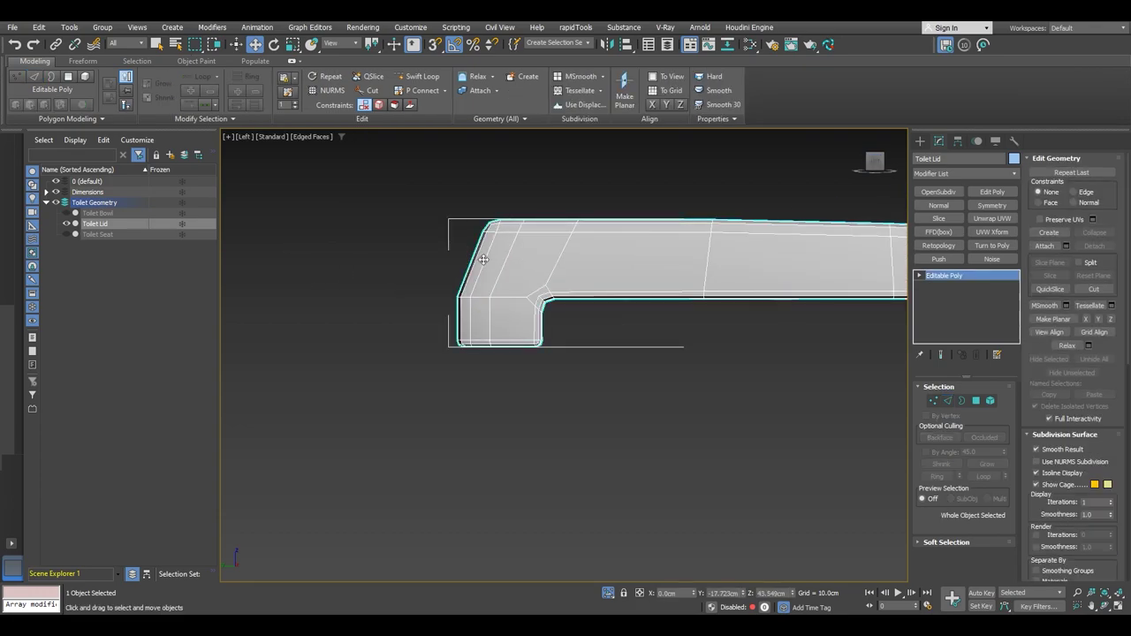
drag(608, 275, 613, 276)
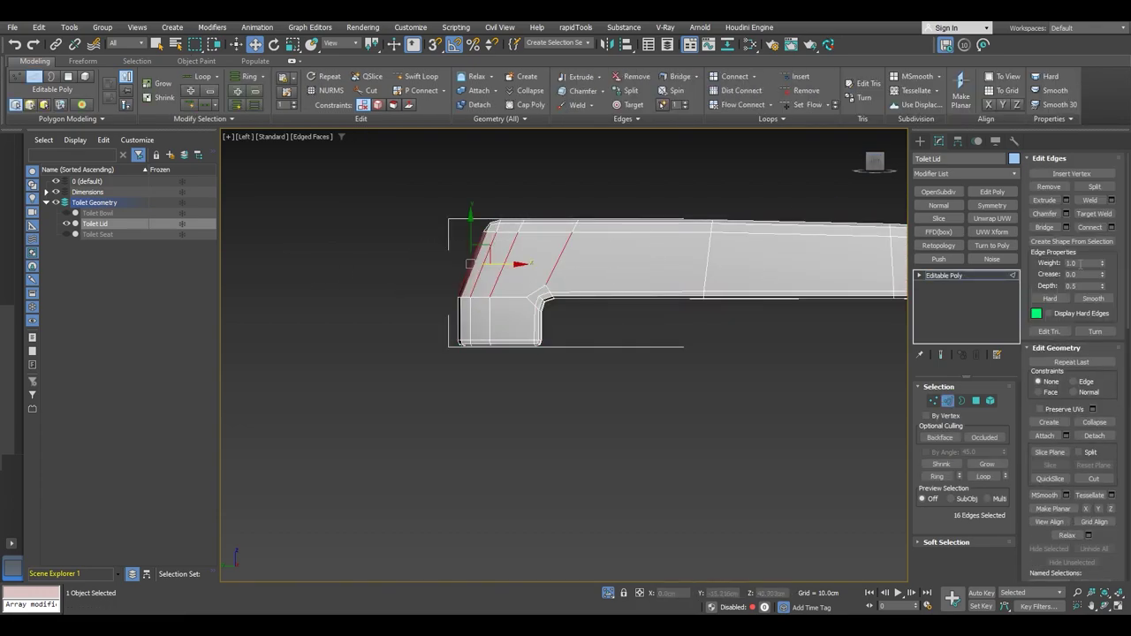
click(1112, 228)
scroll(535, 239, up, 4)
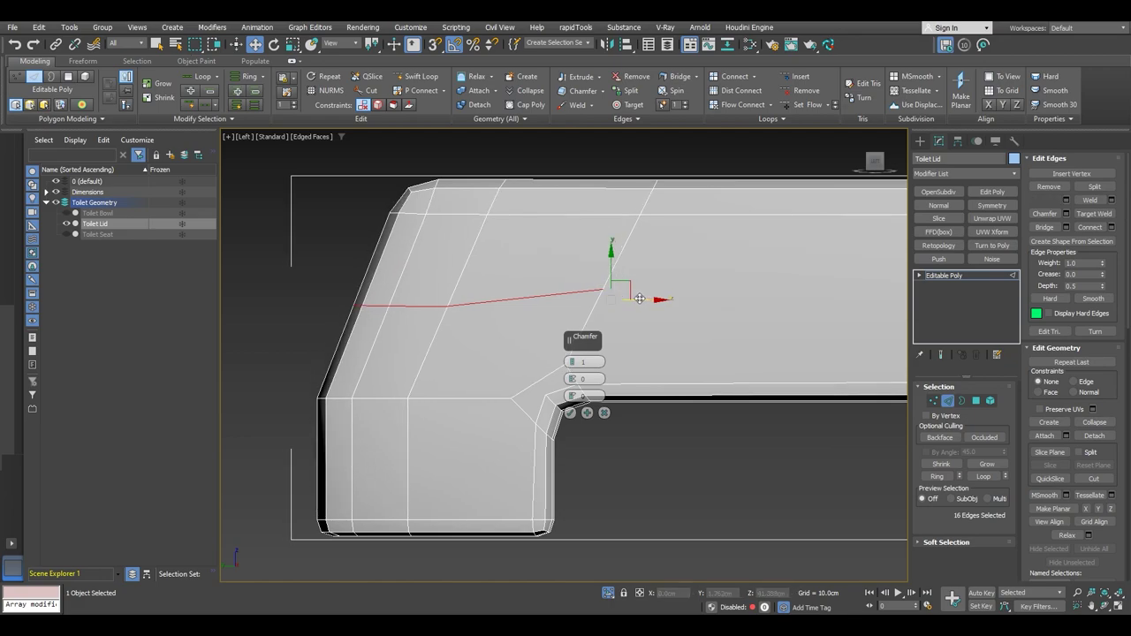
key(F3)
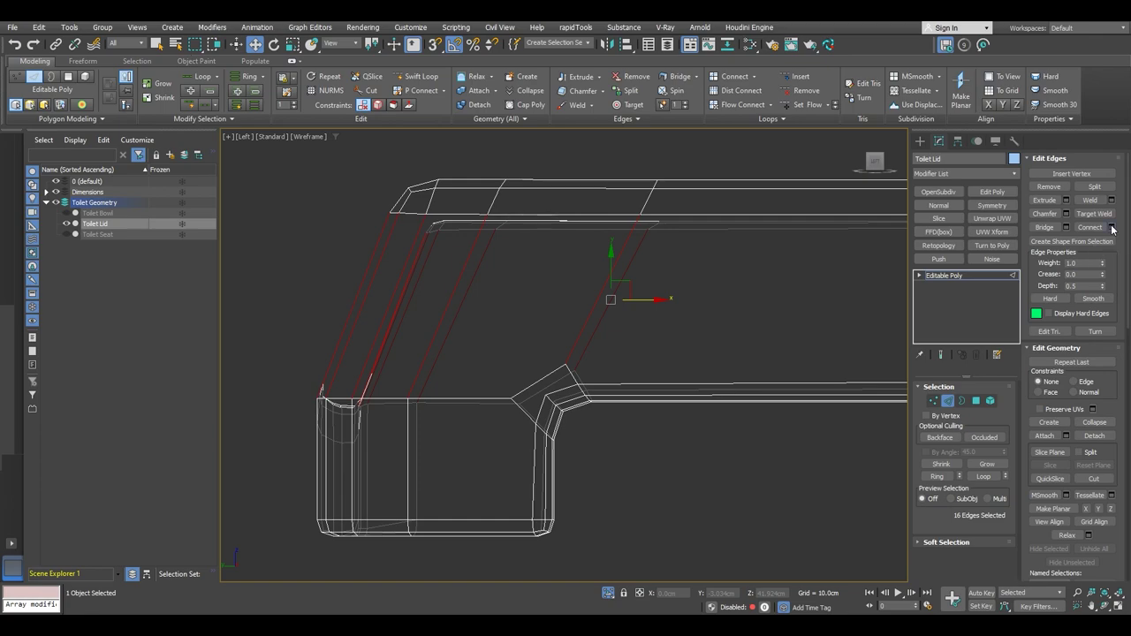
click(1112, 228)
click(570, 413)
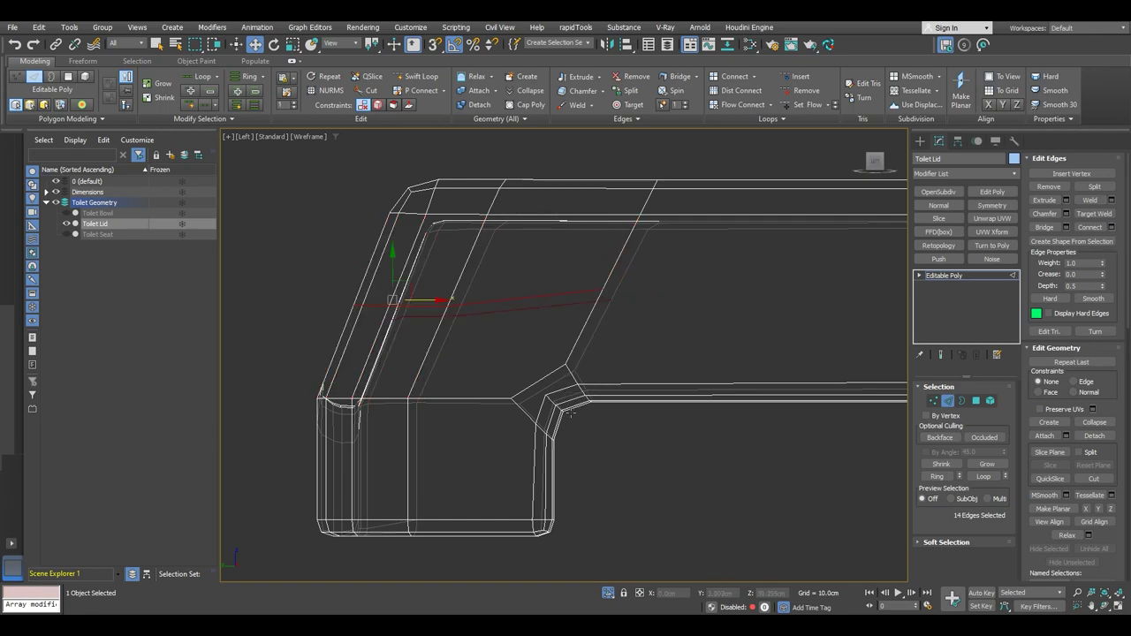
drag(428, 301, 418, 301)
key(F3)
- Enable snapping and snap the new loop's raised vertex beside the rear corner into line with its neighbouring loop vertices
scroll(411, 257, up, 8)
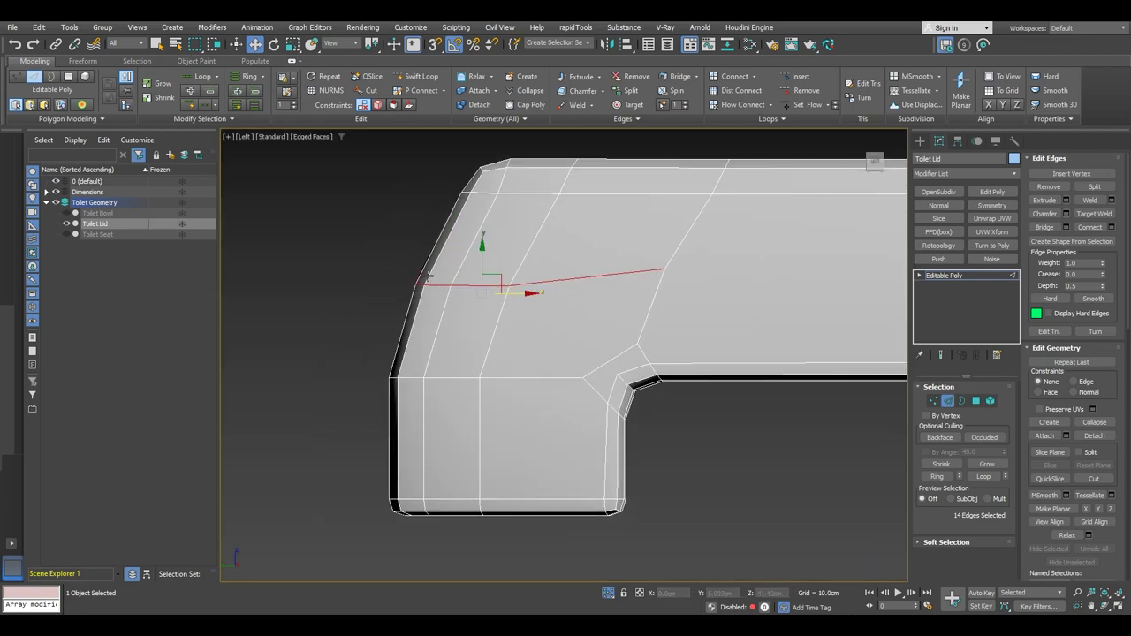
key(1)
key(F3)
click(391, 281)
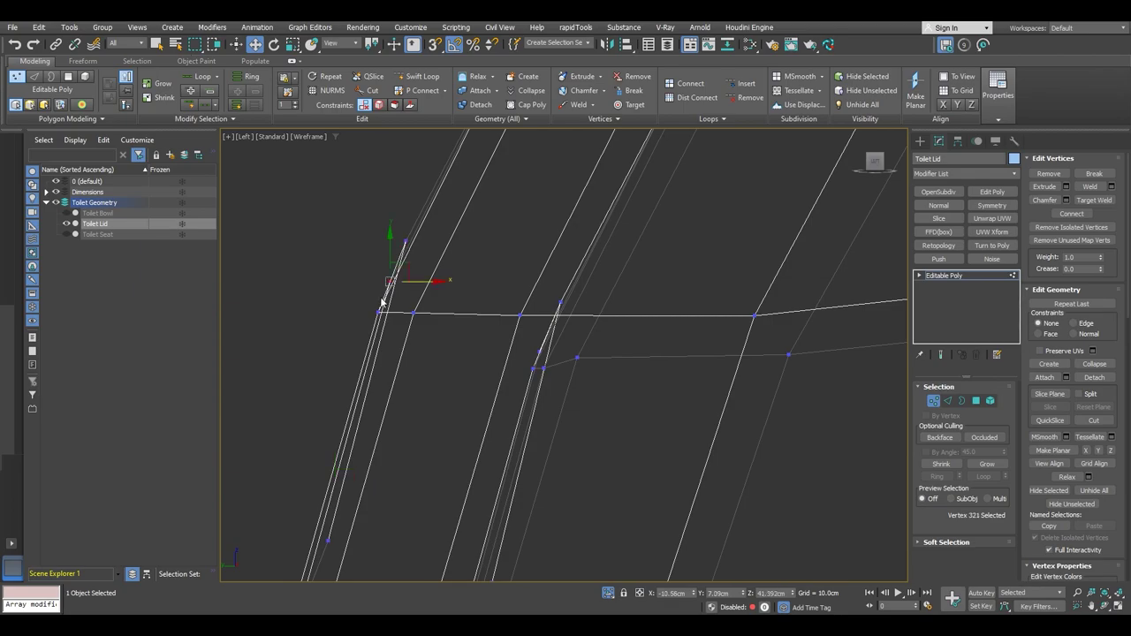
mouse_move(384, 304)
alt+middle_down()
mouse_move(426, 306)
mouse_move(475, 283)
mouse_move(467, 268)
alt+middle_up()
scroll(426, 306, down, 4)
key(F3)
click(479, 283)
key(s)
drag(463, 275, 465, 320)
- Snap the new loop's centre-line vertex on the rear wall into line with the adjacent loop vertices
middle_drag(382, 242, 470, 324)
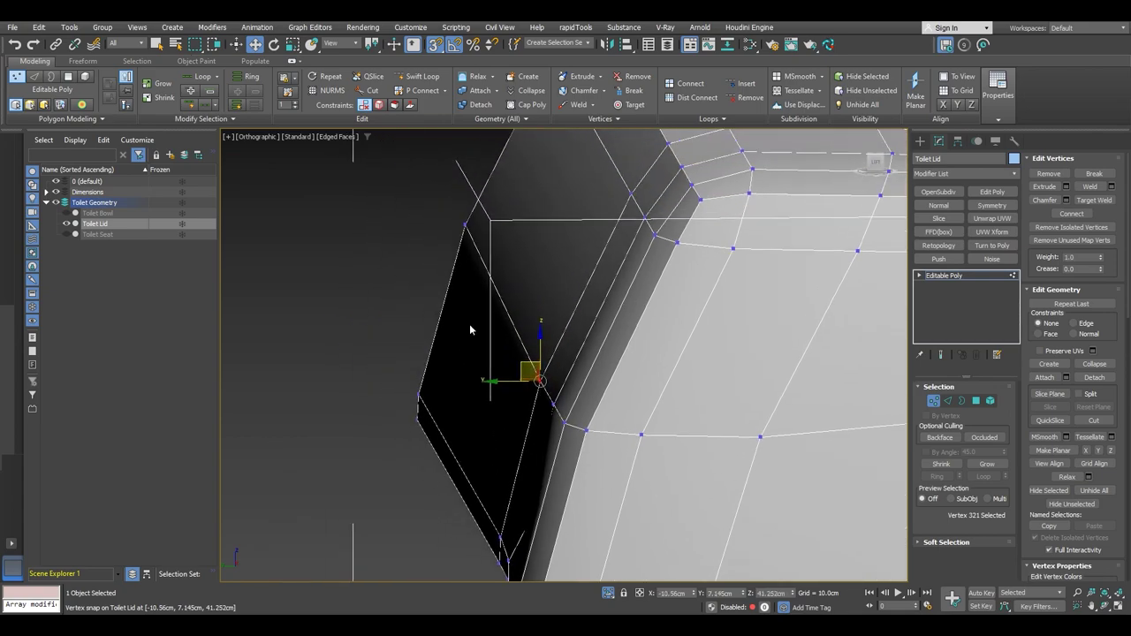
click(465, 223)
drag(446, 220, 554, 405)
scroll(601, 316, down, 4)
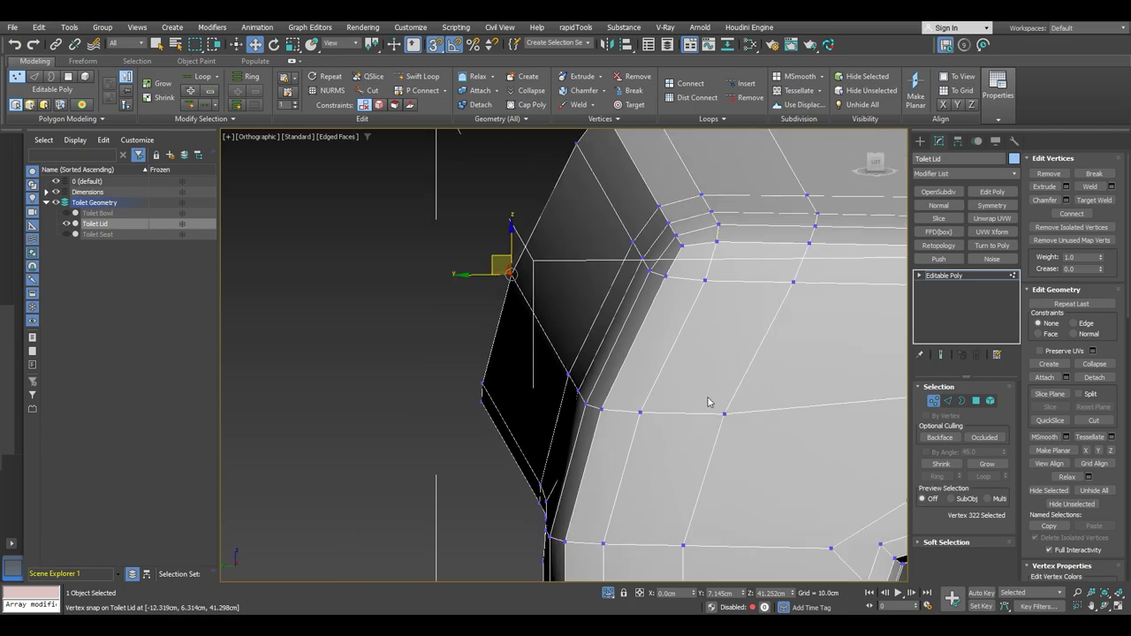
- With the Edge constraint on, slide the side-wall vertex above the tab slightly down along its edge
click(658, 277)
alt+middle_drag(658, 277, 661, 263)
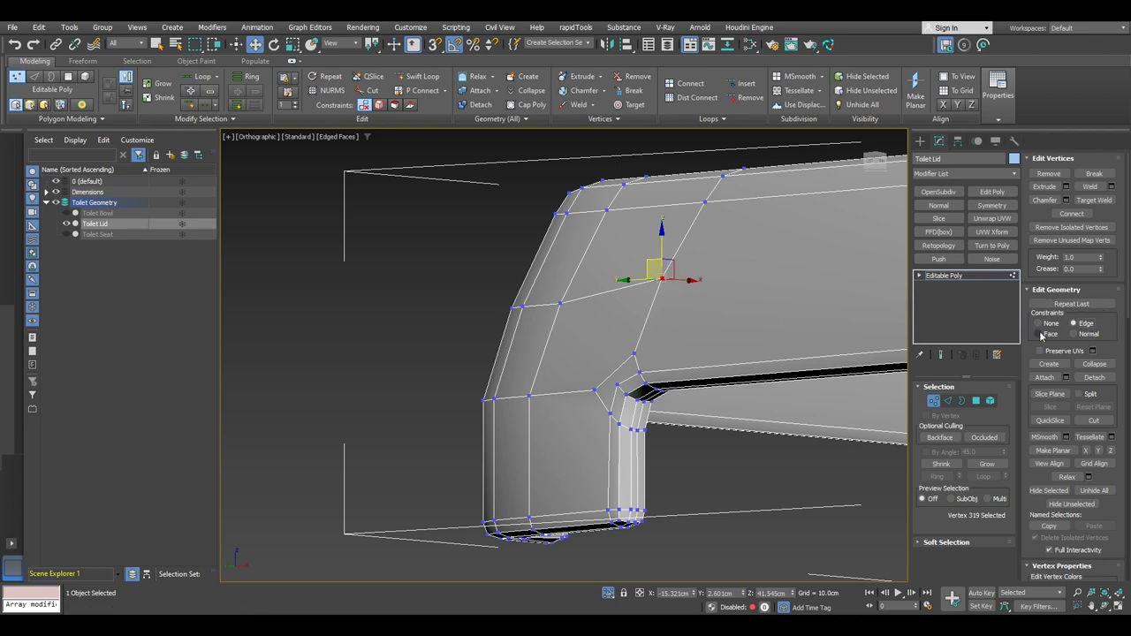
drag(661, 267, 661, 269)
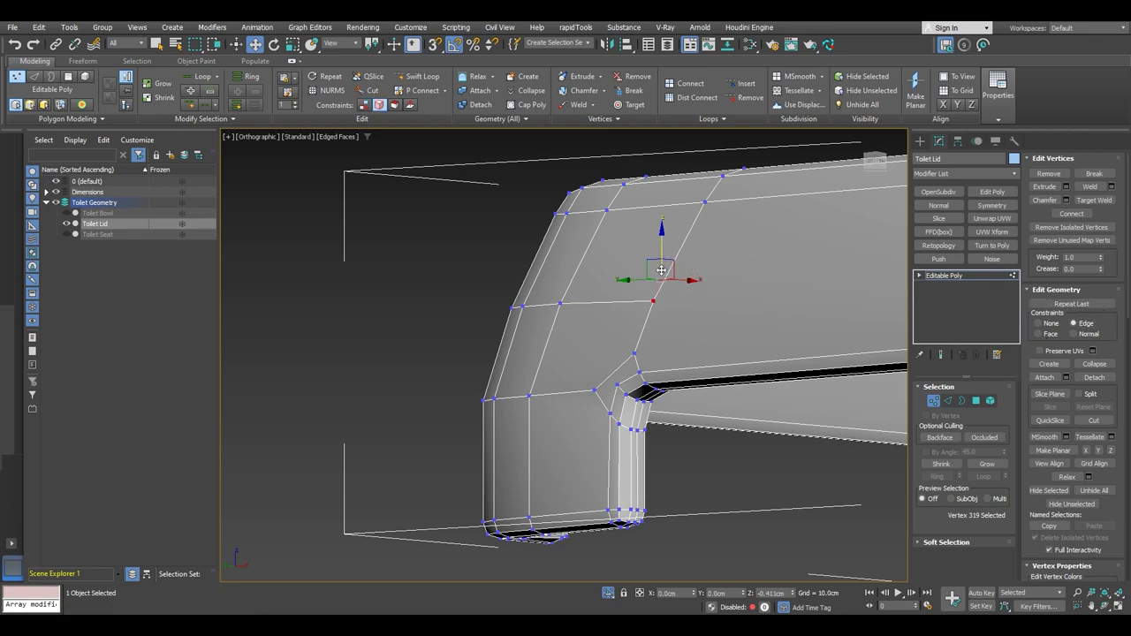
alt+middle_drag(654, 370, 668, 380)
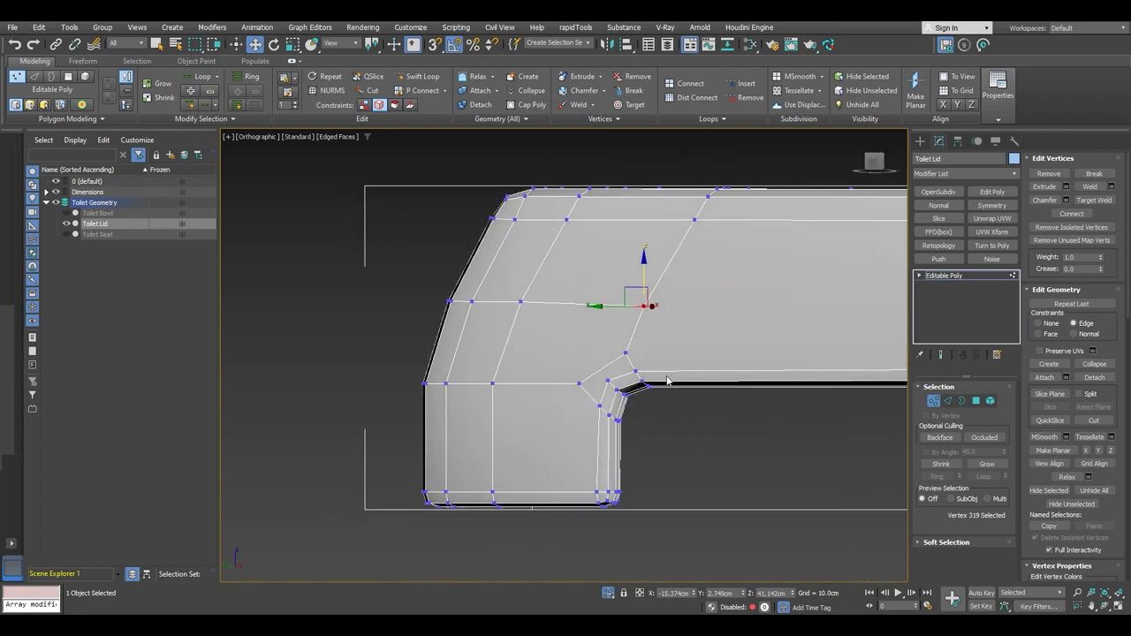
- Remove the diagonal edge at the tab's outer side corner and connect the corner vertex to the loop vertex diagonally above it
key(2)
click(608, 373)
middle_drag(606, 393, 632, 400)
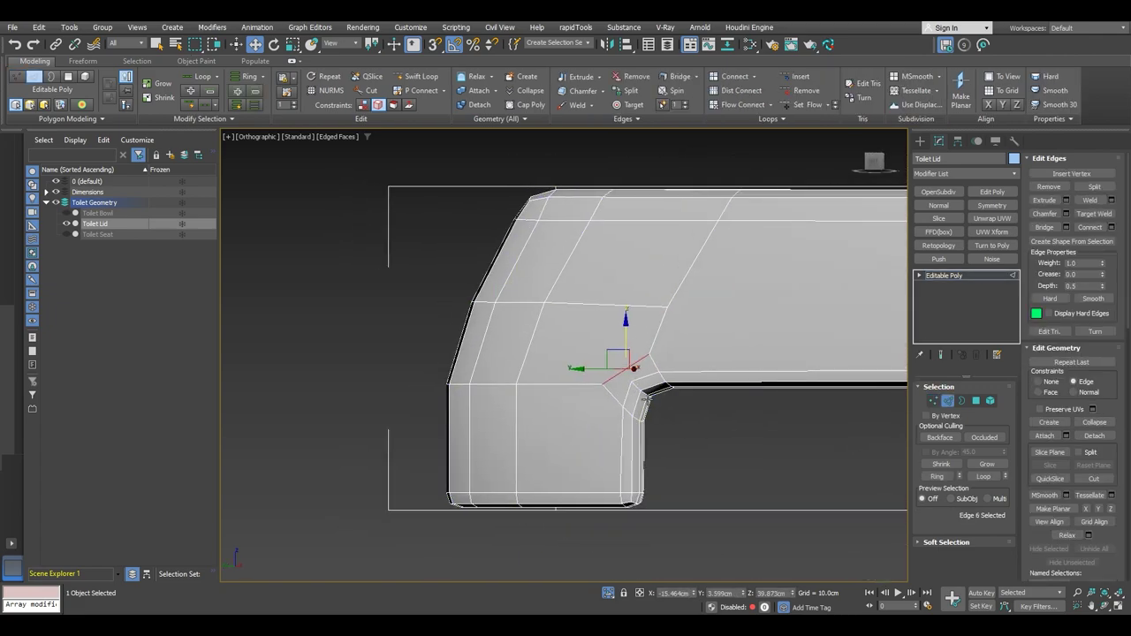
key(BackSpace)
key(1)
click(623, 376)
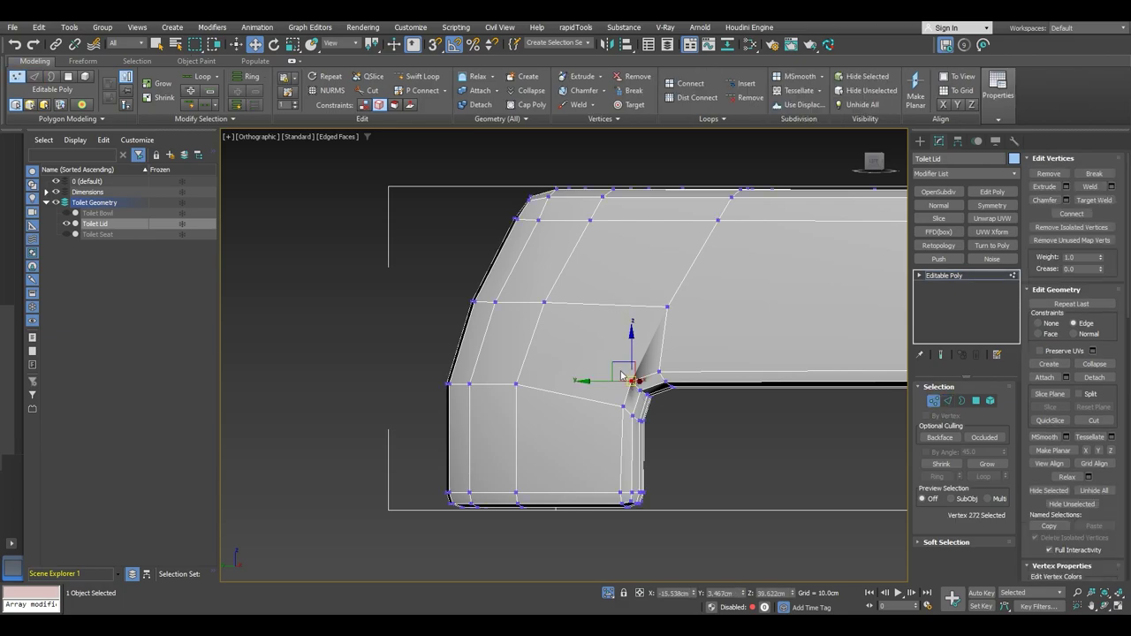
ctrl+click(544, 302)
click(1071, 214)
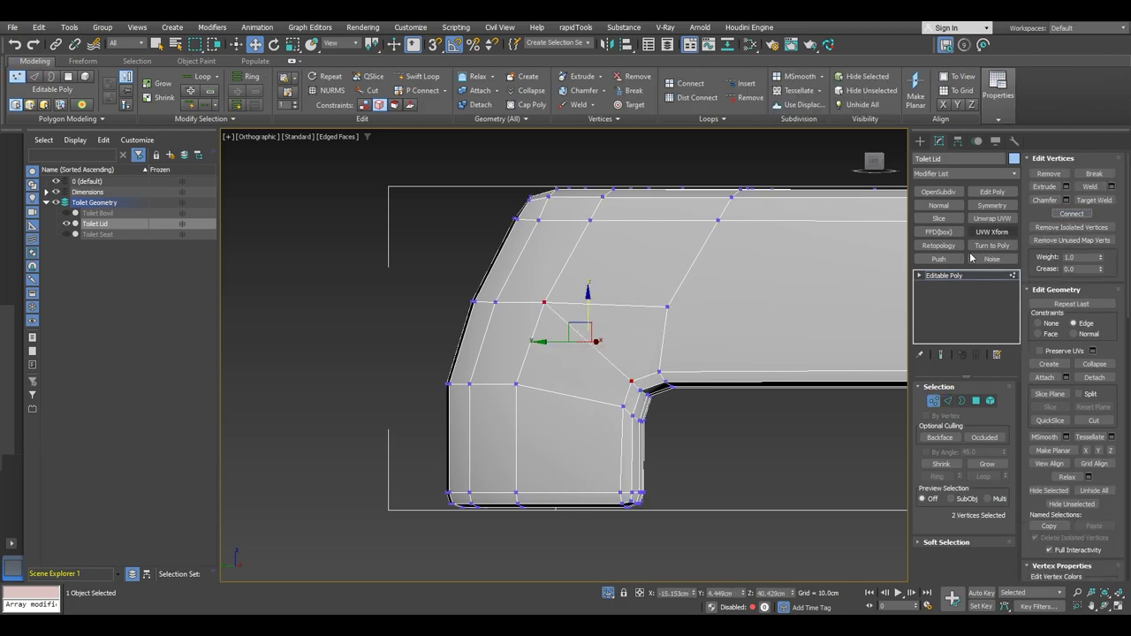
- On the rear wall, remove the diagonal edge at the tab's corner and connect the corner vertex to the loop vertex above the tab
middle_drag(593, 379, 585, 297)
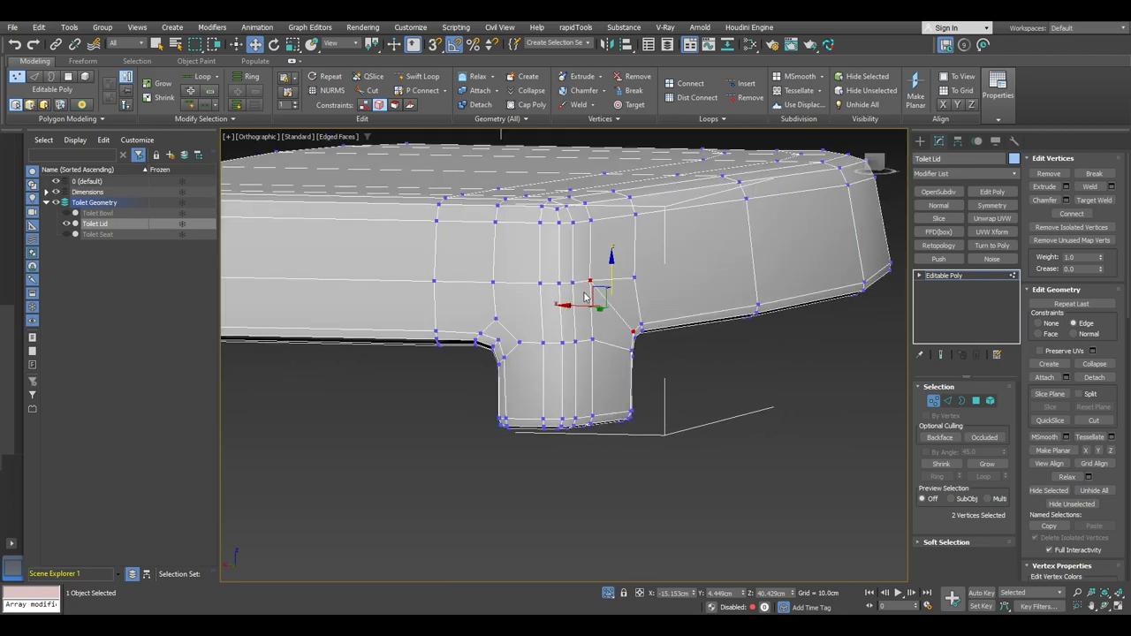
scroll(501, 349, up, 5)
key(2)
click(518, 315)
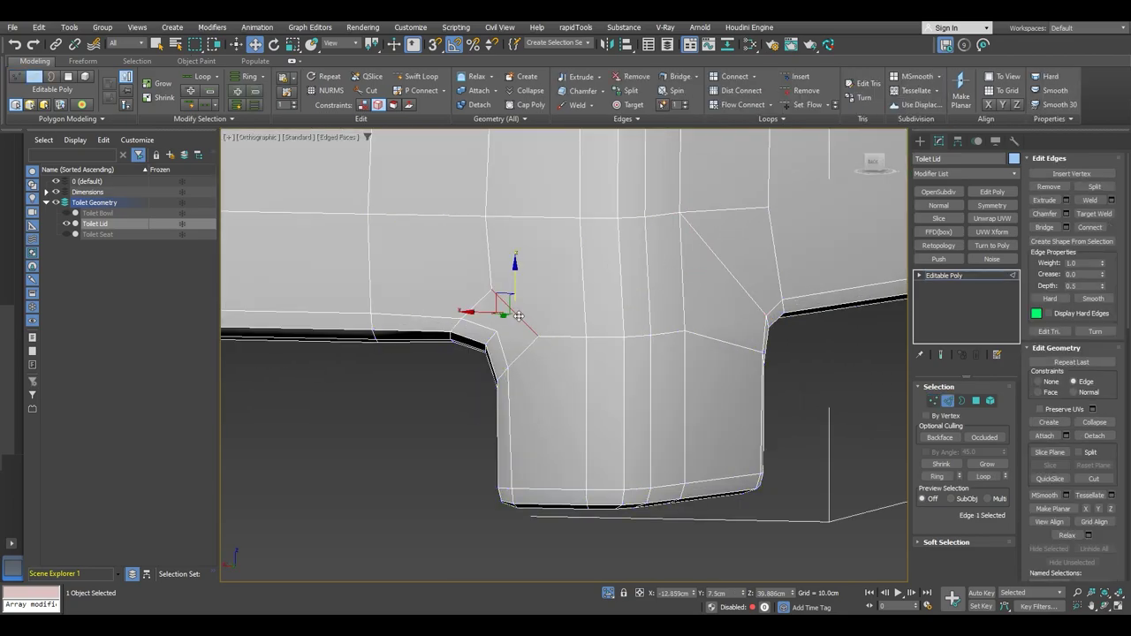
key(BackSpace)
key(1)
click(496, 332)
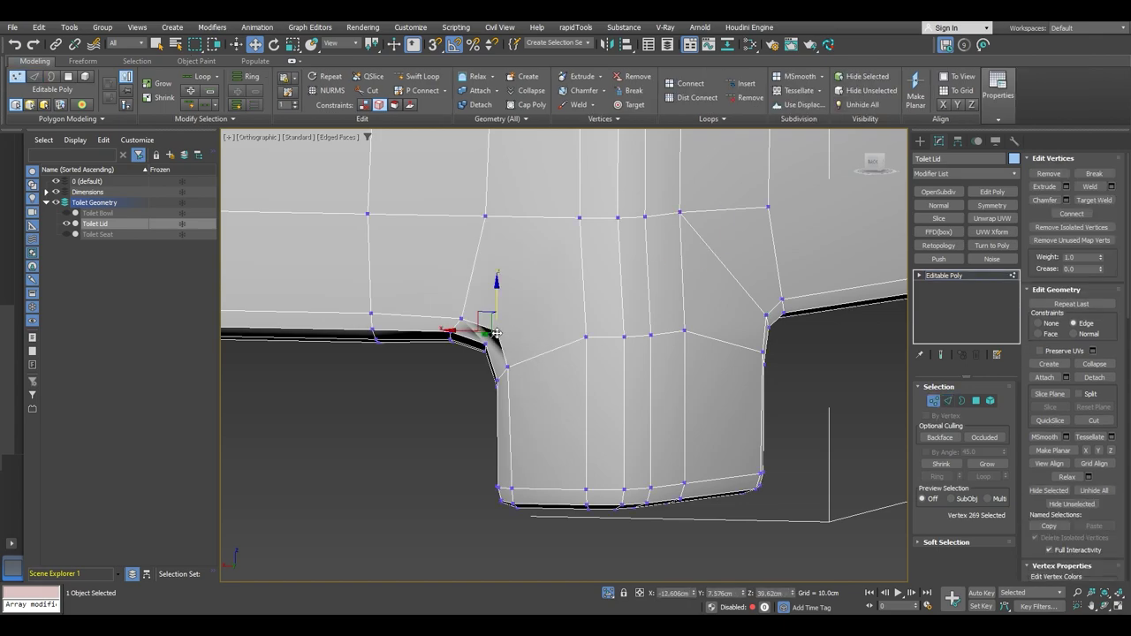
ctrl+click(579, 217)
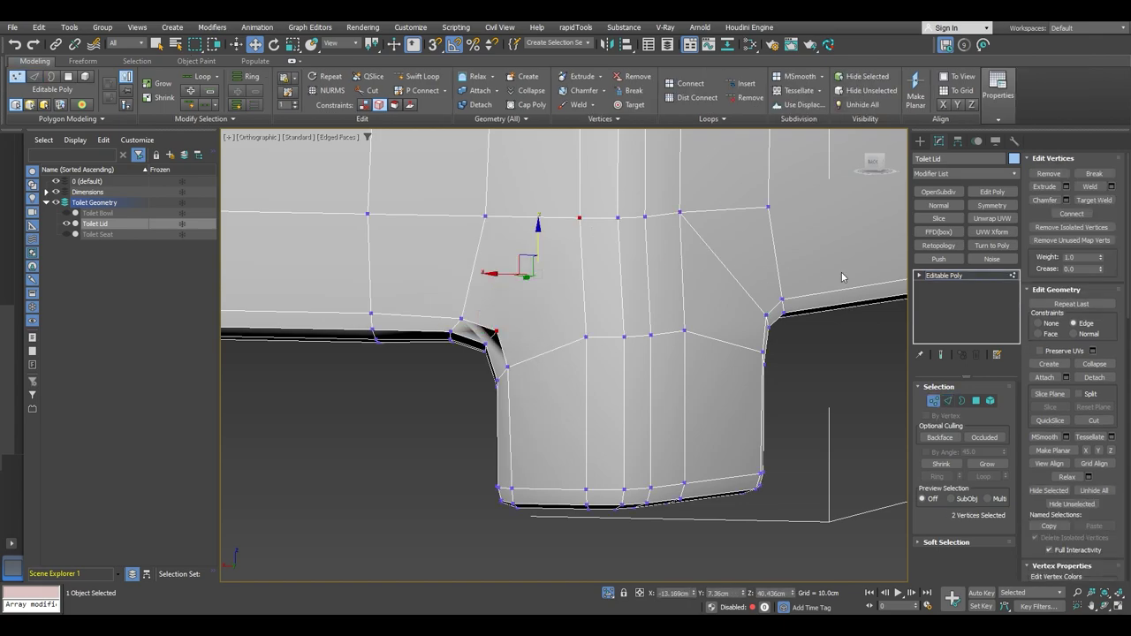
click(1072, 214)
- On the inner side of the tab, remove both diagonal corner edges and connect each corner vertex to the loop vertex above it
alt+middle_drag(625, 340, 602, 341)
key(2)
click(629, 329)
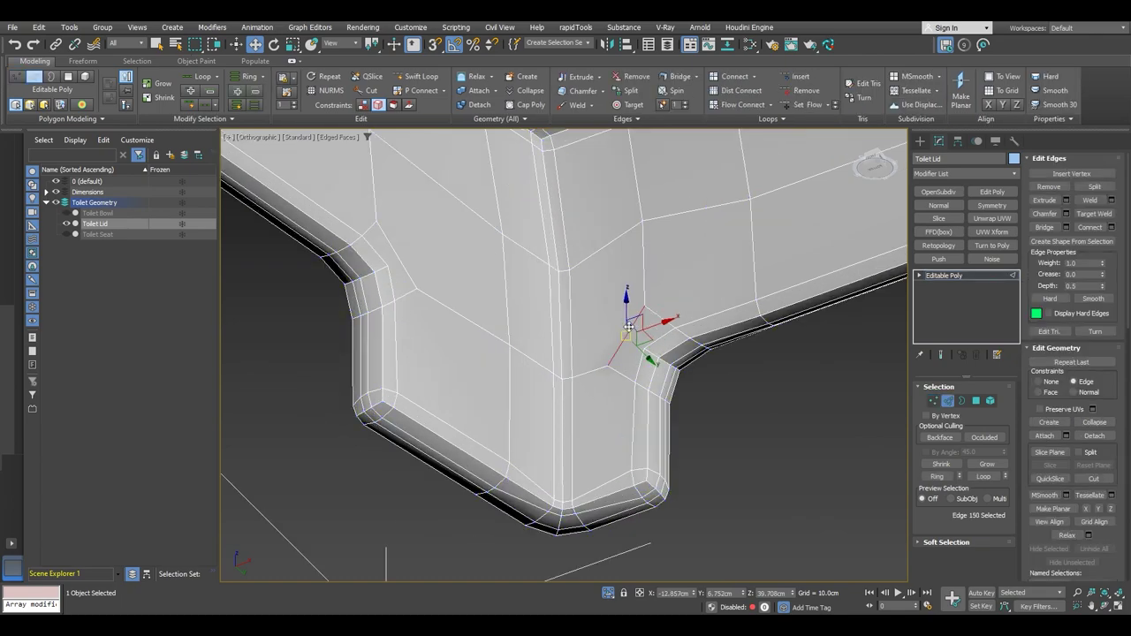
ctrl+click(405, 258)
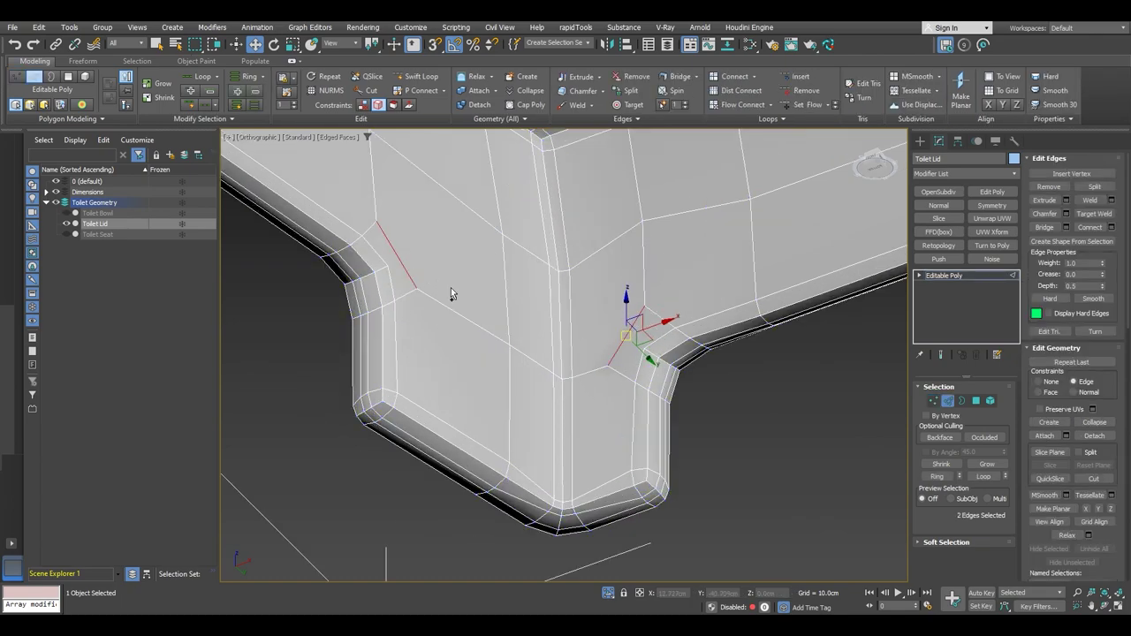
click(451, 295)
key(1)
click(389, 261)
ctrl+click(500, 231)
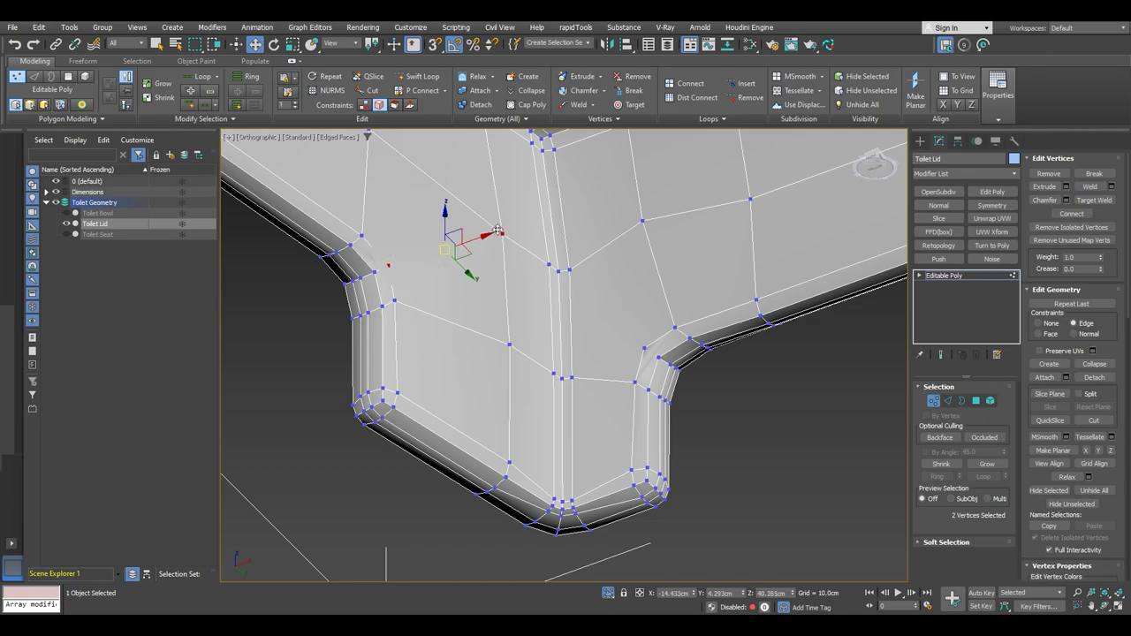
ctrl+click(567, 270)
ctrl+click(644, 344)
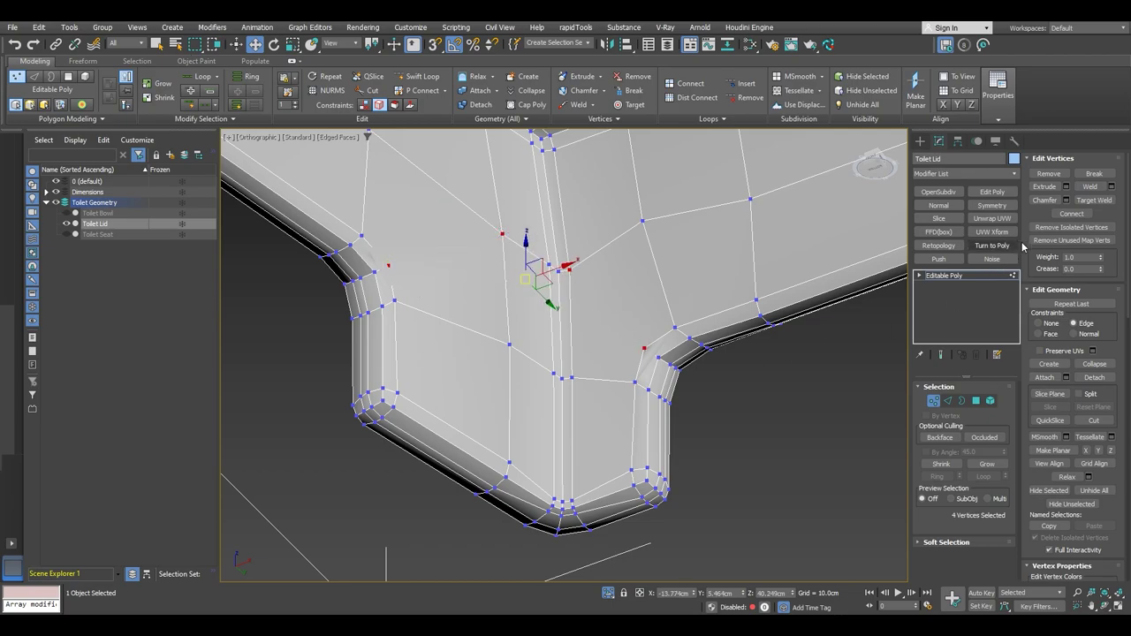
click(1080, 216)
- Insert a Swift Loop around the upper part of the tab, just below its junction with the lid wall
scroll(520, 274, down, 5)
mouse_move(519, 275)
alt+middle_down()
mouse_move(573, 310)
mouse_move(578, 262)
alt+middle_up()
key(F4)
scroll(573, 276, up, 4)
scroll(598, 262, down, 2)
scroll(491, 318, up, 4)
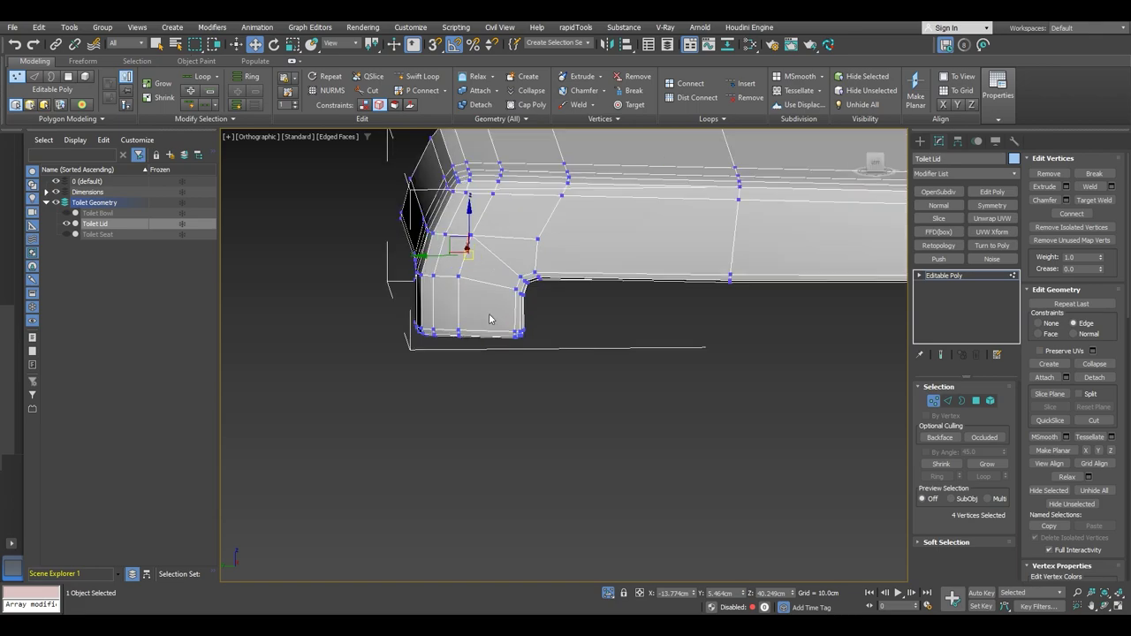
click(419, 76)
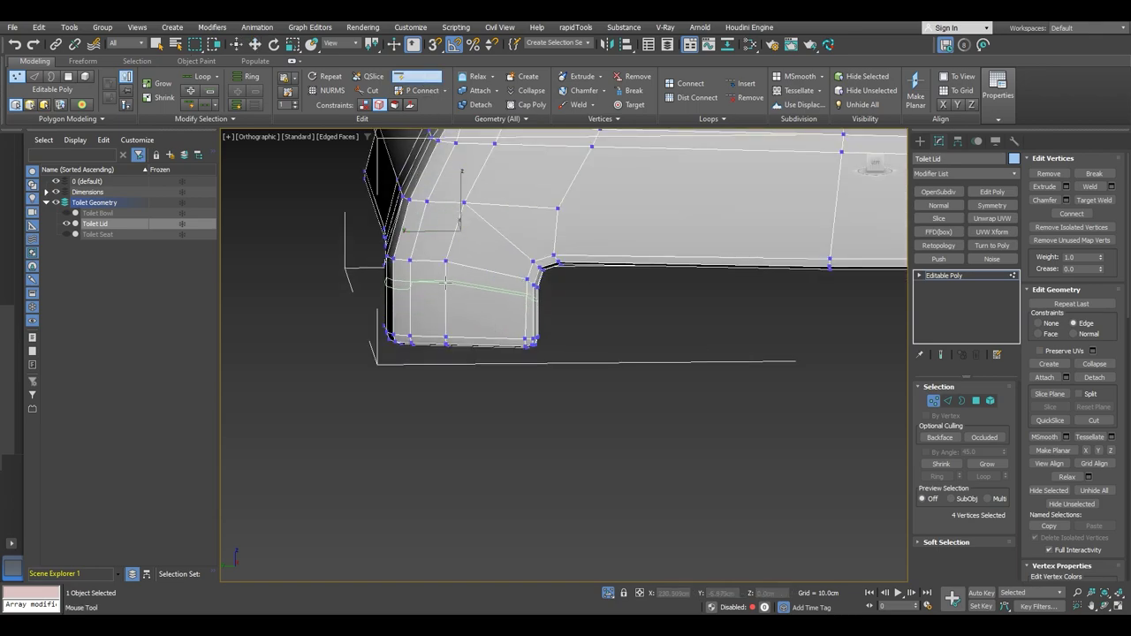
click(451, 283)
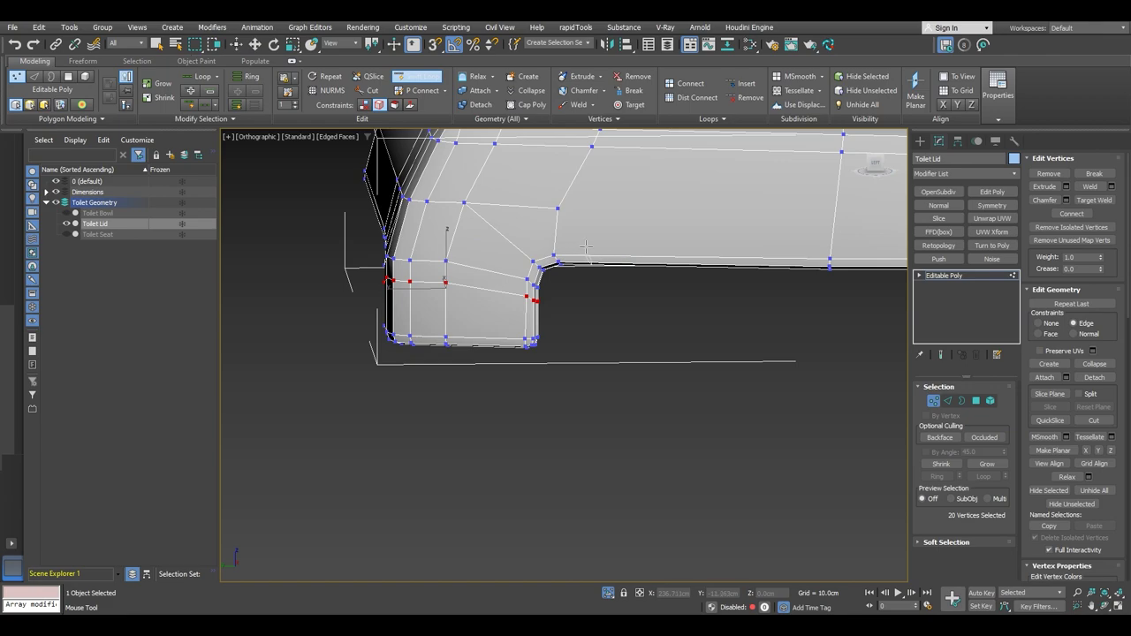
alt+middle_drag(586, 247, 622, 241)
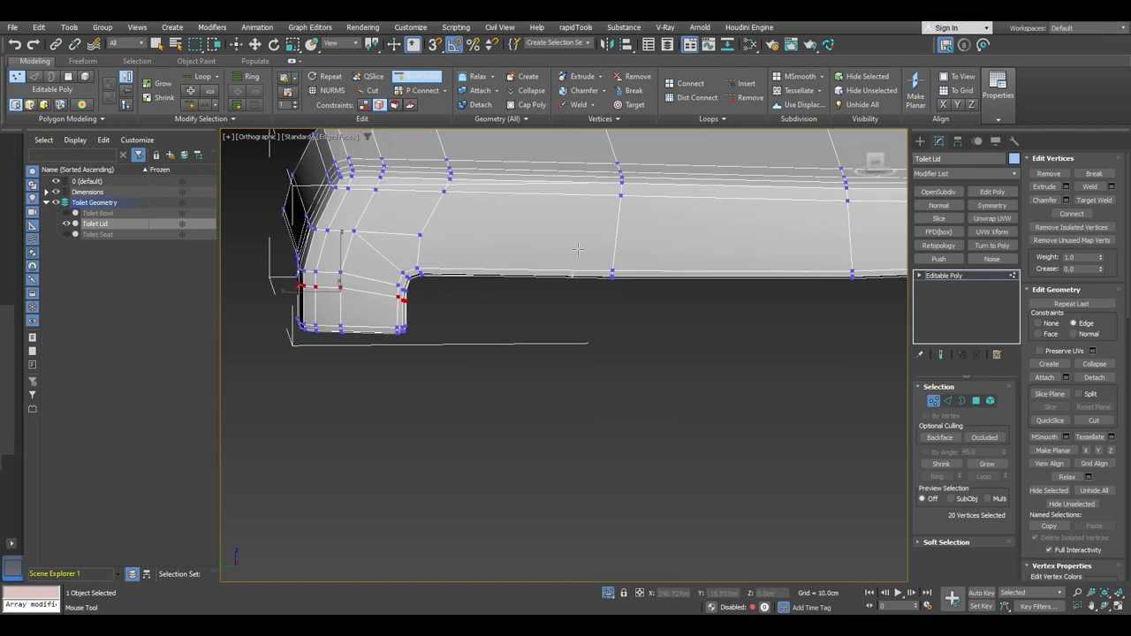
click(623, 235)
alt+middle_drag(624, 236, 626, 211)
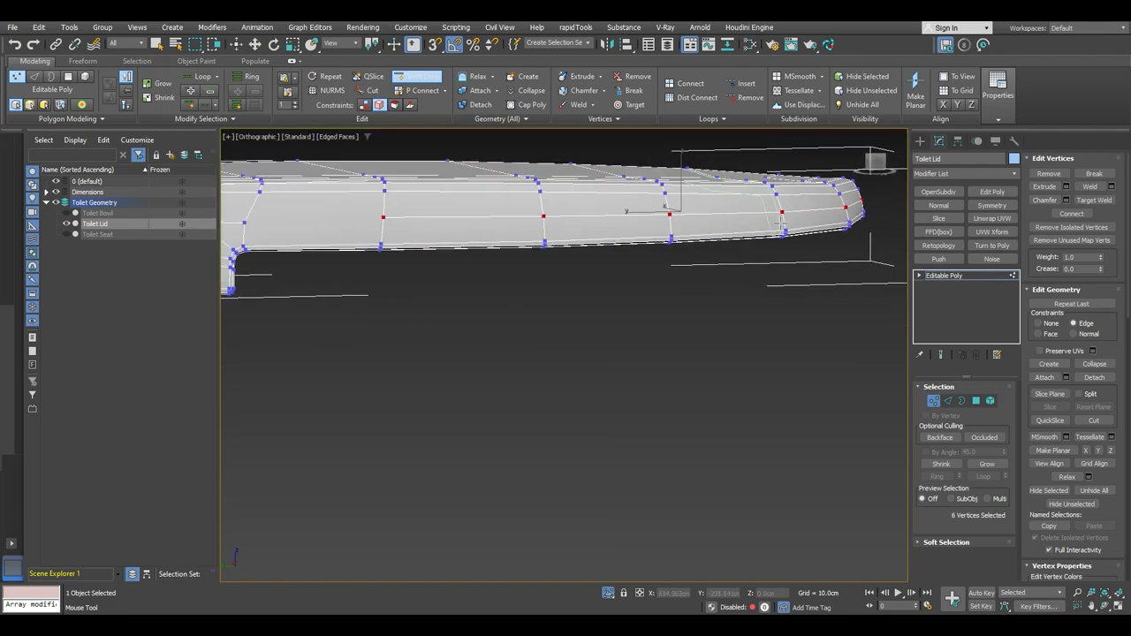
click(783, 225)
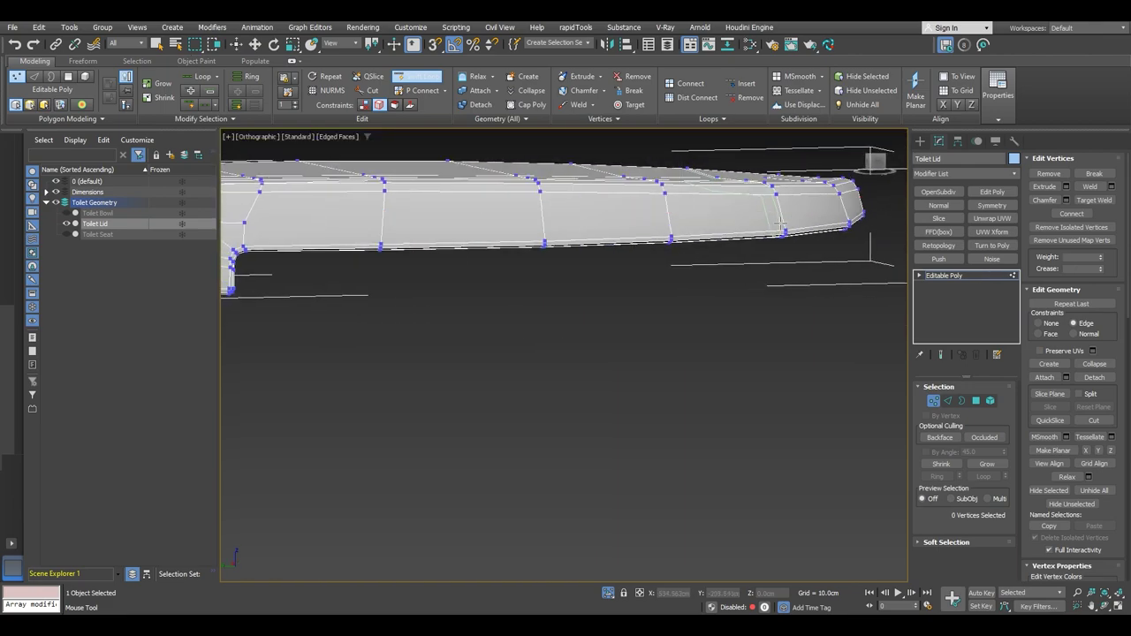
- Insert a lengthwise Swift Loop along the outer side wall and connect its rear end vertex to the side-wall vertex above the tab
click(383, 223)
key(w)
alt+middle_drag(412, 233, 542, 245)
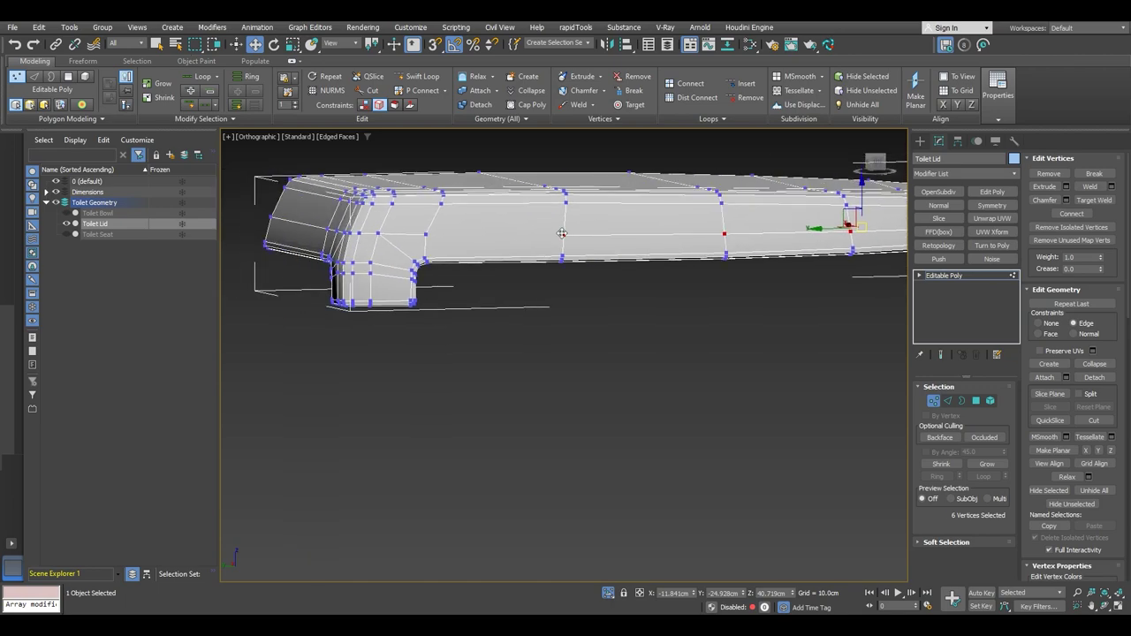
click(562, 233)
ctrl+click(426, 235)
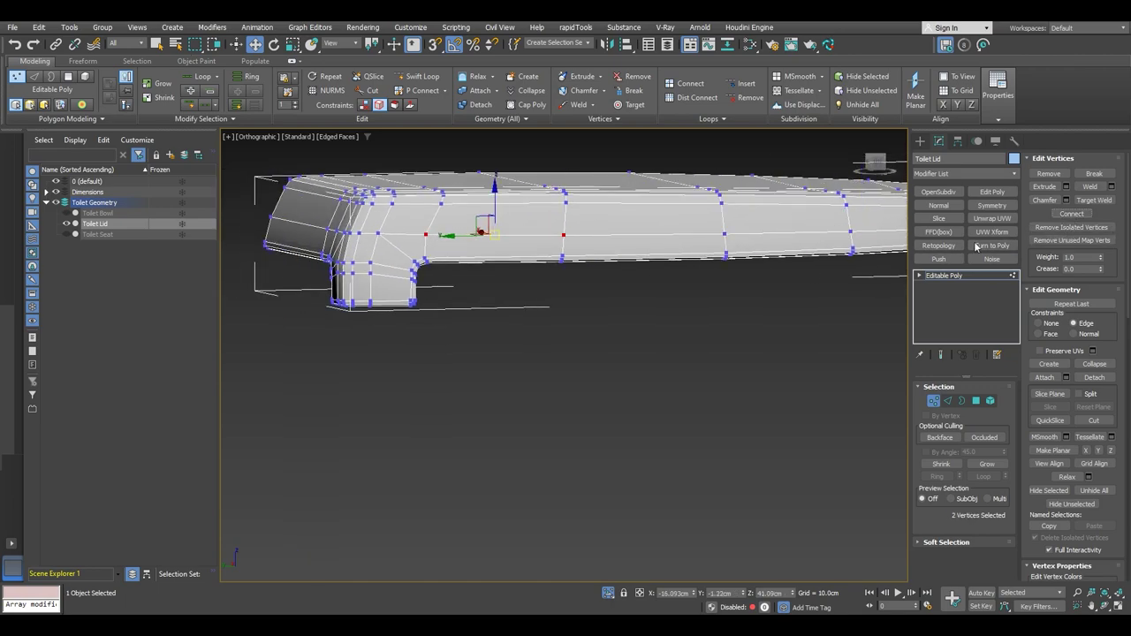
scroll(482, 206, down, 3)
middle_drag(480, 205, 548, 228)
scroll(357, 223, up, 5)
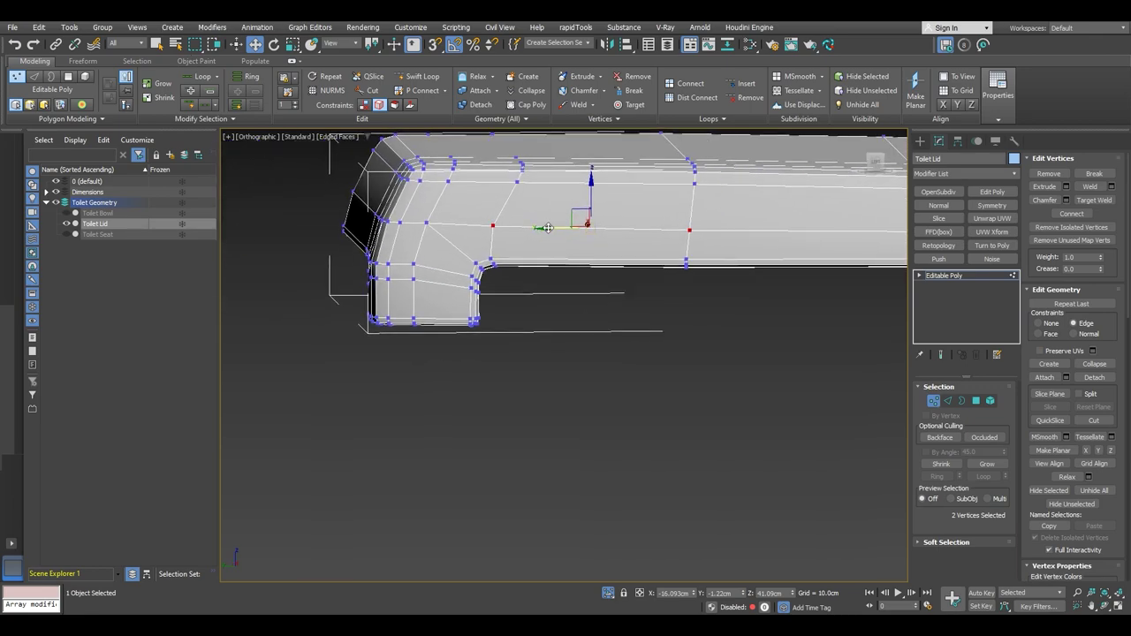
- Insert a Swift Loop across the lid just in front of the tab, slide it slightly toward the front, and turn the Edge constraint off
click(412, 77)
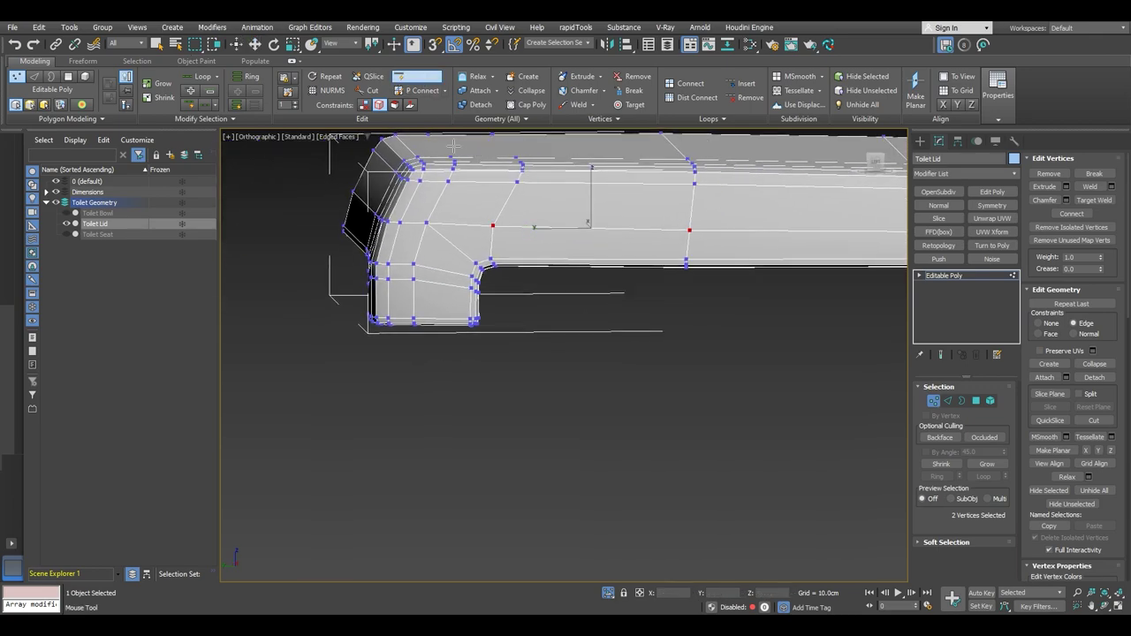
click(519, 227)
key(w)
scroll(577, 242, down, 2)
alt+middle_drag(575, 244, 519, 248)
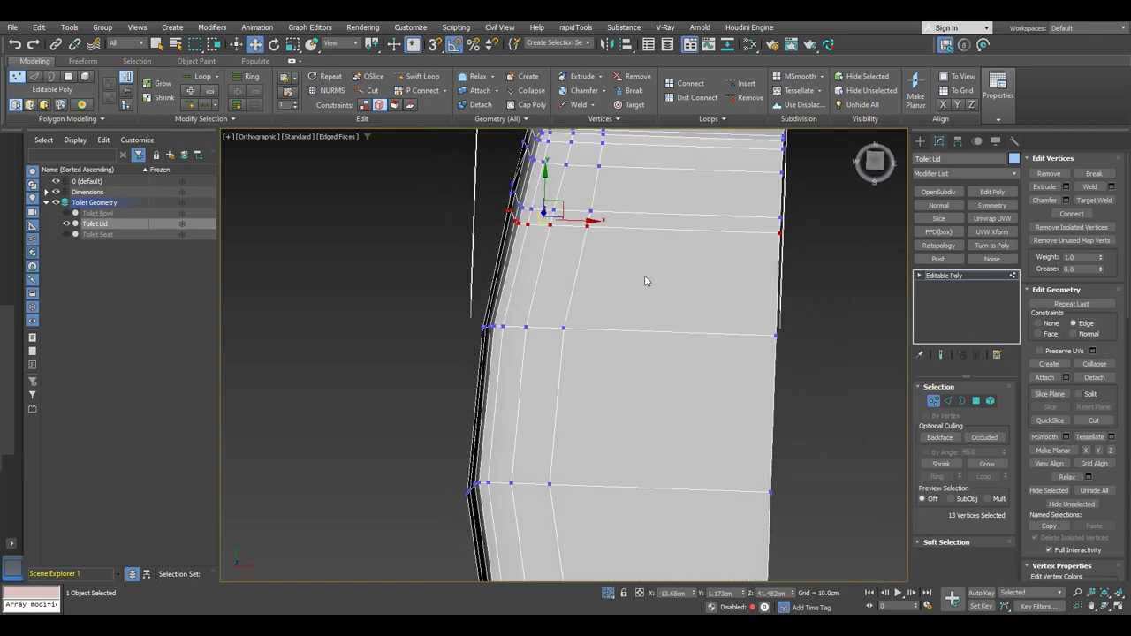
drag(542, 195, 543, 201)
alt+middle_drag(541, 224, 669, 294)
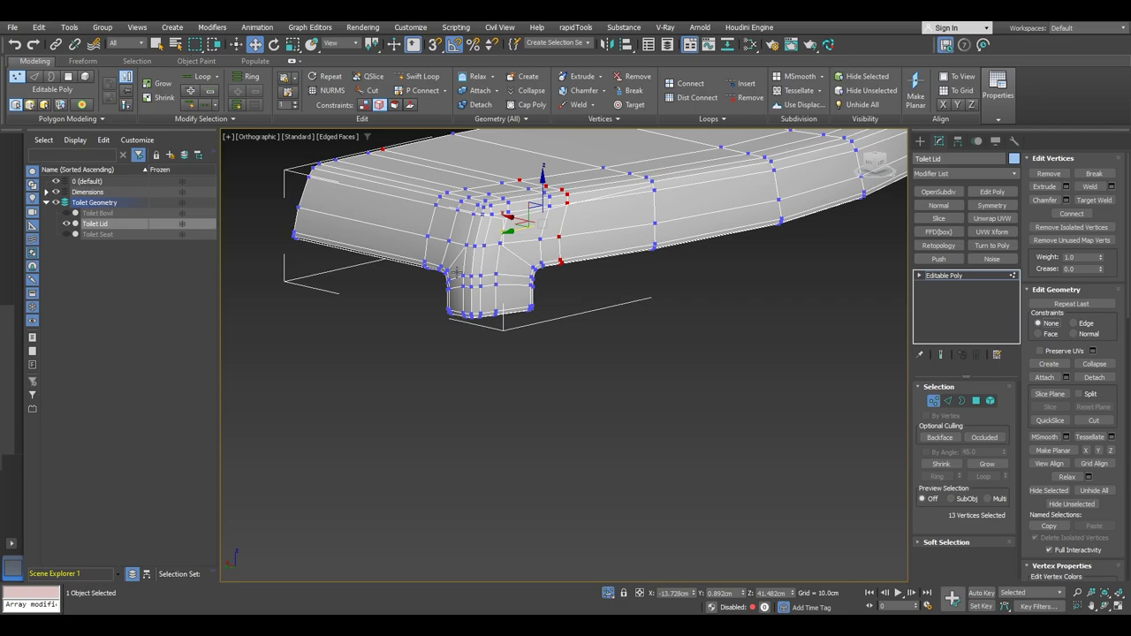
- Insert a lengthwise Swift Loop along the inner side wall and connect its end vertex to the wall vertex above the tab
alt+middle_drag(456, 270, 485, 243)
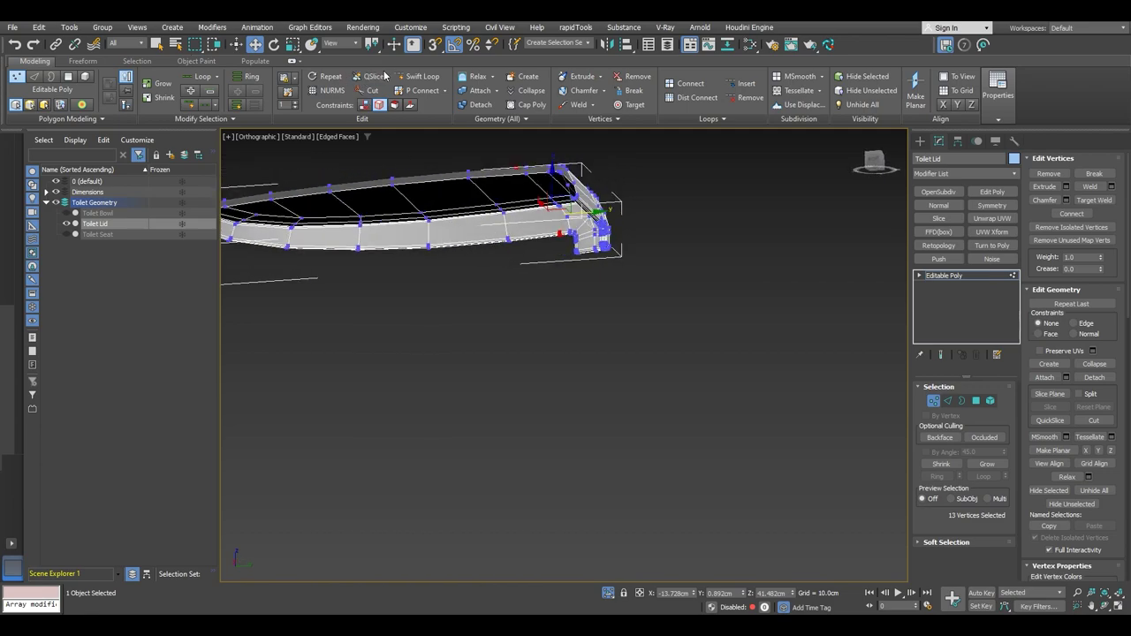
click(423, 78)
scroll(509, 223, up, 3)
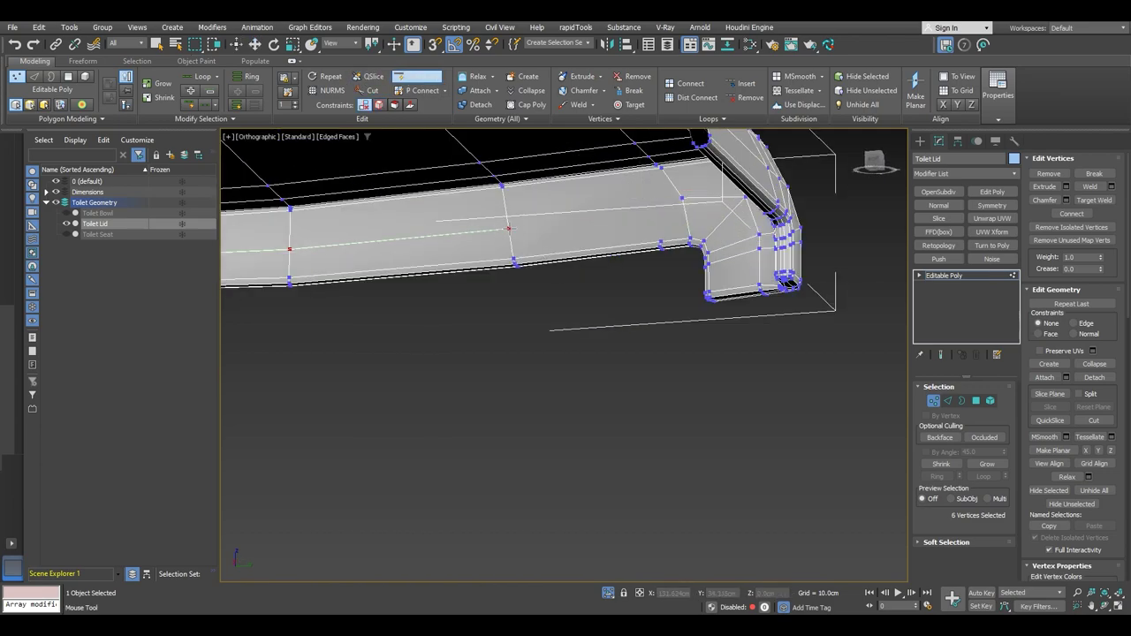
key(w)
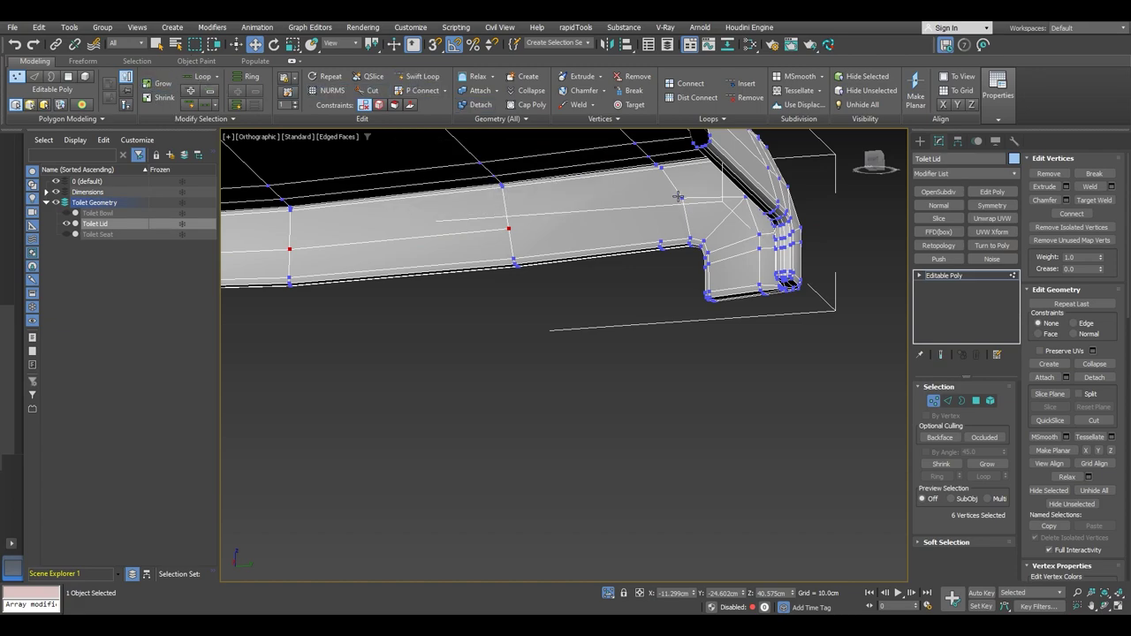
ctrl+click(511, 227)
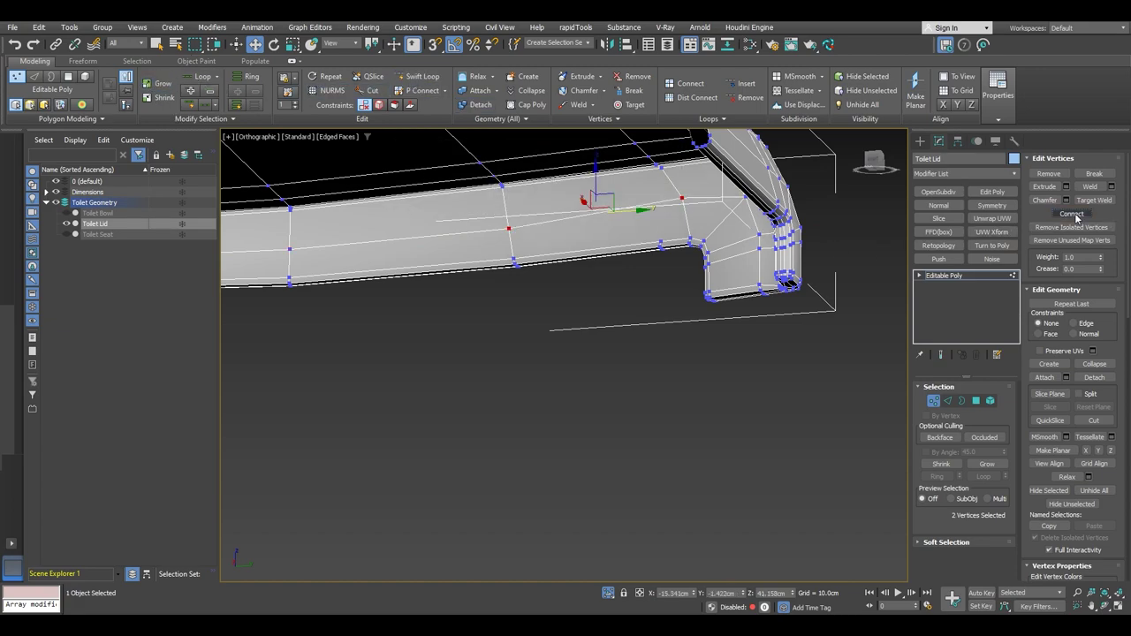
alt+middle_drag(568, 206, 603, 176)
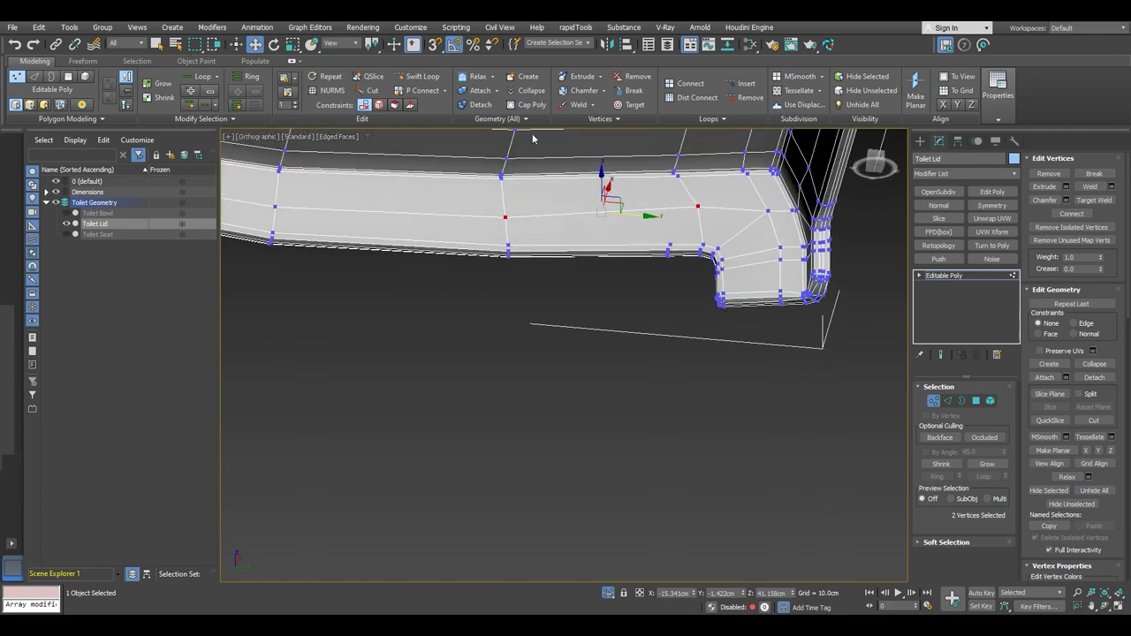
- Continue the cross loop down the inner side wall with Swift Loop and connect its new vertex to the lower rim vertex
click(423, 79)
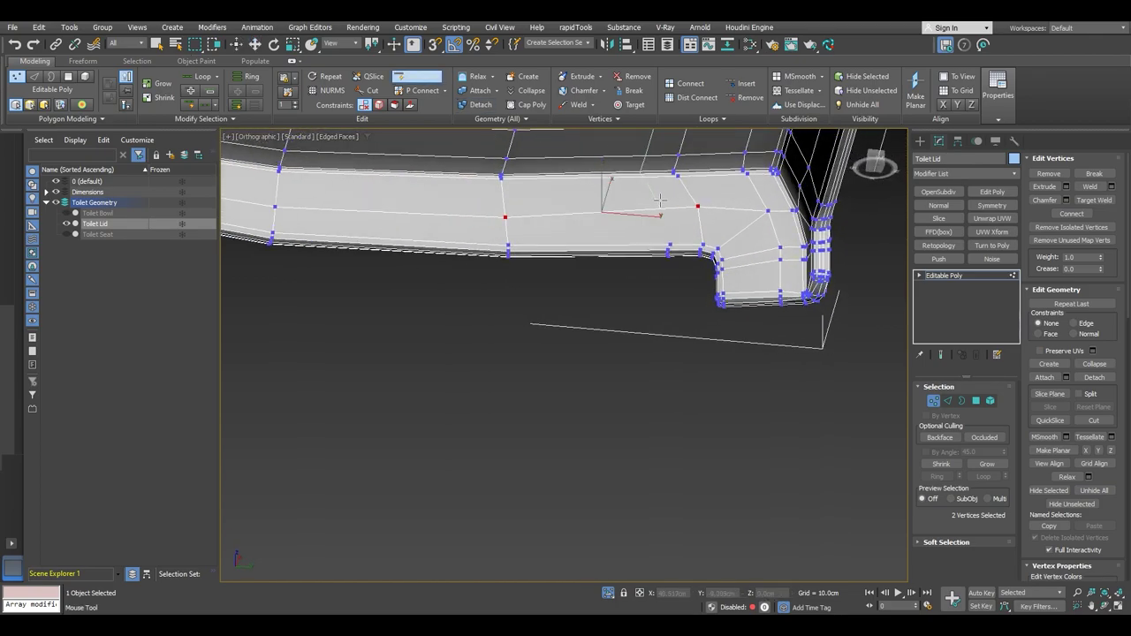
key(w)
scroll(665, 216, up, 2)
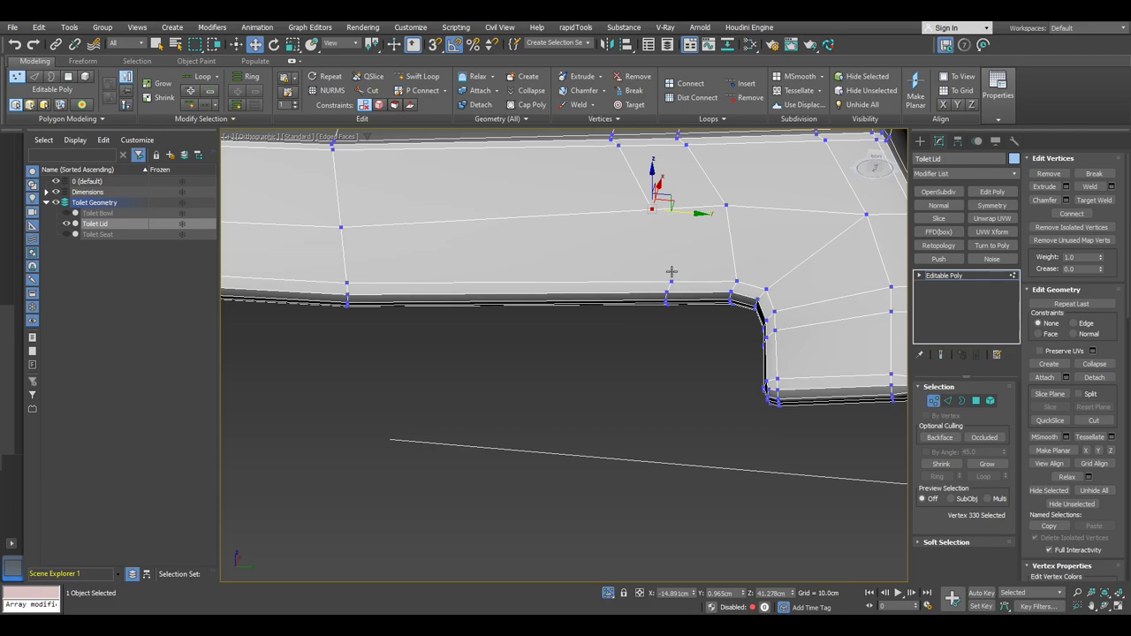
ctrl+click(671, 280)
scroll(706, 212, down, 5)
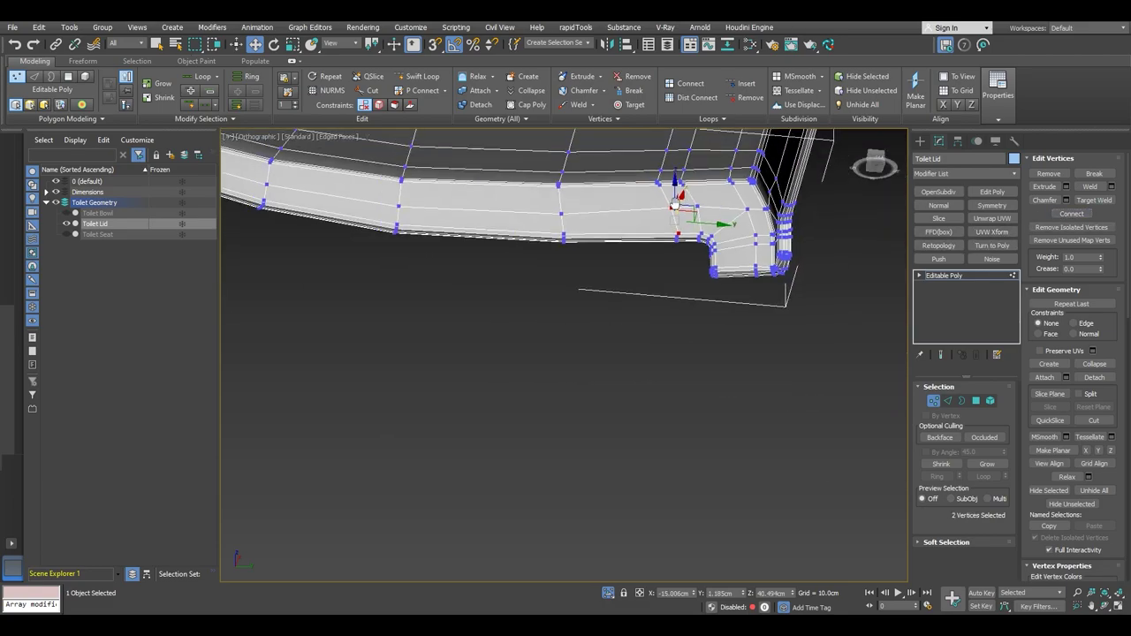
scroll(649, 265, down, 1)
middle_drag(706, 212, 530, 252)
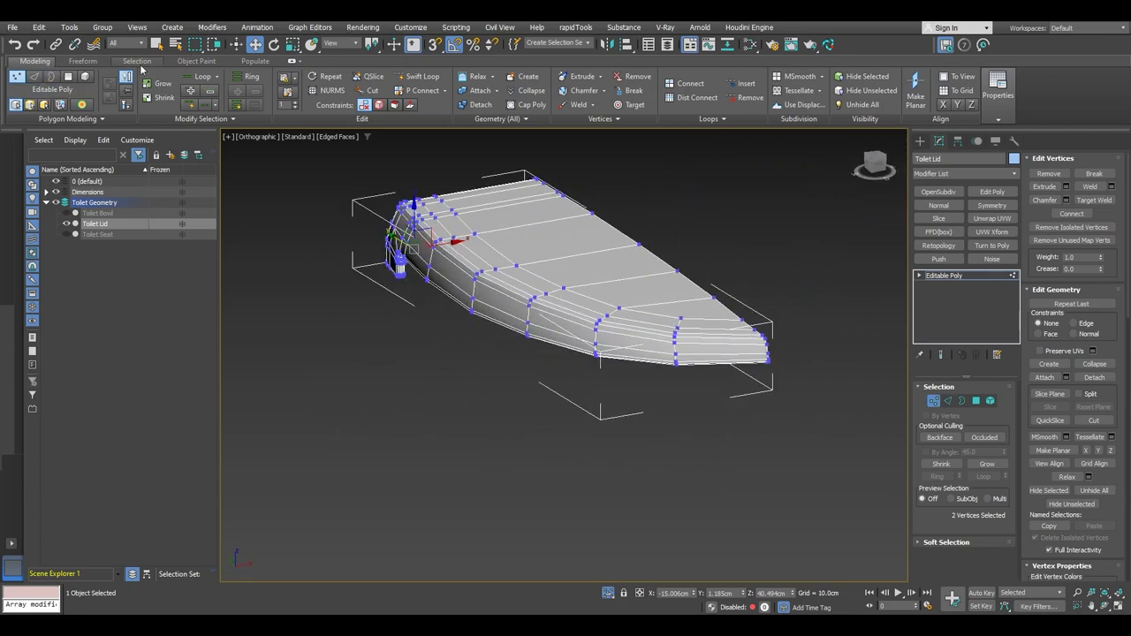
- Check the half lid for n-gons by selecting polygons with more than 4 sides
click(138, 62)
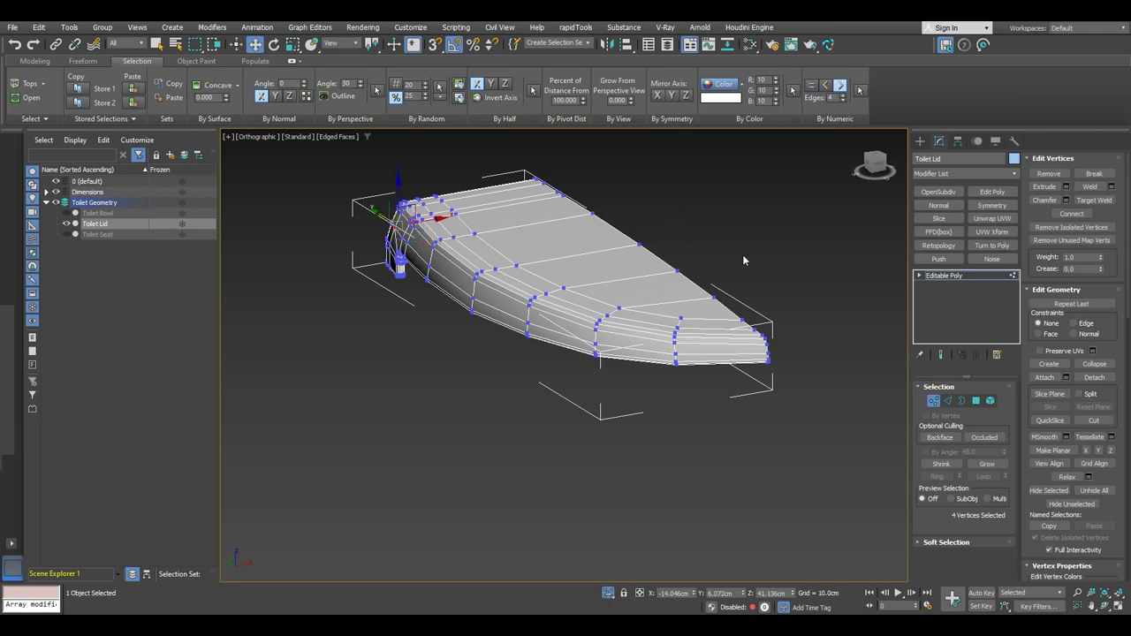
click(671, 283)
key(4)
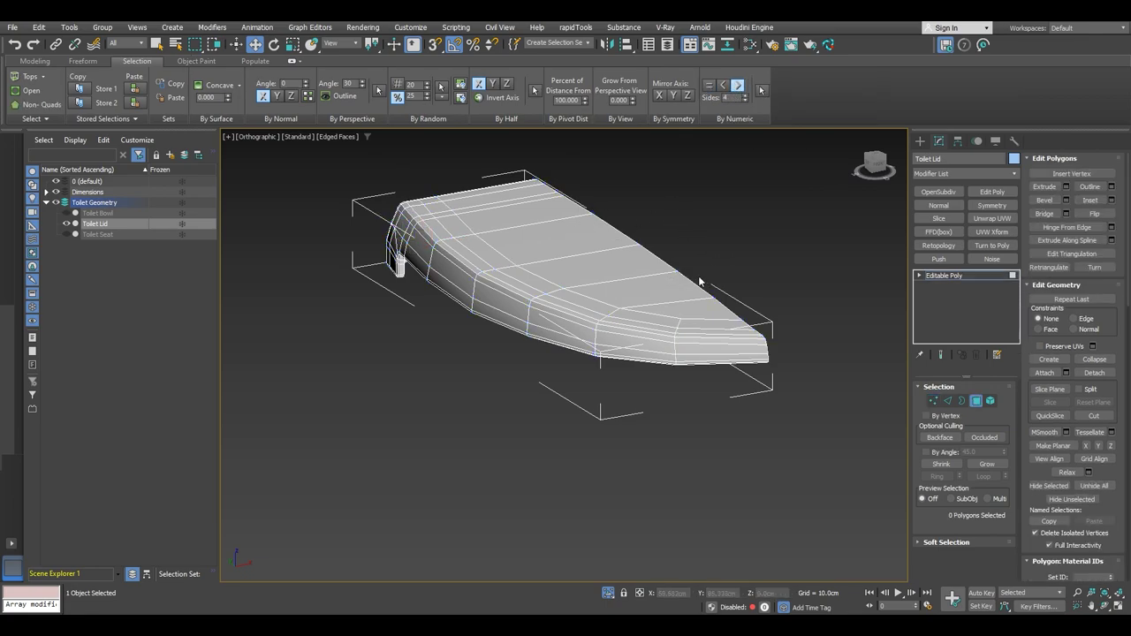
key(1)
click(48, 63)
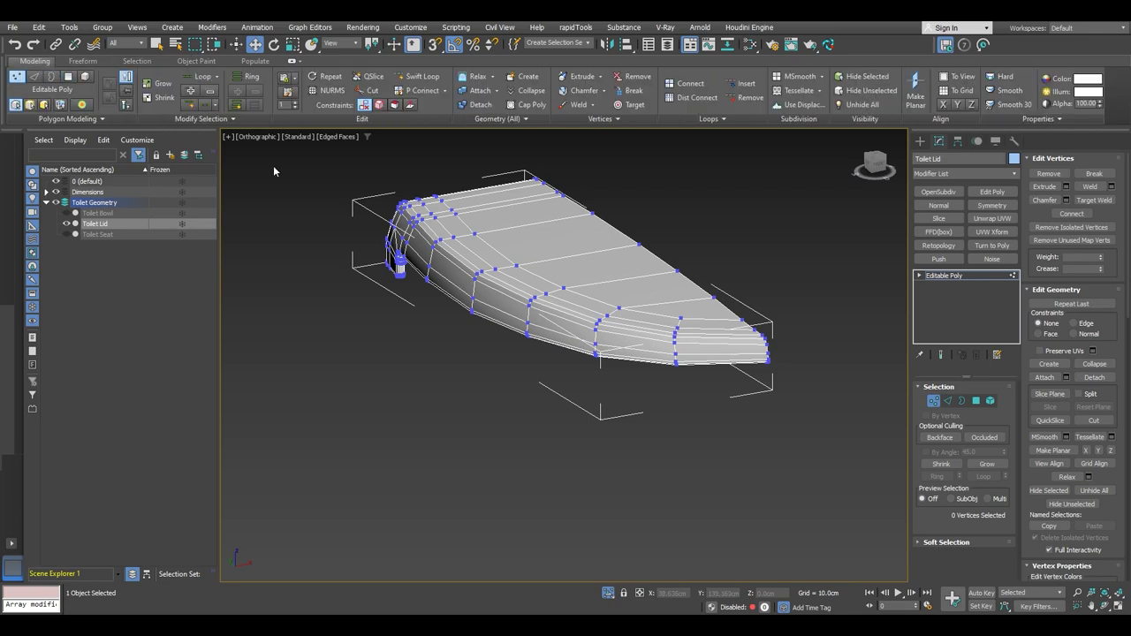
middle_drag(715, 243, 672, 259)
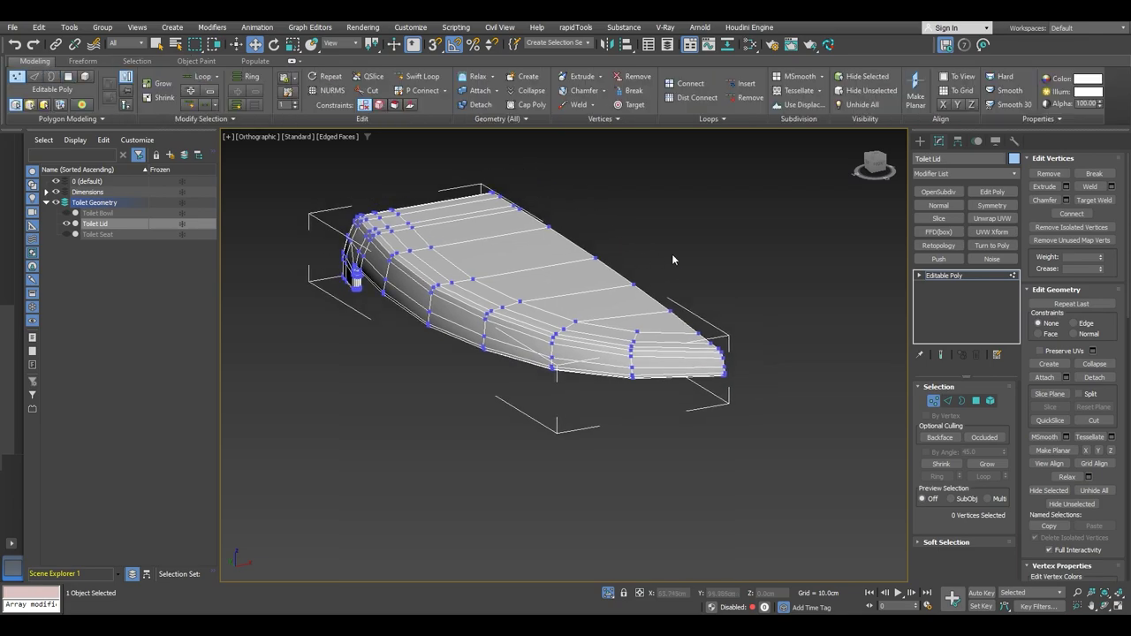
key(4)
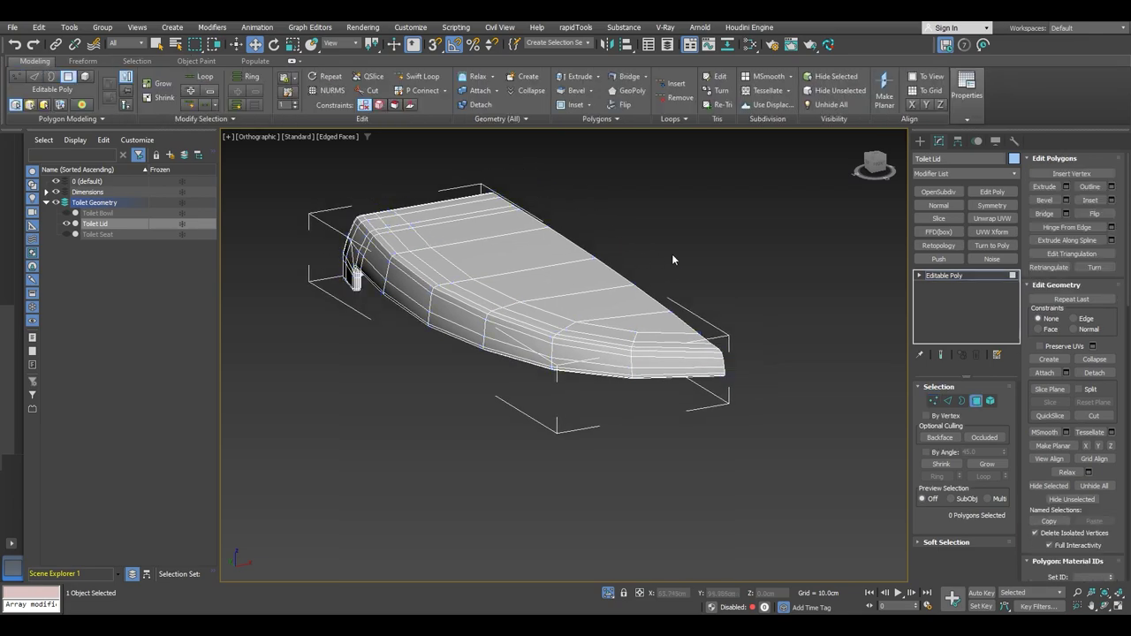
click(976, 402)
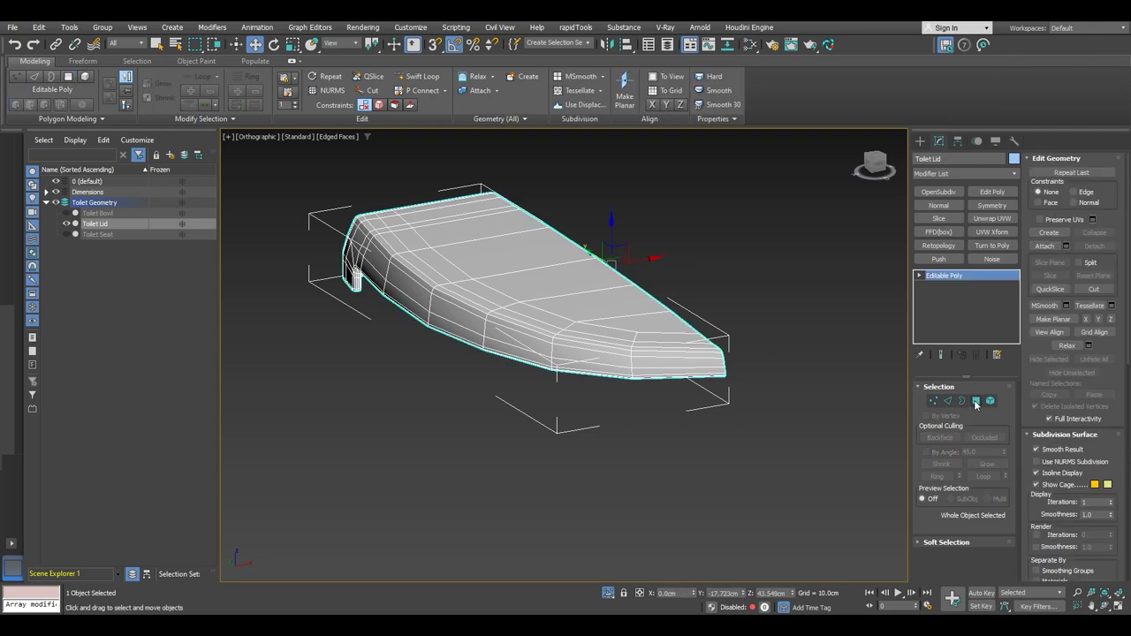
click(976, 401)
click(136, 61)
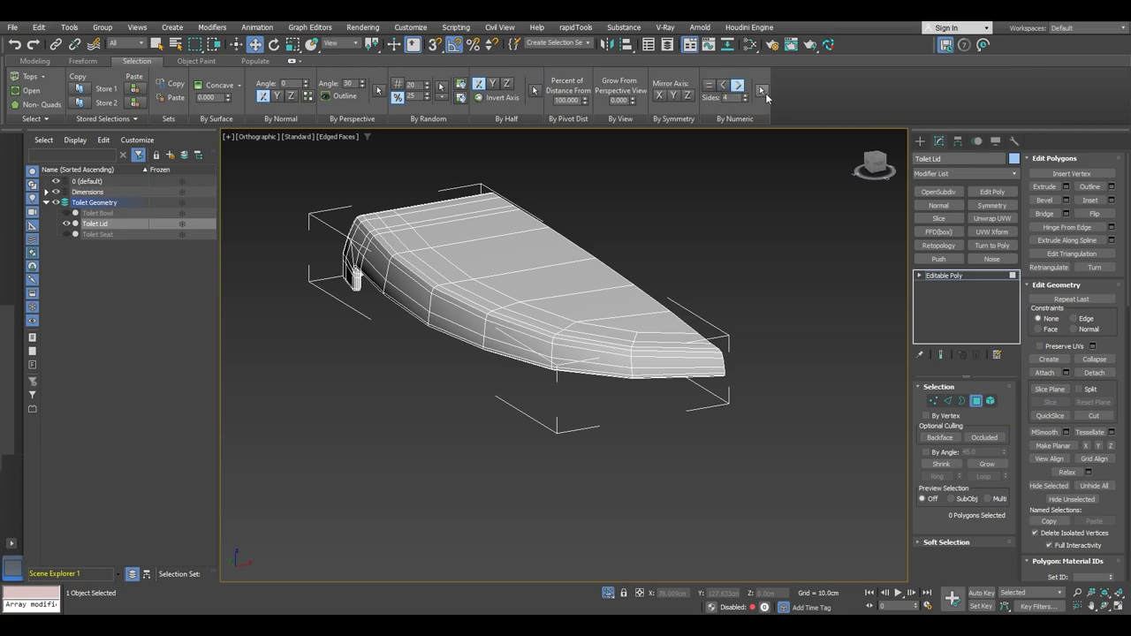
alt+middle_drag(596, 212, 795, 468)
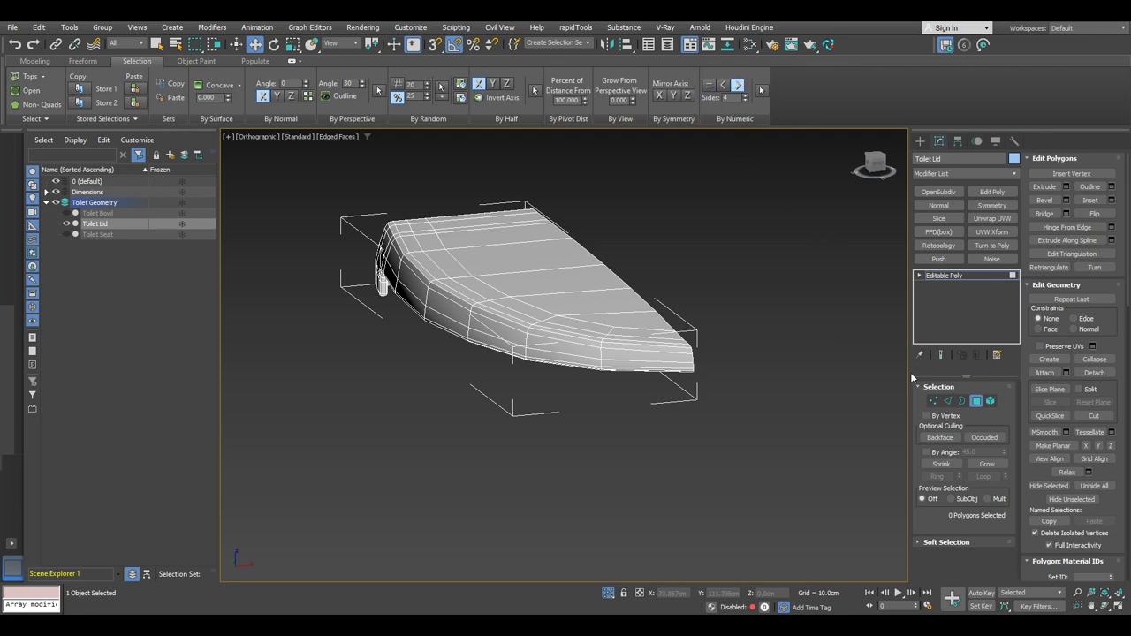
click(978, 403)
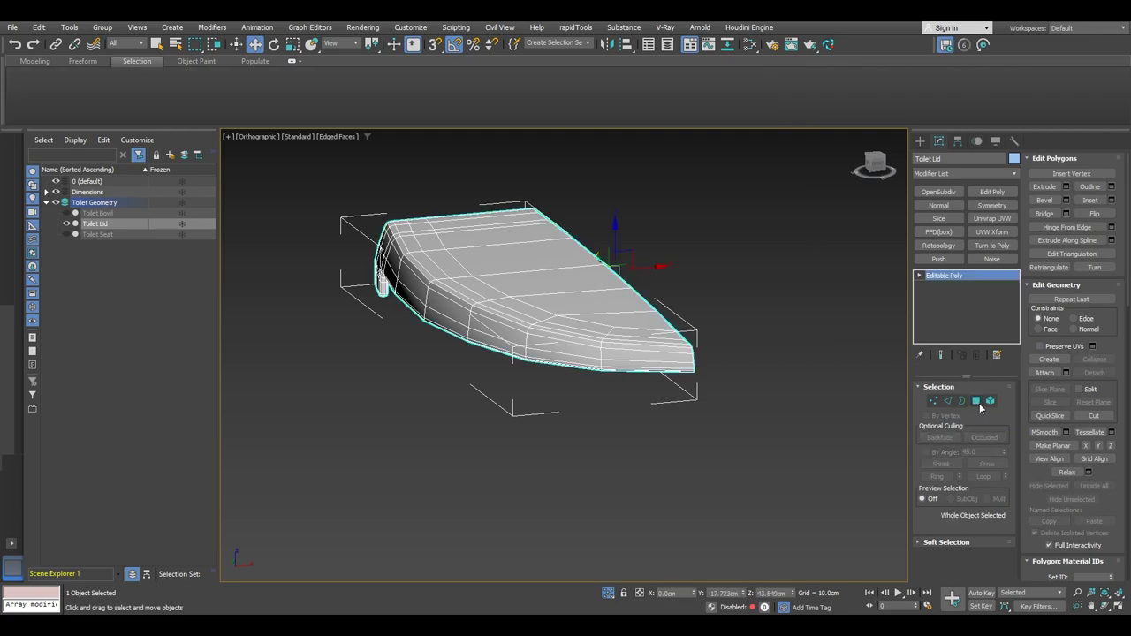
- Mirror the half lid with a Symmetry modifier on the X axis with Flip enabled, and convert it to Editable Poly
middle_drag(741, 343, 658, 320)
click(992, 205)
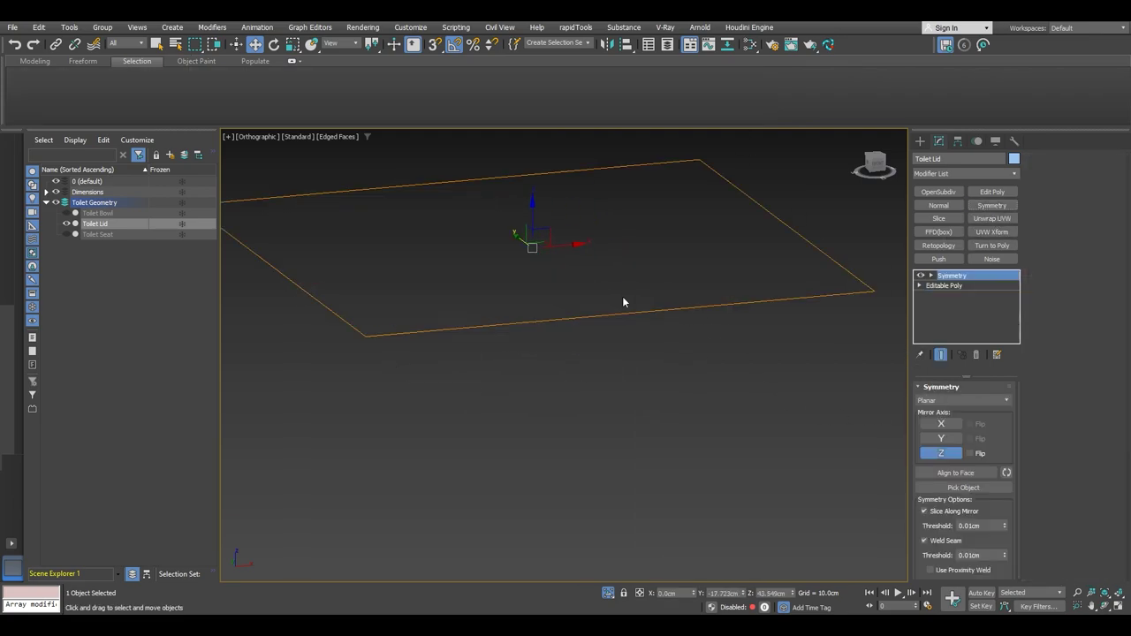
click(942, 454)
click(948, 425)
click(969, 425)
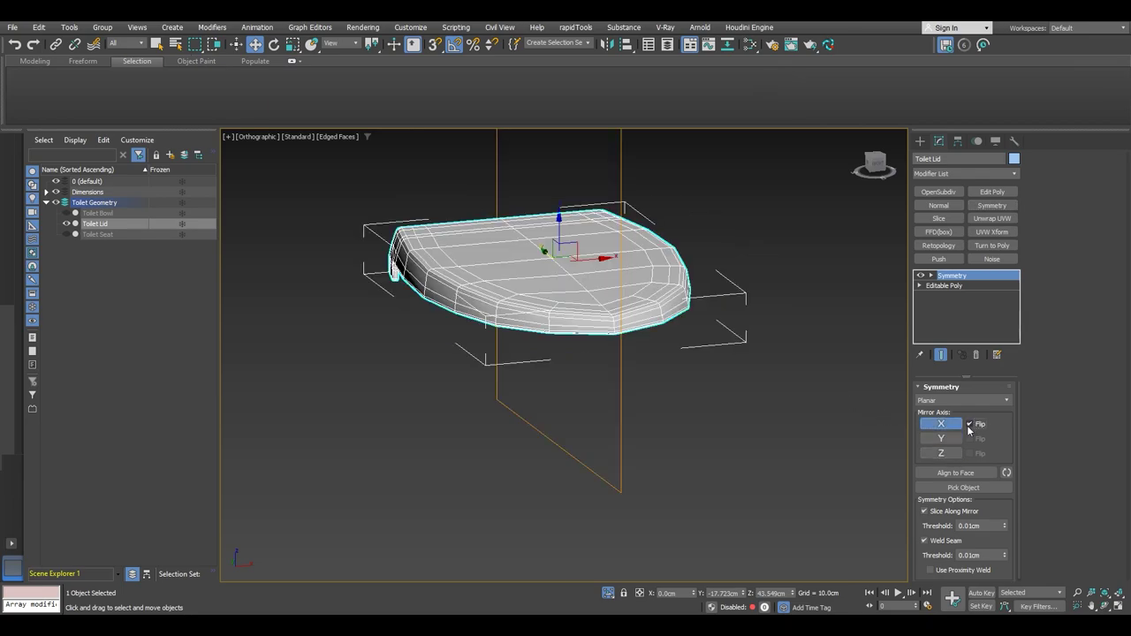
scroll(627, 340, down, 2)
alt+middle_drag(628, 336, 574, 333)
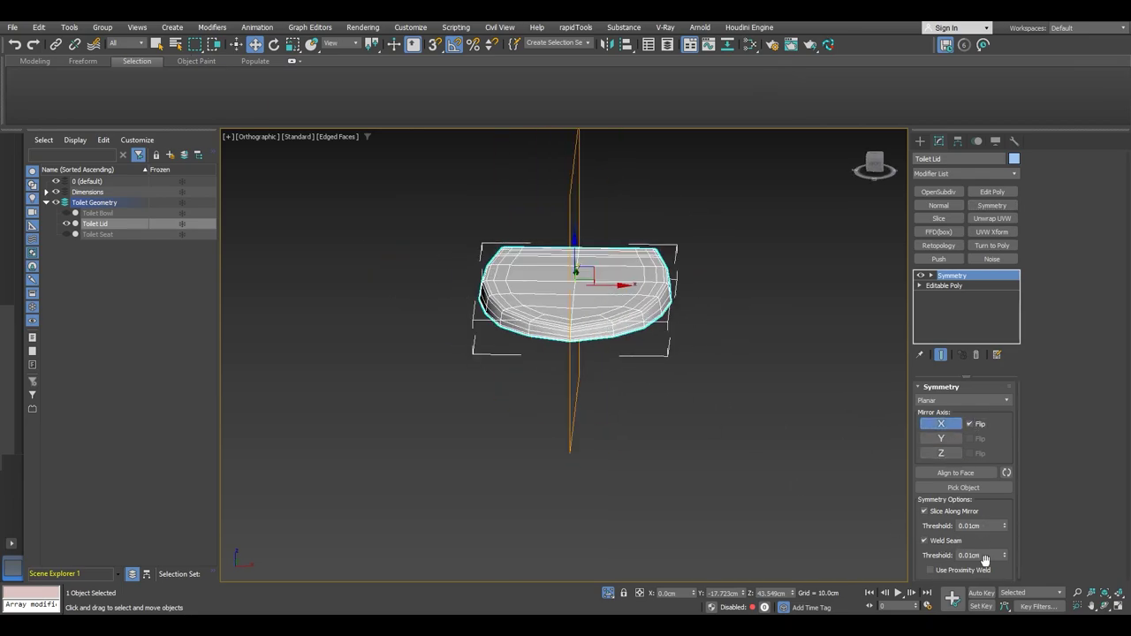
right_click(706, 300)
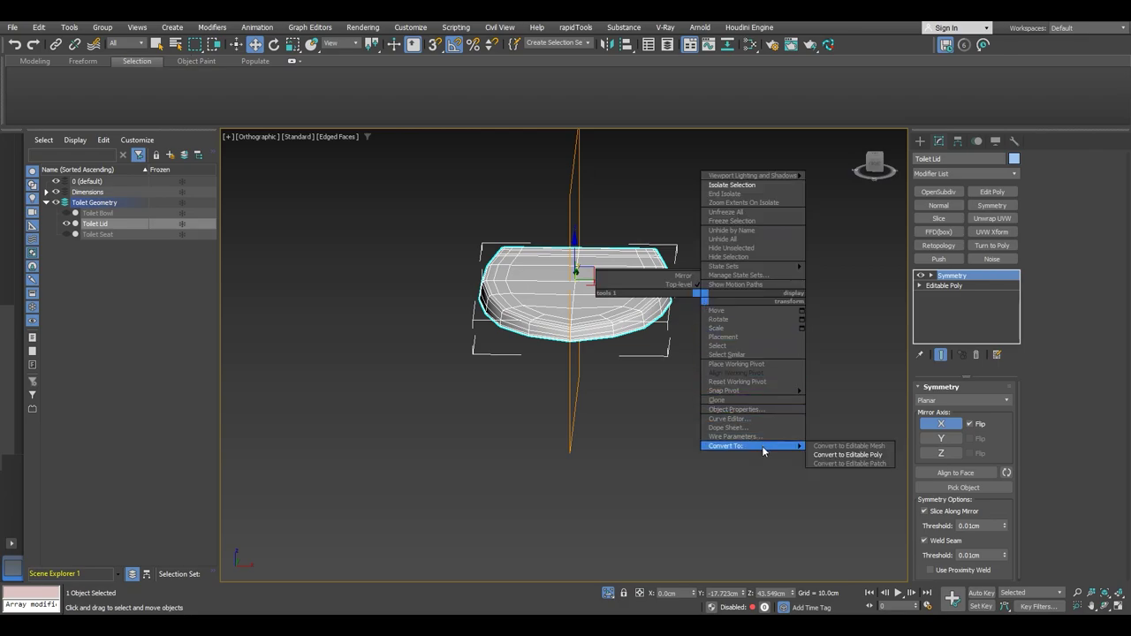
click(848, 455)
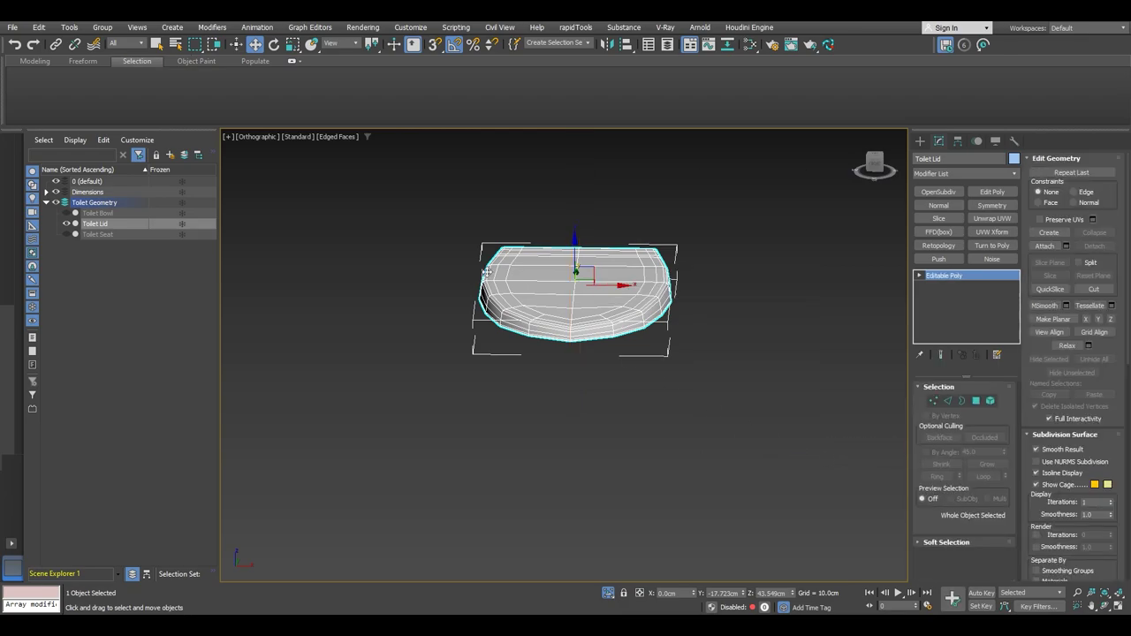
- Turn off the edged-faces display and end the lid's isolation to bring back the seat and reference images
alt+middle_drag(487, 272, 644, 316)
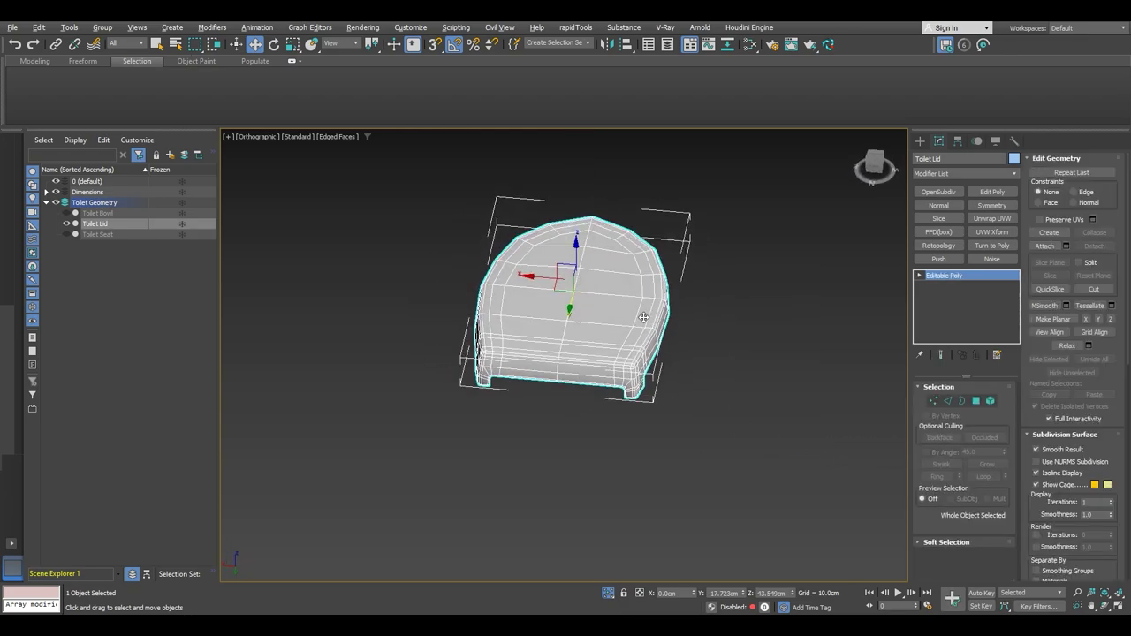
key(F4)
alt+middle_drag(570, 337, 617, 298)
right_click(618, 298)
click(640, 194)
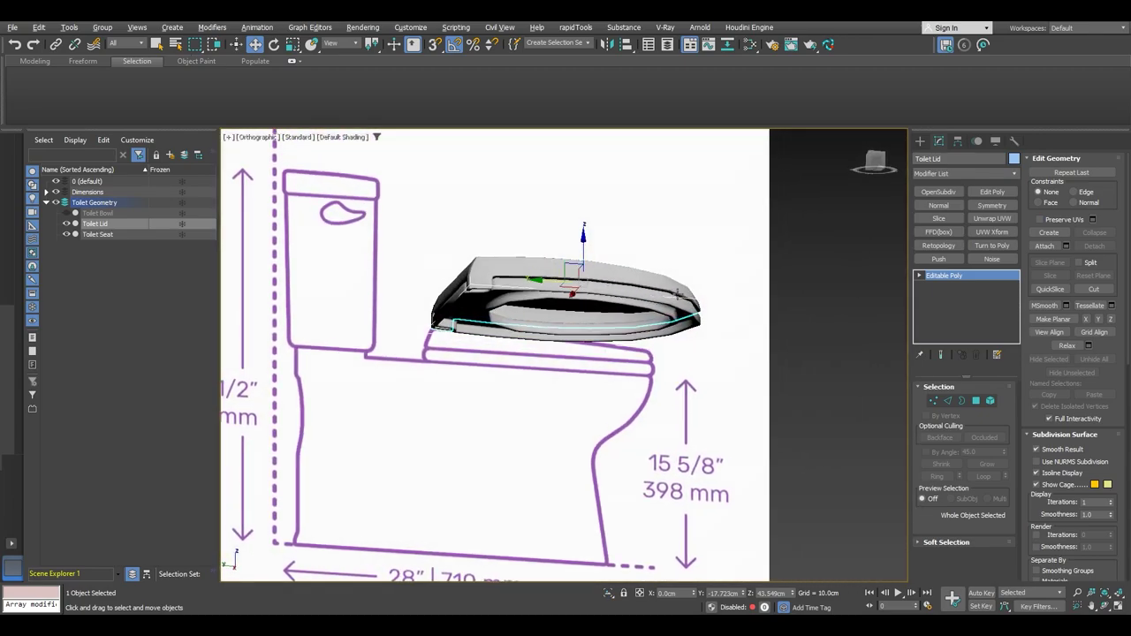
alt+middle_drag(612, 331, 636, 327)
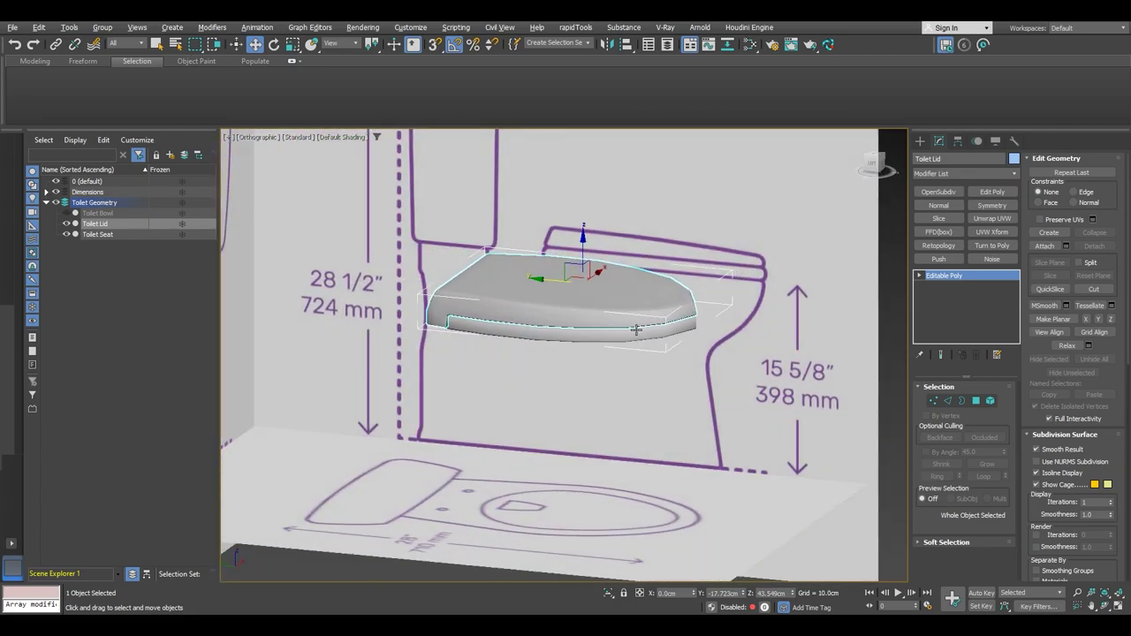
- Unhide the Toilet Bowl and isolate the bowl, lid and seat together
right_click(557, 303)
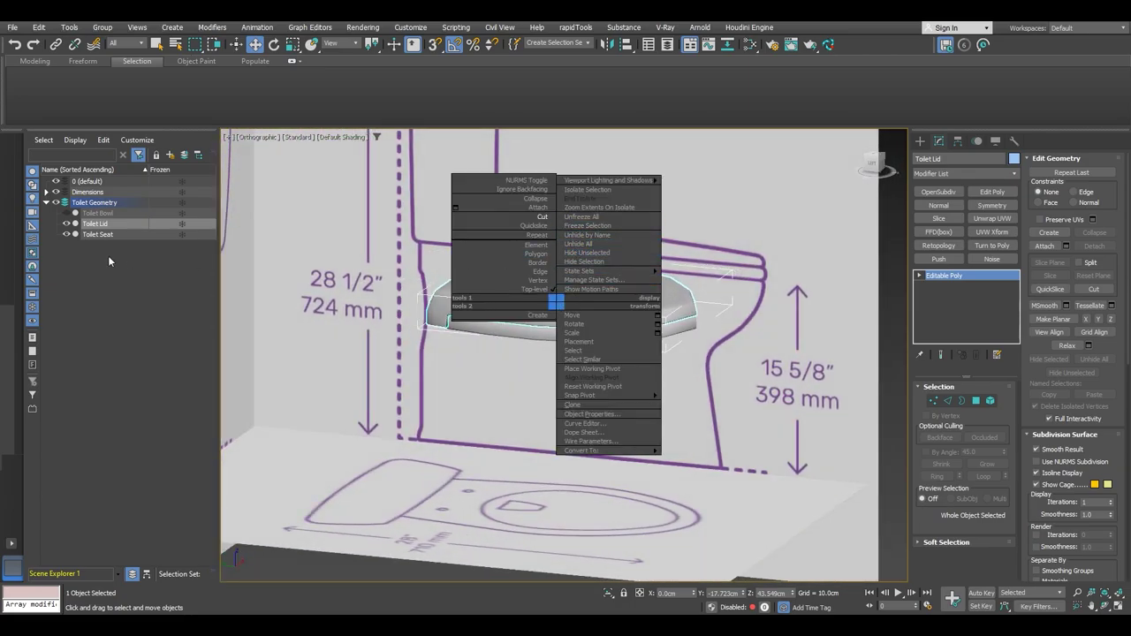
click(66, 213)
alt+middle_drag(566, 354, 495, 329)
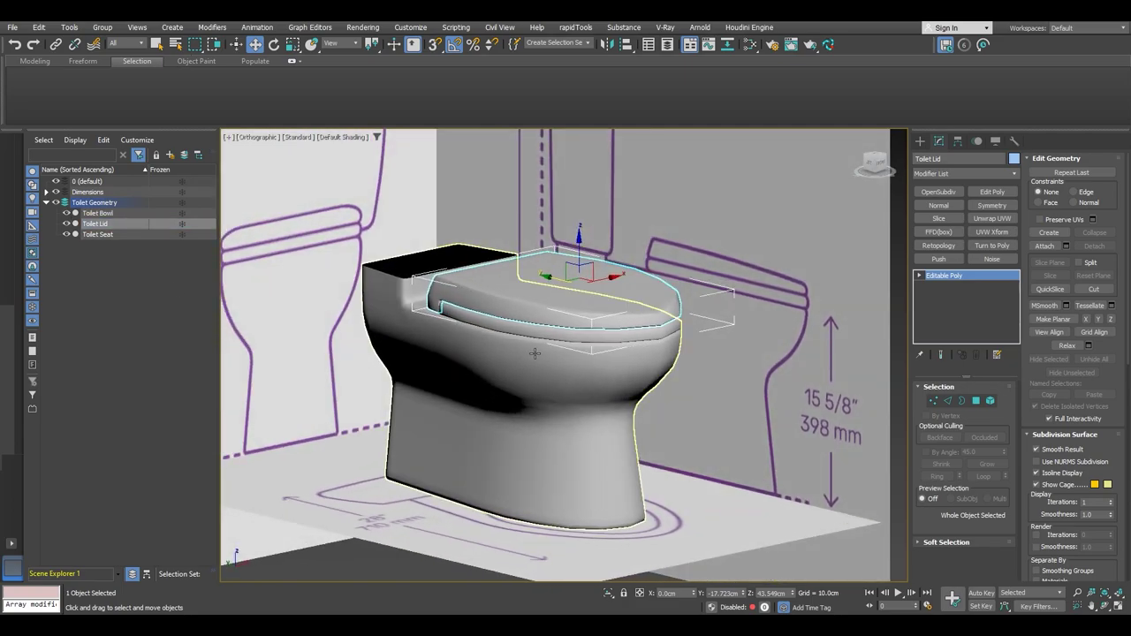
click(492, 327)
ctrl+click(501, 303)
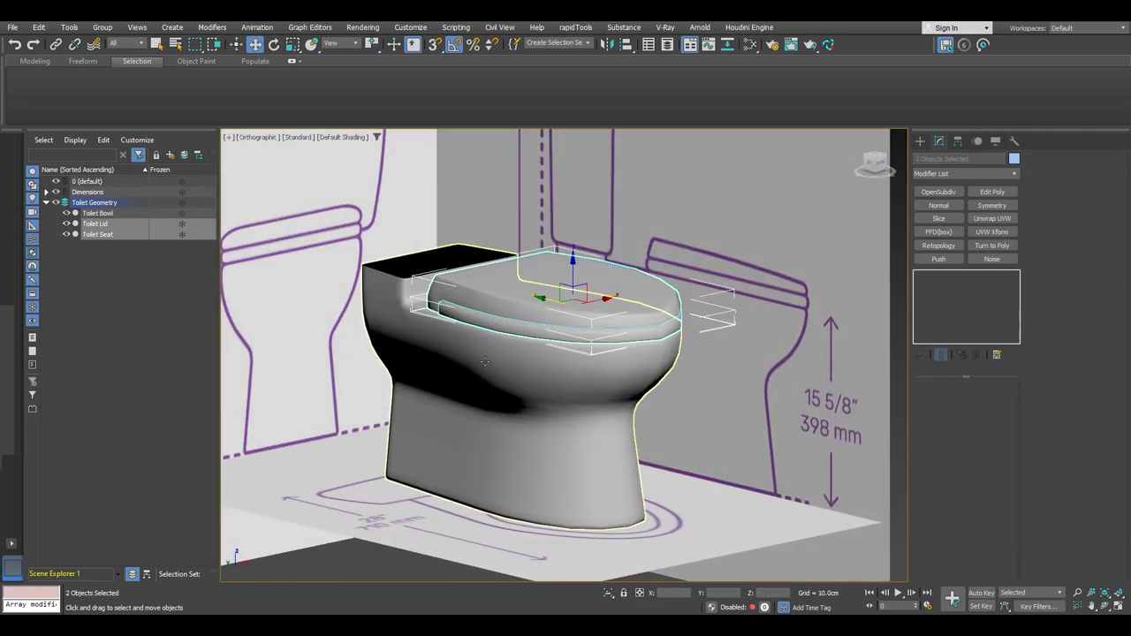
ctrl+click(505, 361)
scroll(506, 361, down, 2)
right_click(505, 360)
click(530, 246)
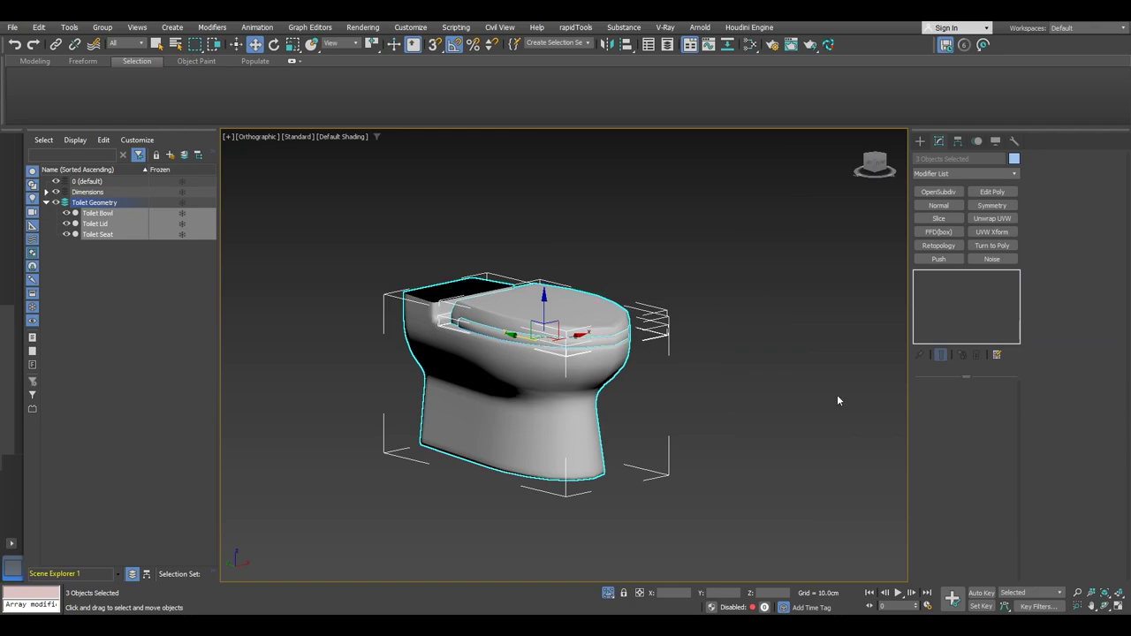
- Add a Normal modifier to the Toilet Lid with Flip Normals off and Unify Normals on
click(595, 403)
scroll(530, 310, up, 5)
scroll(548, 318, down, 3)
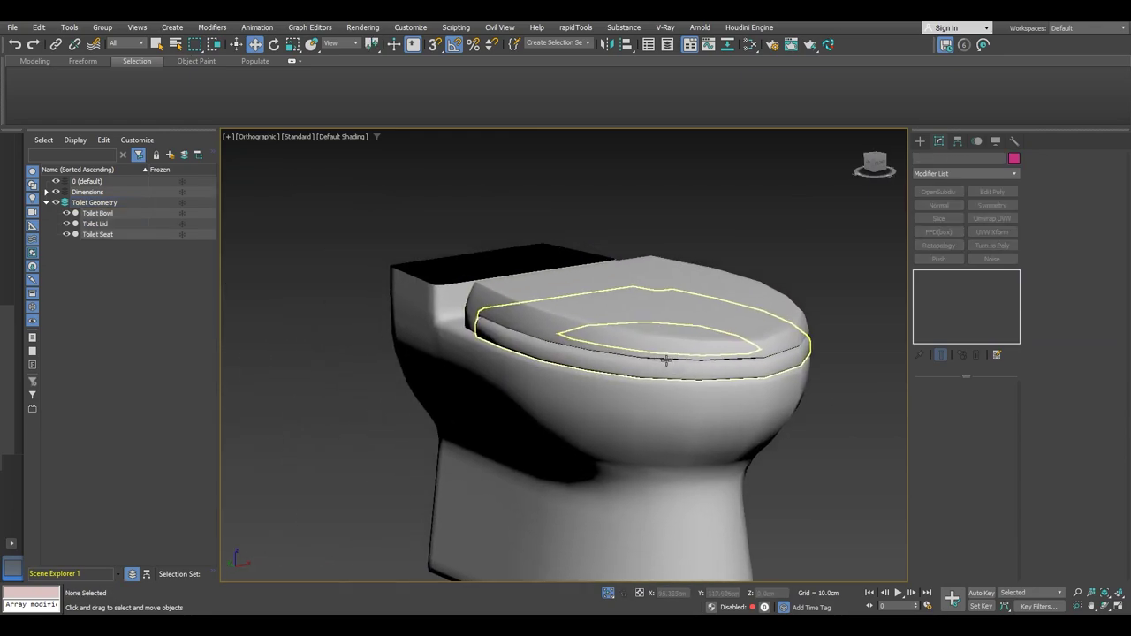
click(530, 307)
click(938, 205)
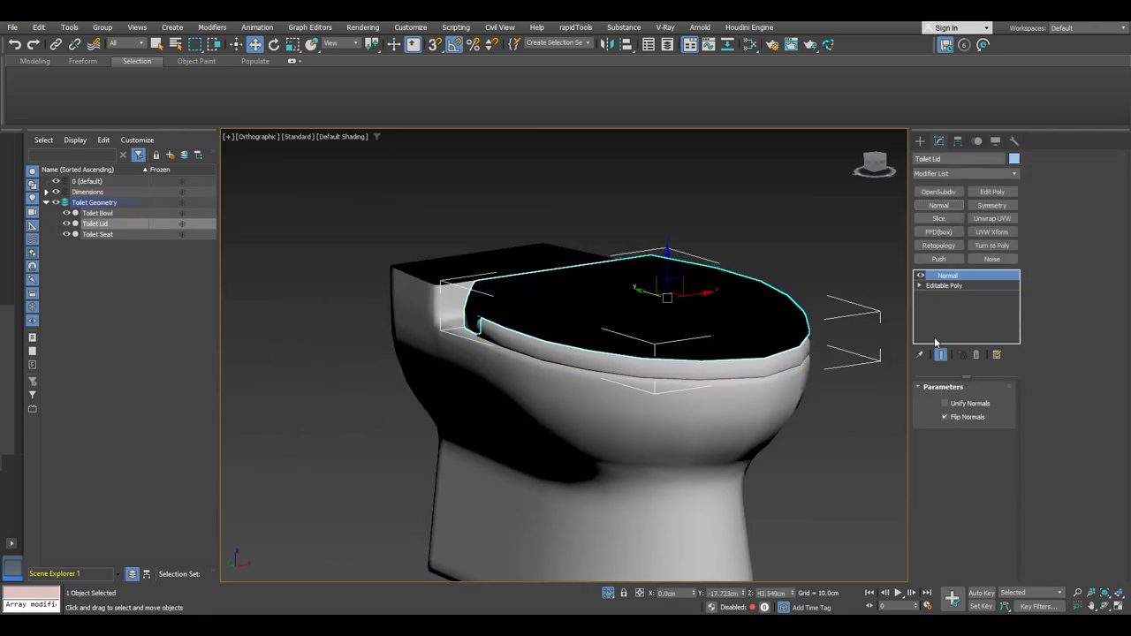
click(945, 417)
click(945, 403)
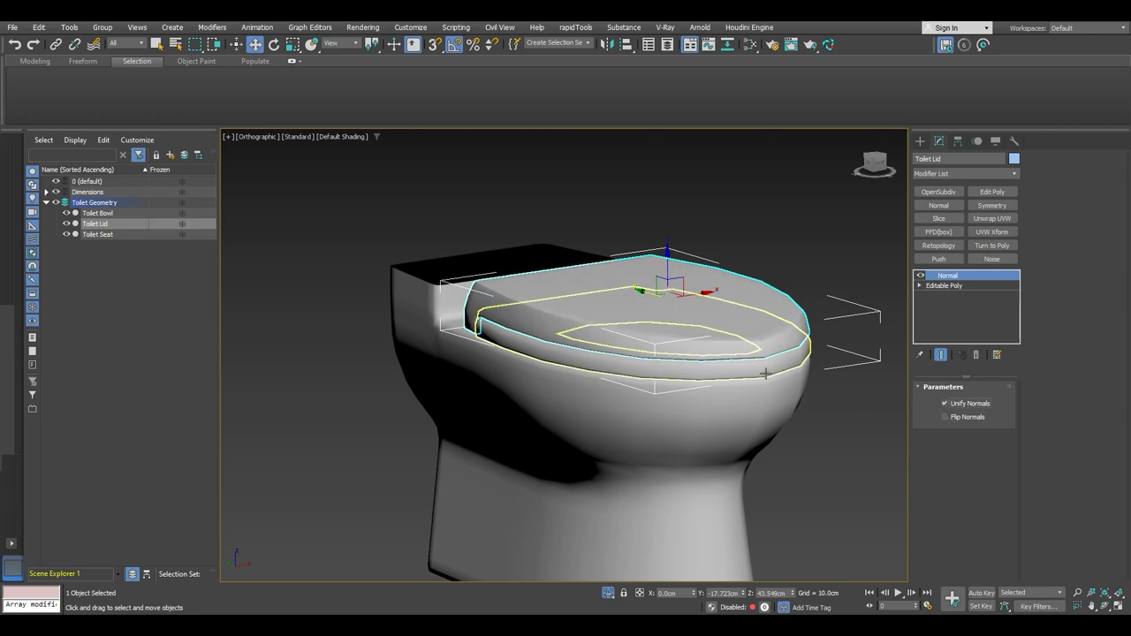
- Add a Smooth modifier to the Toilet Lid and assign smoothing group 1
click(960, 174)
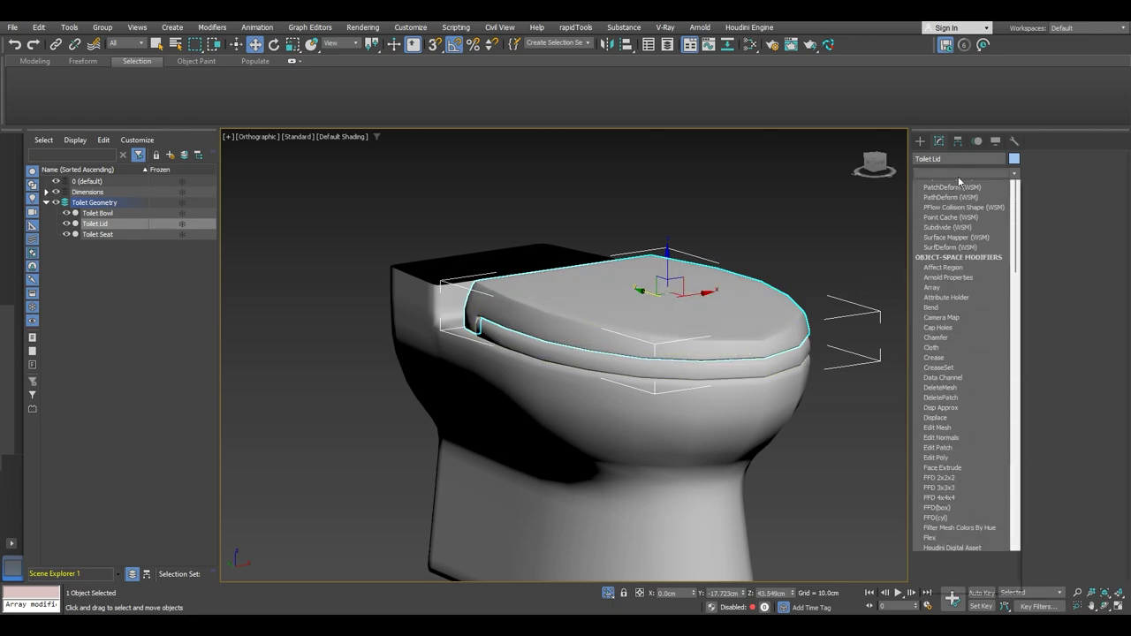
scroll(960, 377, down, 15)
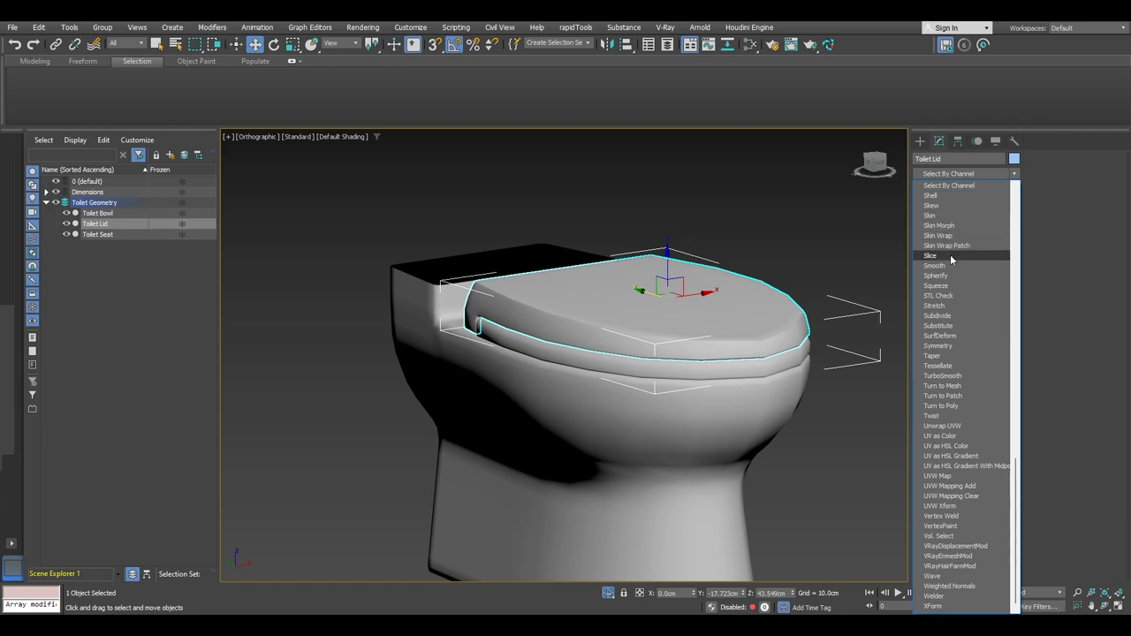
click(938, 266)
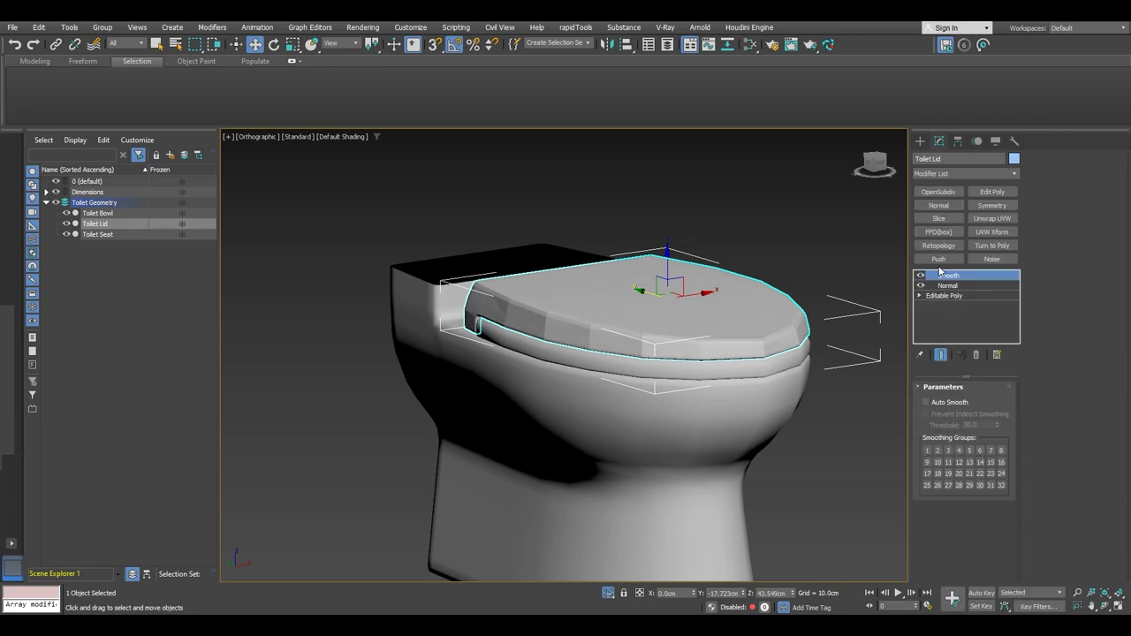
click(930, 453)
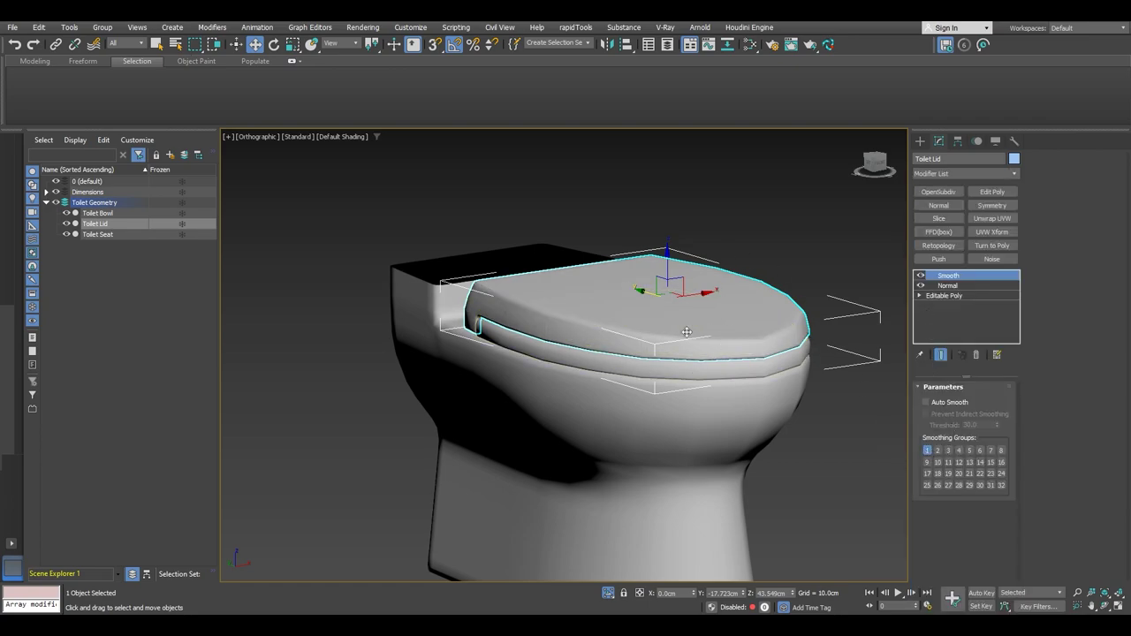
alt+middle_drag(580, 326, 594, 269)
scroll(607, 303, down, 3)
alt+middle_drag(595, 269, 622, 282)
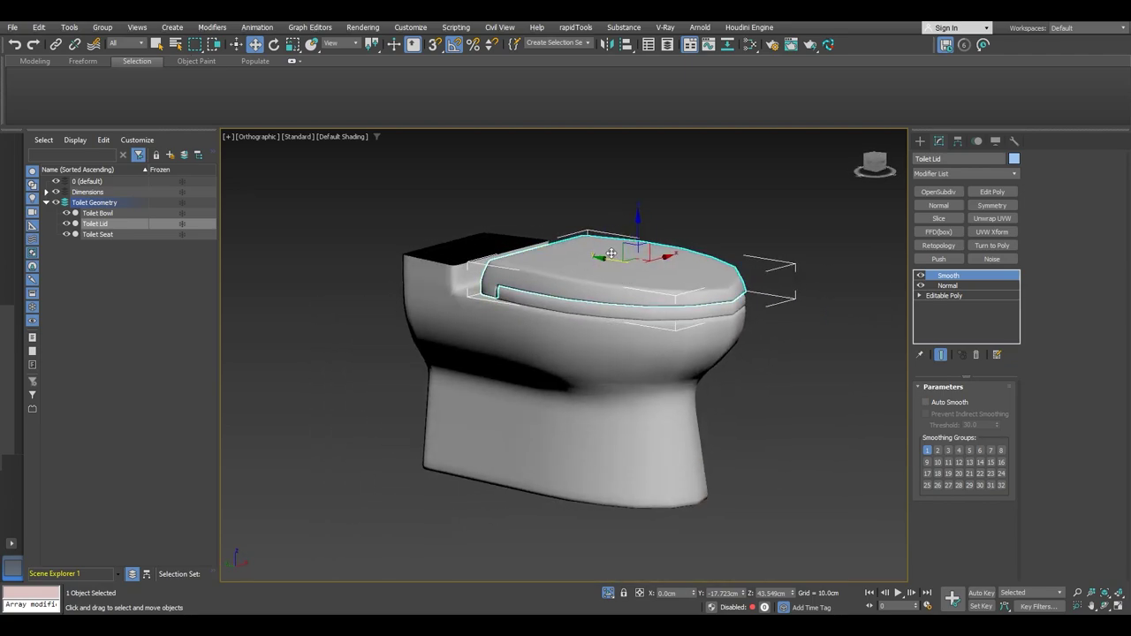
- Collapse the Toilet Lid's modifiers by converting it to Editable Poly
right_click(611, 253)
mouse_move(682, 404)
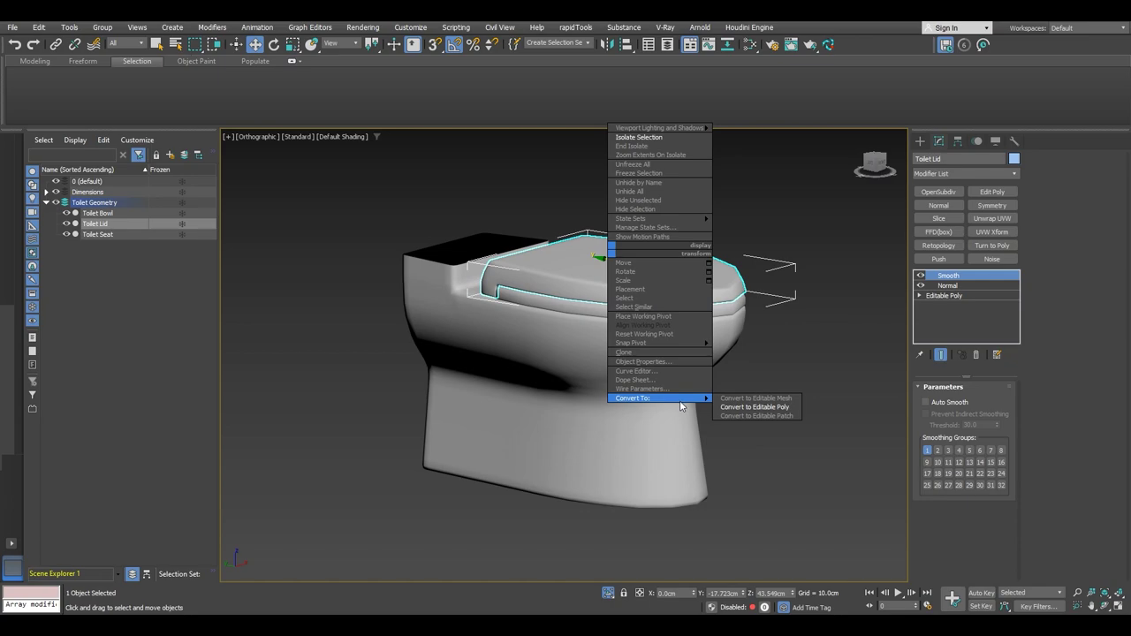
click(751, 408)
alt+middle_drag(758, 411, 765, 369)
- Select the bowl, lid and seat together, apply a TurboSmooth modifier to them and deselect everything
click(776, 497)
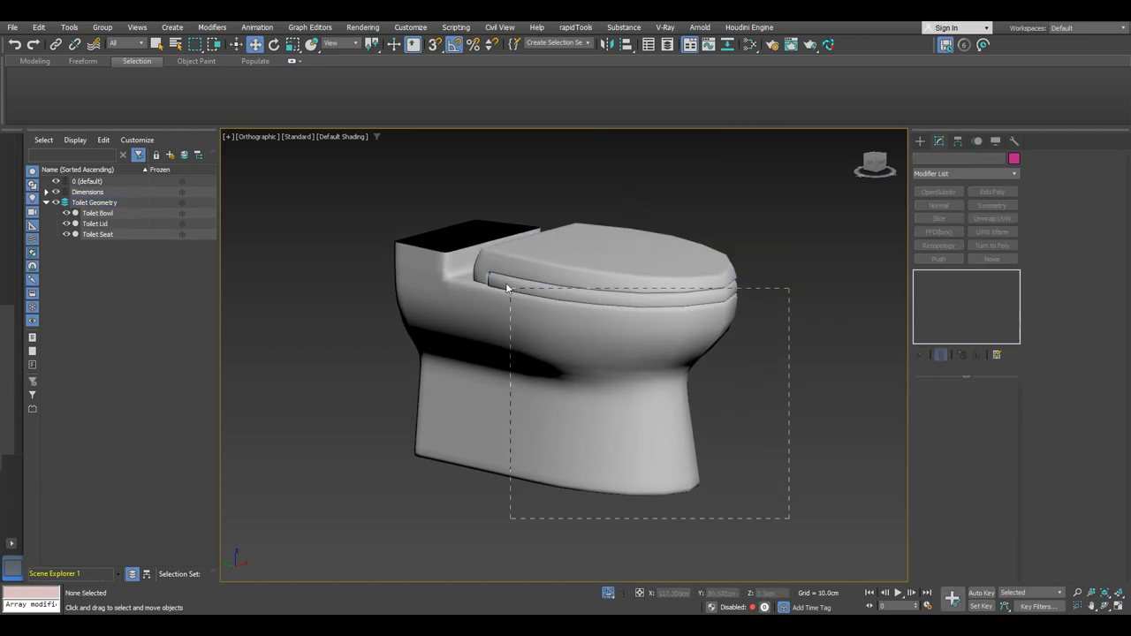
drag(345, 163, 345, 163)
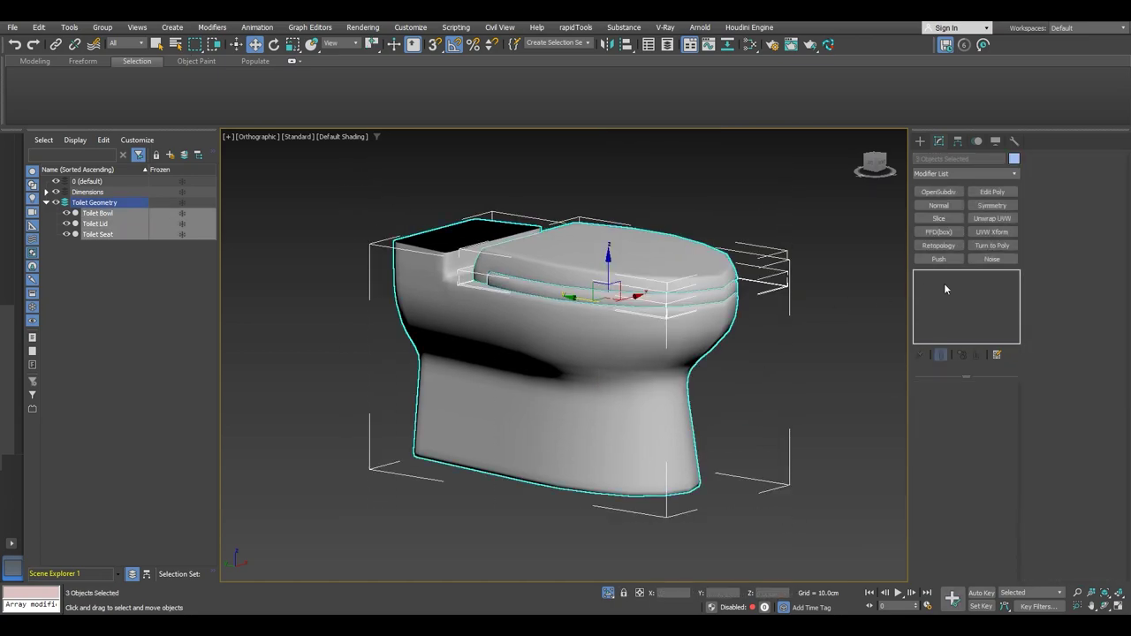
click(962, 174)
scroll(955, 353, down, 10)
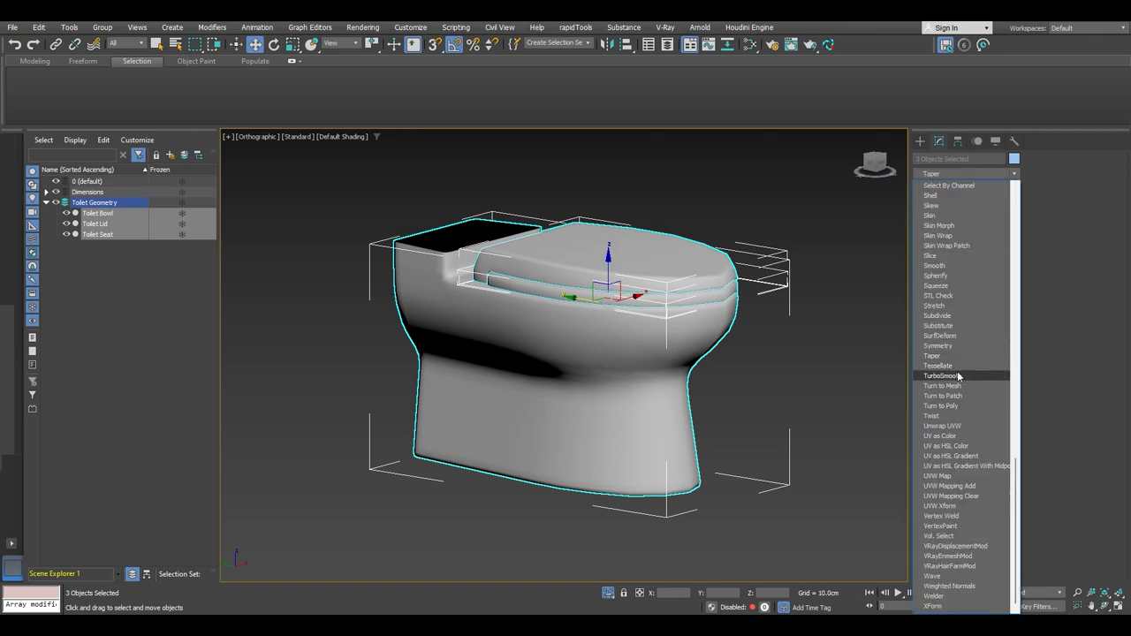
click(942, 376)
mouse_move(725, 332)
alt+middle_down()
mouse_move(654, 327)
mouse_move(626, 306)
mouse_move(753, 351)
mouse_move(741, 340)
alt+middle_up()
click(752, 357)
middle_drag(740, 340, 475, 389)
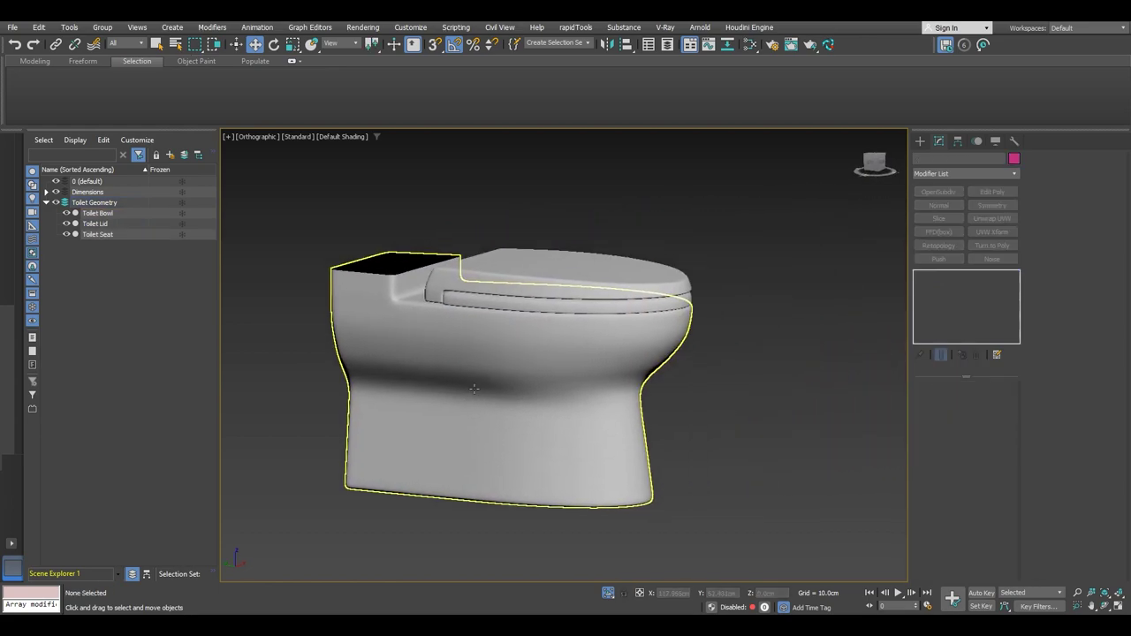
scroll(604, 306, up, 4)
scroll(604, 306, down, 2)
middle_drag(579, 335, 688, 278)
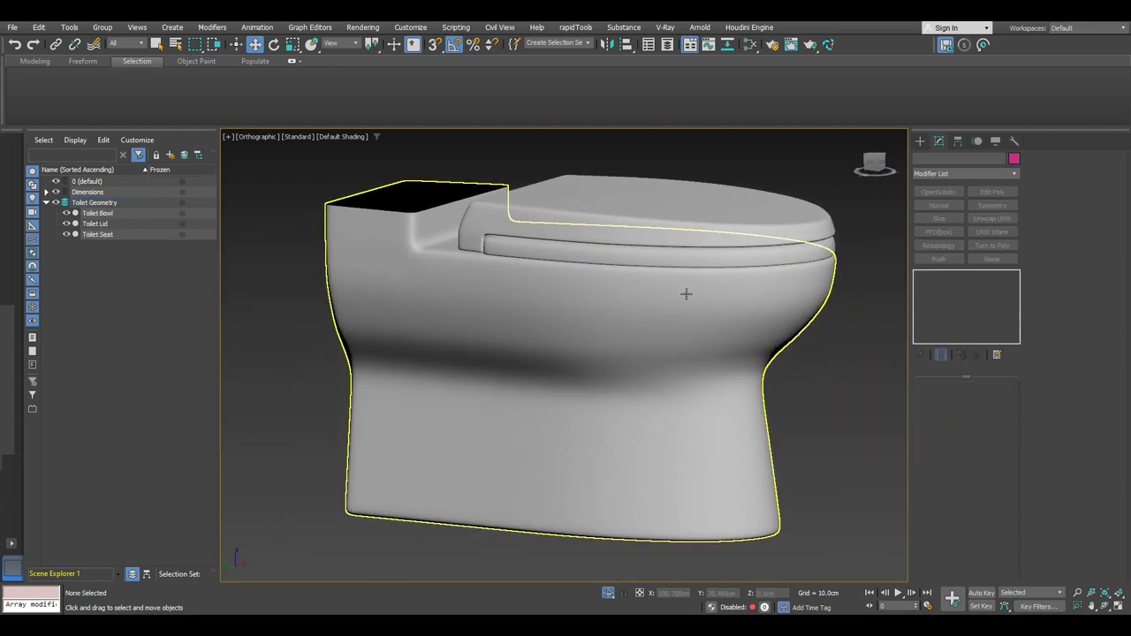
- Select the bowl, seat and lid together and examine their smoothed surfaces in the enlarged viewport
key(ctrl+x)
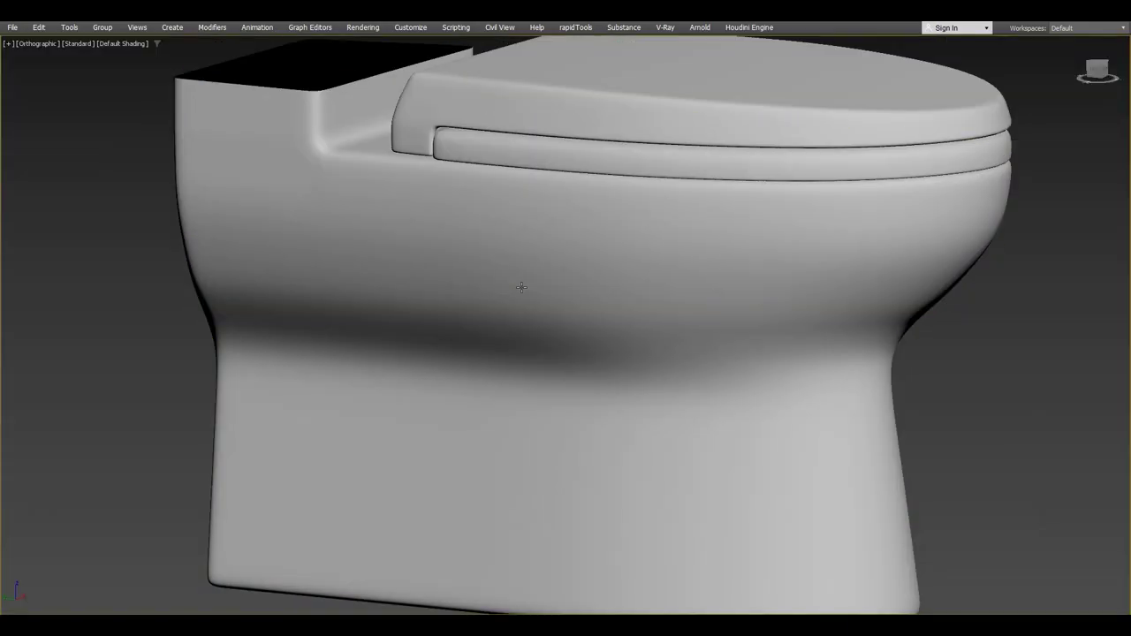
scroll(521, 287, down, 2)
middle_drag(573, 256, 513, 302)
alt+middle_drag(513, 302, 536, 283)
scroll(536, 283, down, 1)
scroll(535, 284, down, 2)
middle_drag(447, 265, 668, 338)
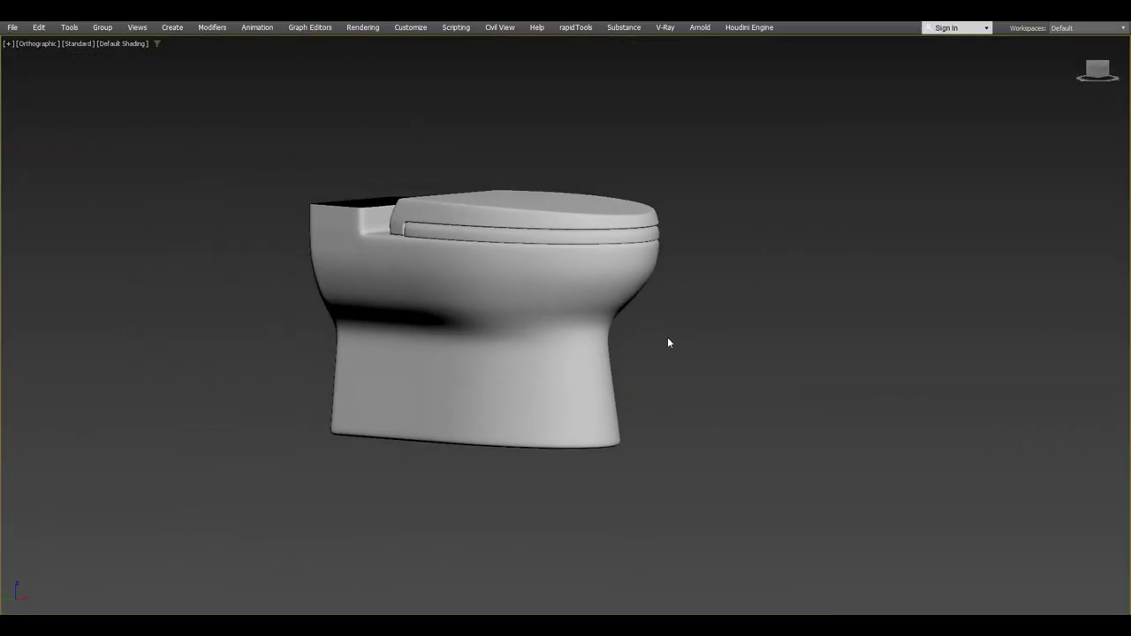
drag(751, 486, 276, 134)
alt+middle_drag(561, 212, 545, 236)
scroll(376, 231, up, 8)
scroll(375, 231, down, 3)
scroll(629, 249, down, 3)
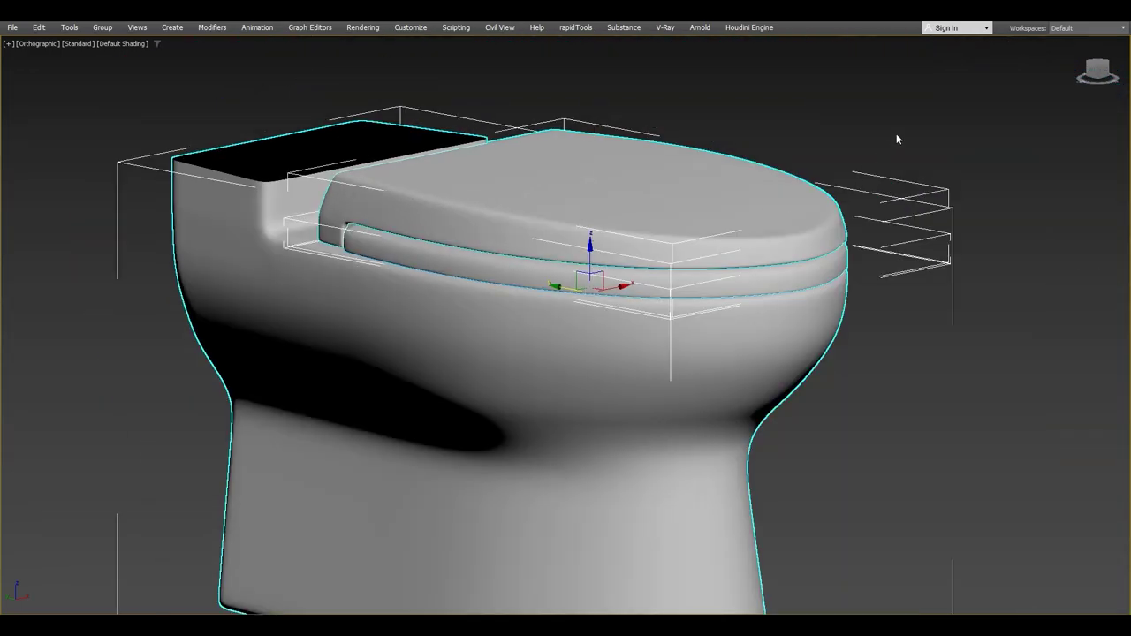
- Examine the gaps between the lid, seat and bowl in the Left view and around the lid's rear end
click(1096, 73)
scroll(957, 246, up, 8)
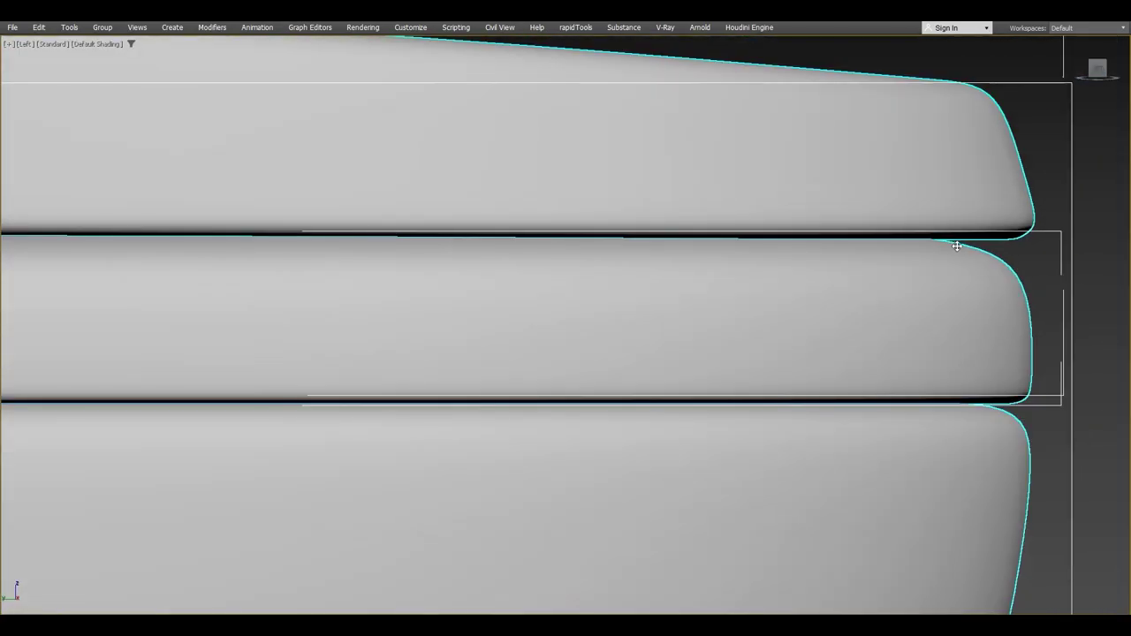
scroll(906, 223, down, 2)
scroll(938, 229, down, 2)
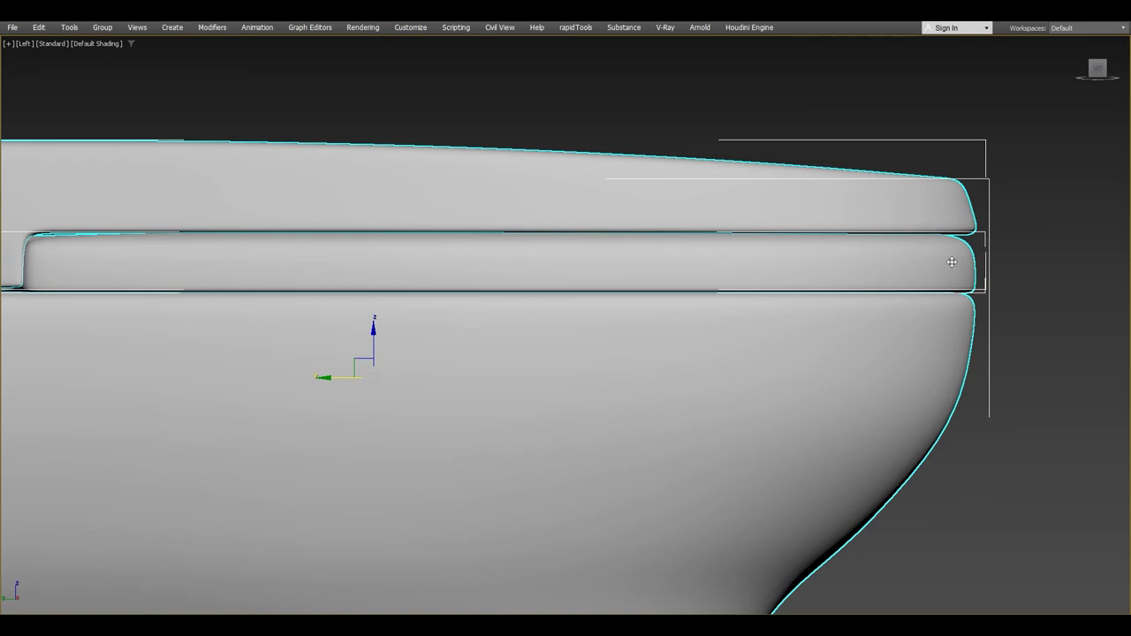
scroll(953, 300, up, 3)
scroll(943, 291, up, 4)
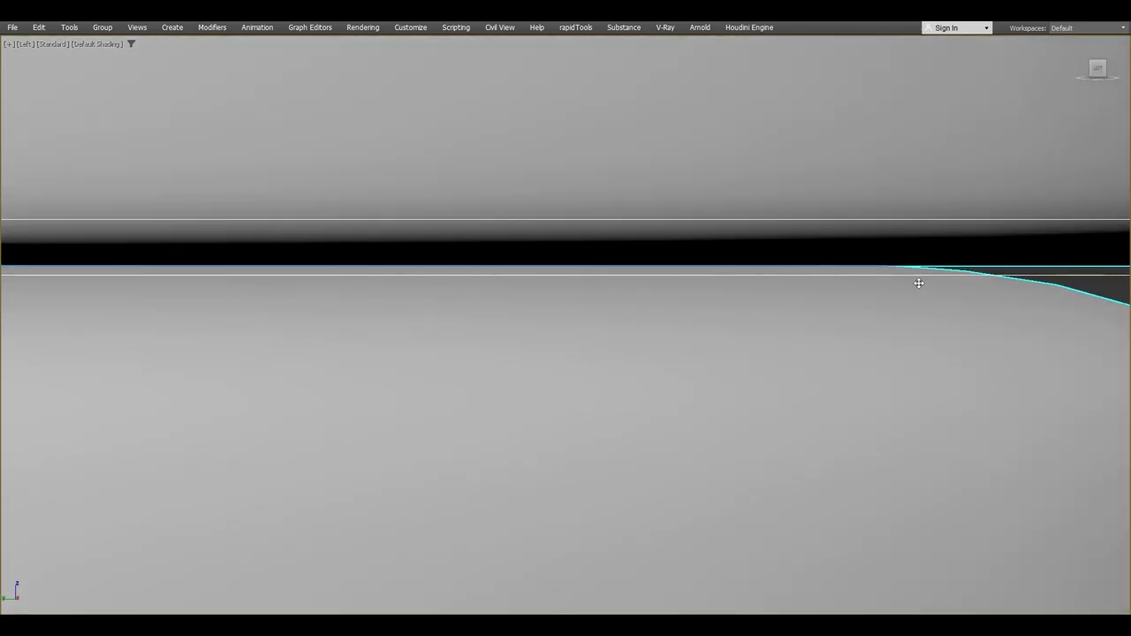
scroll(752, 270, down, 4)
scroll(849, 268, up, 3)
scroll(598, 253, down, 4)
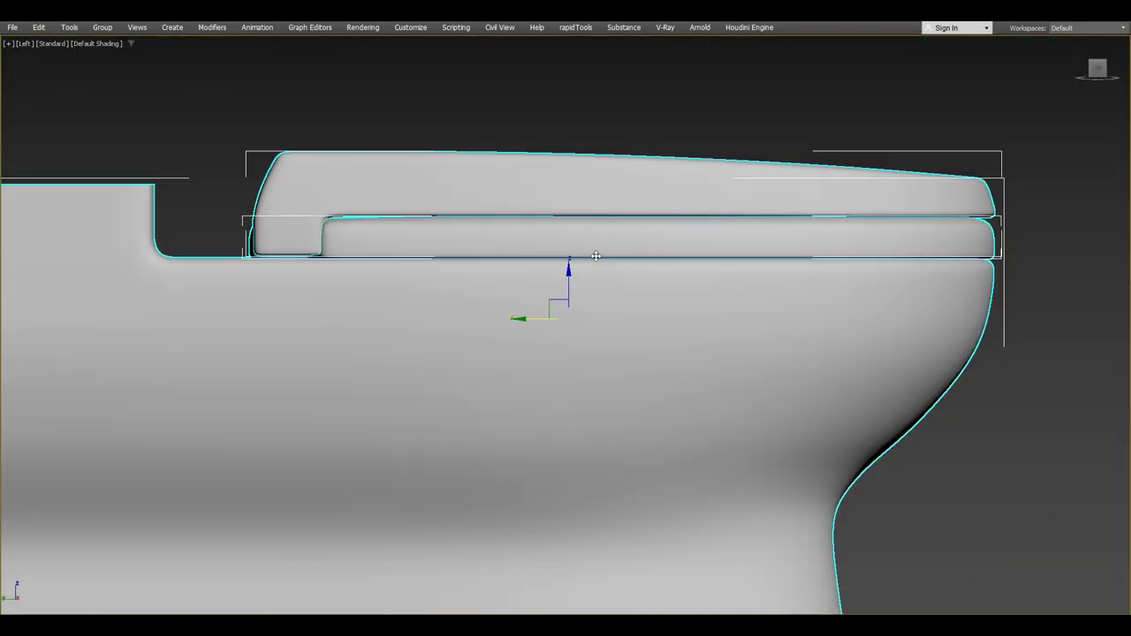
scroll(312, 257, up, 1)
scroll(312, 257, up, 2)
scroll(314, 255, down, 5)
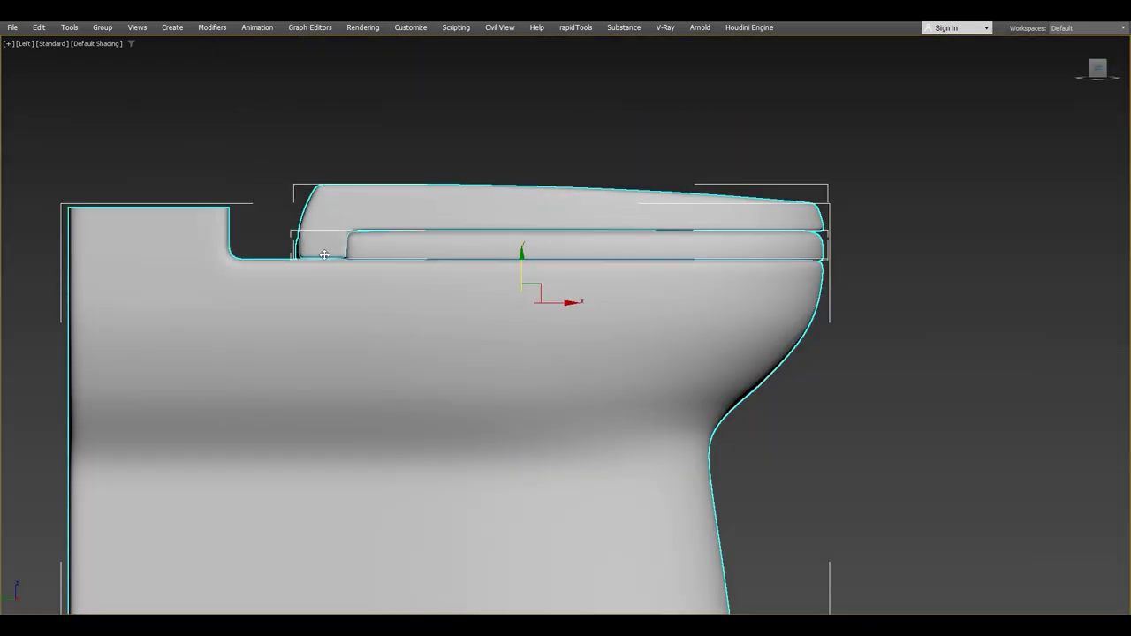
alt+middle_drag(313, 255, 435, 296)
scroll(371, 384, up, 5)
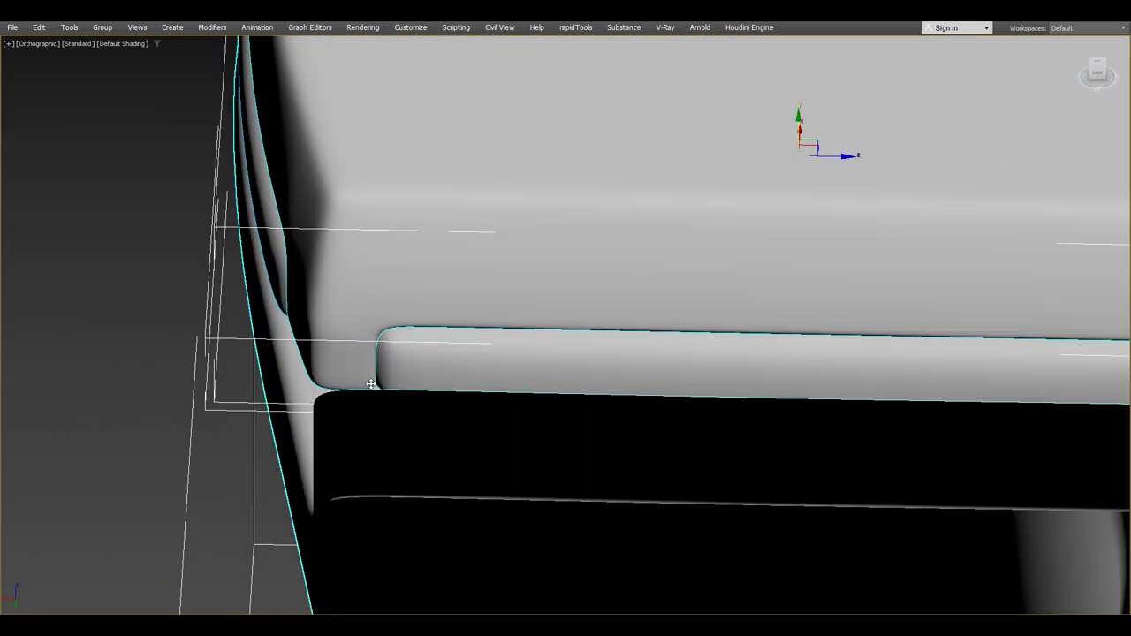
- Move only the Toilet Lid's pivot to the hinge area at its rear end, working in the Right view
click(348, 338)
alt+middle_drag(402, 360, 498, 336)
scroll(391, 449, down, 3)
scroll(632, 221, down, 5)
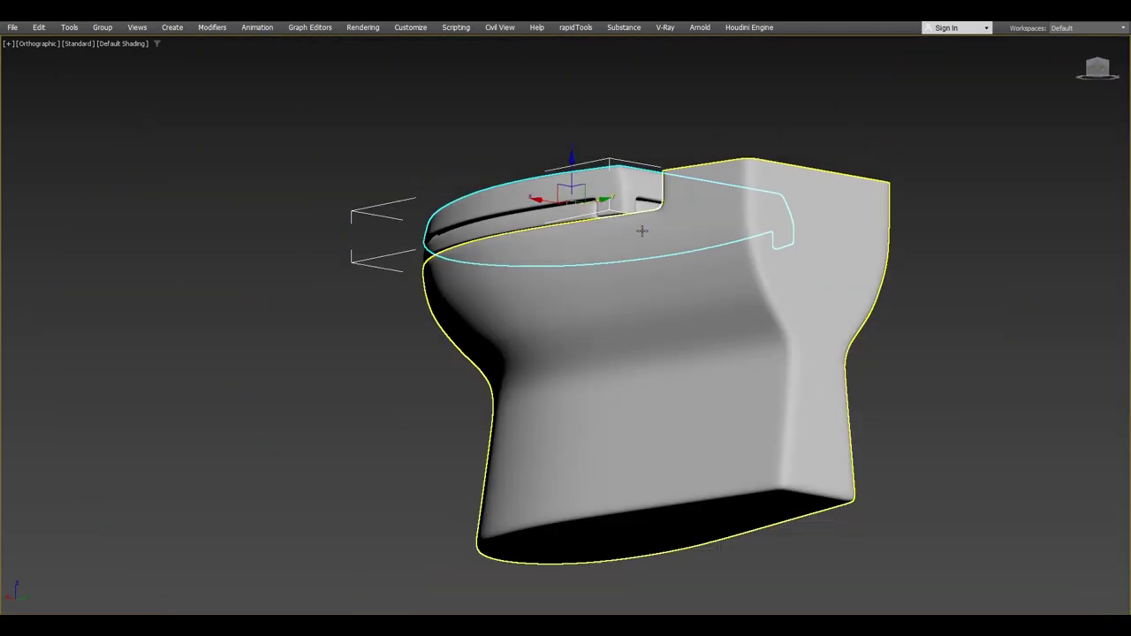
alt+middle_drag(642, 233, 624, 271)
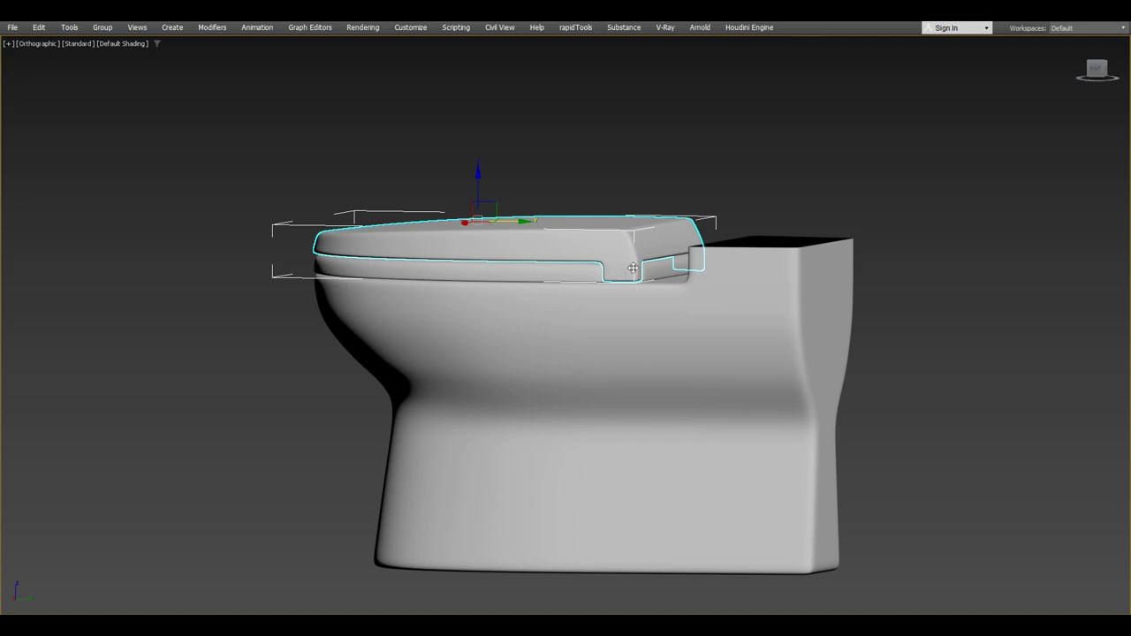
click(1100, 69)
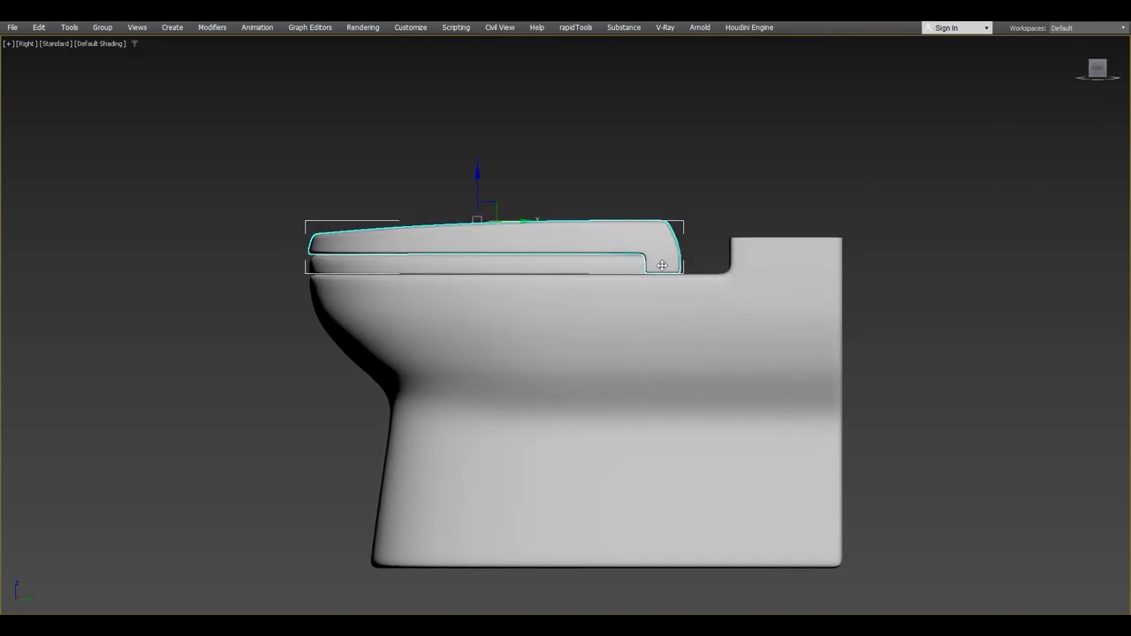
key(ctrl+x)
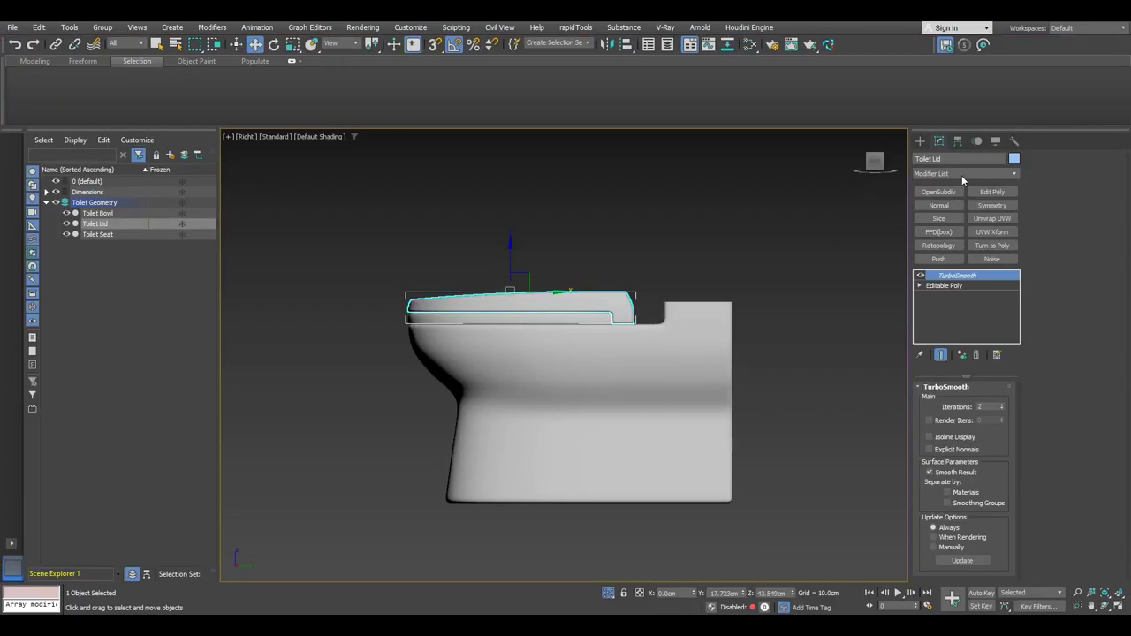
click(958, 141)
click(963, 223)
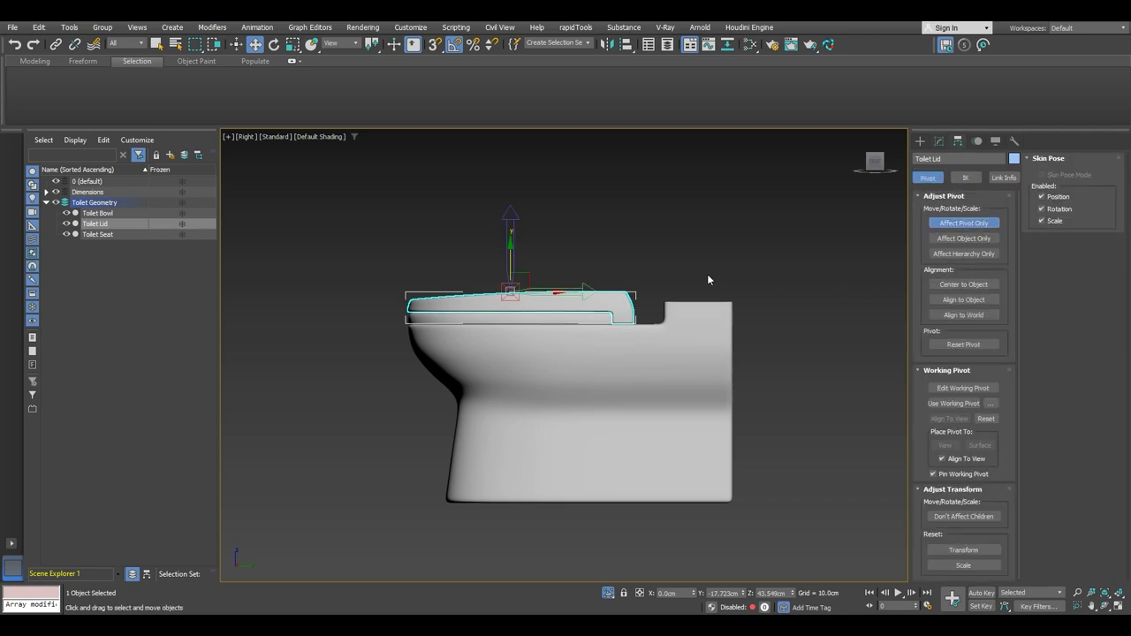
scroll(518, 285, up, 3)
drag(512, 295, 724, 344)
click(964, 222)
- Test the lid's new pivot by rotating the Toilet Lid open 85 degrees, and undo the rotation
key(e)
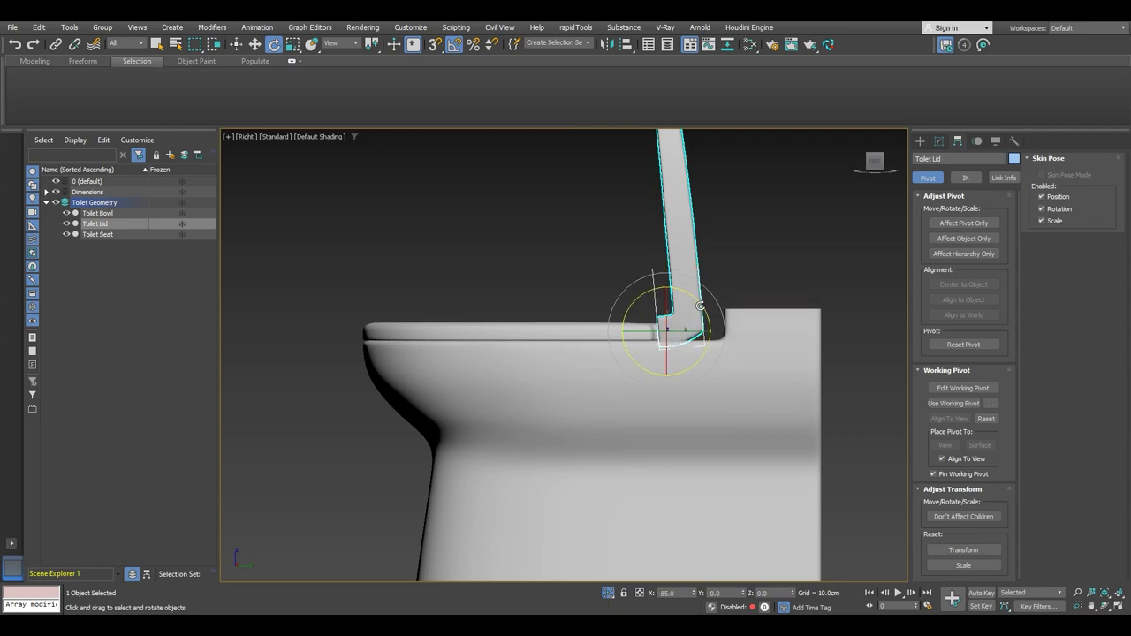
drag(700, 306, 680, 294)
key(ctrl+z)
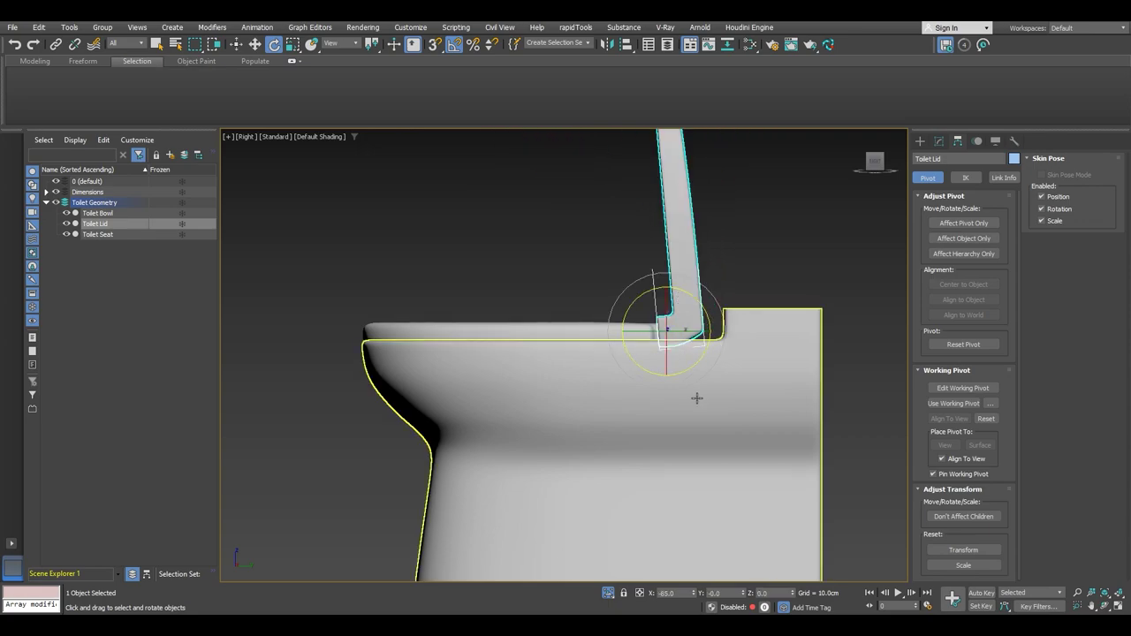
key(ctrl+z)
- Try swinging the Toilet Lid open about its rear pivot in the Left view and cancel the rotation
alt+middle_drag(557, 353, 782, 365)
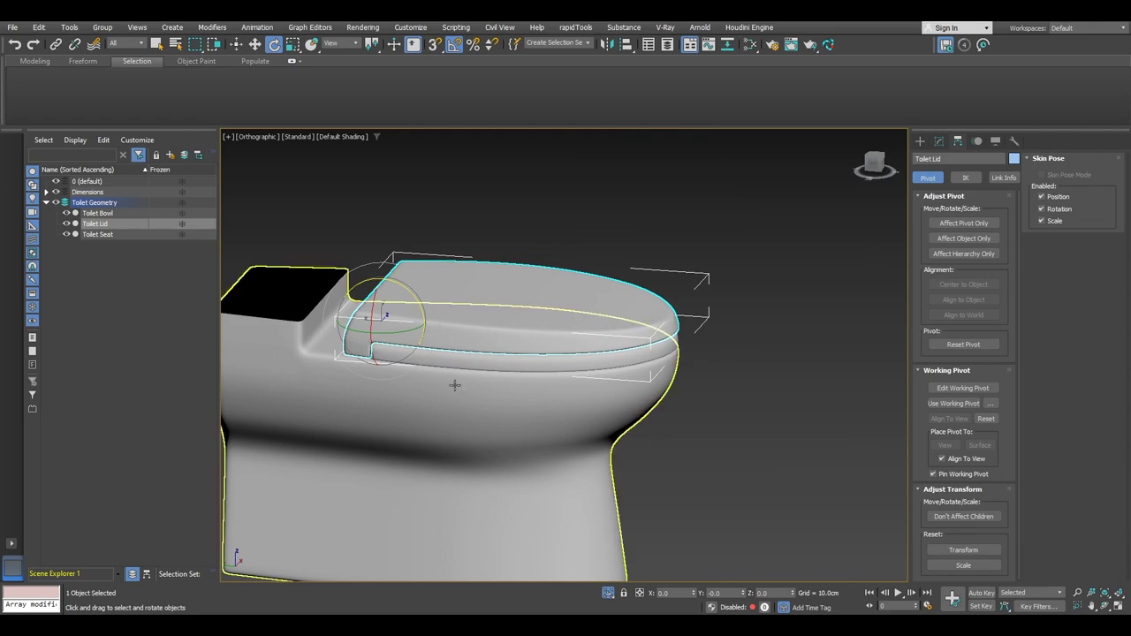
alt+middle_drag(416, 343, 502, 305)
scroll(414, 355, up, 5)
scroll(420, 350, down, 2)
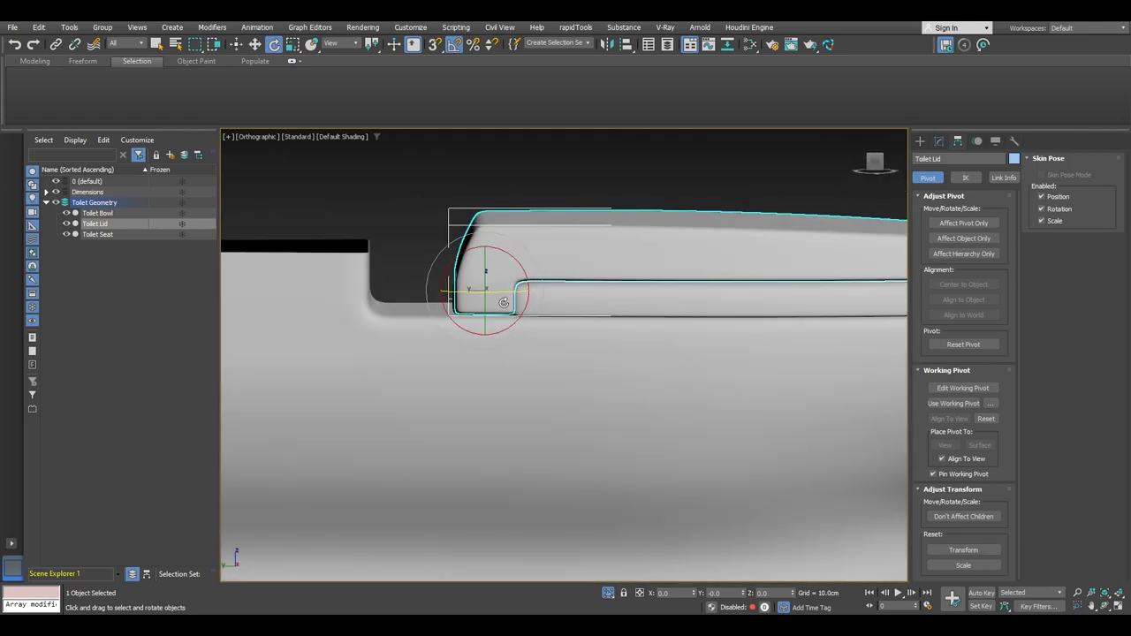
click(874, 162)
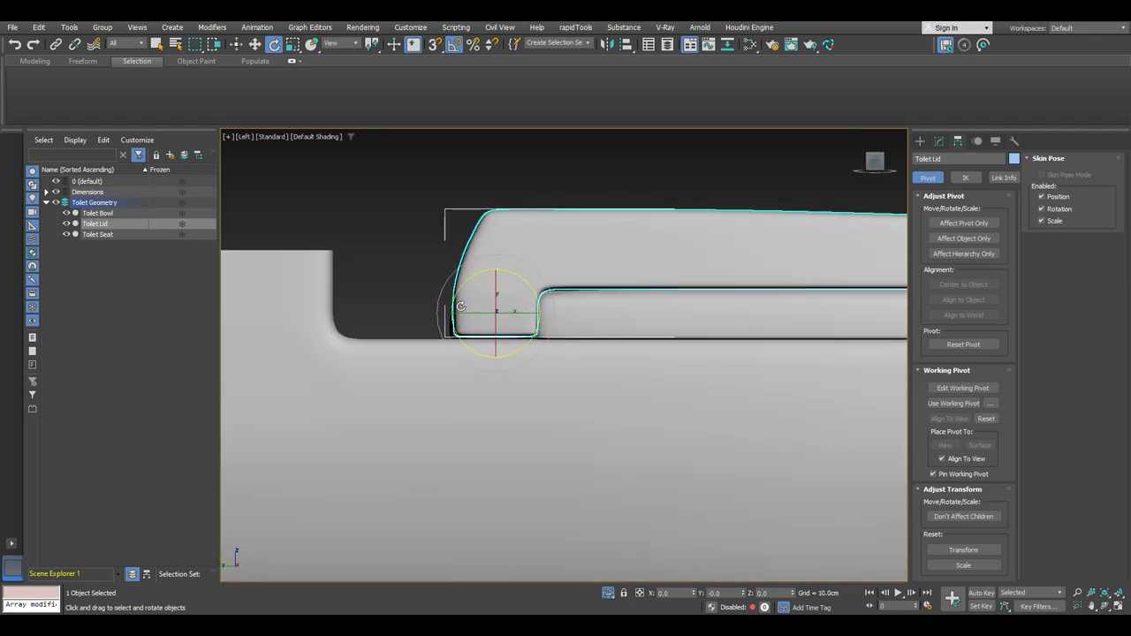
drag(528, 280, 524, 285)
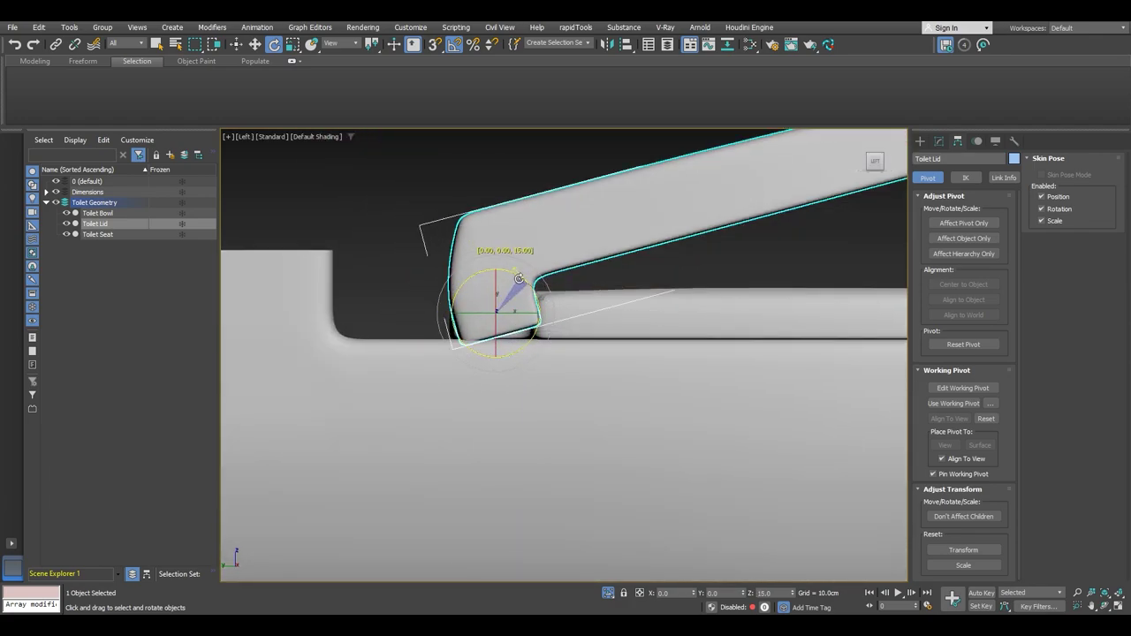
drag(520, 279, 474, 259)
right_click(474, 259)
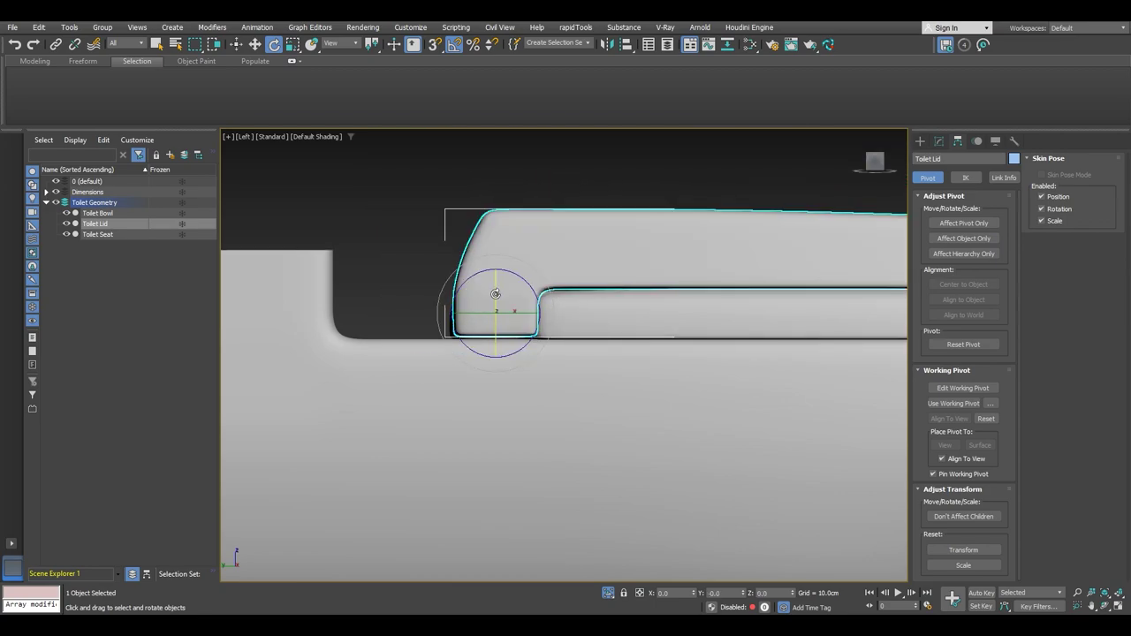
- Try rotating the Toilet Lid open 95 degrees about its pivot, check the hinge clearance and undo the rotation
alt+middle_drag(495, 293, 654, 311)
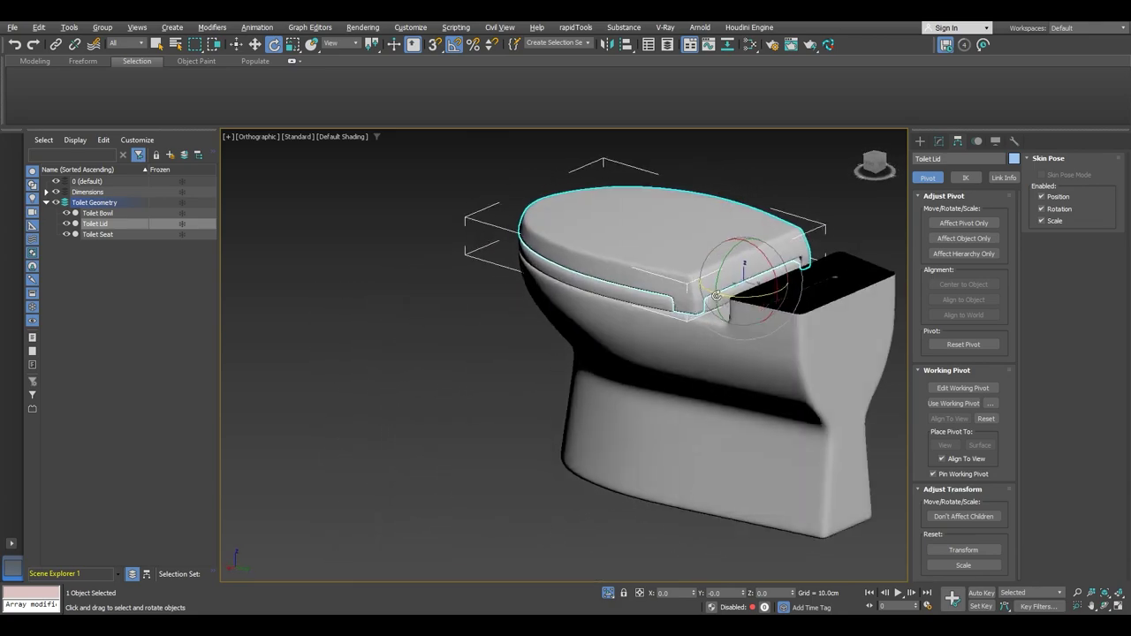
alt+middle_drag(717, 295, 527, 343)
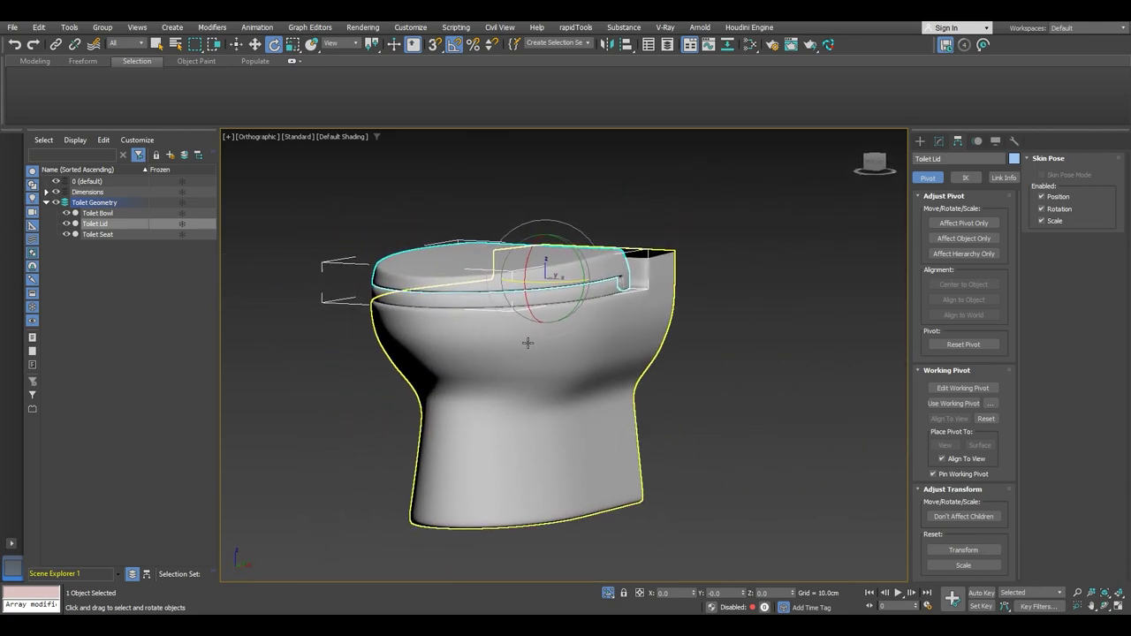
click(762, 402)
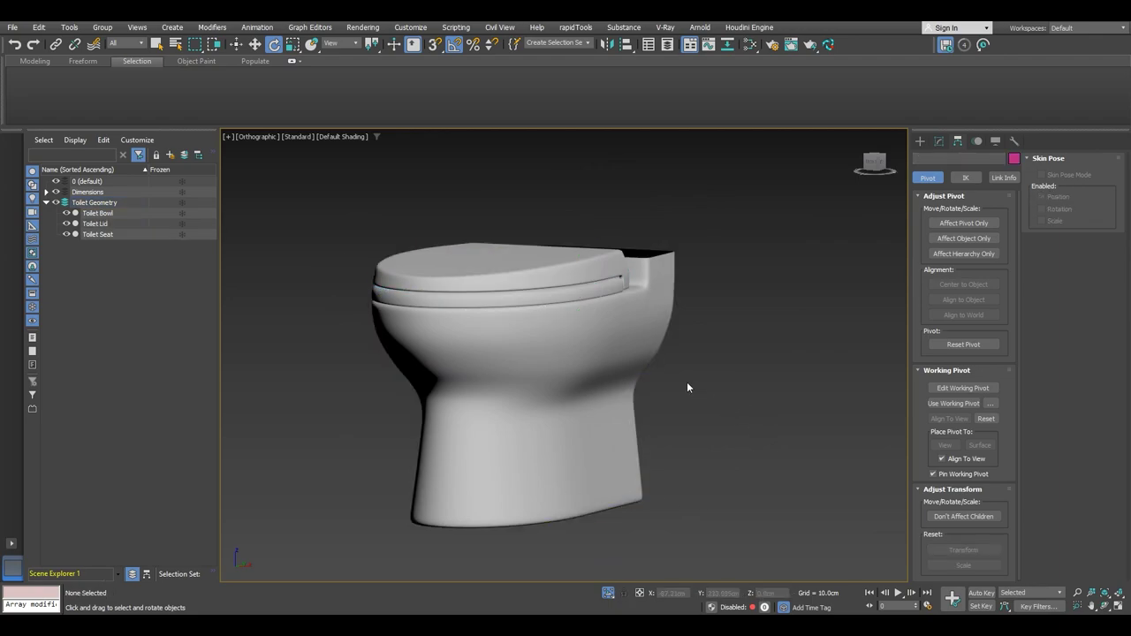
click(612, 269)
alt+middle_drag(612, 269, 642, 342)
click(877, 168)
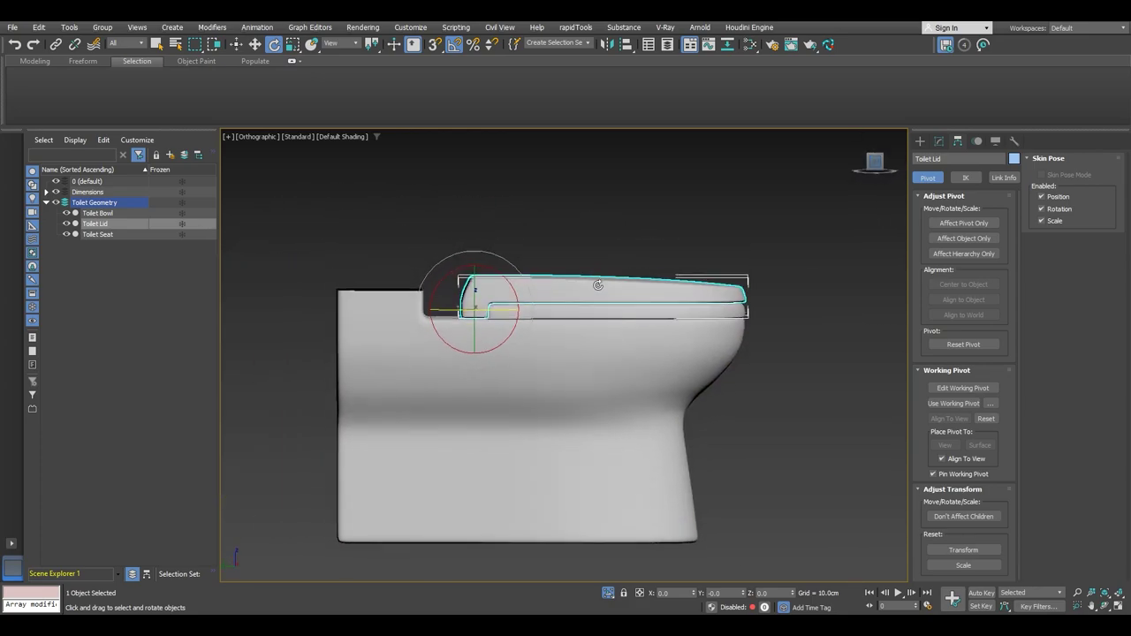
drag(502, 280, 448, 258)
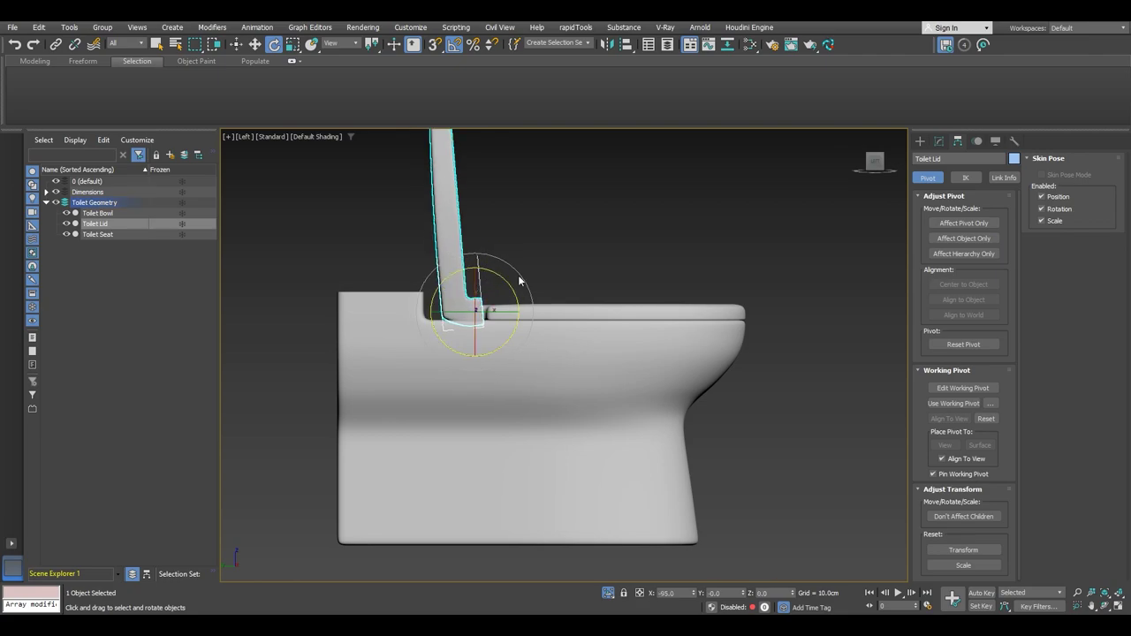
middle_drag(562, 264, 567, 298)
scroll(430, 362, up, 4)
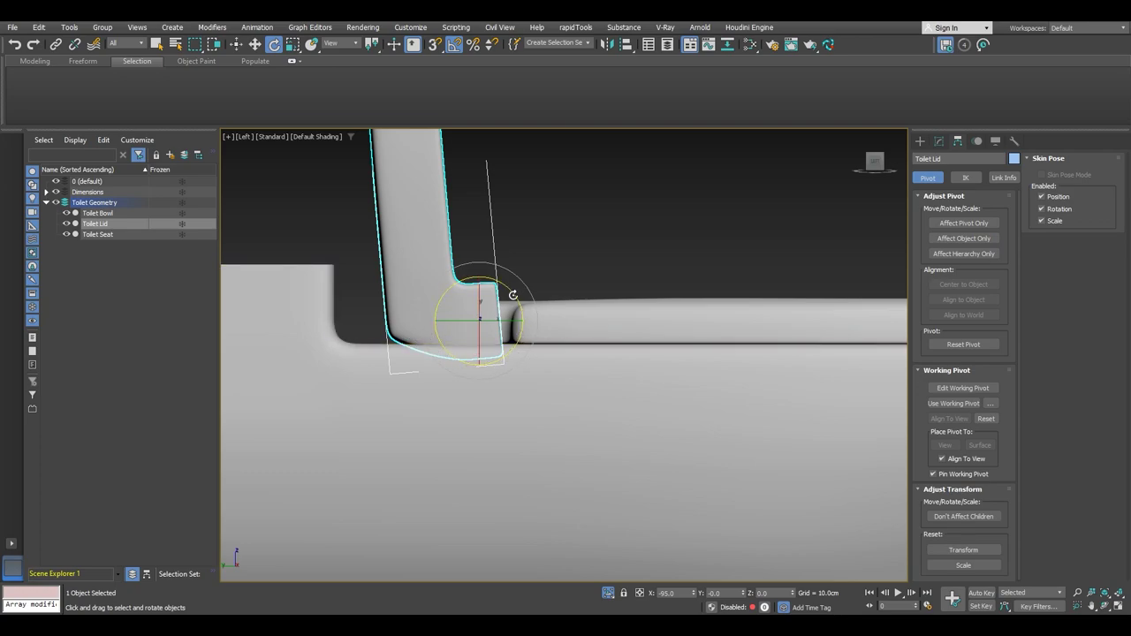
key(ctrl+z)
scroll(601, 387, down, 4)
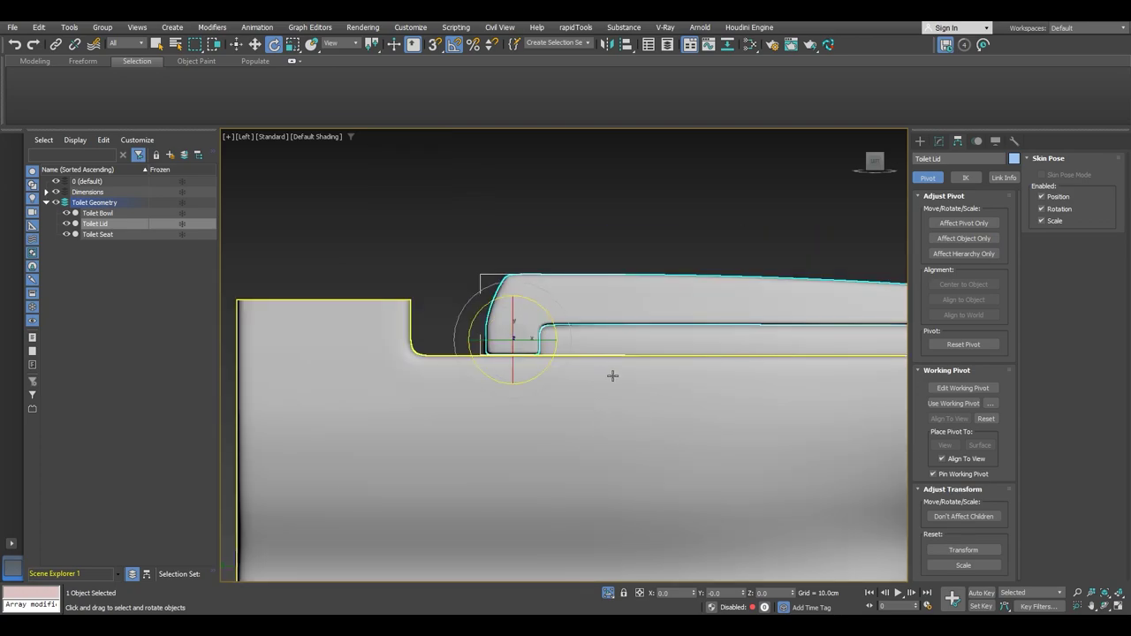
- Deselect the Toilet Lid and examine the complete toilet model from angled views
middle_drag(611, 376, 525, 332)
click(750, 234)
scroll(781, 303, down, 3)
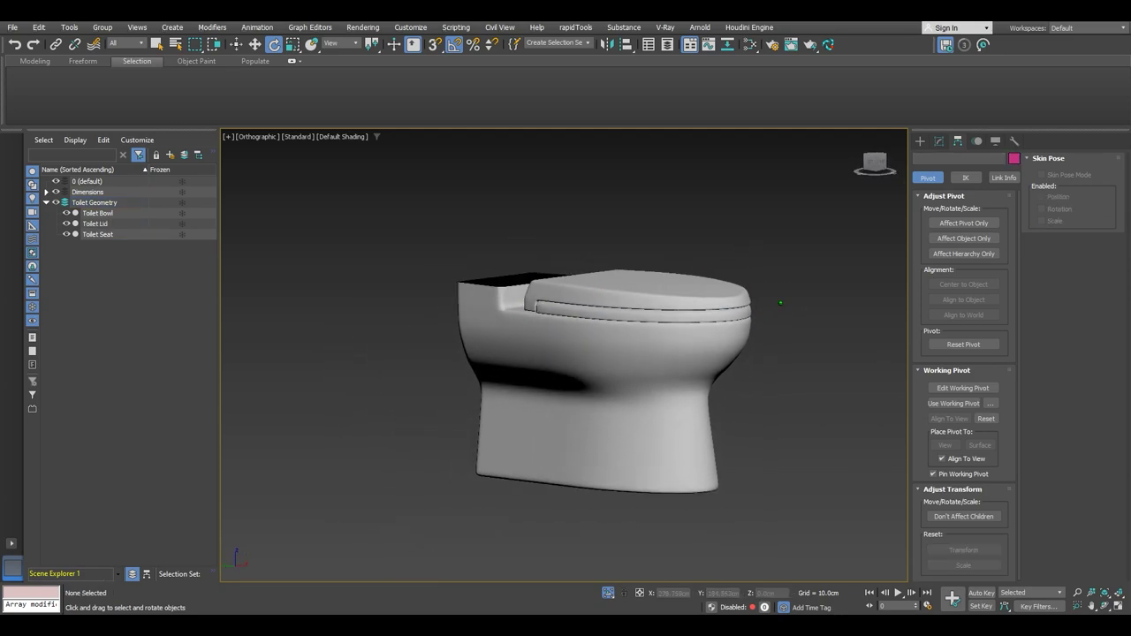
middle_drag(773, 339, 727, 343)
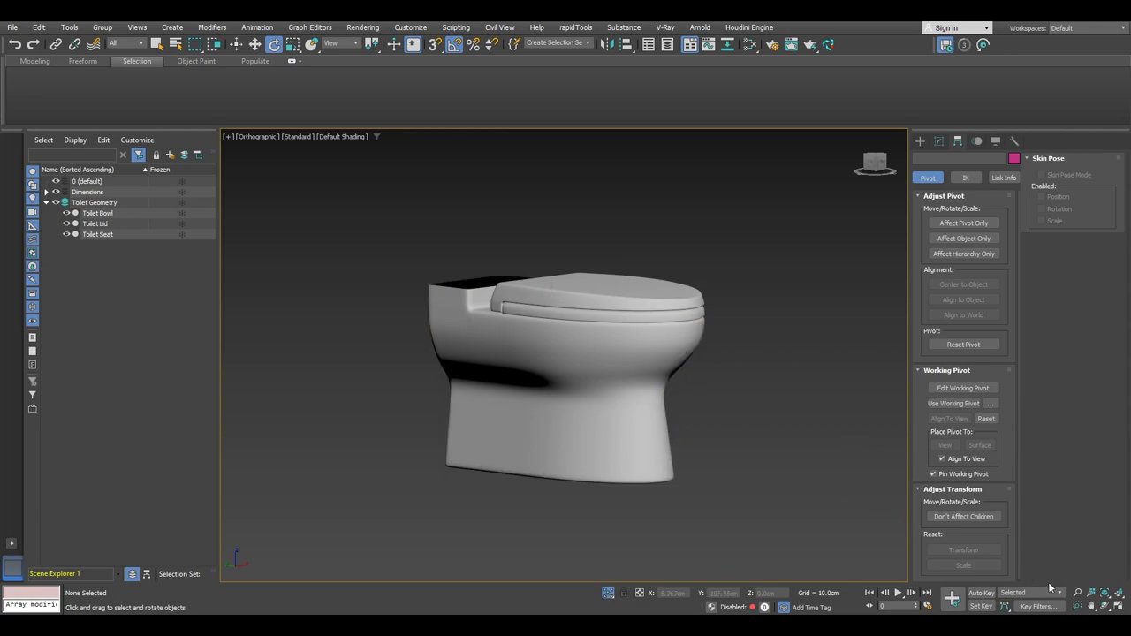
alt+middle_drag(655, 368, 643, 373)
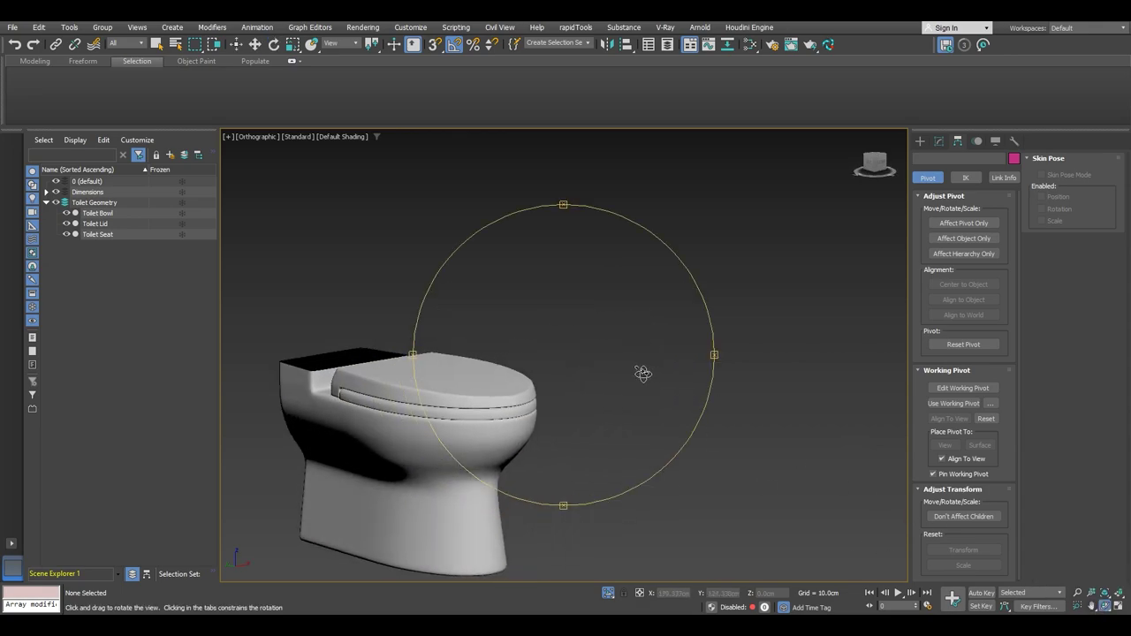
alt+middle_drag(521, 400, 642, 324)
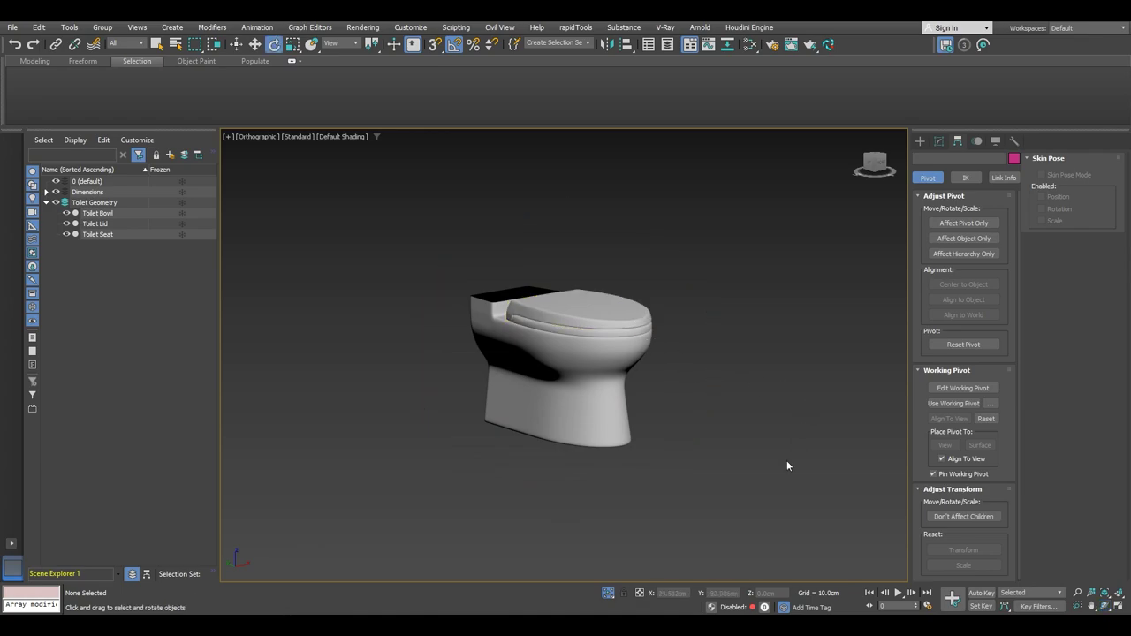
scroll(761, 451, up, 4)
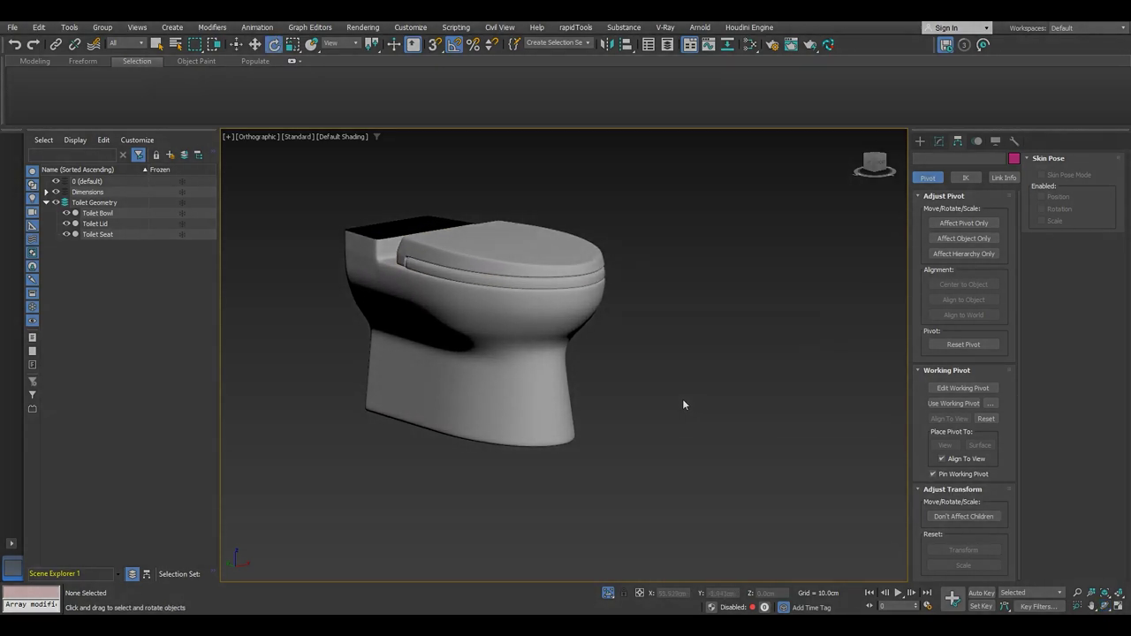
alt+middle_drag(682, 404, 733, 419)
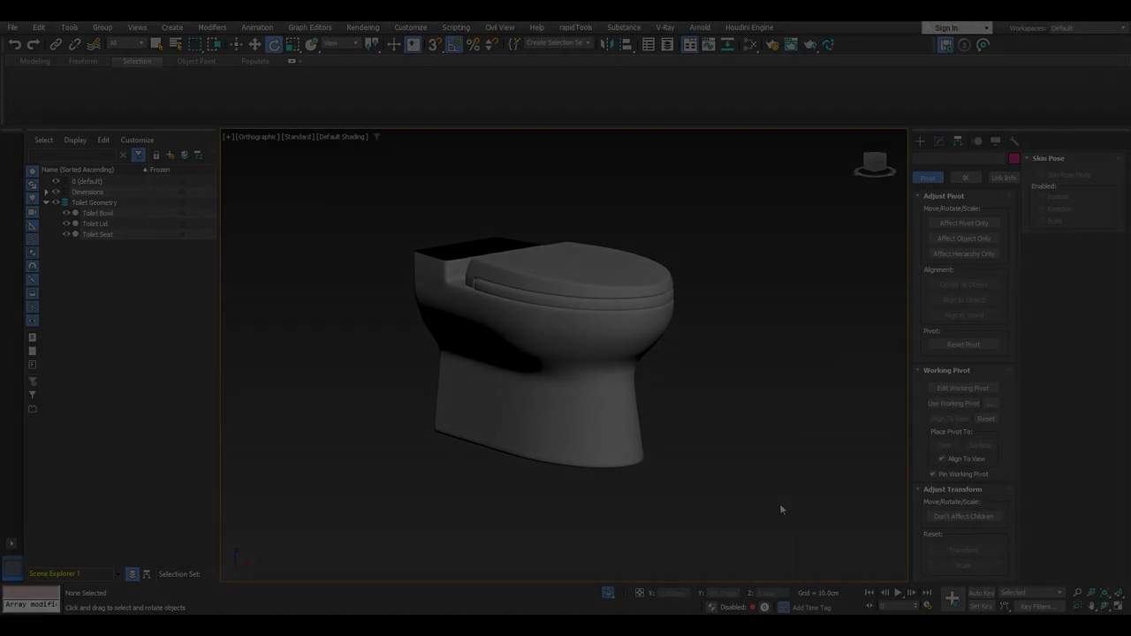